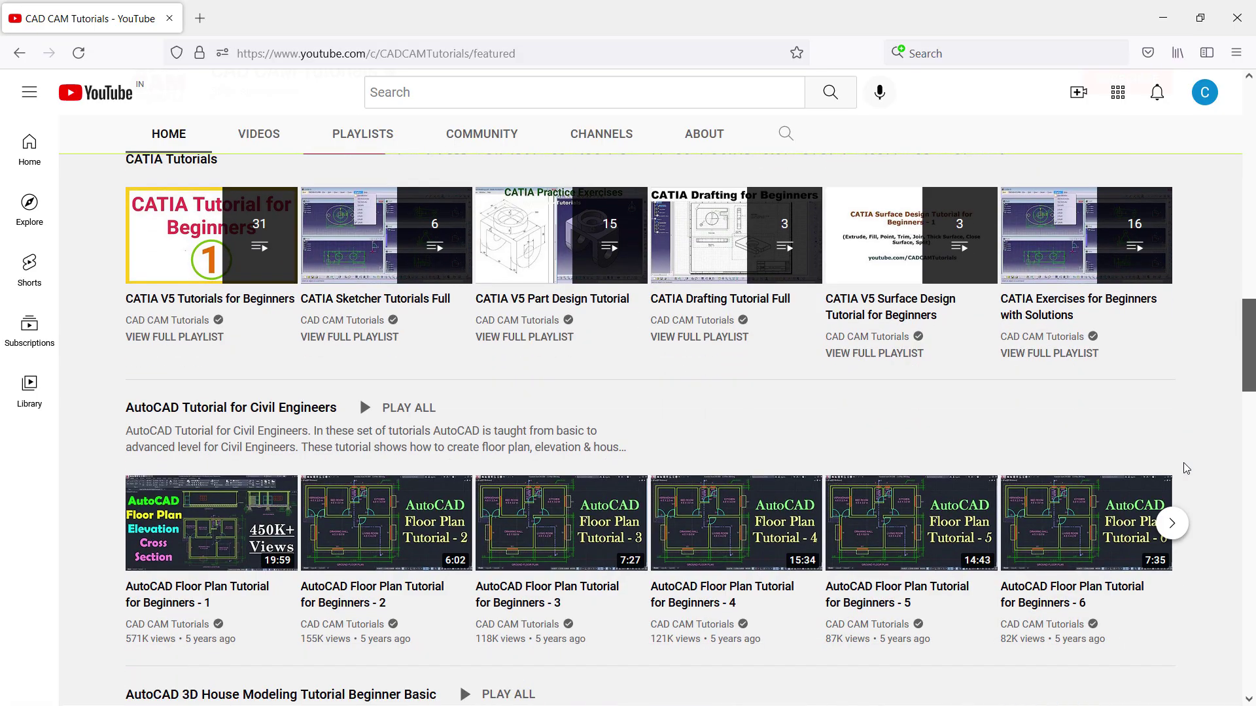
Subscribe to the CAD CAM Tutorials channel and turn on all of its notifications
scroll(1189, 469, down, 9)
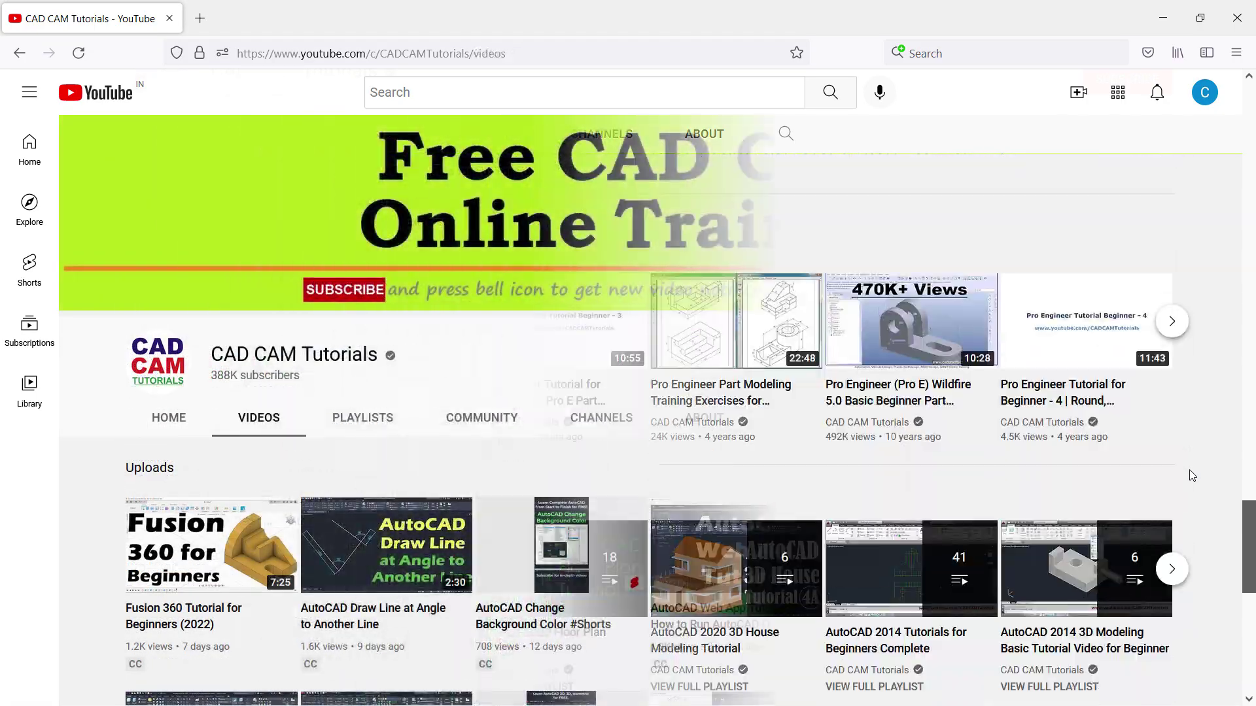
click(1124, 378)
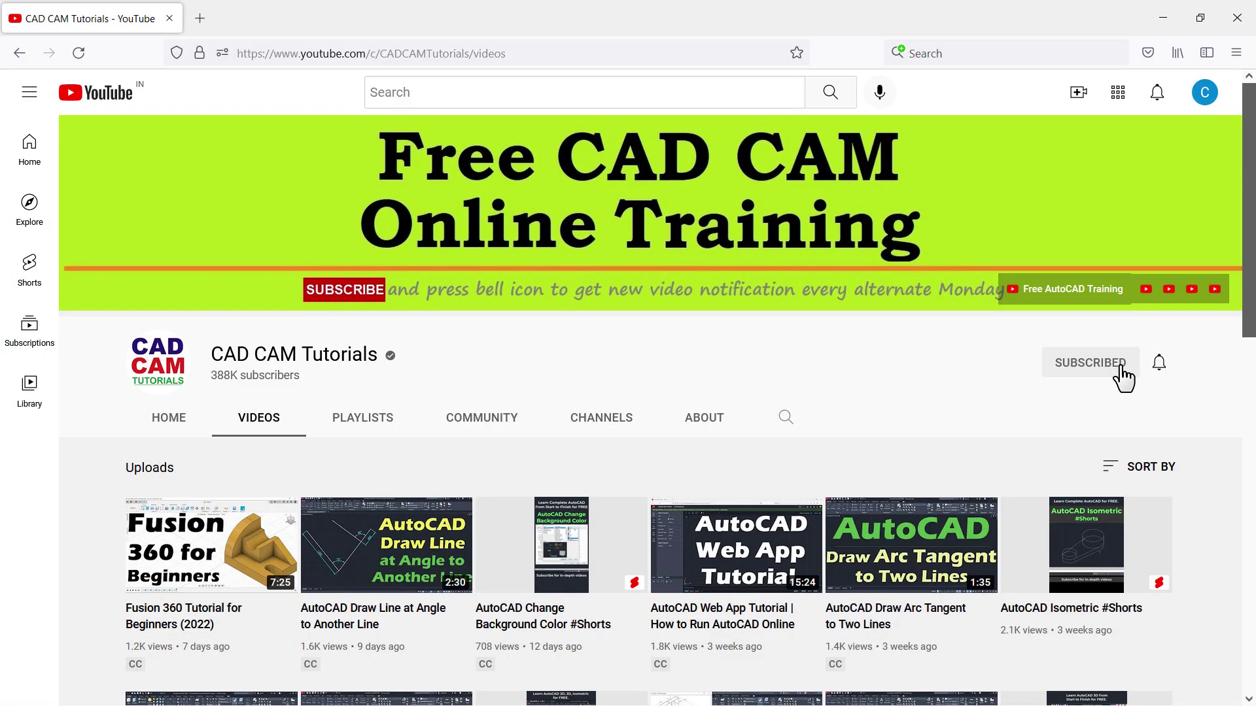
click(1160, 369)
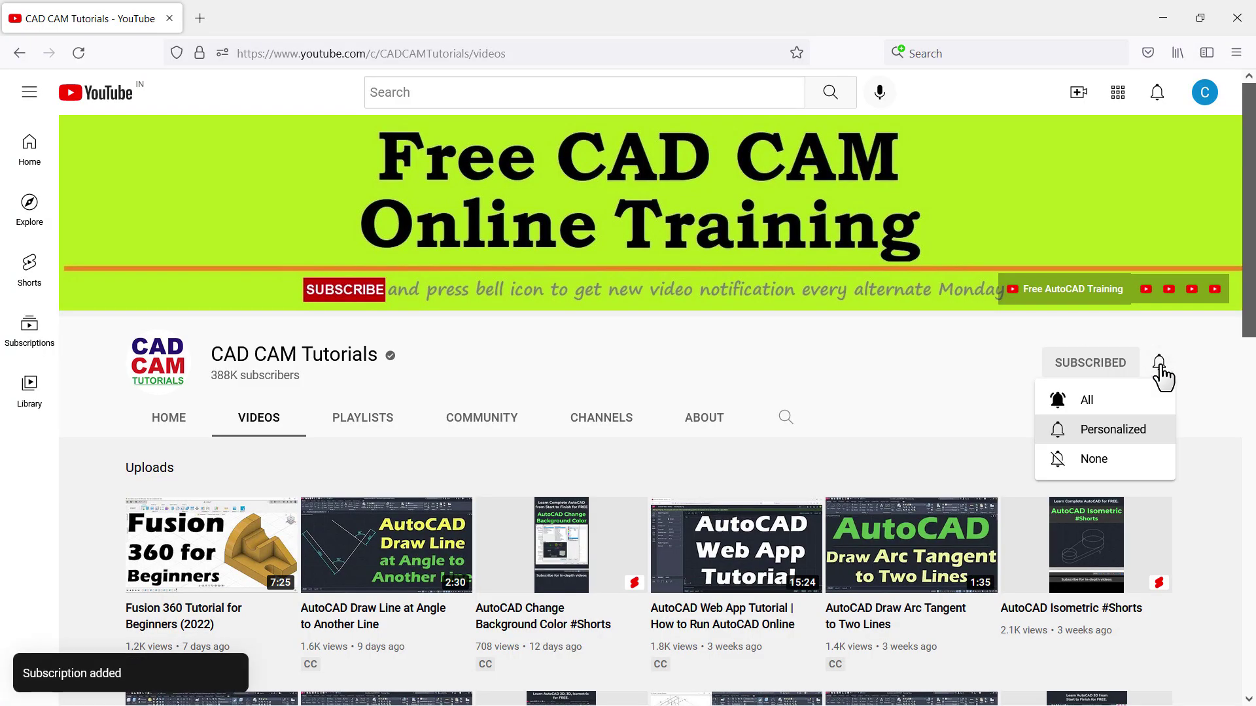
click(1091, 404)
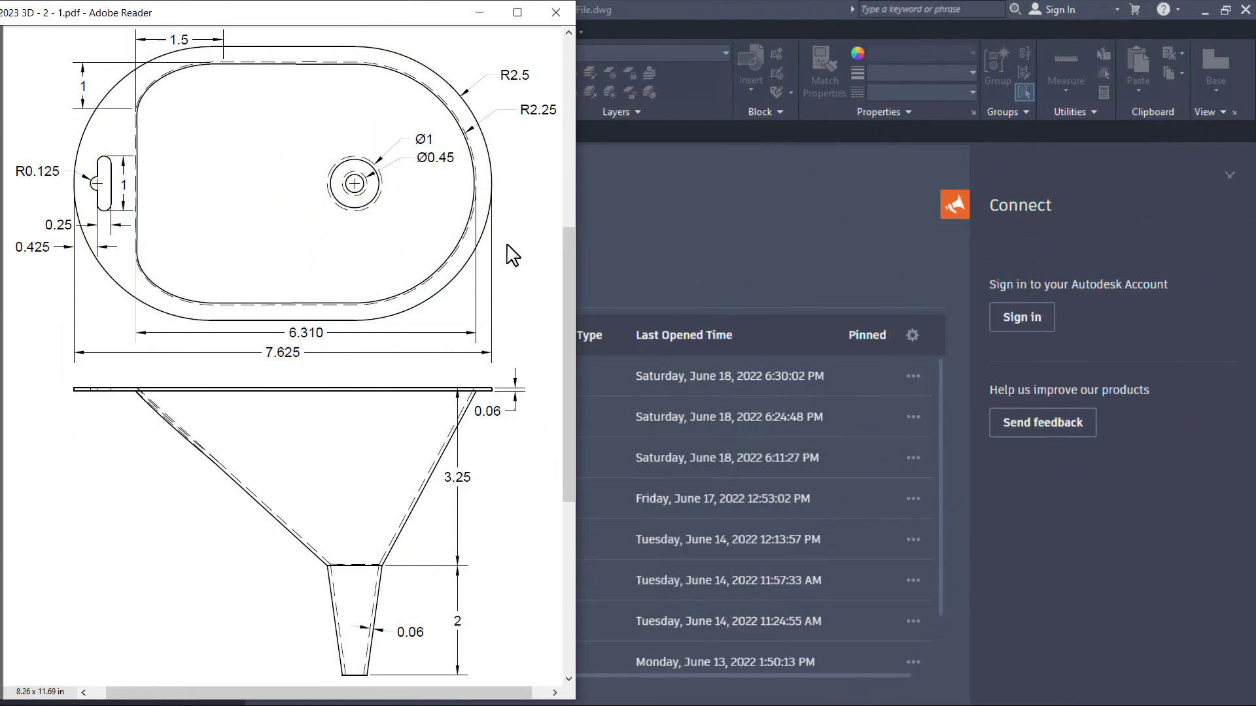
Switch to AutoCAD and create a new drawing from the acad.dwt template
click(650, 268)
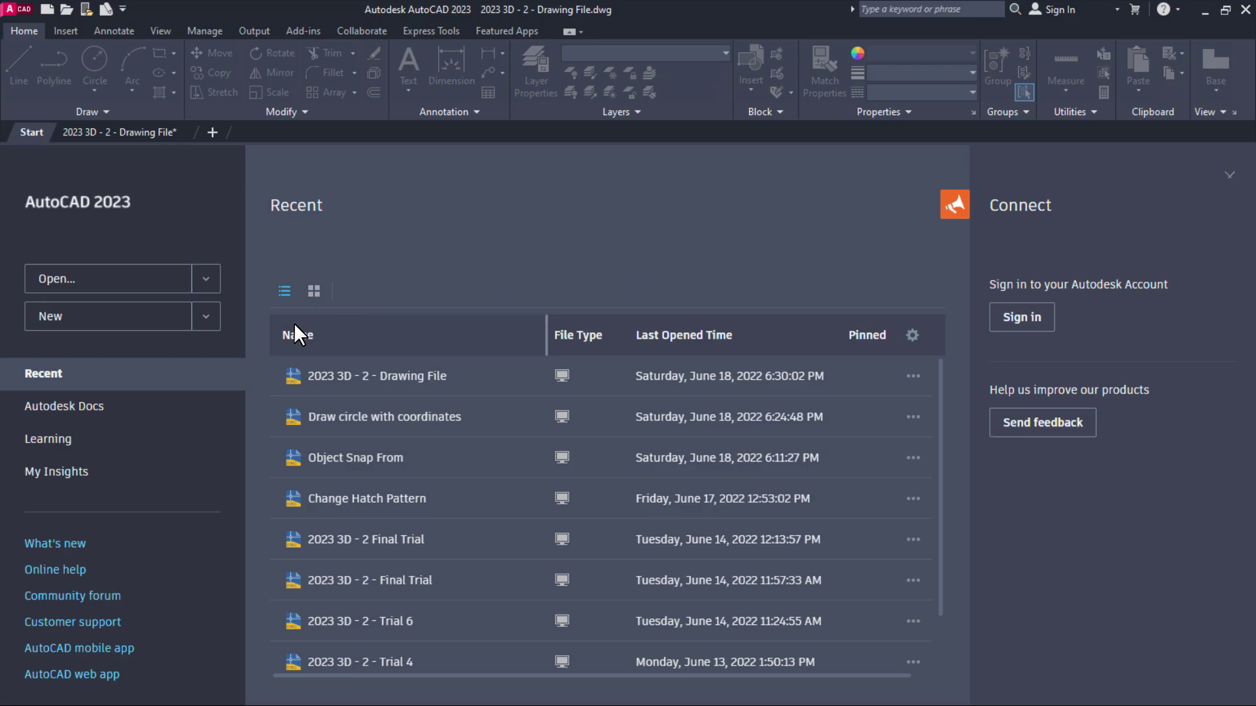
click(208, 319)
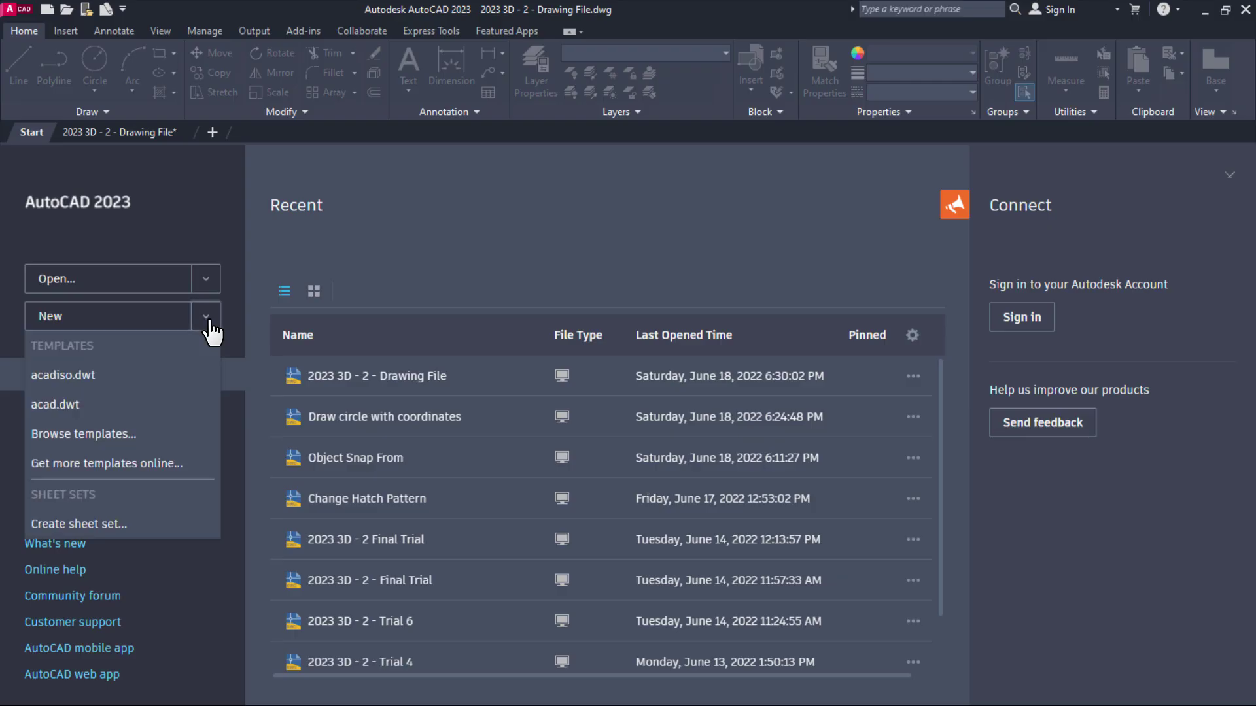
click(121, 435)
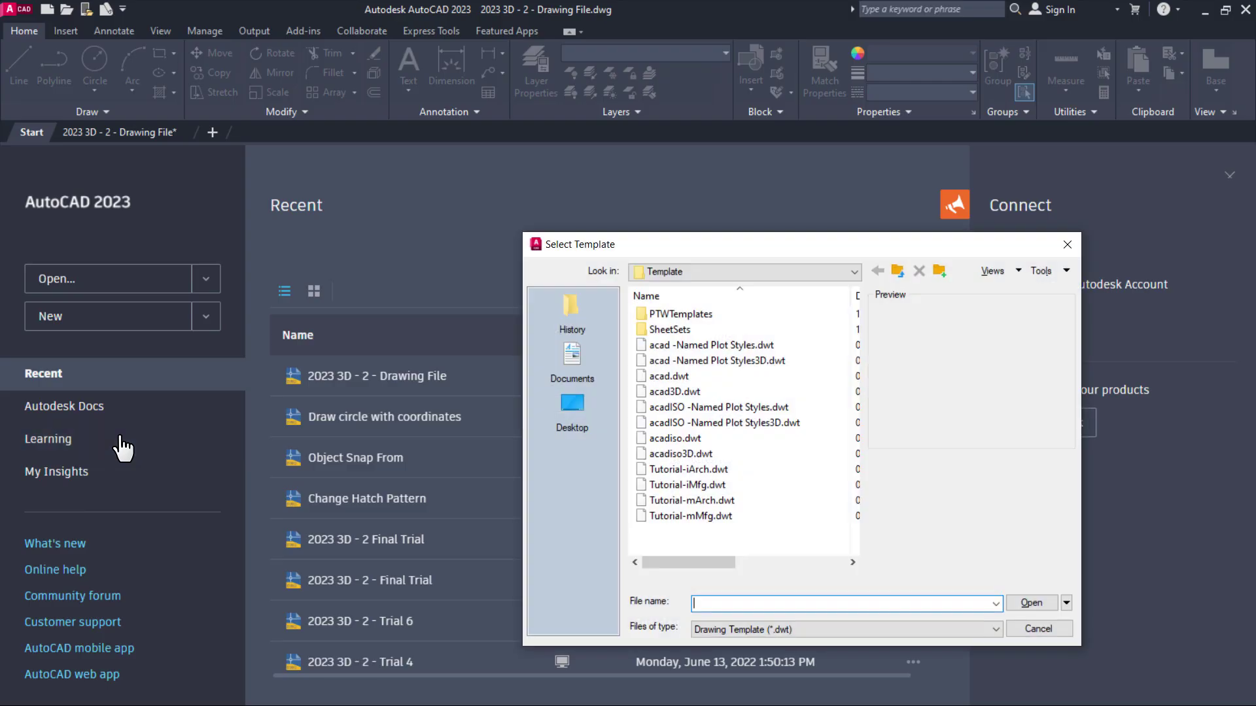
click(669, 377)
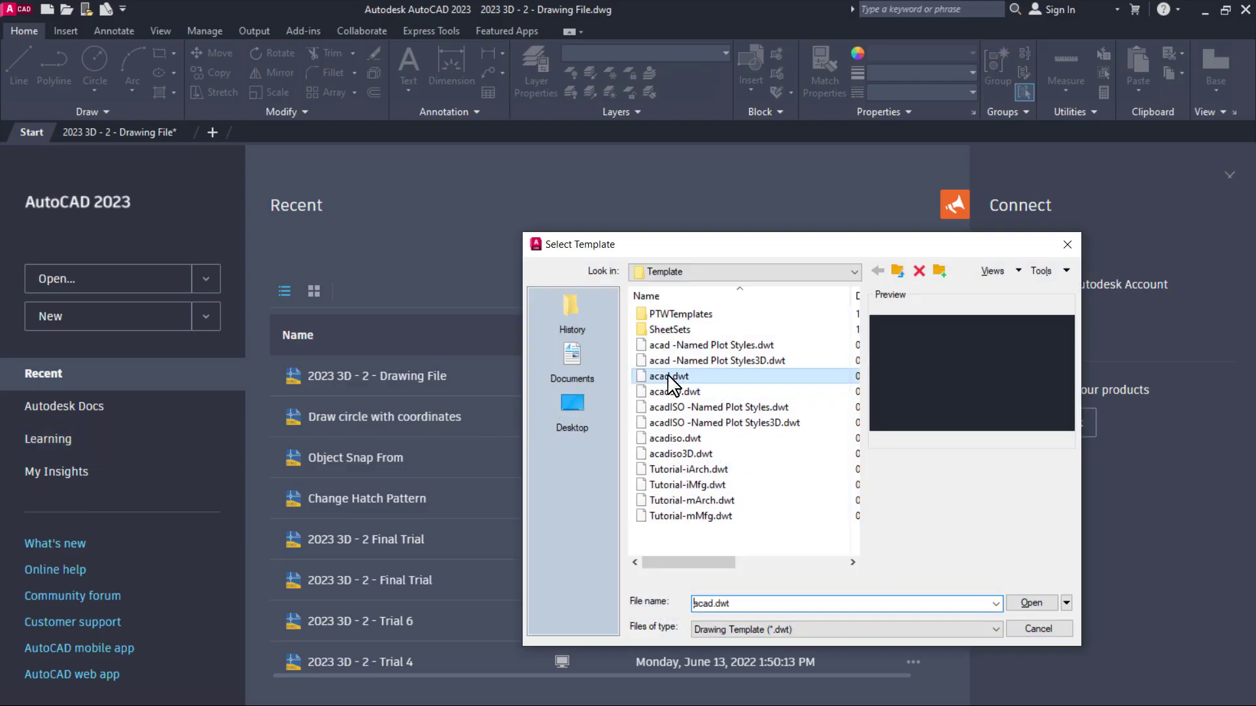
click(1039, 603)
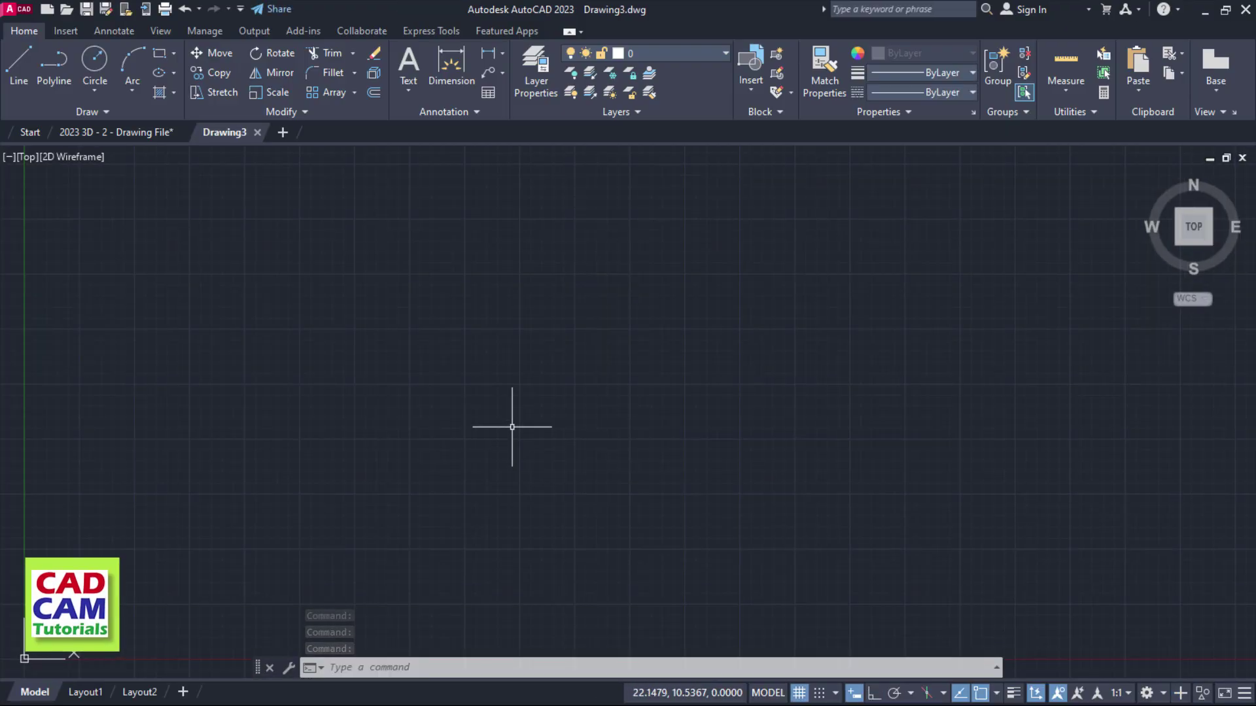
Check the drawing's unit settings and review which object snap modes are enabled
text(UN)
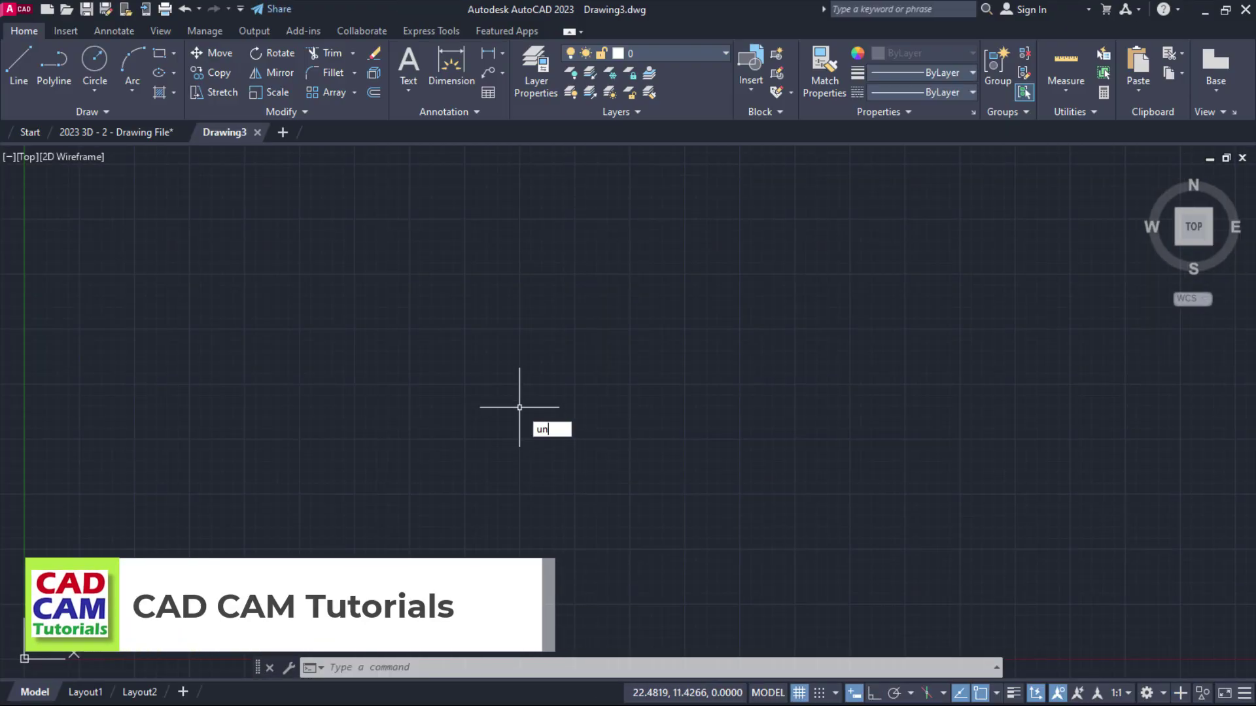
key(Return)
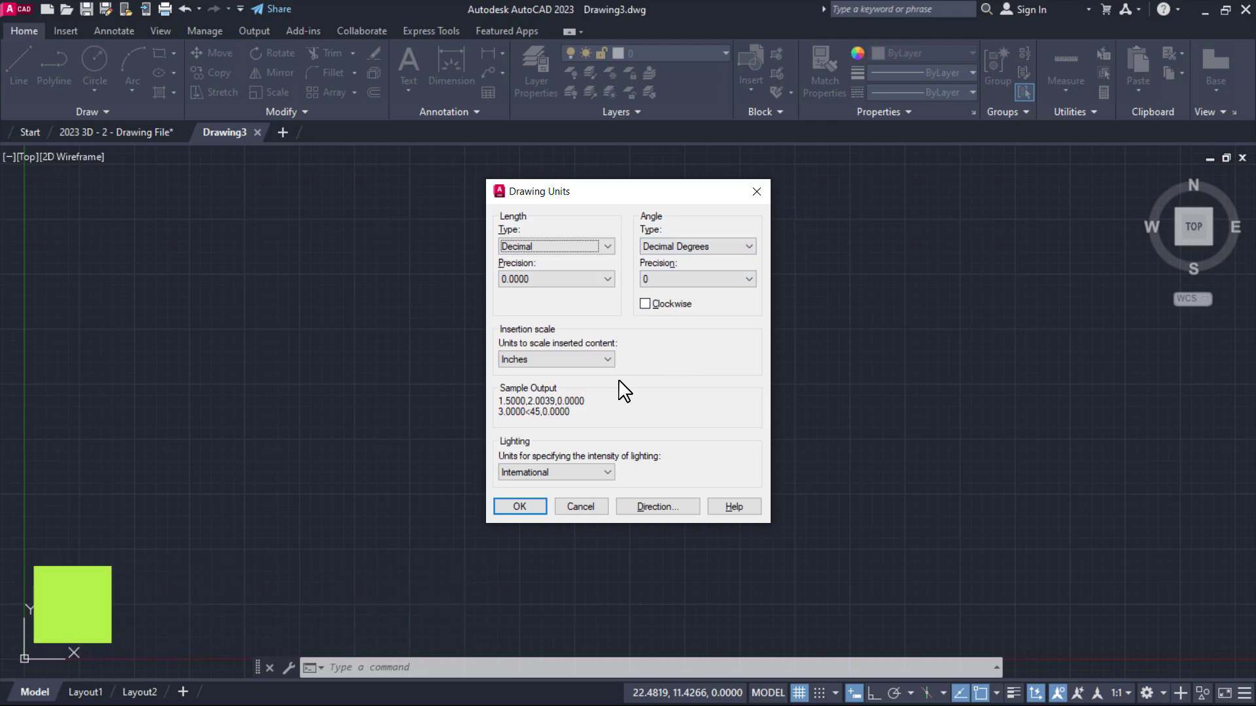
click(519, 506)
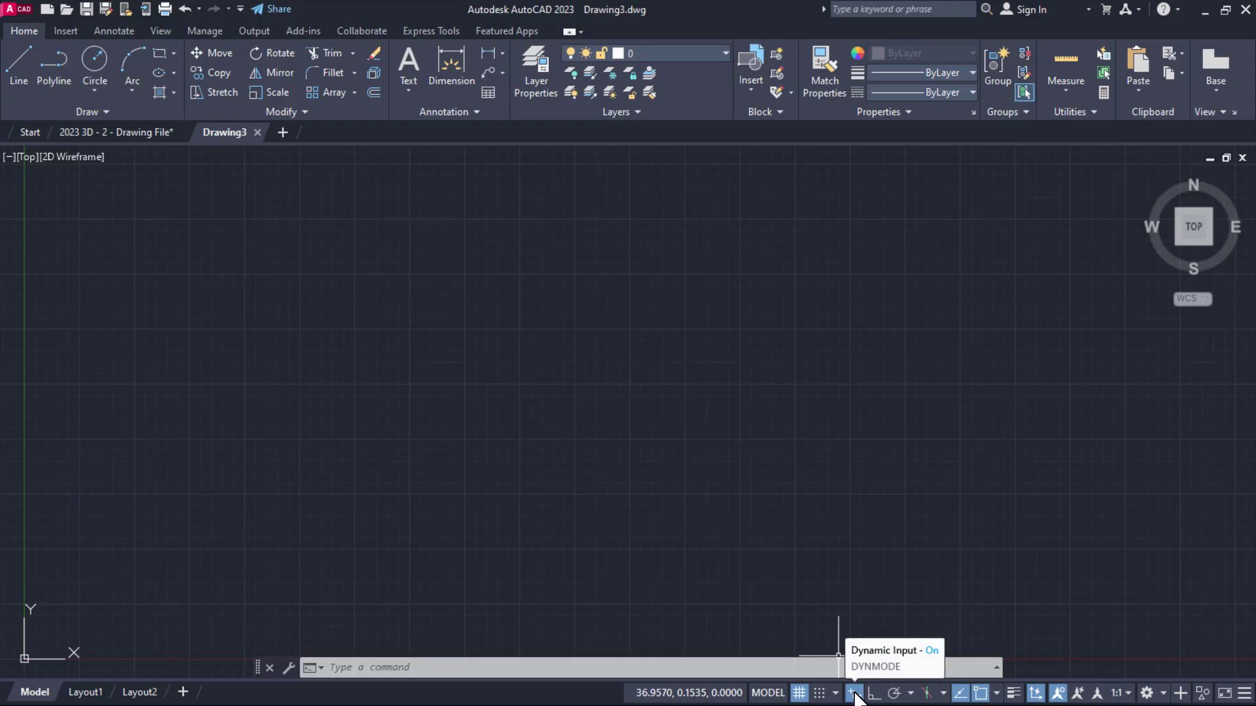
click(996, 694)
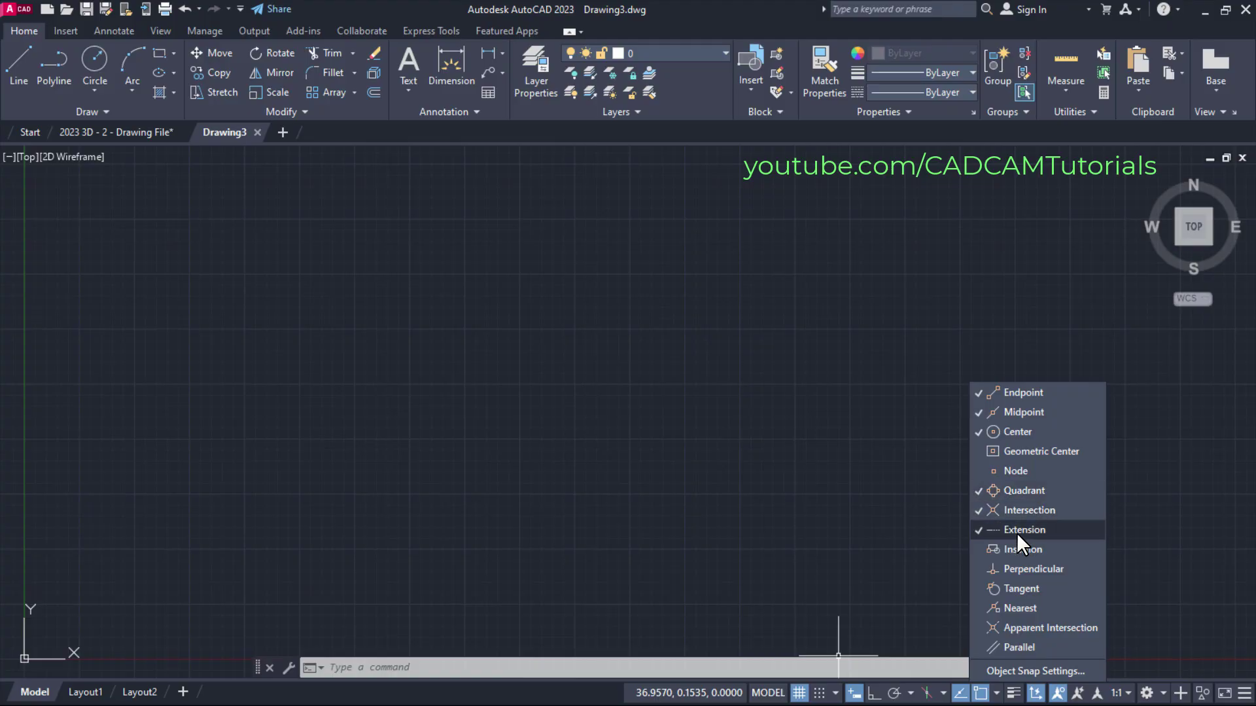
click(894, 571)
Draw a rectangle 6.310 wide and 4.5 high, taking its dimensions from the PDF reference drawing
key(alt+Tab)
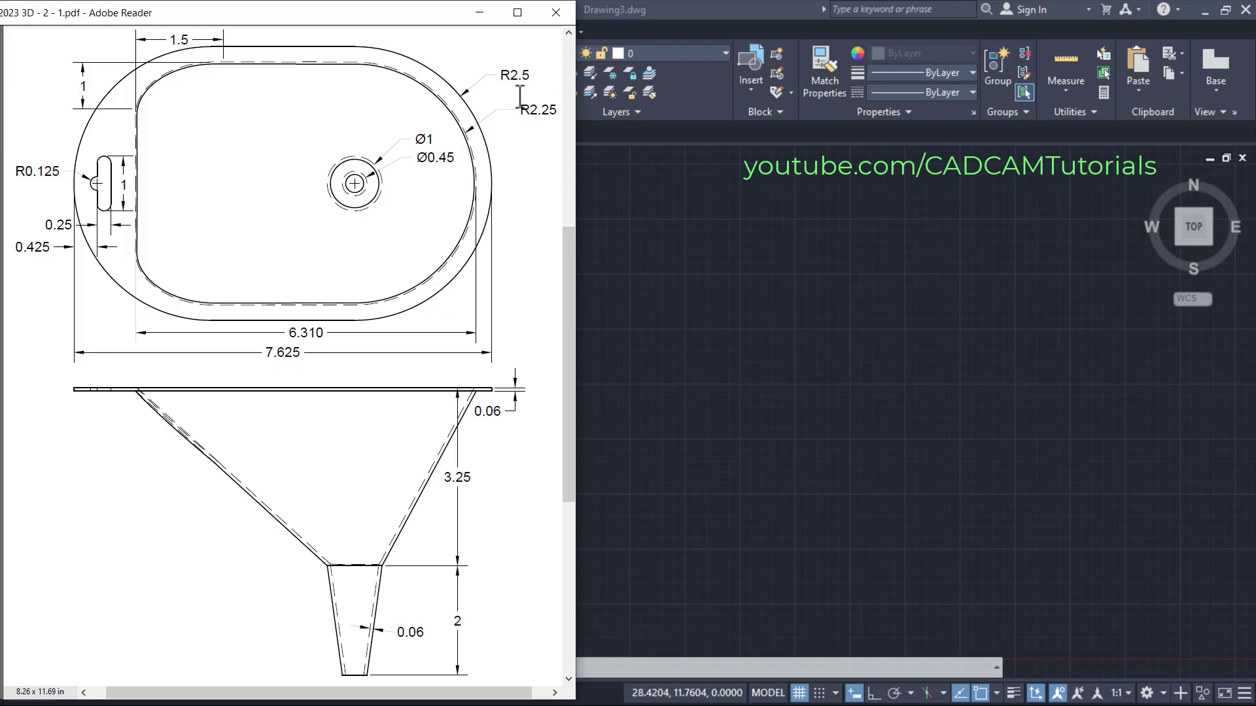
click(626, 262)
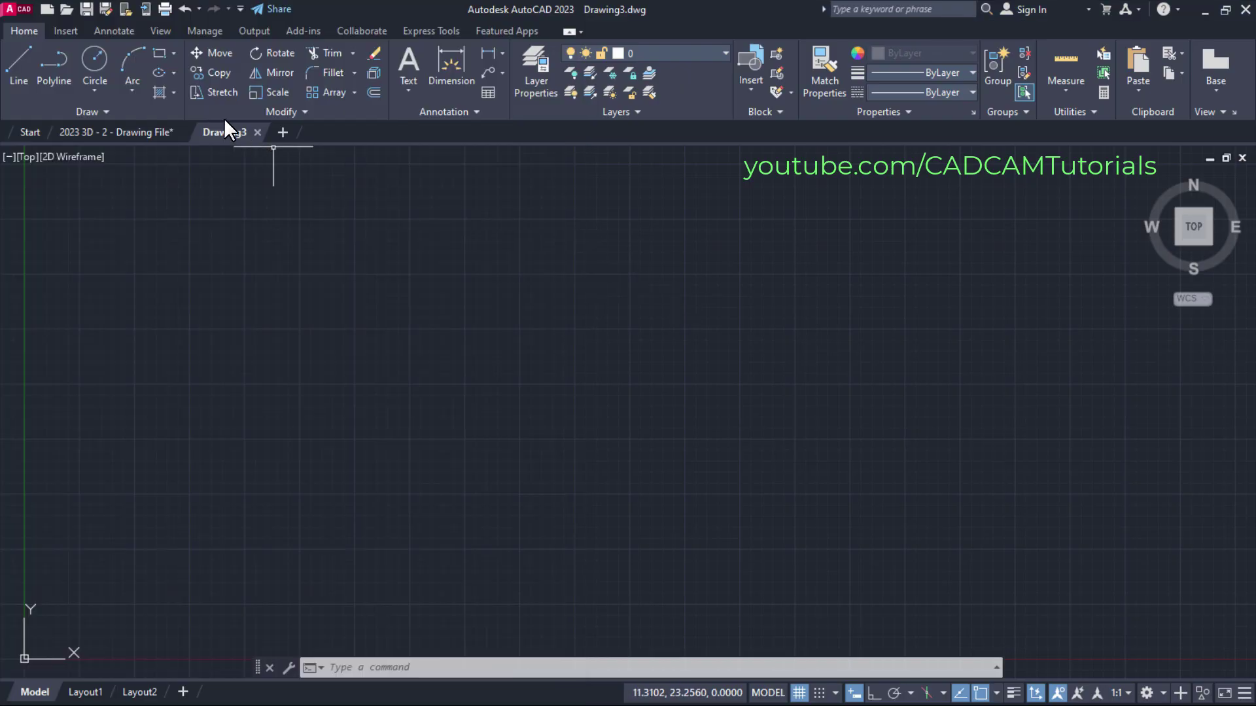
click(160, 54)
click(393, 481)
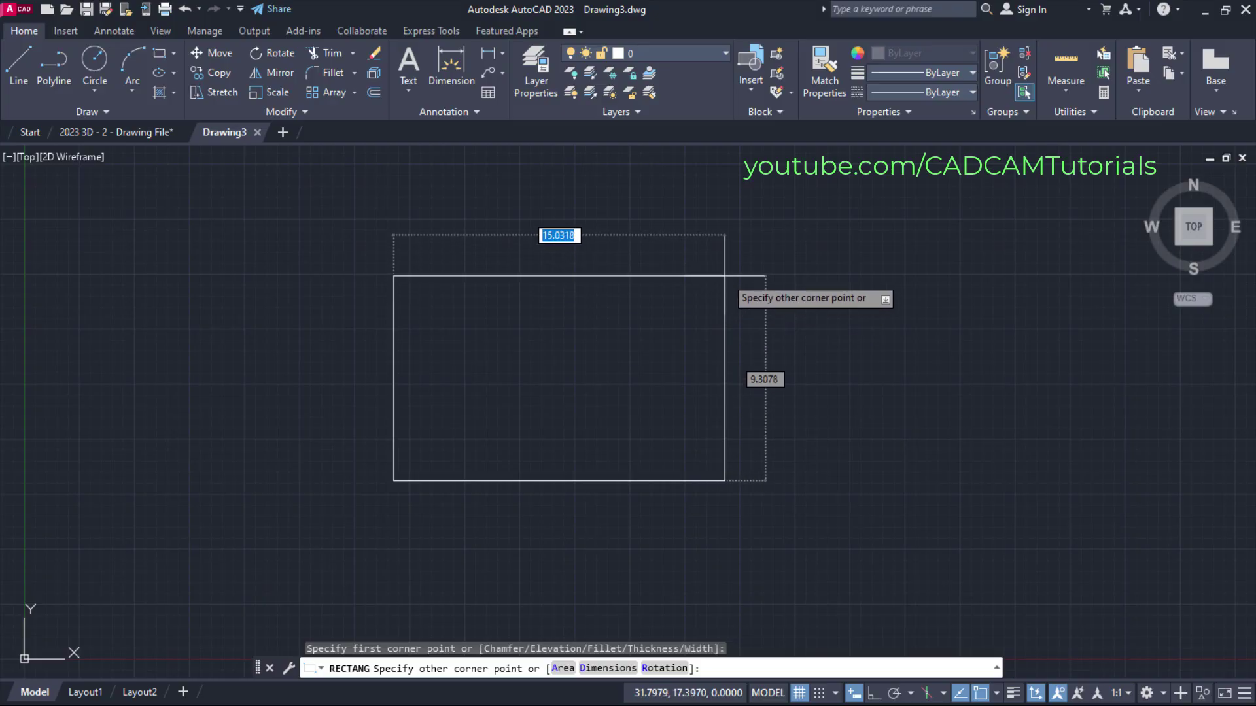
text(6)
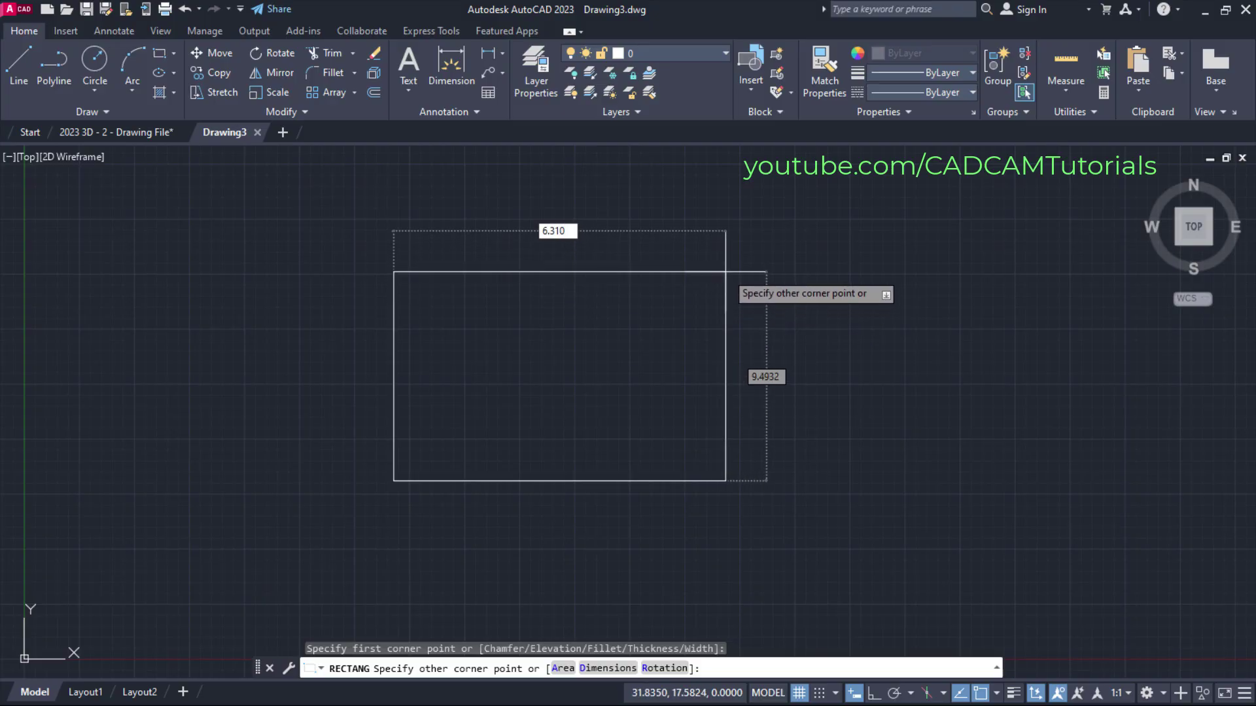
text(.310)
key(Tab)
text(4.5)
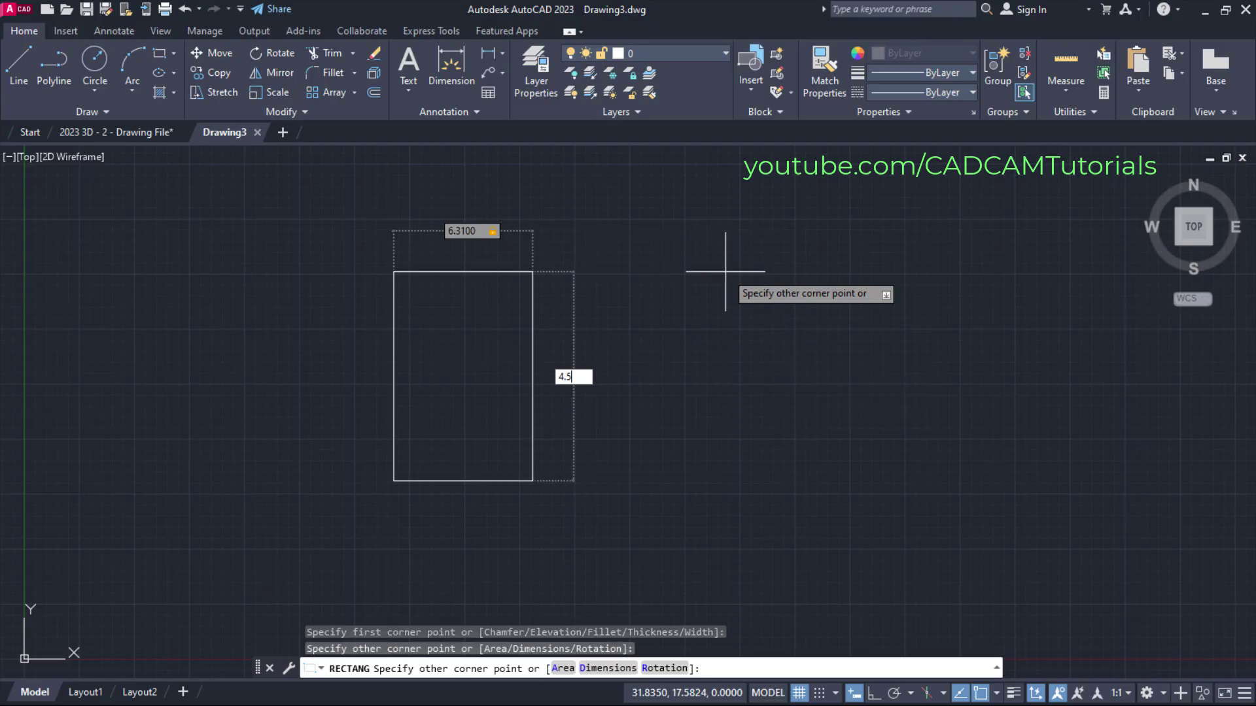
key(Return)
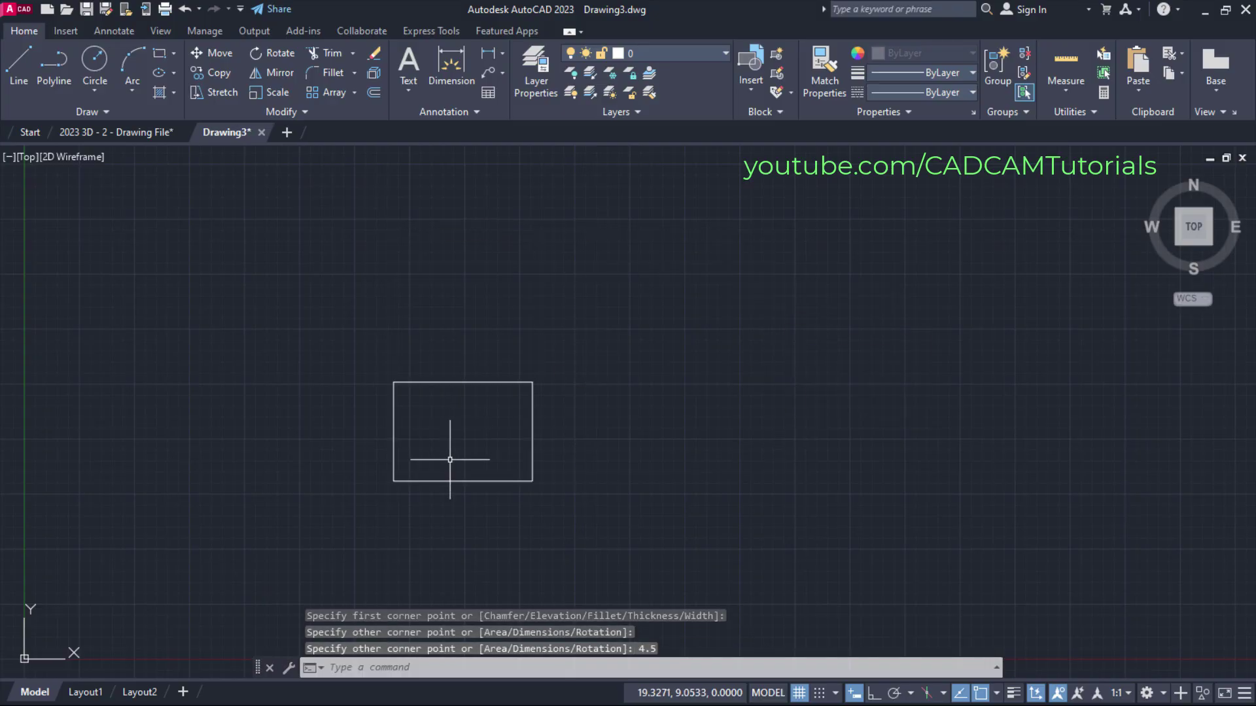
Fillet the rectangle's upper-right and lower-right corners with a radius of 2.25, using the Multiple option
scroll(458, 431, up, 5)
middle_drag(571, 409, 580, 412)
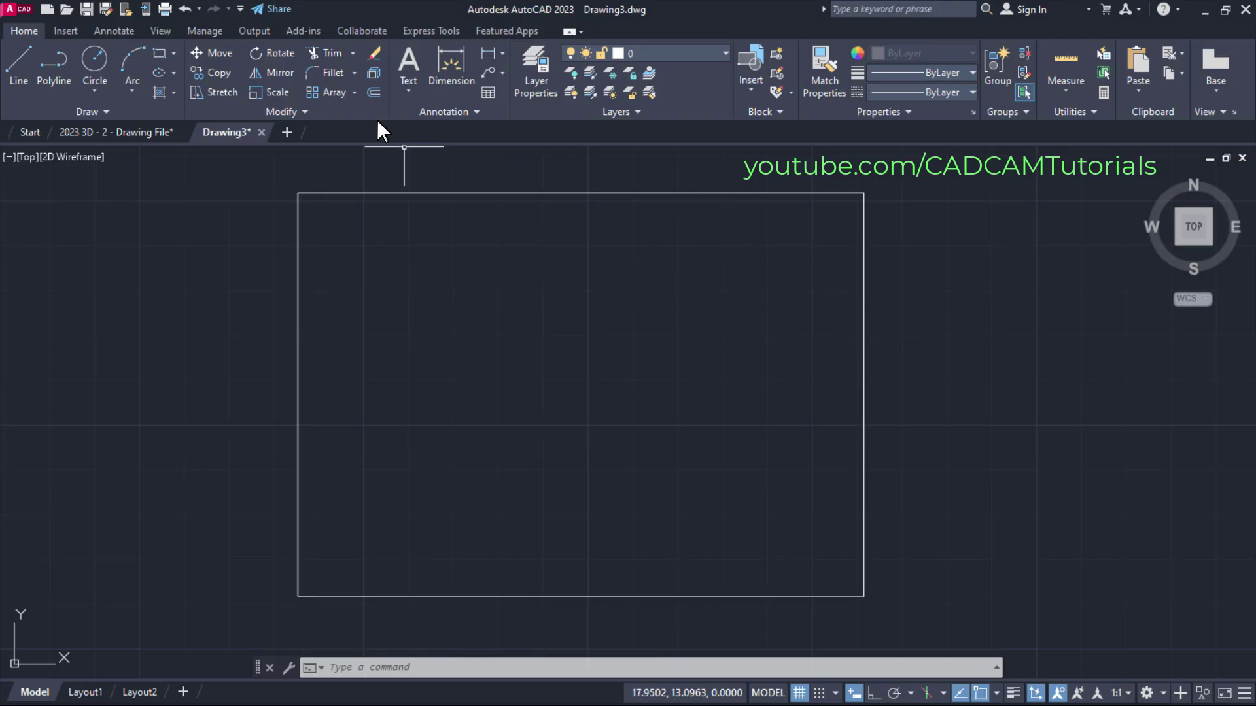
click(335, 73)
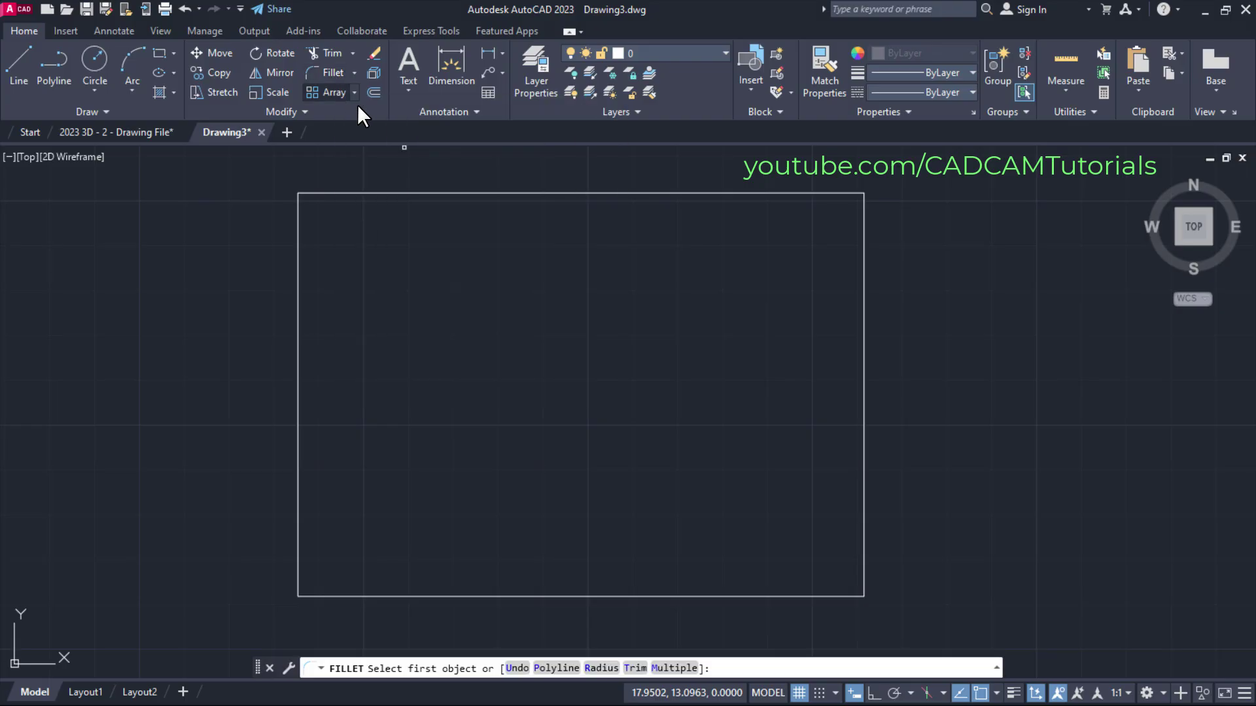
right_click(667, 362)
click(715, 455)
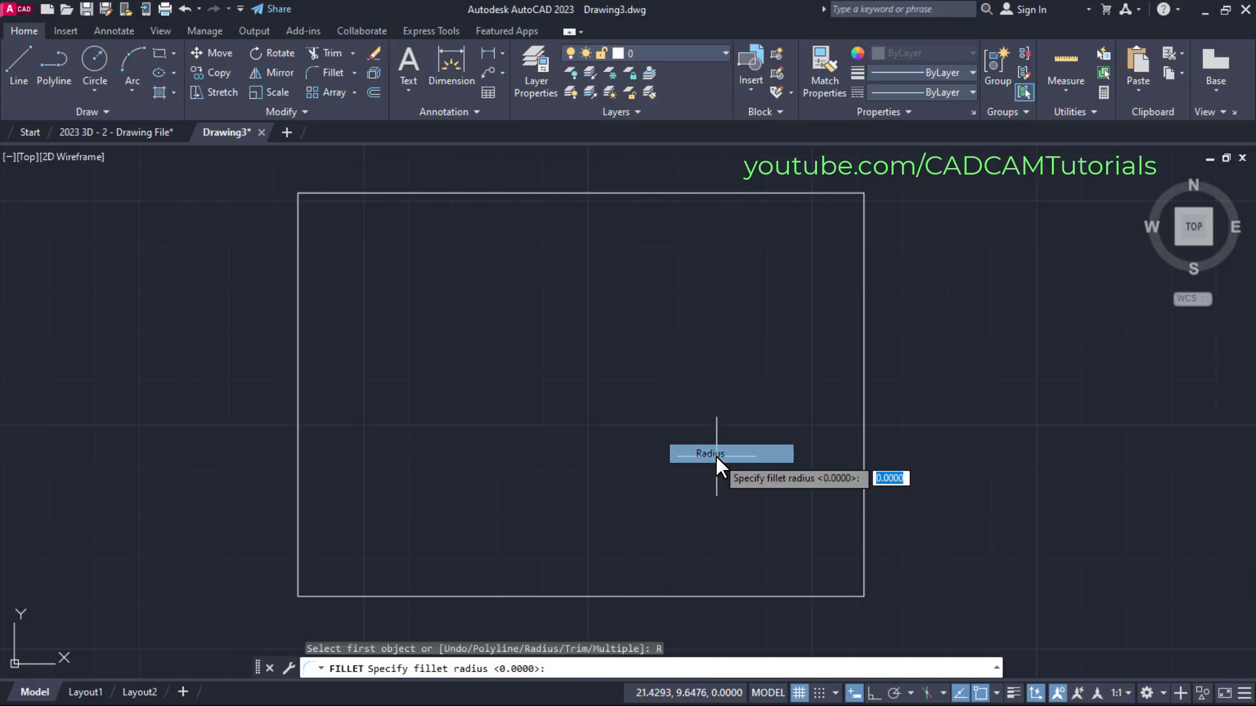
text(2.25)
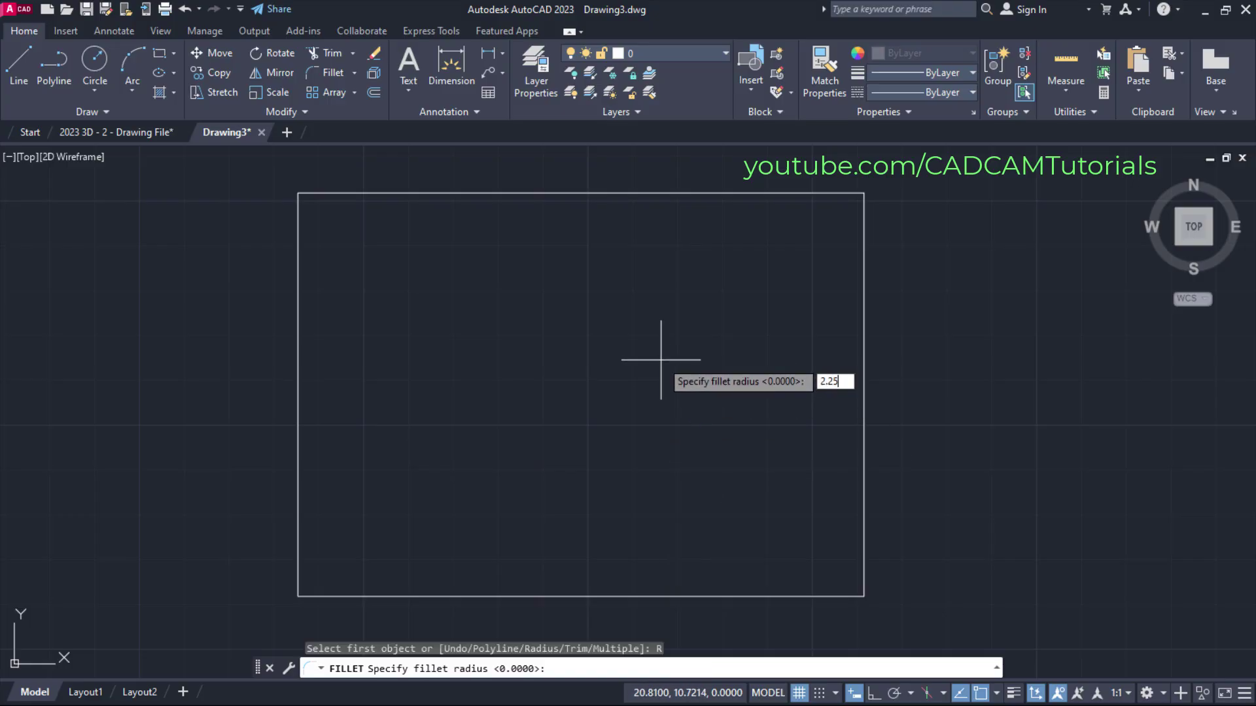
key(Return)
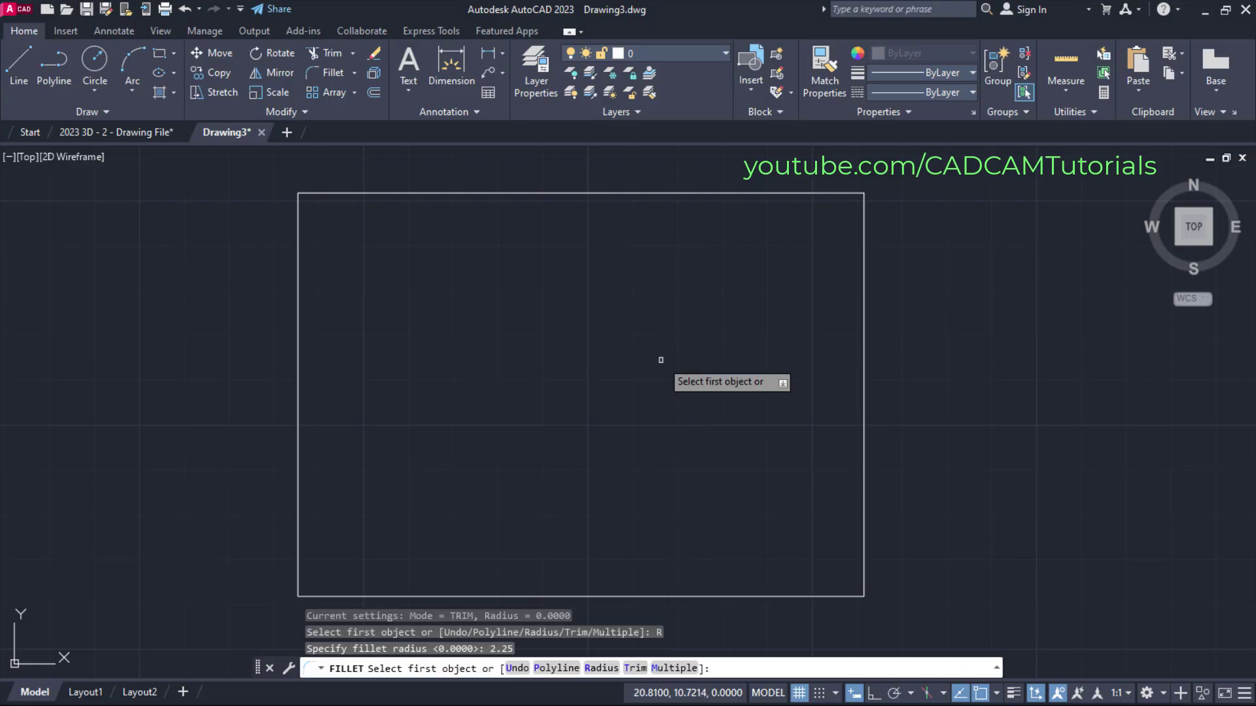
right_click(661, 360)
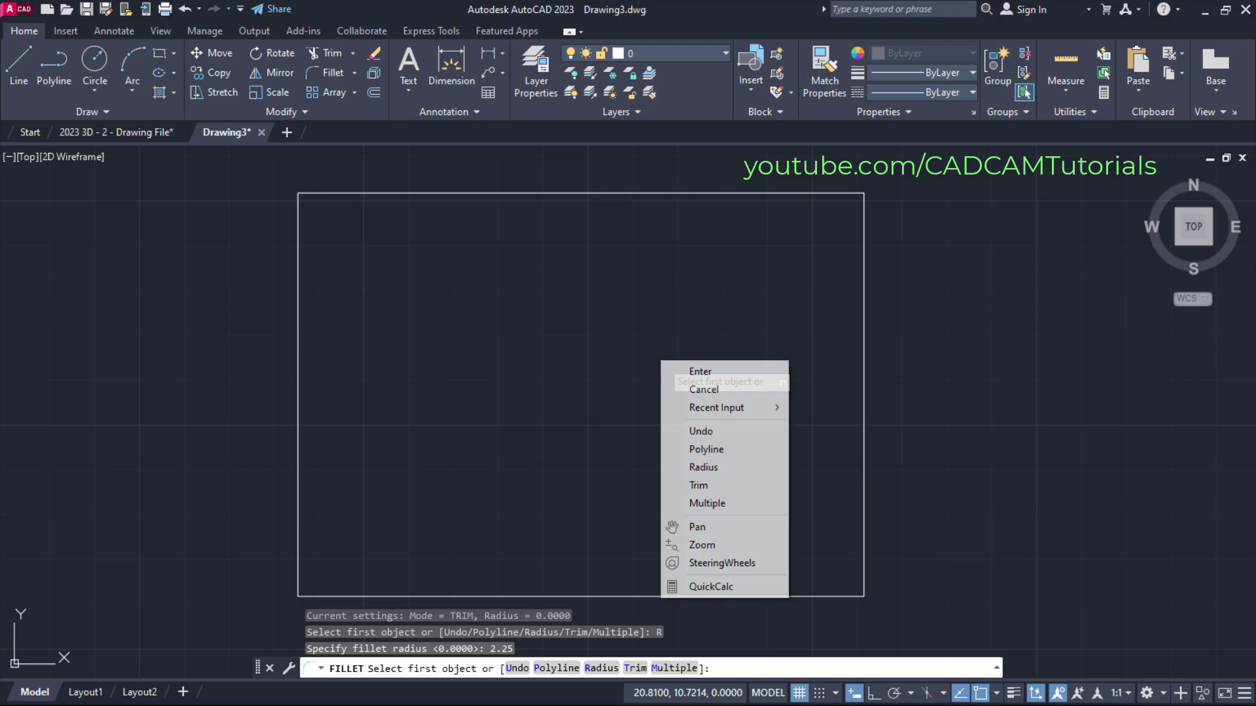
click(716, 503)
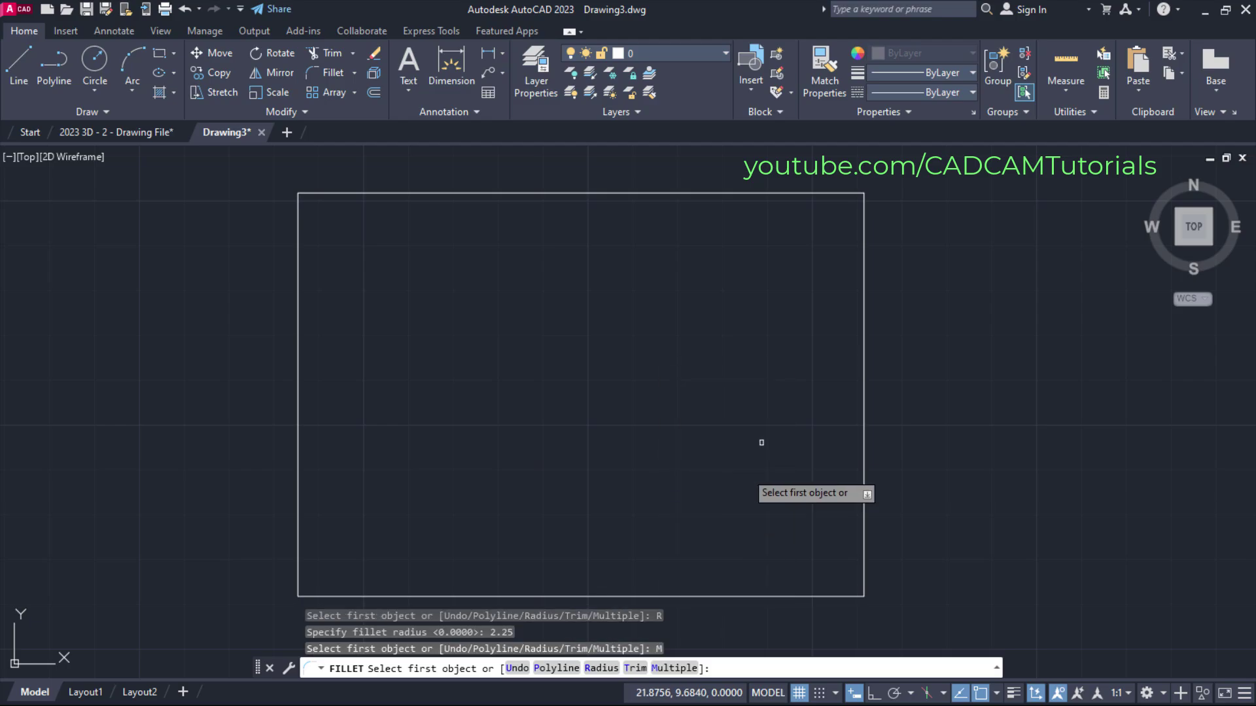
click(781, 192)
click(864, 304)
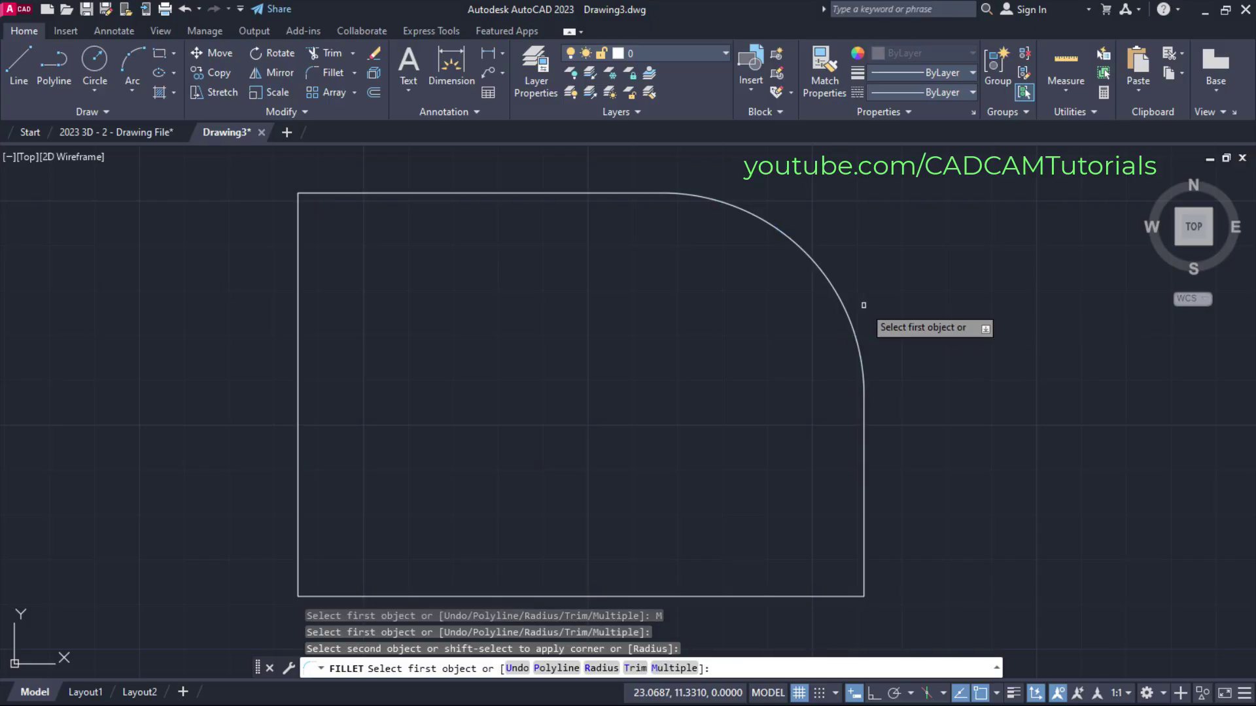
click(863, 494)
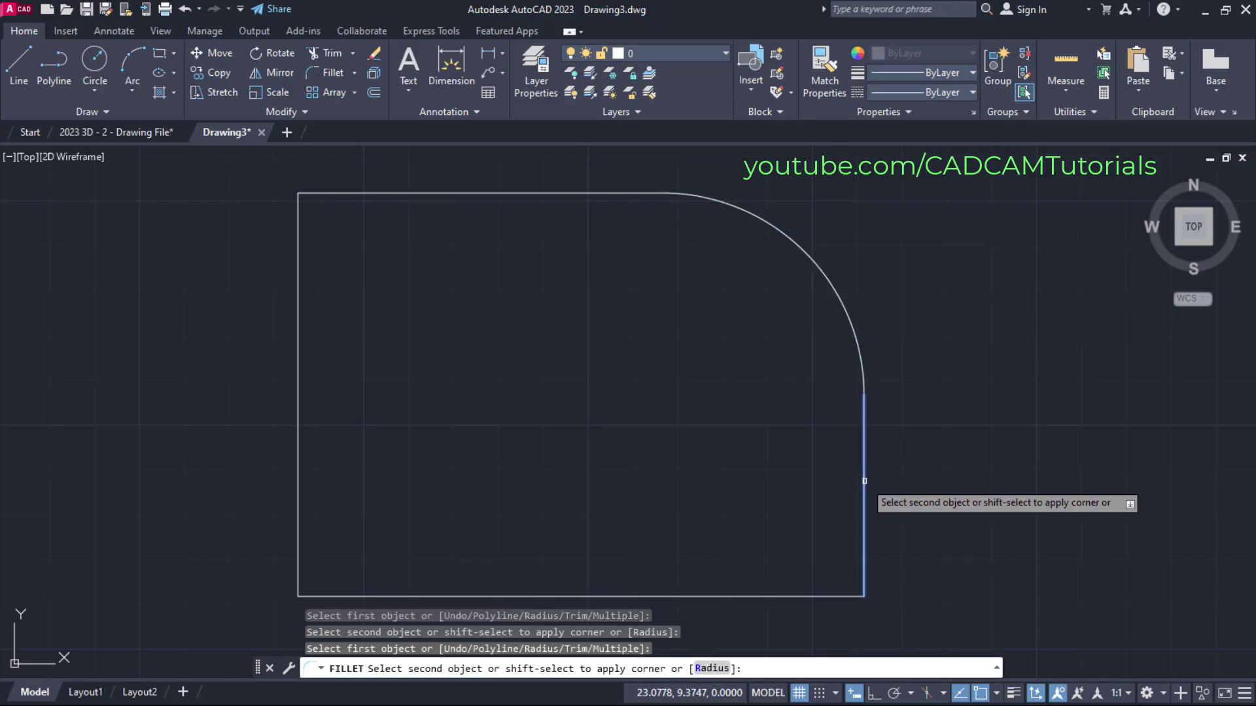
click(775, 599)
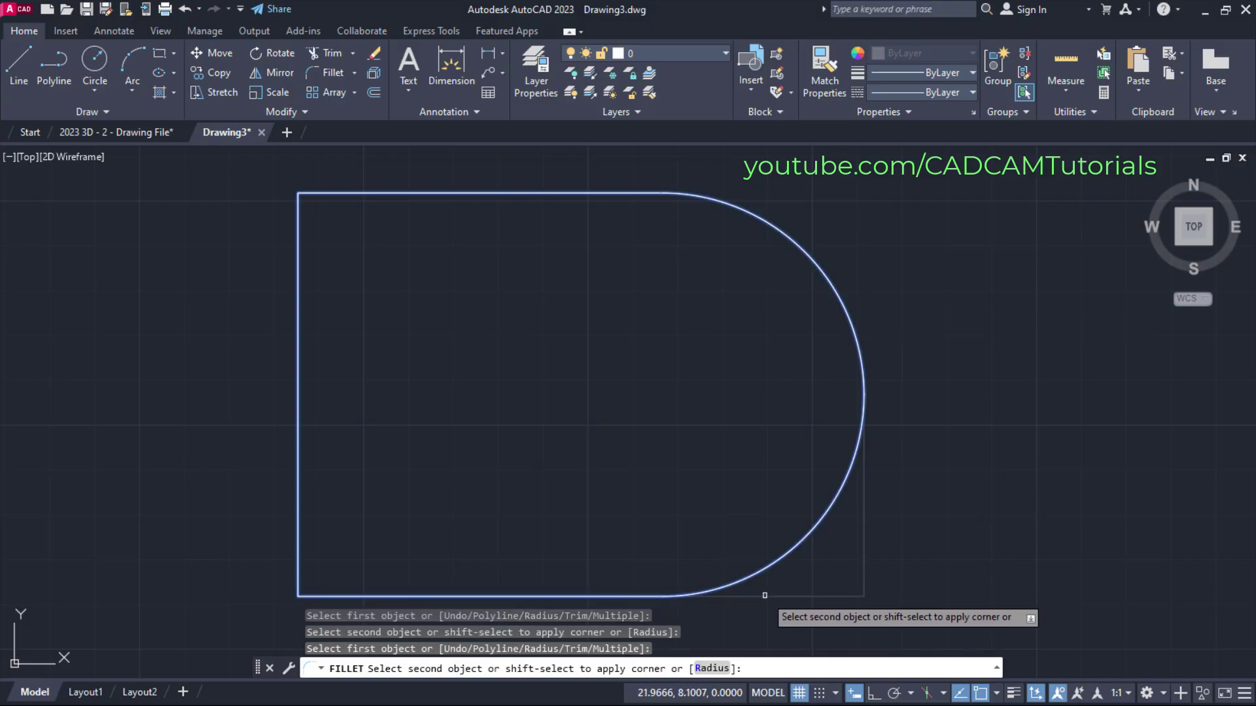
right_click(607, 357)
click(645, 370)
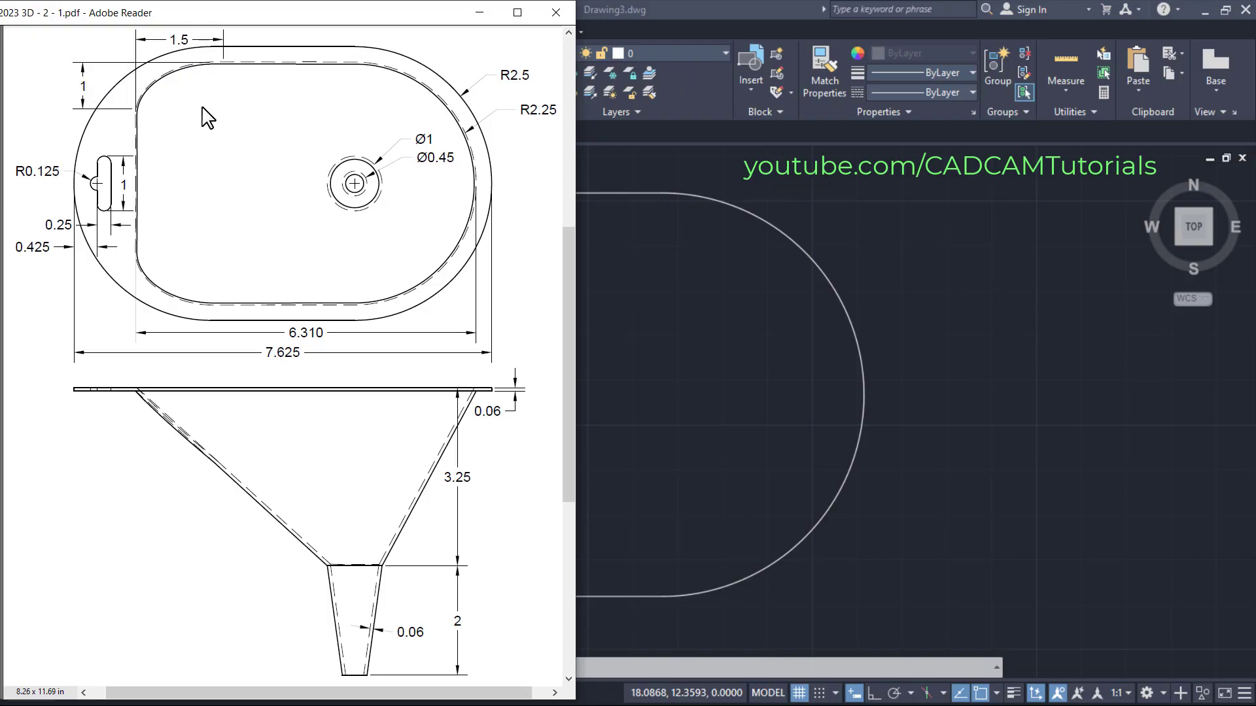
Start an ellipse centred at an offset of @1.5,-1 from the profile's upper-left corner, using the From snap
click(679, 346)
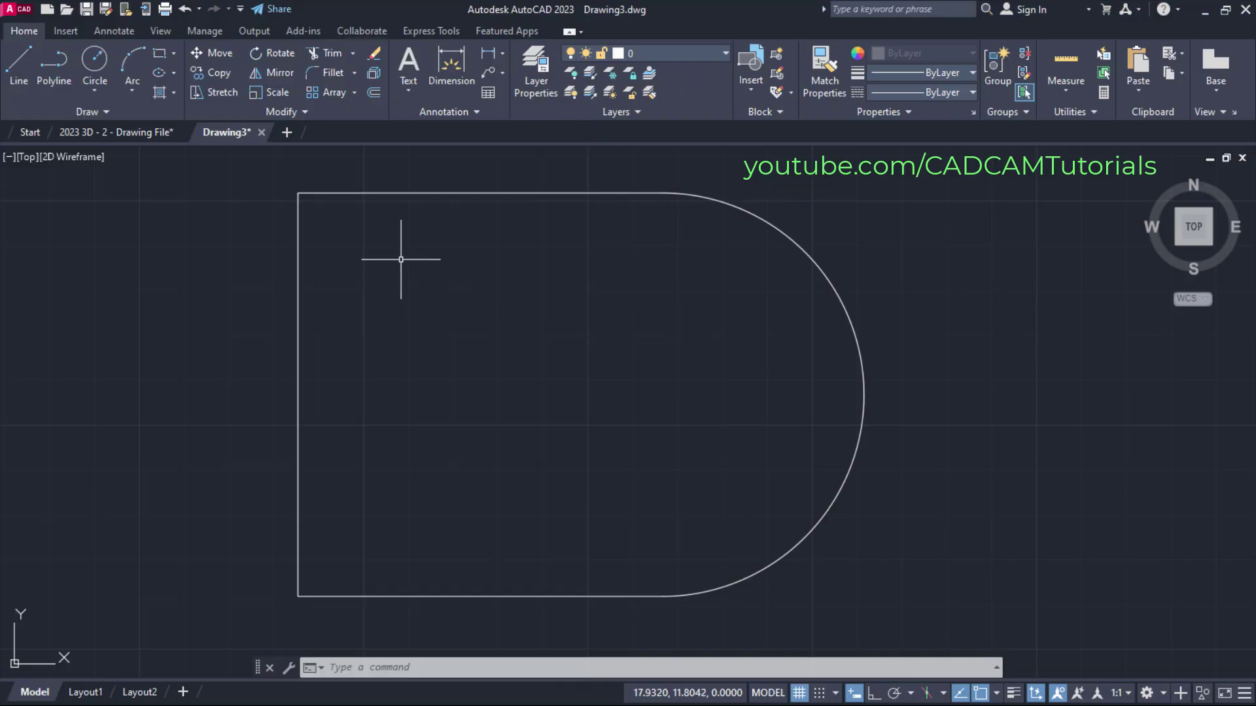
middle_drag(401, 261, 554, 365)
scroll(719, 356, up, 1)
scroll(720, 352, up, 1)
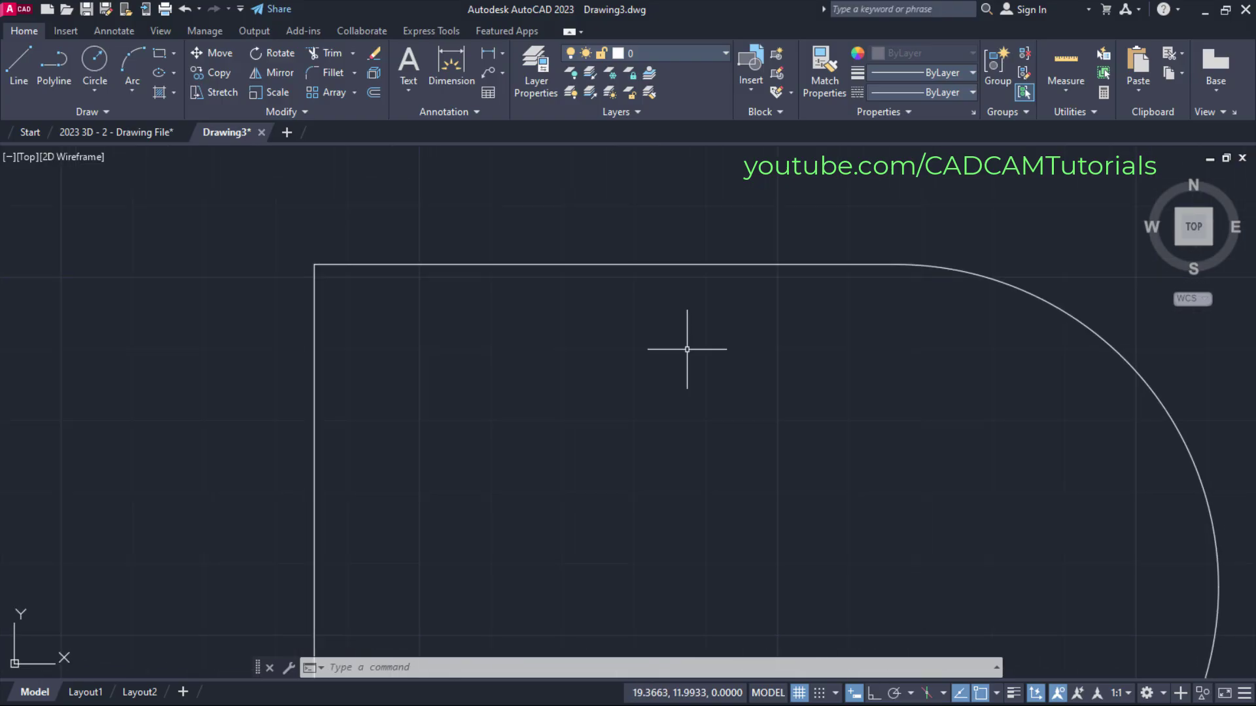
click(159, 74)
shift+right_click(406, 325)
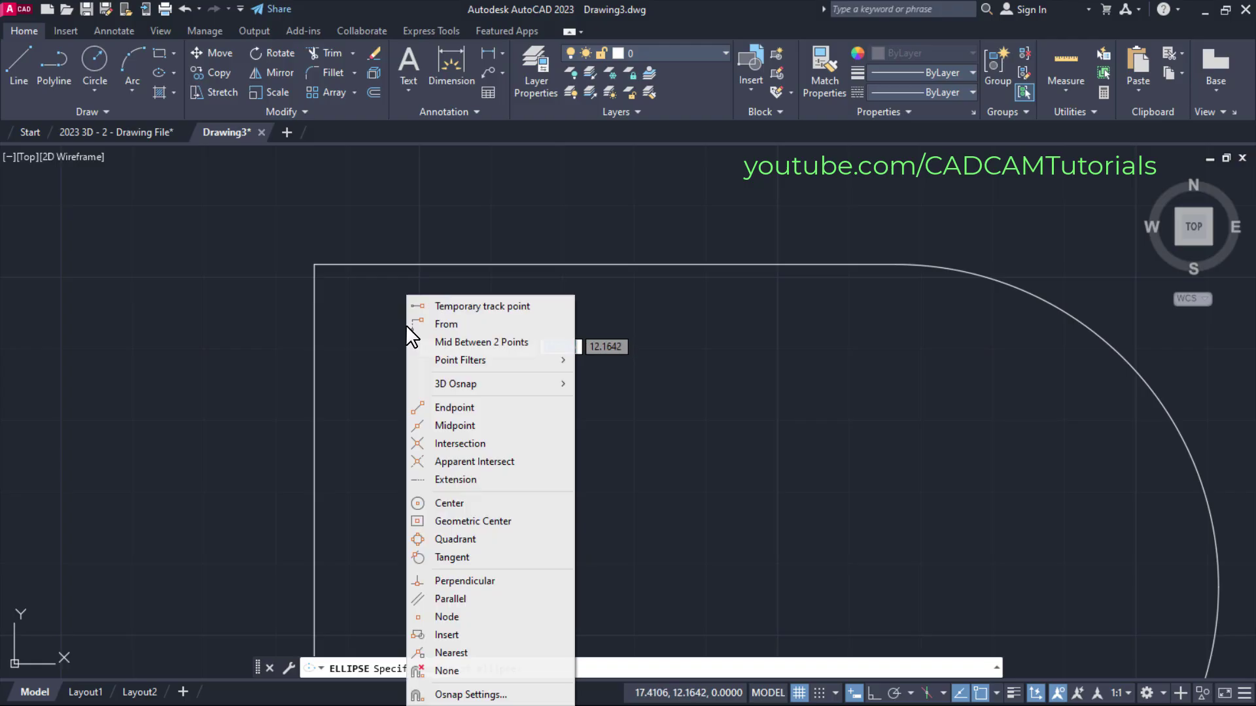
click(438, 325)
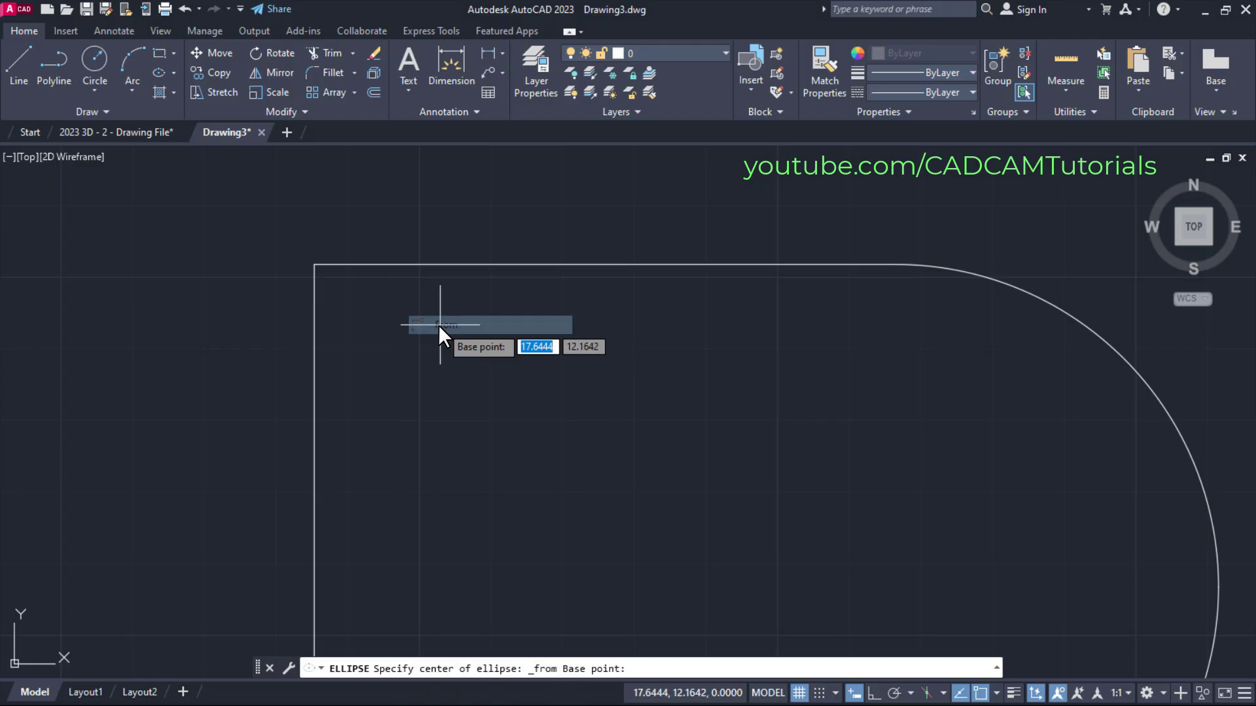
click(315, 264)
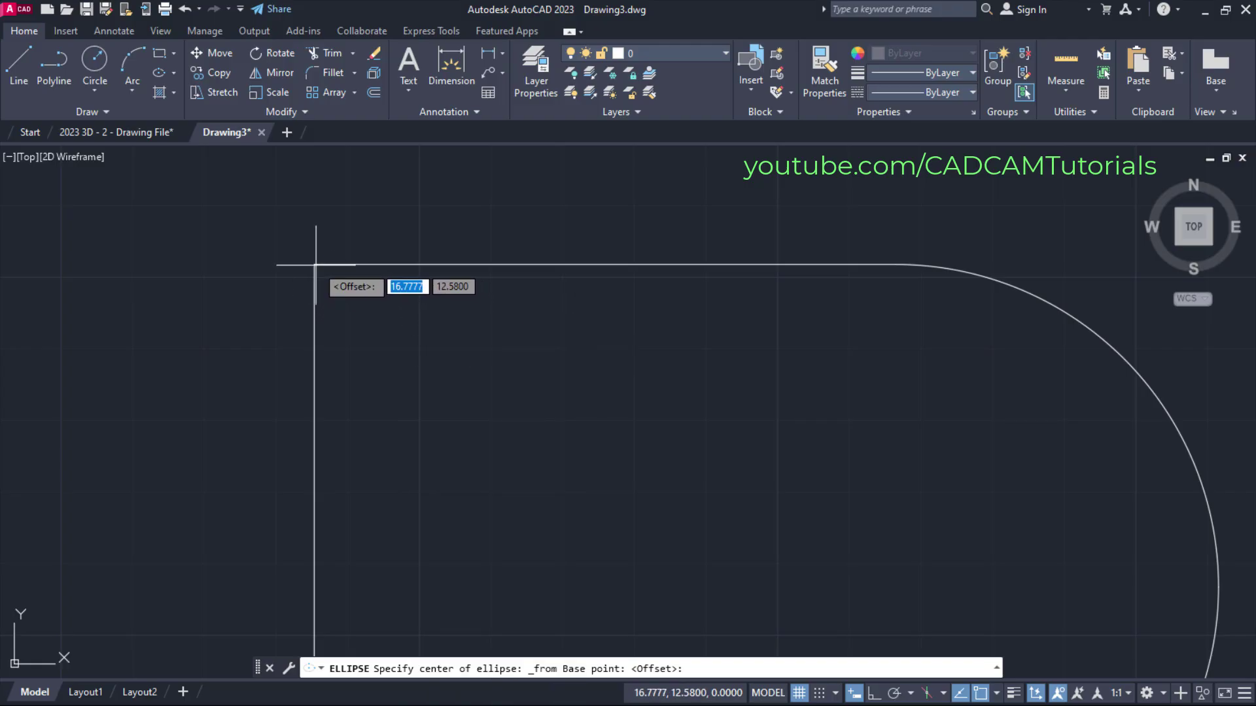
text(@)
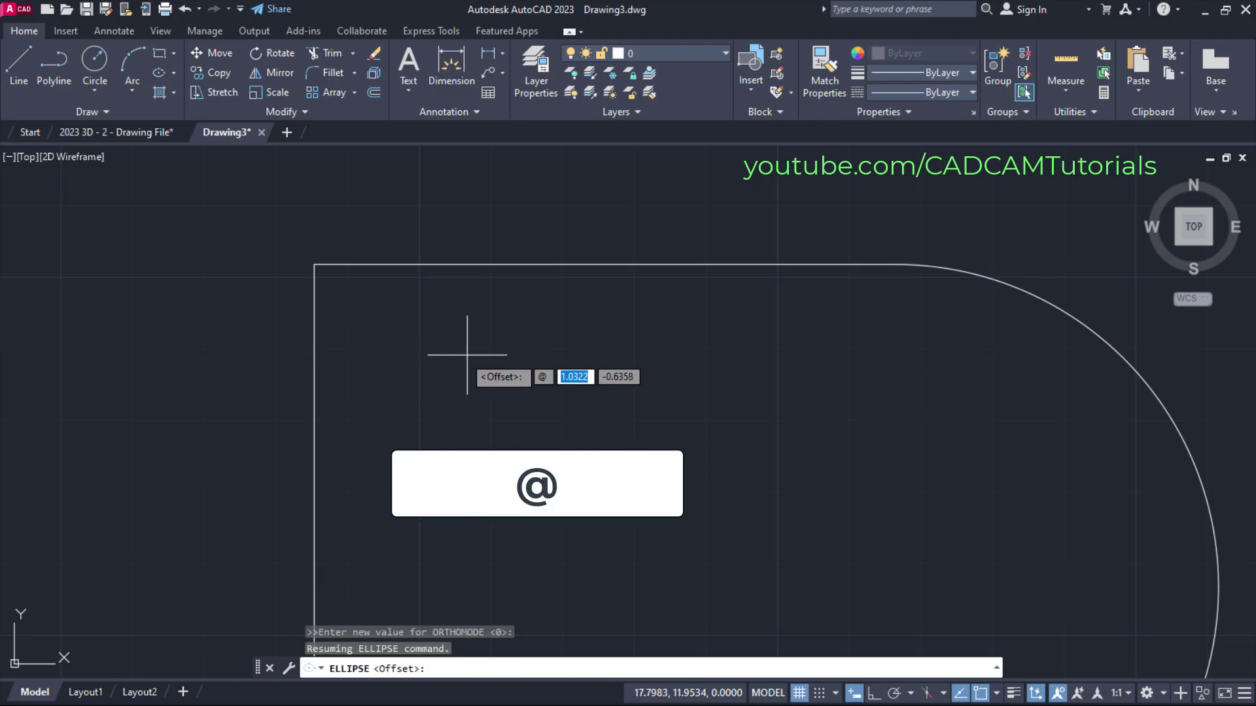
text(1.5)
text(1)
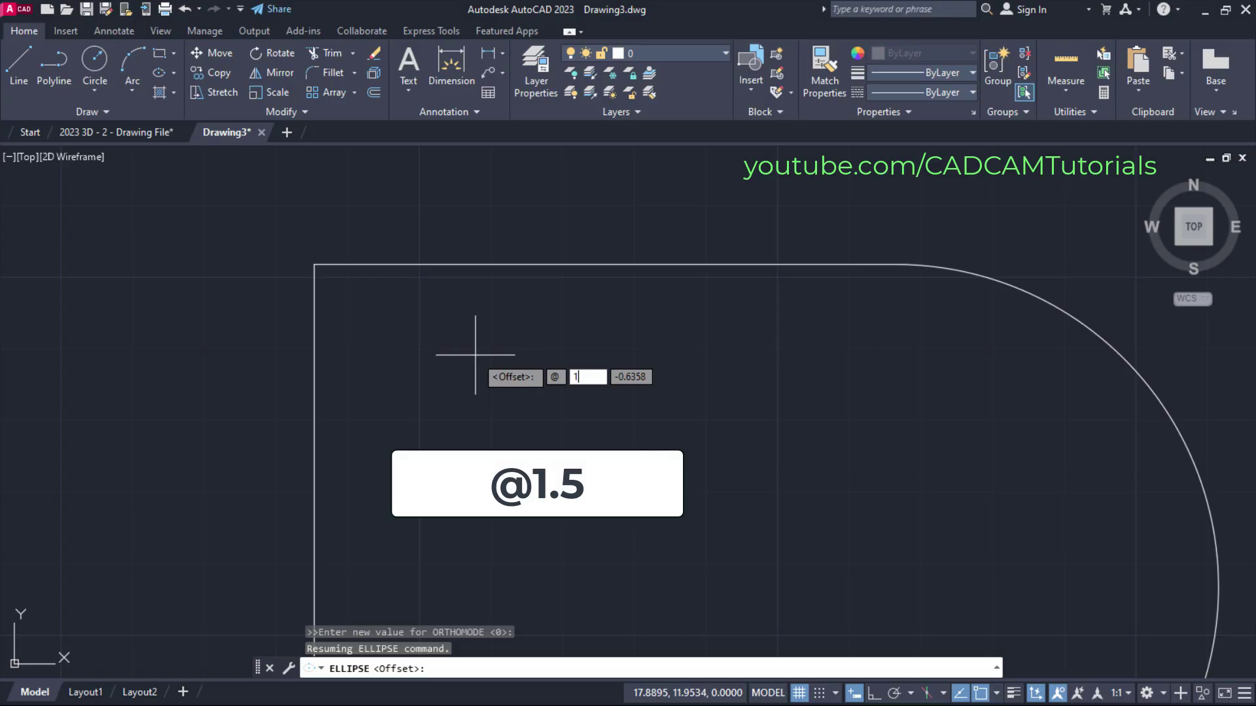
text(.5,)
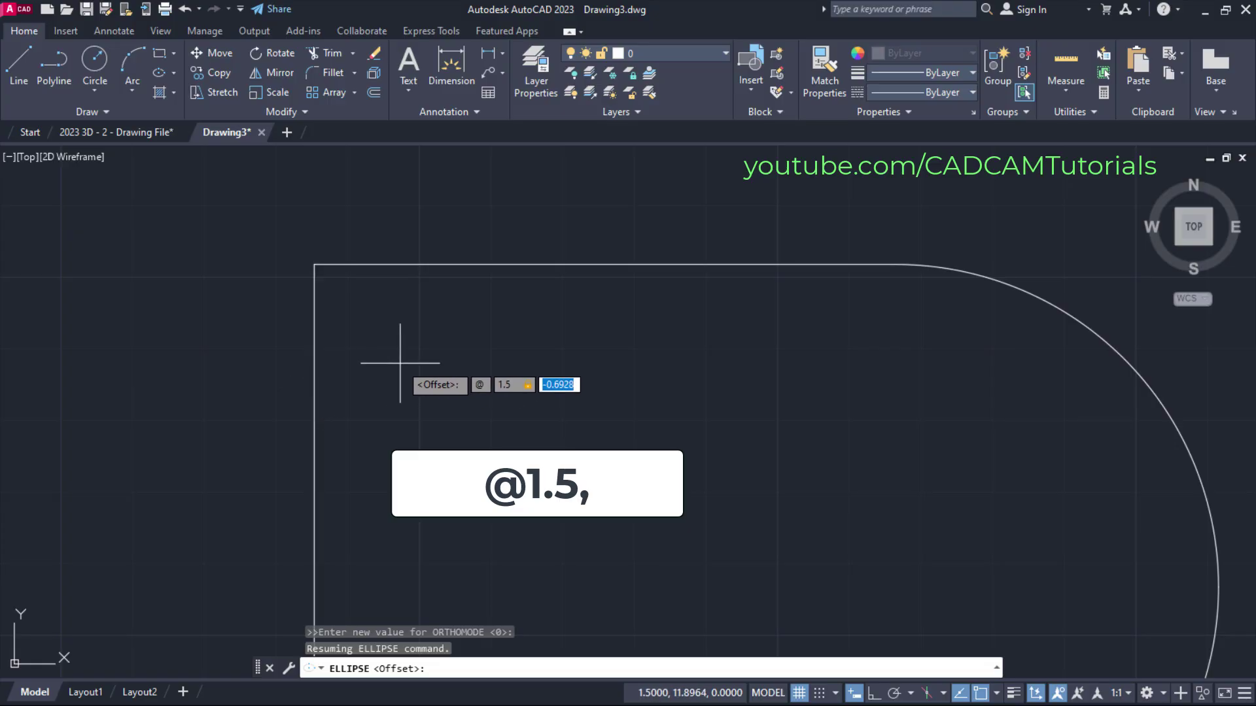
text(-)
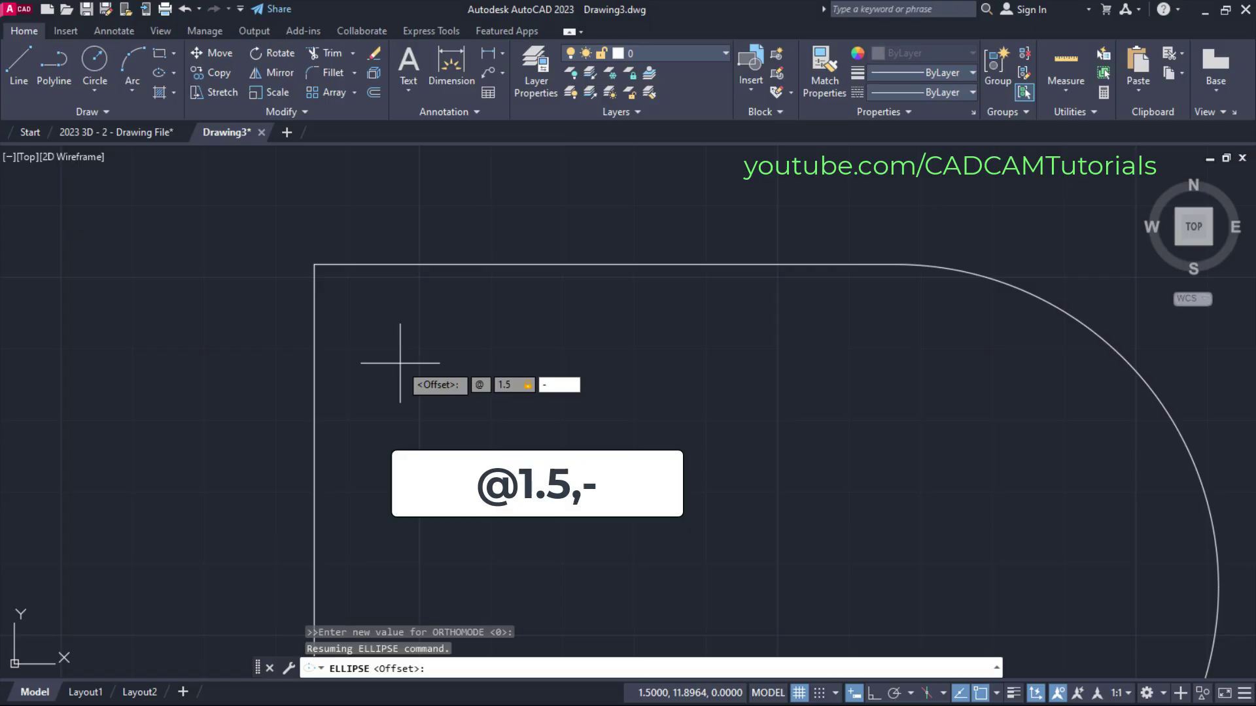
text(1)
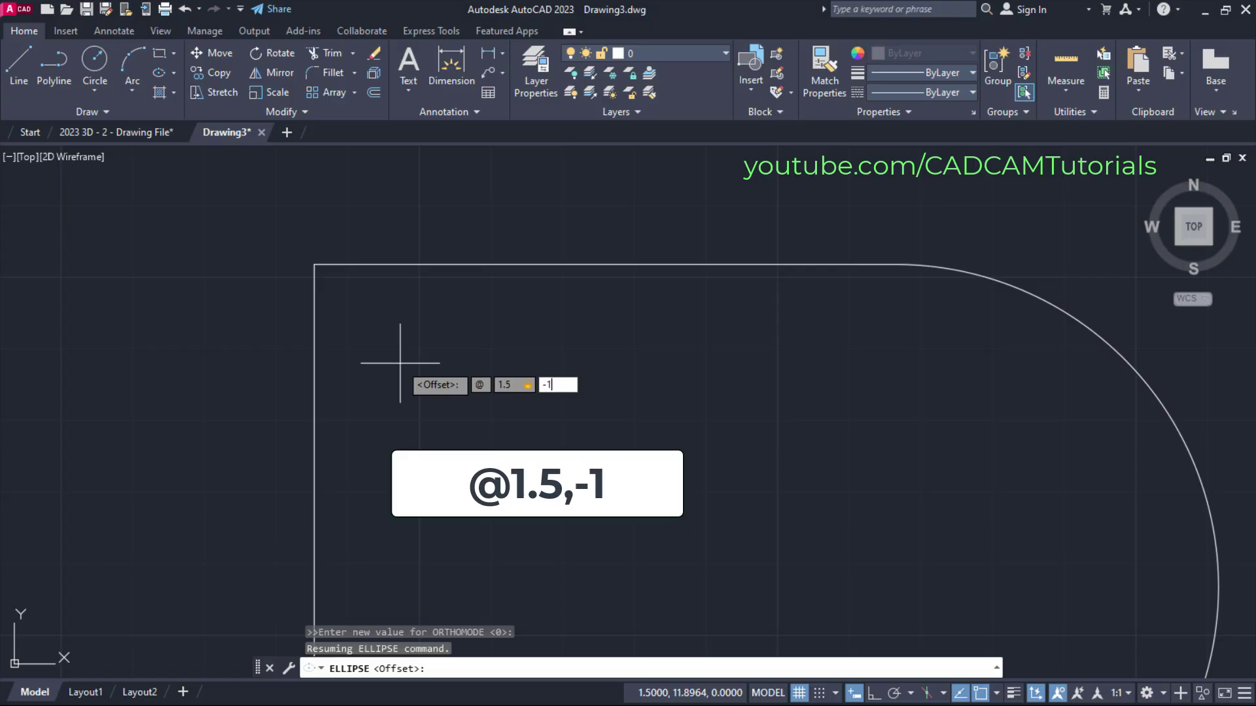
key(Return)
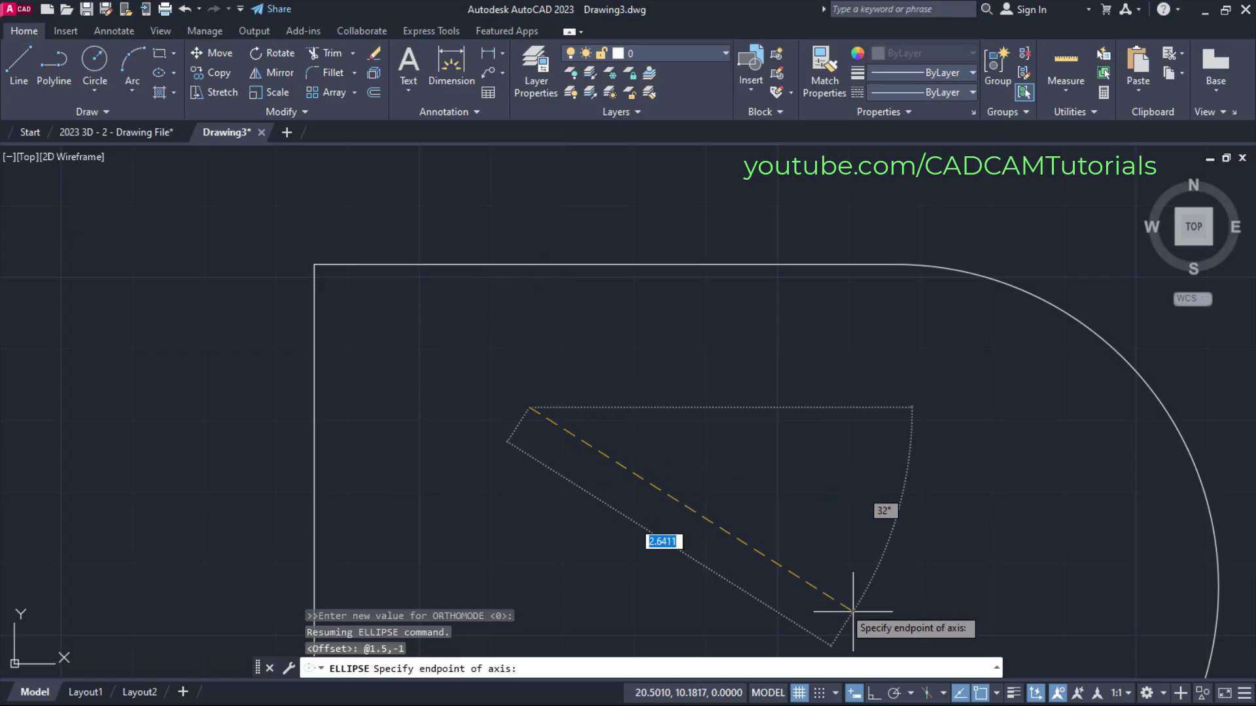
Turn Ortho on and finish the ellipse with a 1.5 horizontal half-axis to the left edge and a 1 vertical half-axis to the top edge
click(872, 693)
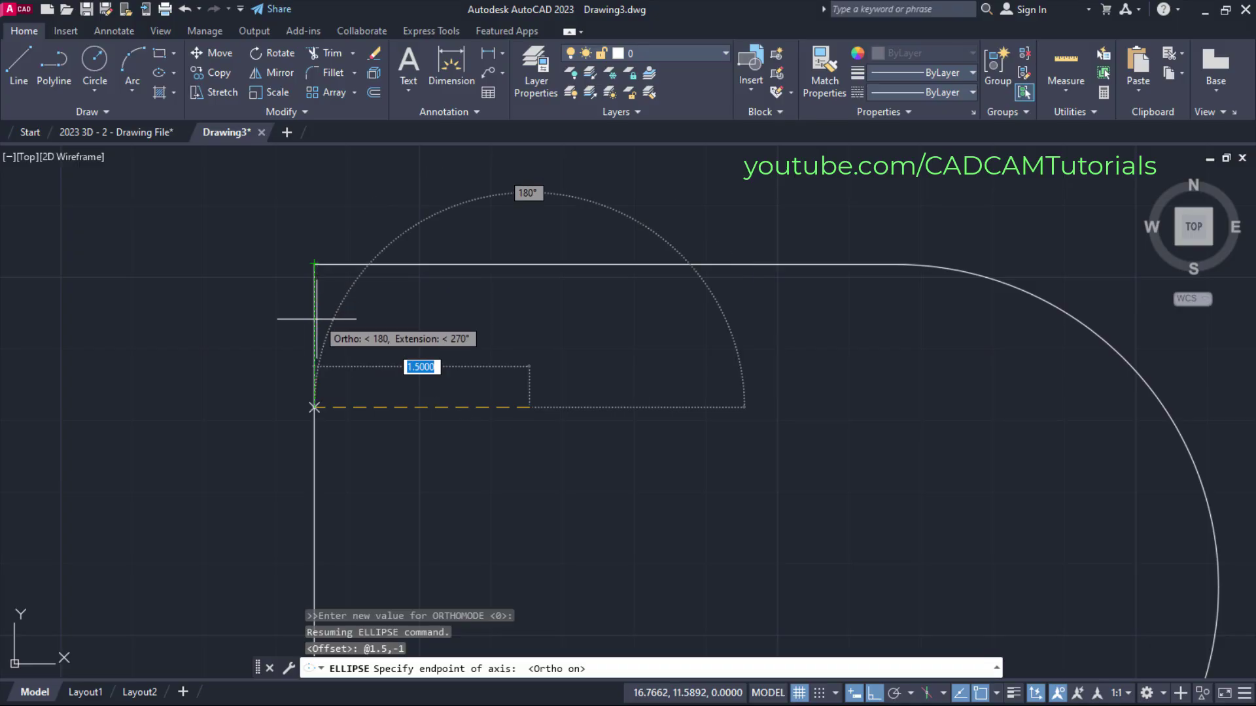
click(314, 405)
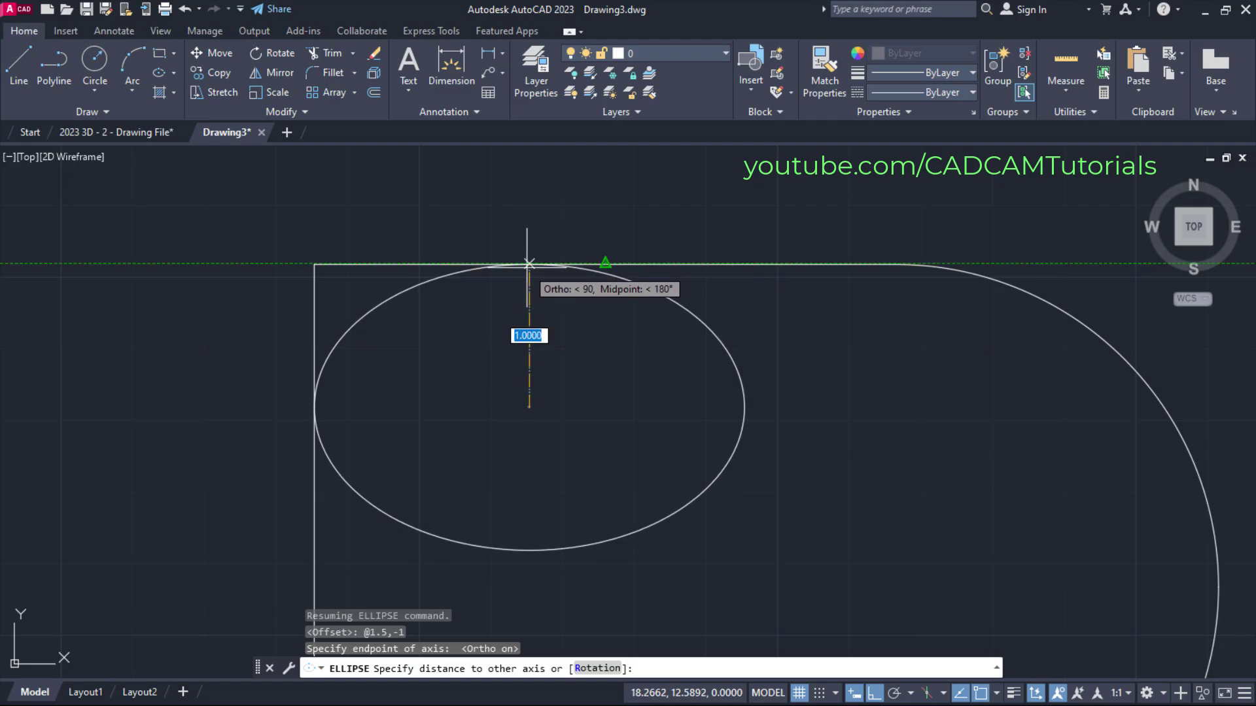
click(529, 263)
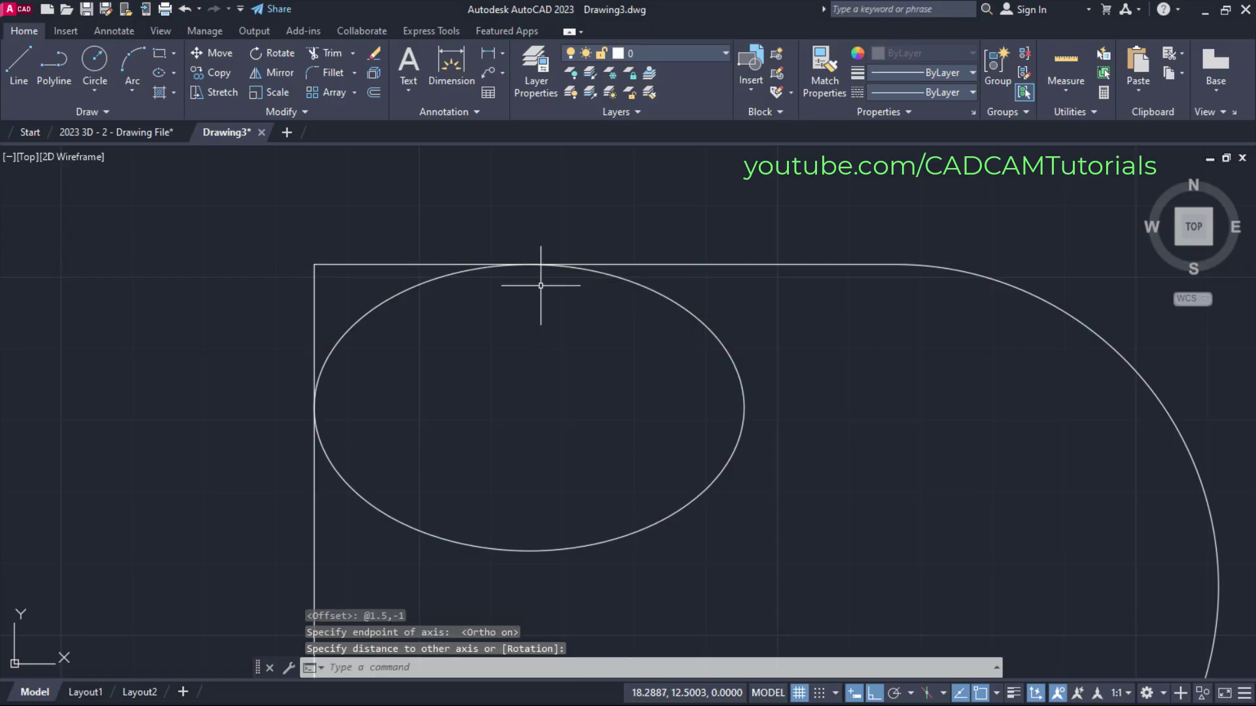
Mirror the ellipse about the horizontal line through the left edge's midpoint, keeping the source object
scroll(566, 272, down, 4)
middle_drag(645, 348, 565, 357)
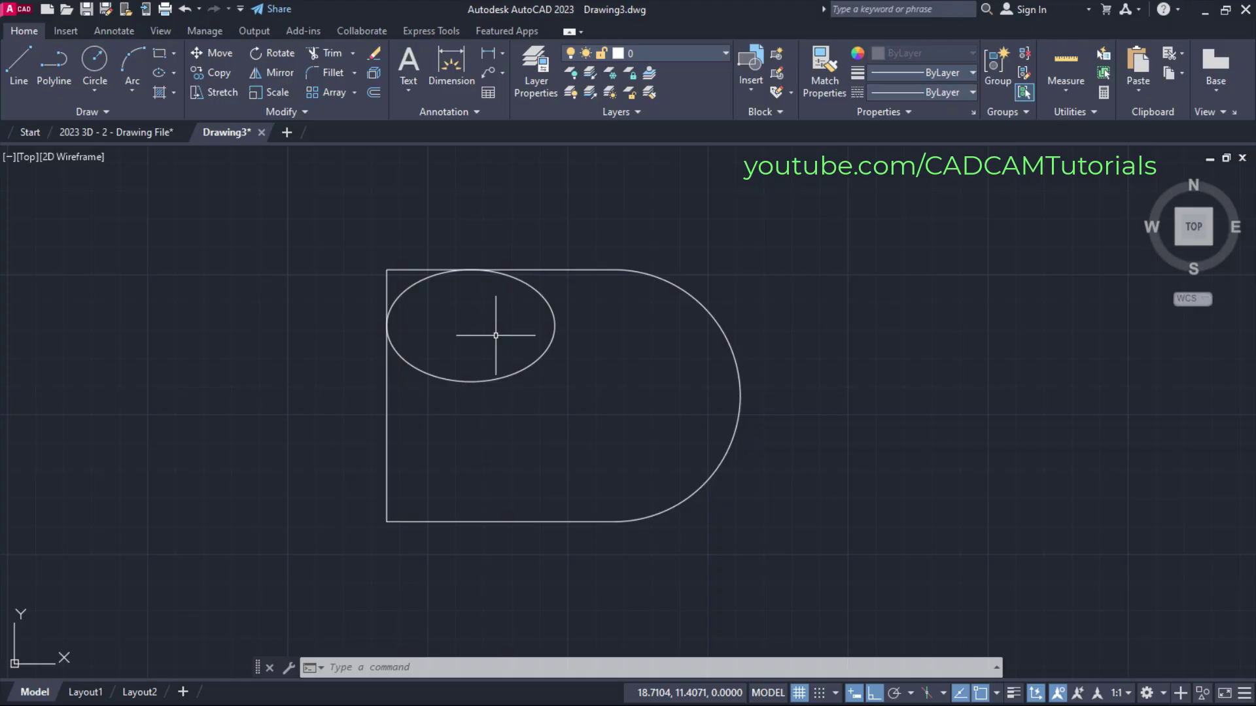
key(Return)
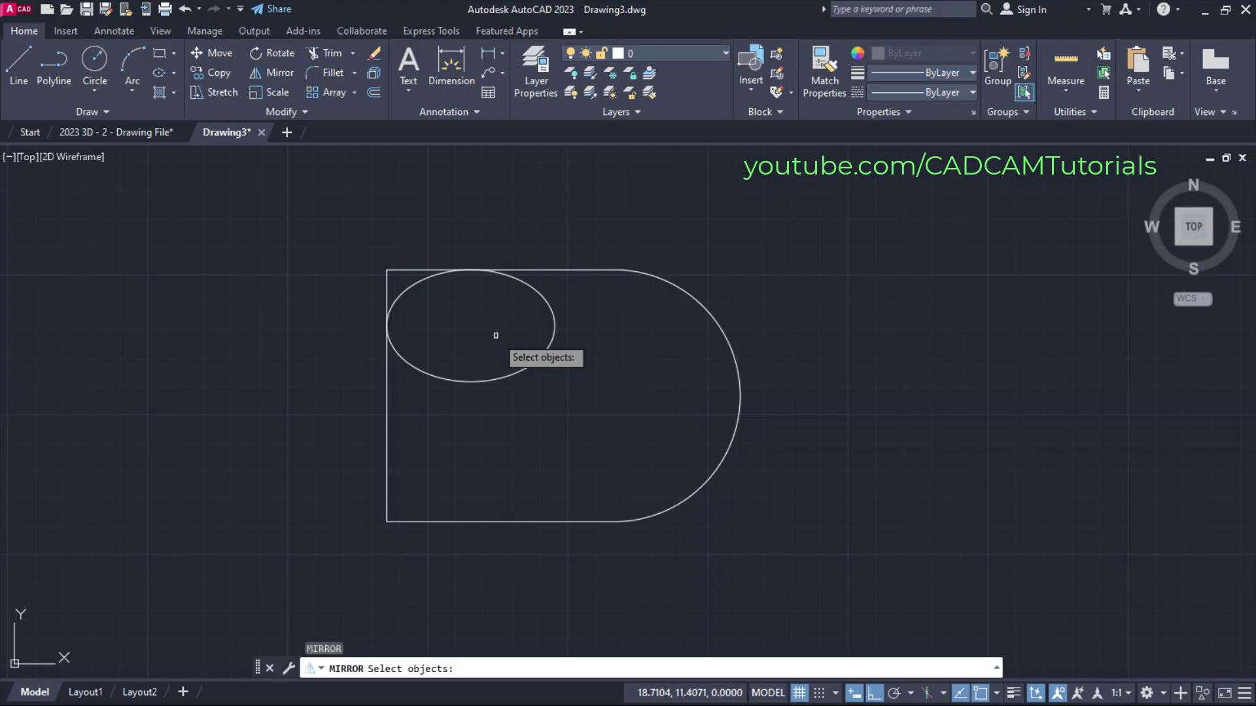
click(510, 375)
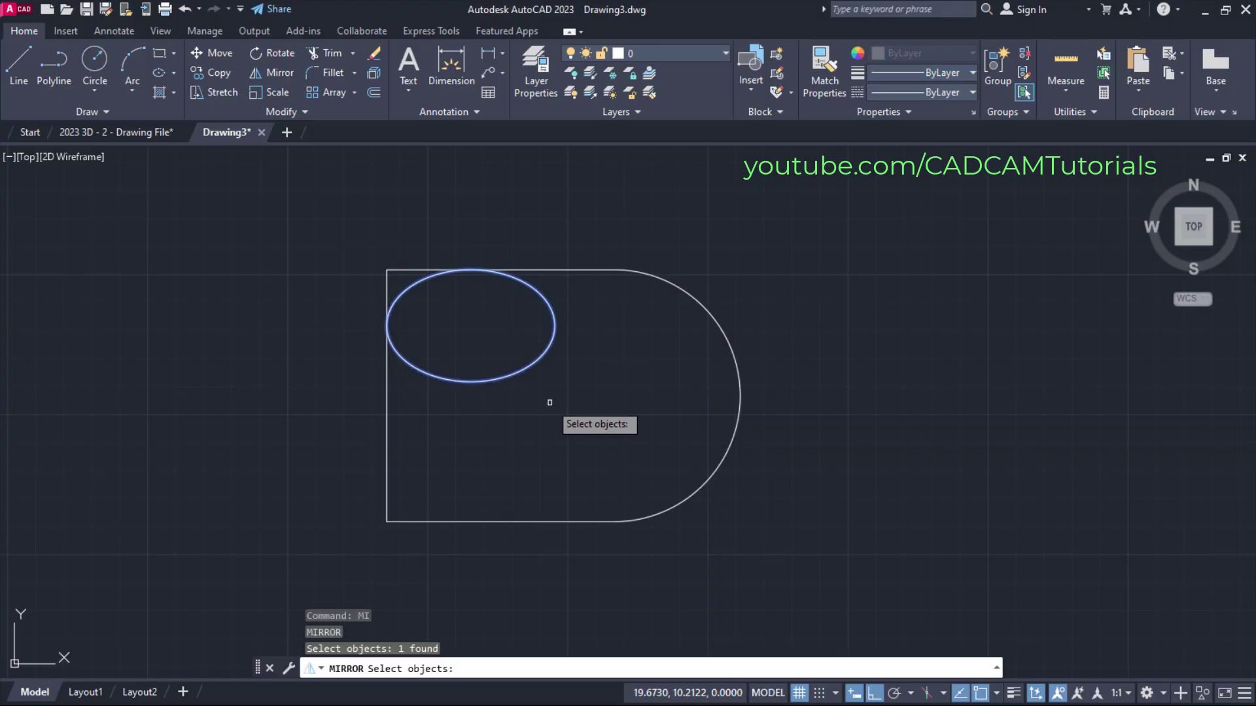
key(Return)
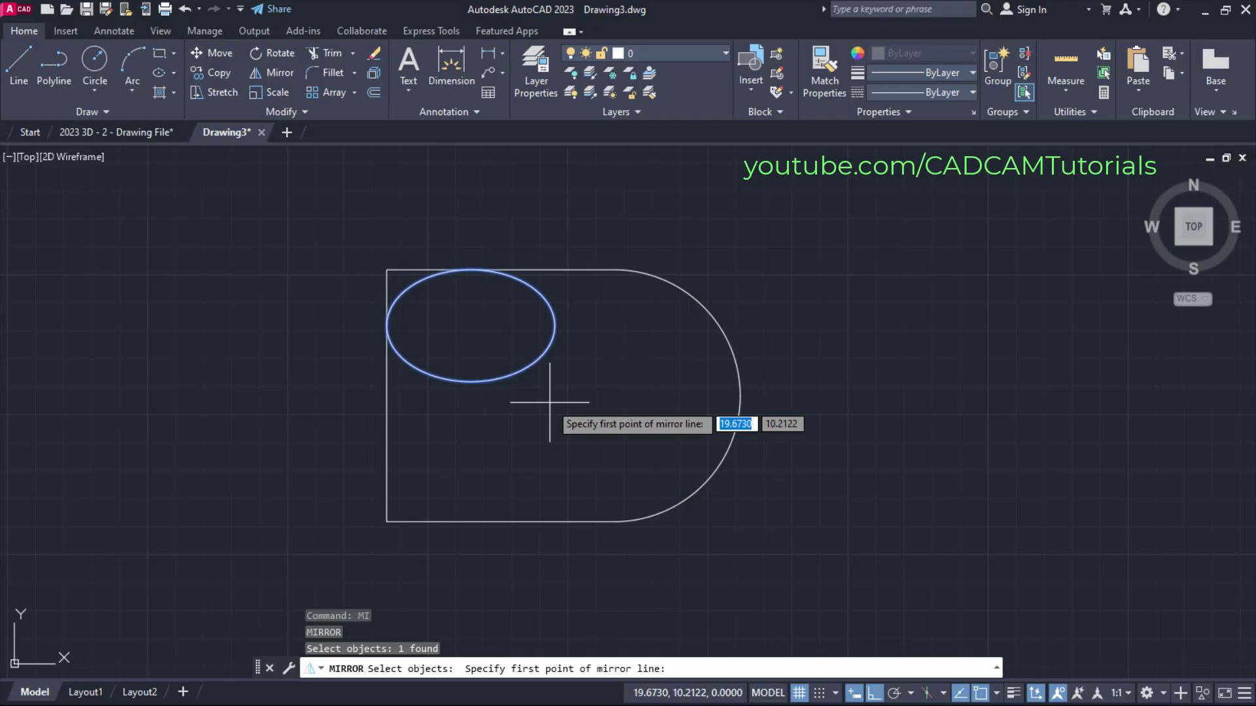
click(387, 395)
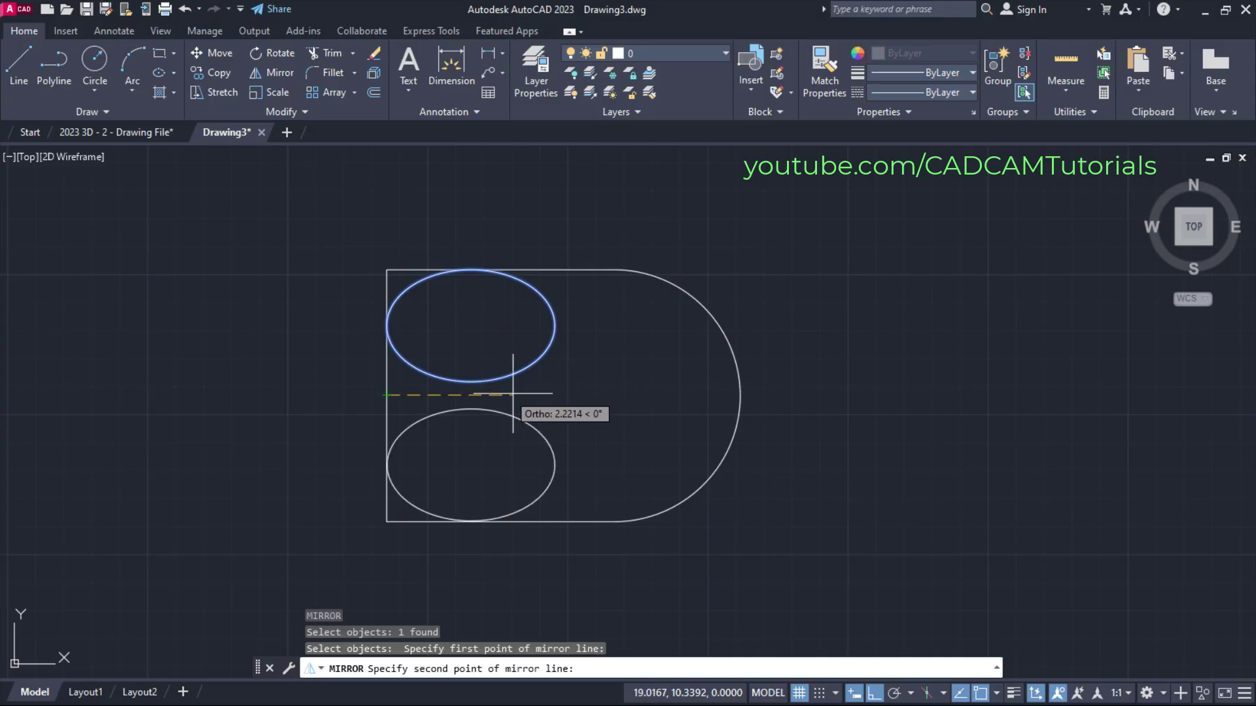
click(628, 396)
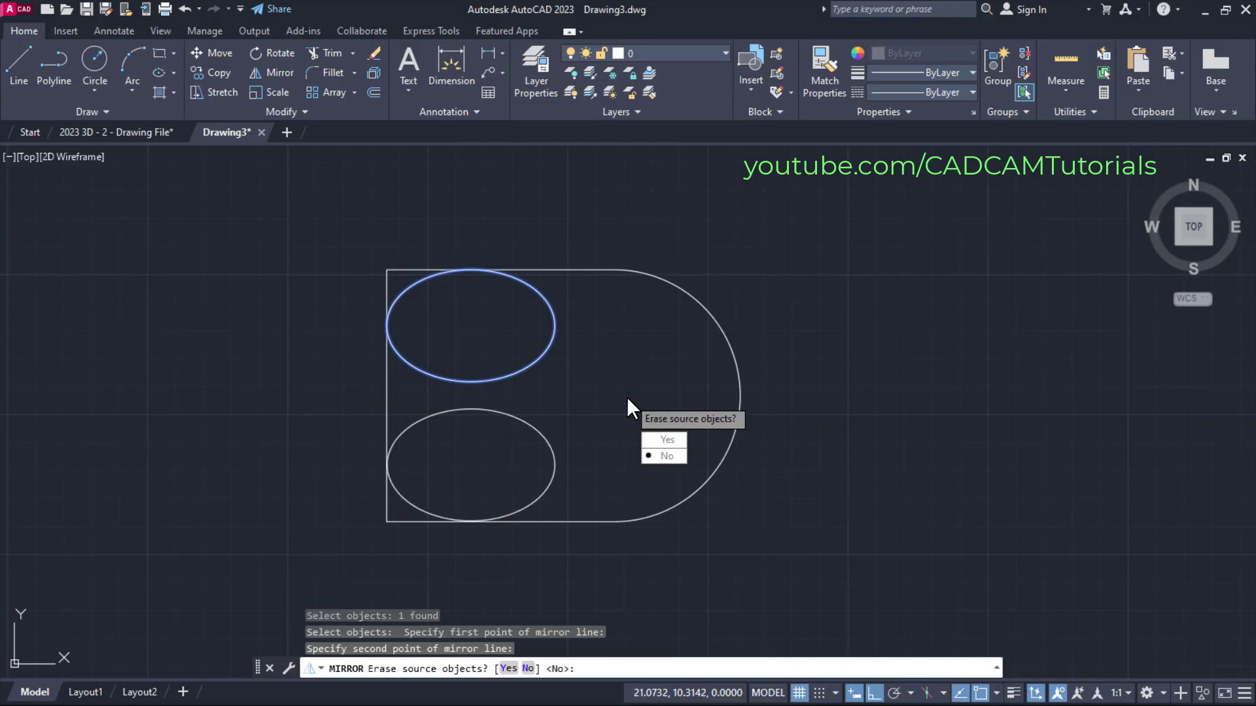
click(664, 456)
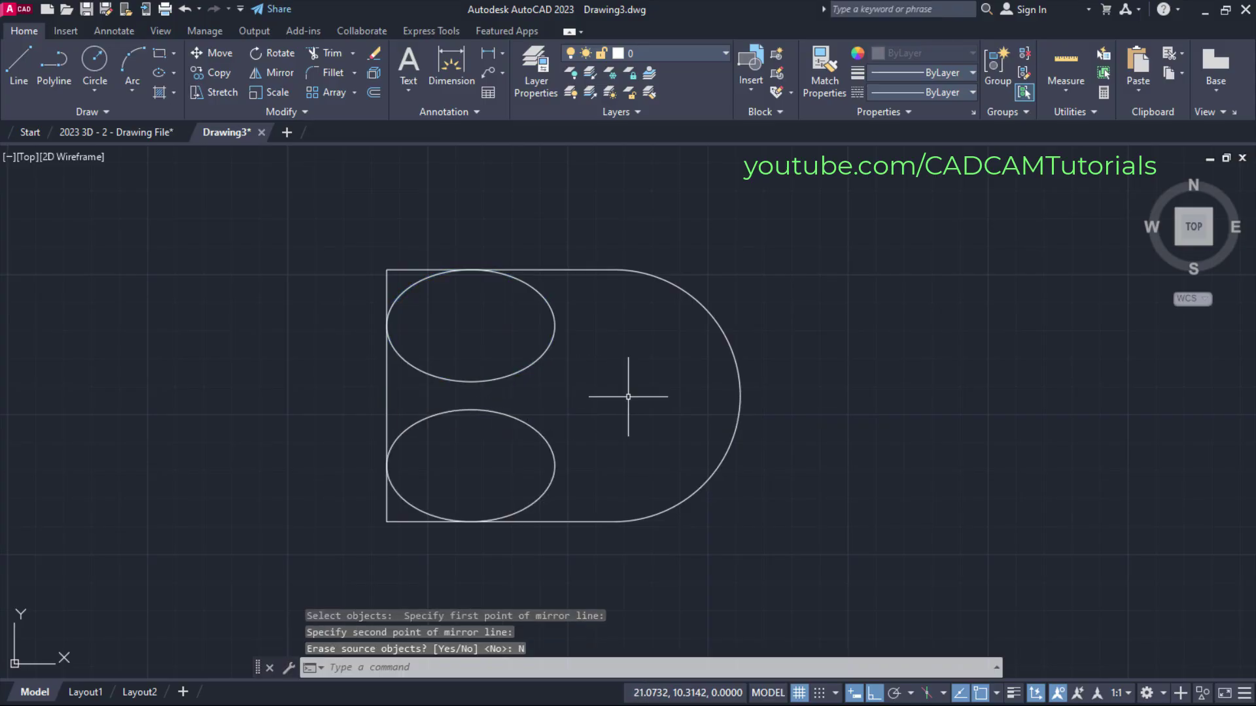
Trim away the inner portions of both ellipses, leaving only the arcs at the profile's two left corners
scroll(590, 391, up, 3)
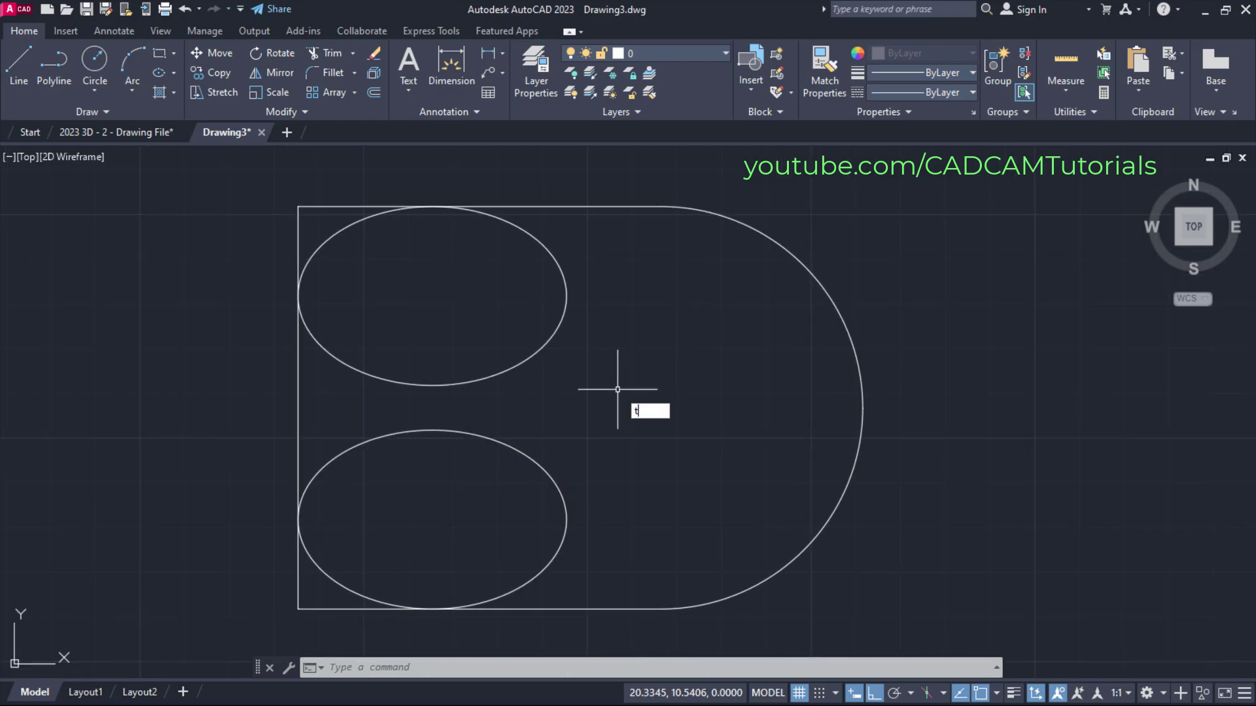
text(tr)
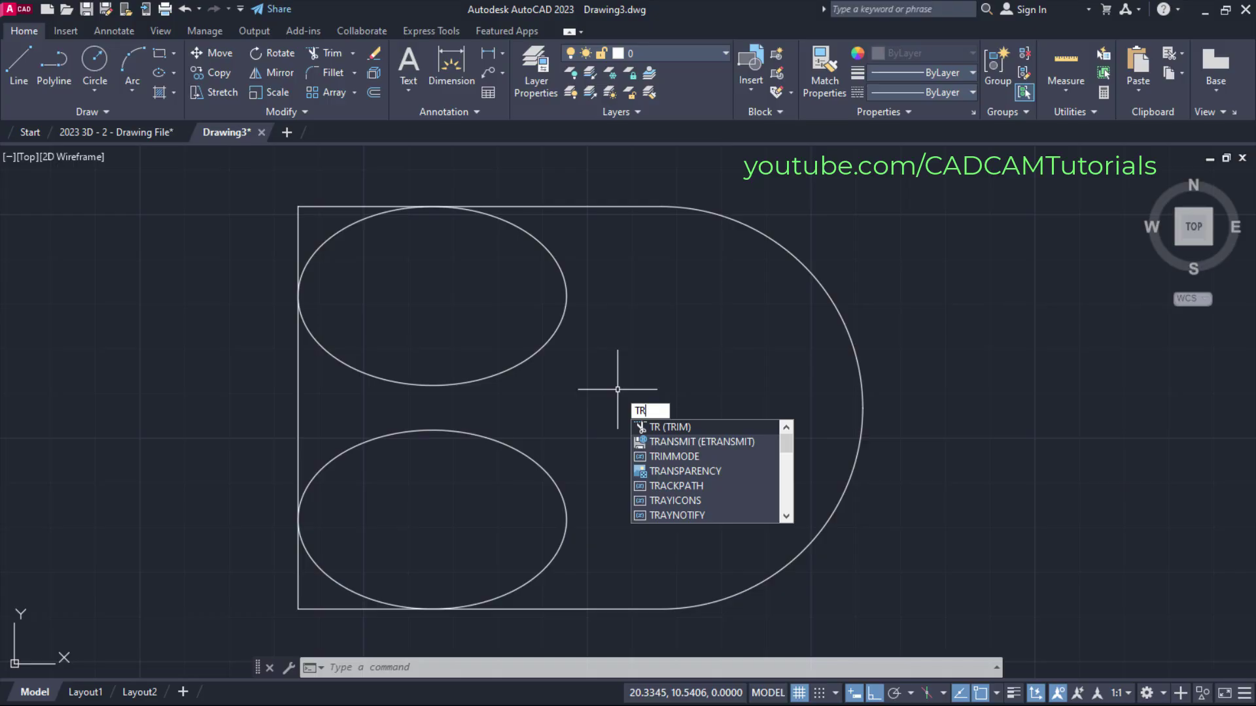
key(Return)
click(460, 330)
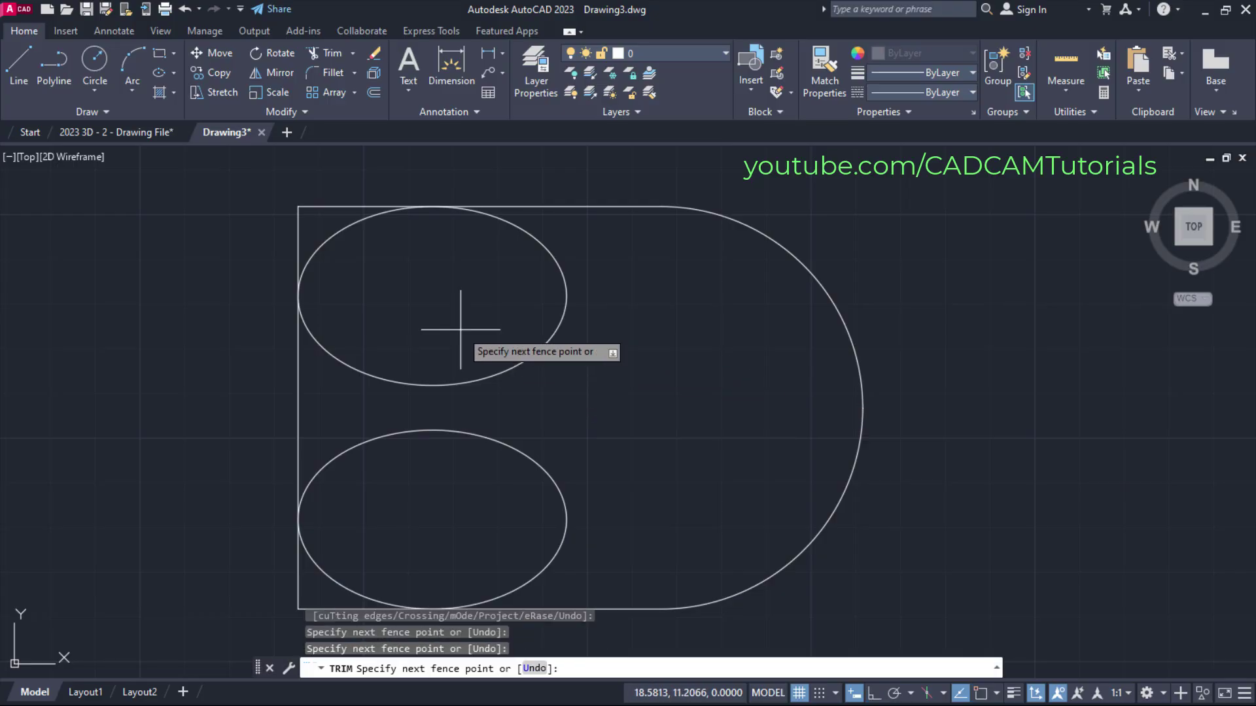
key(Return)
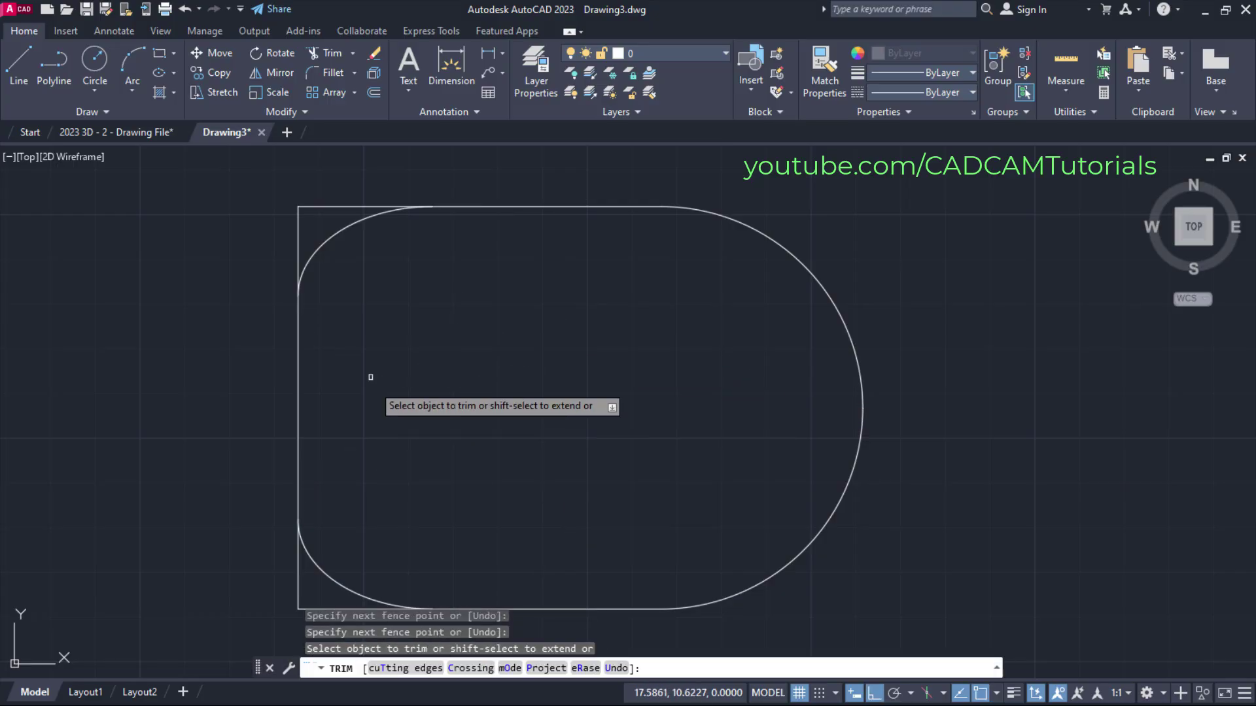
Trim off the square upper-left and lower-left corners of the profile outside the elliptical arcs
click(333, 190)
click(262, 249)
key(Return)
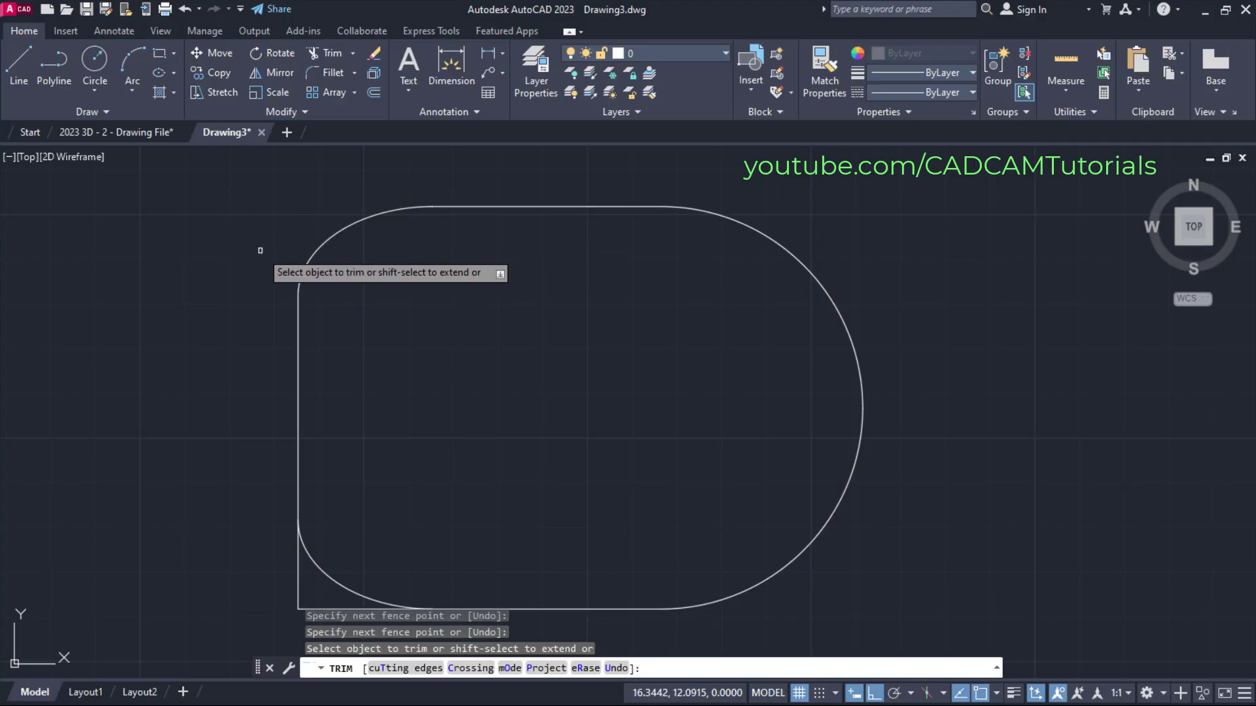
middle_drag(398, 364, 401, 283)
click(294, 456)
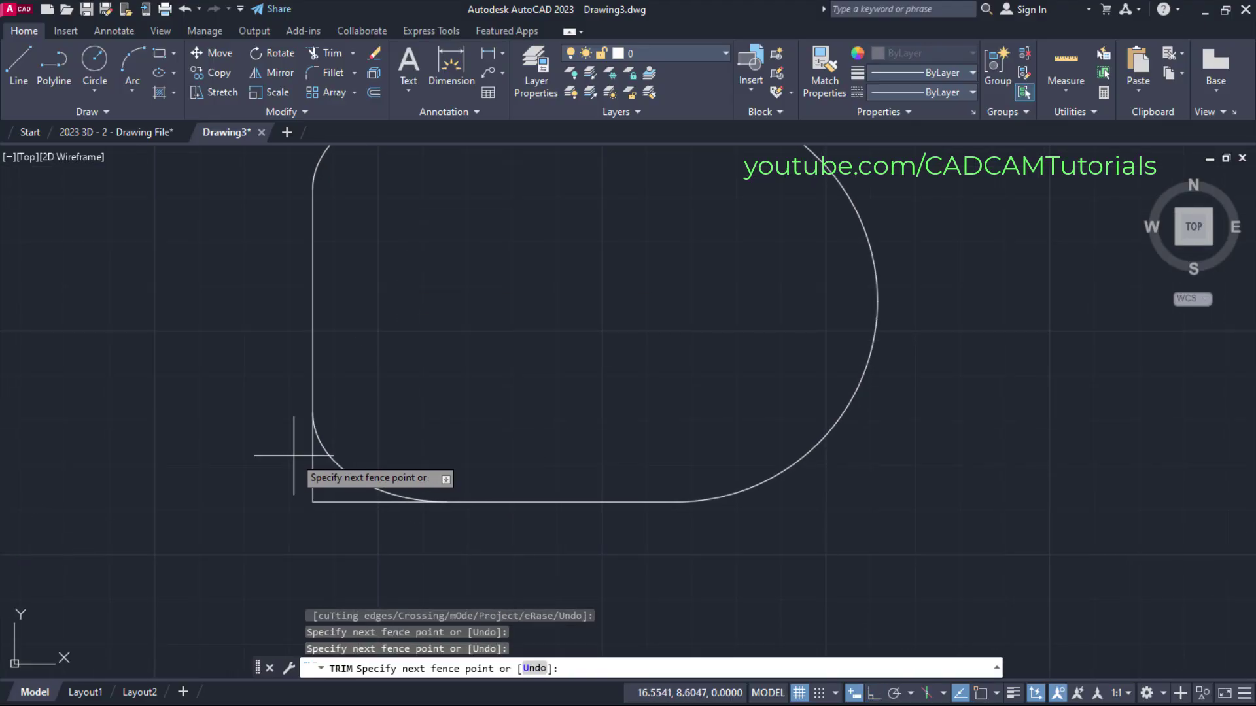
click(364, 519)
key(Return)
key(Return)
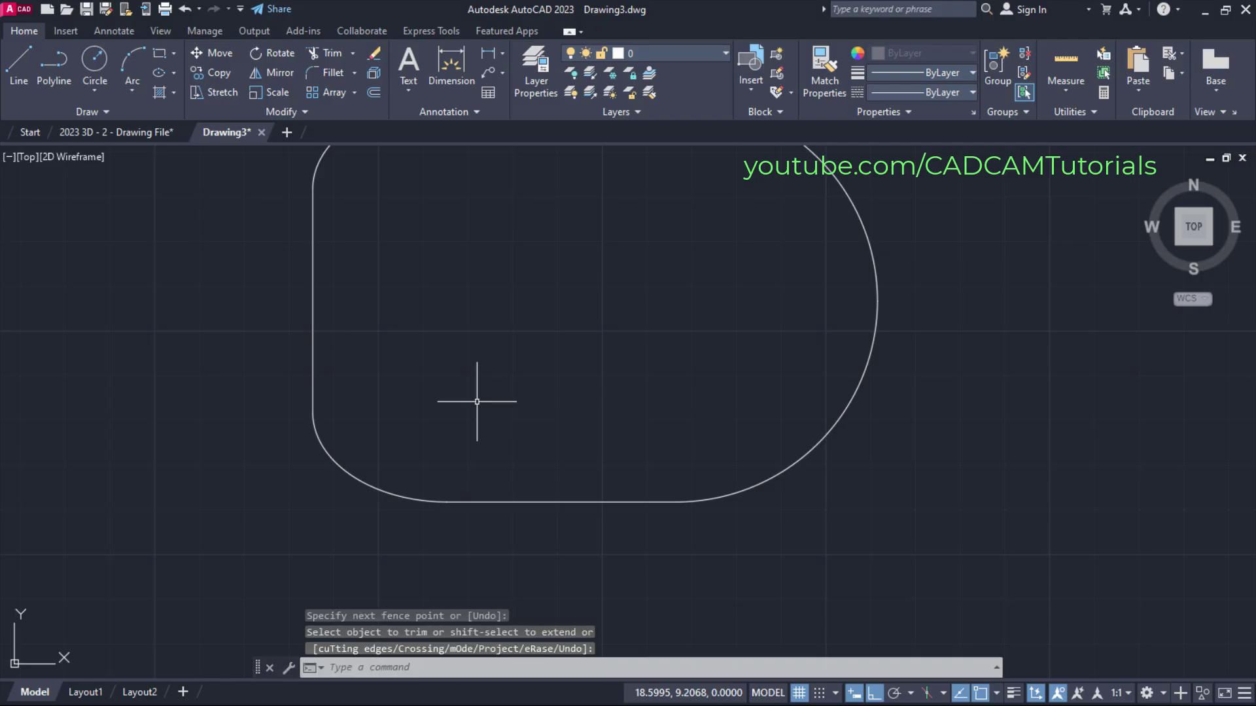
Draw a circle of radius 0.5 at the centre of the profile's right-hand arc, following the PDF reference drawing
scroll(488, 364, down, 3)
middle_drag(560, 378, 562, 419)
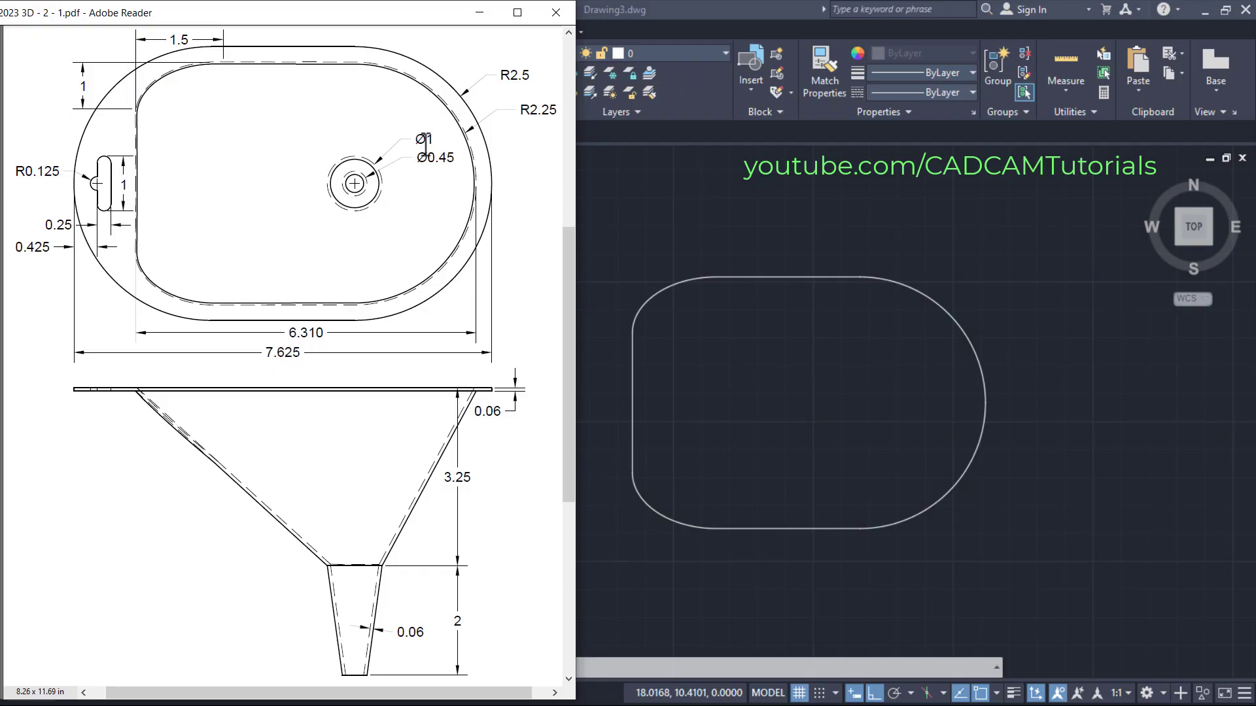
click(842, 403)
scroll(661, 409, up, 3)
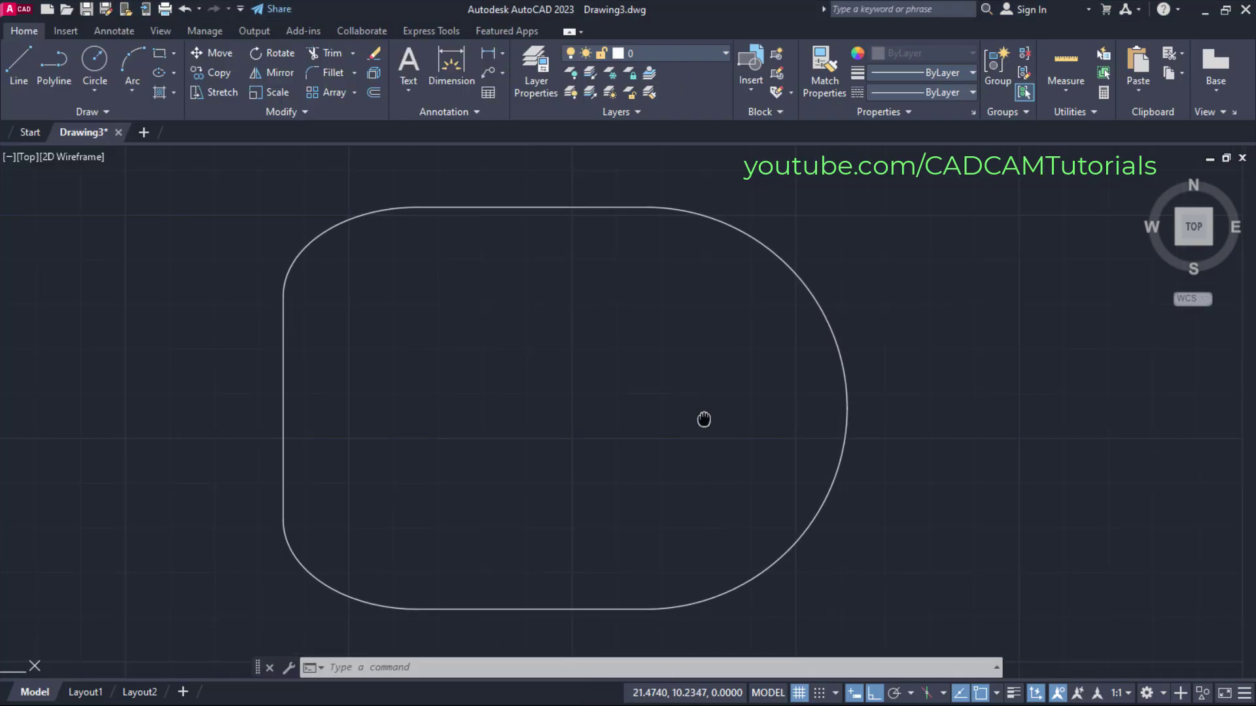
text(c)
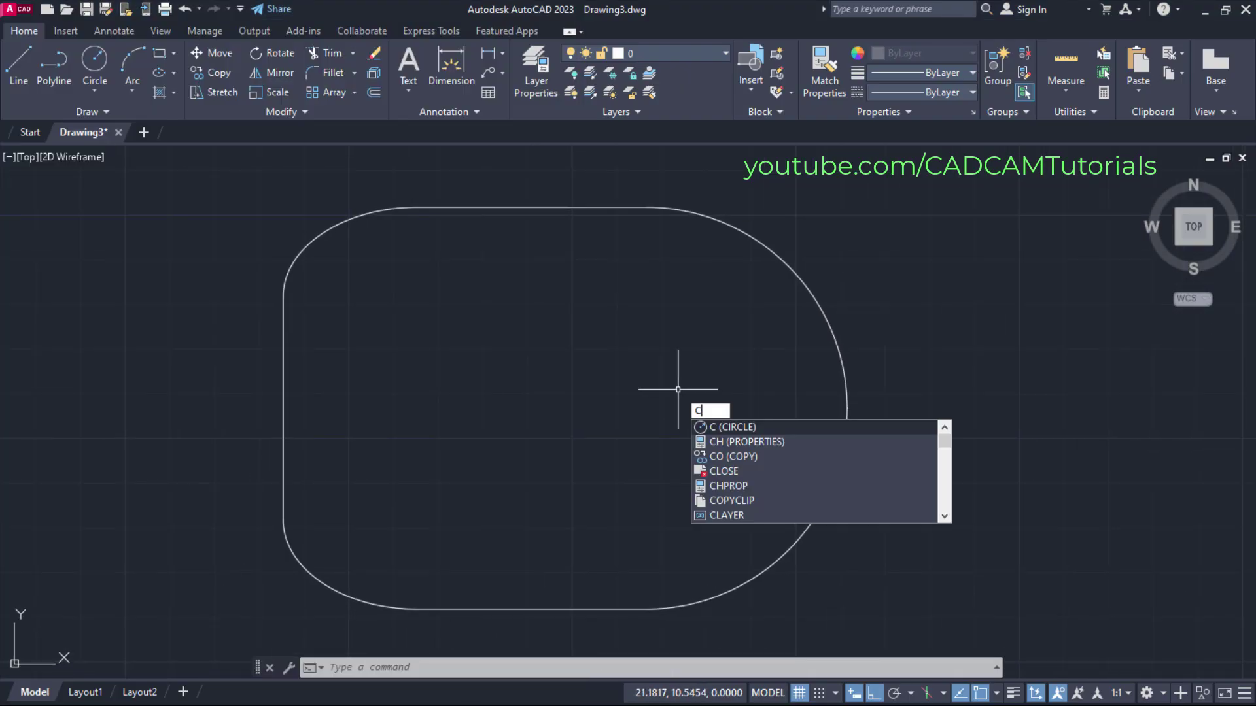
key(Return)
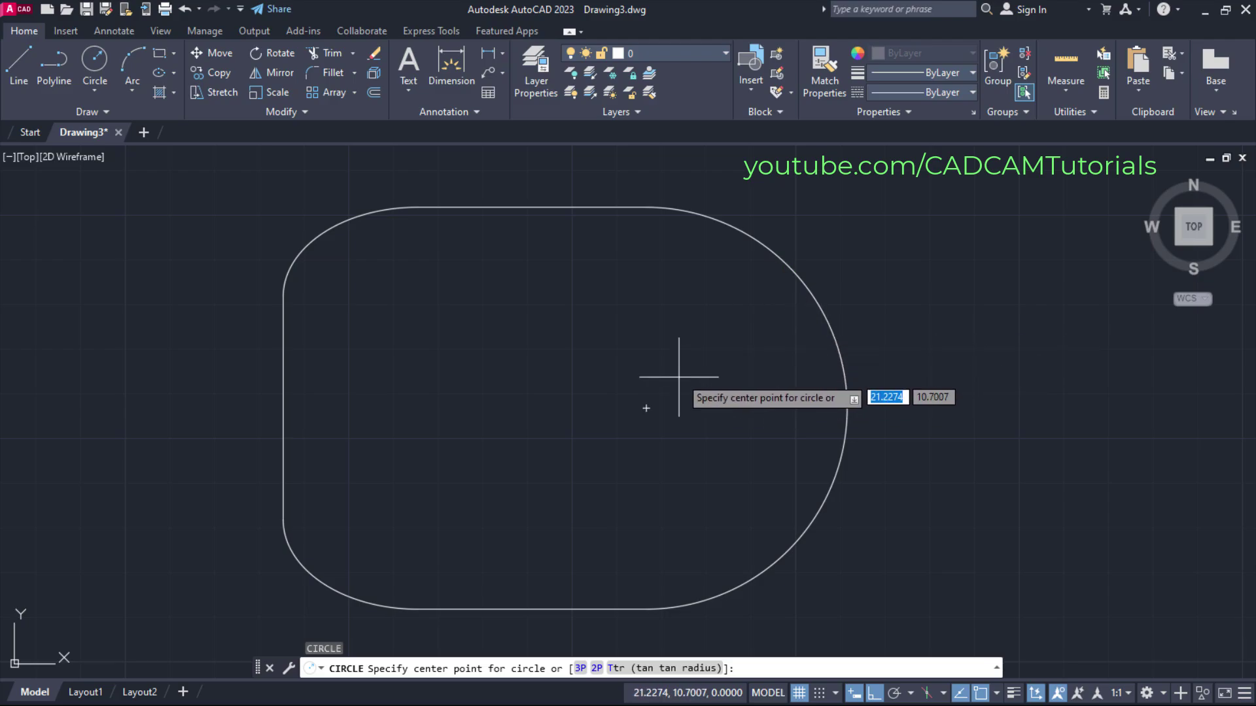
click(647, 408)
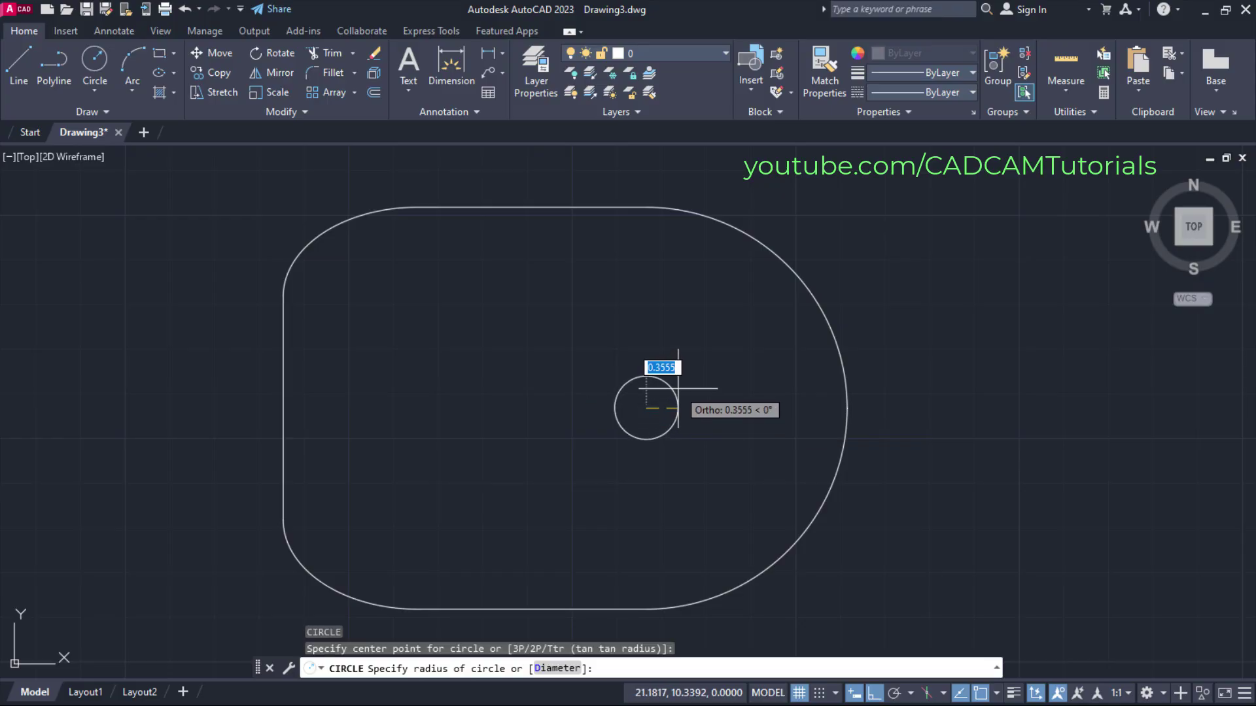
text(0)
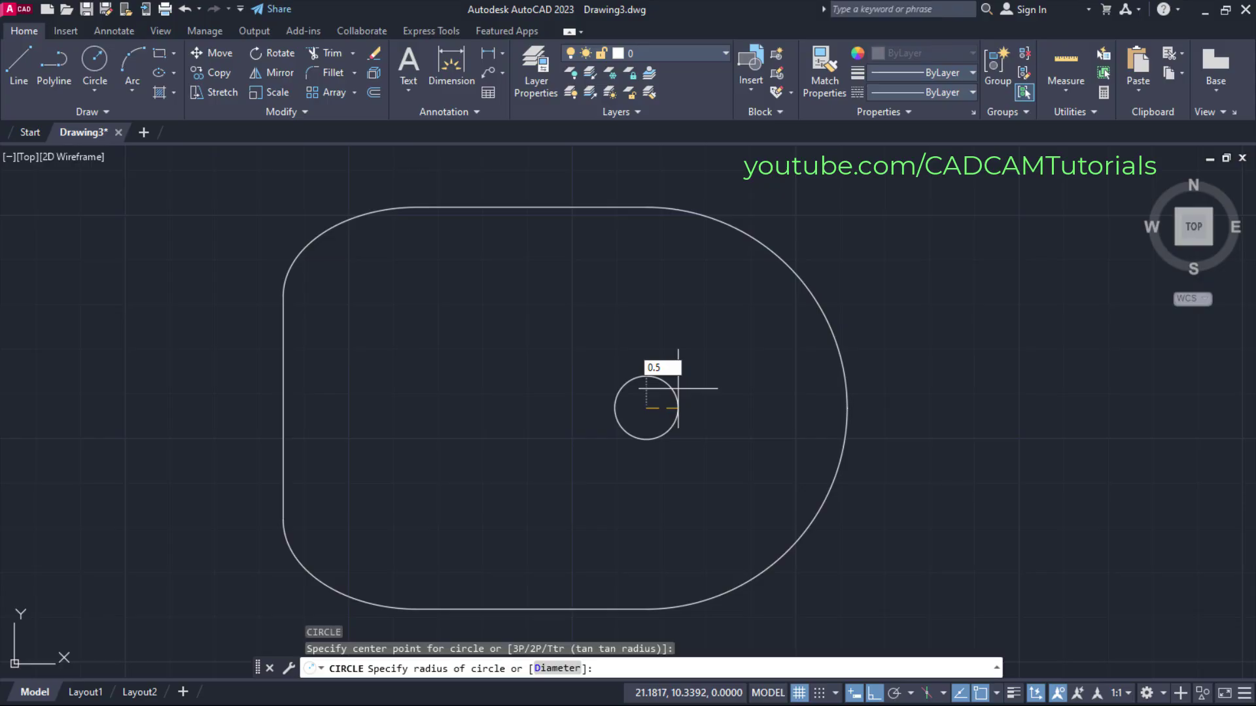
text(.5)
key(Return)
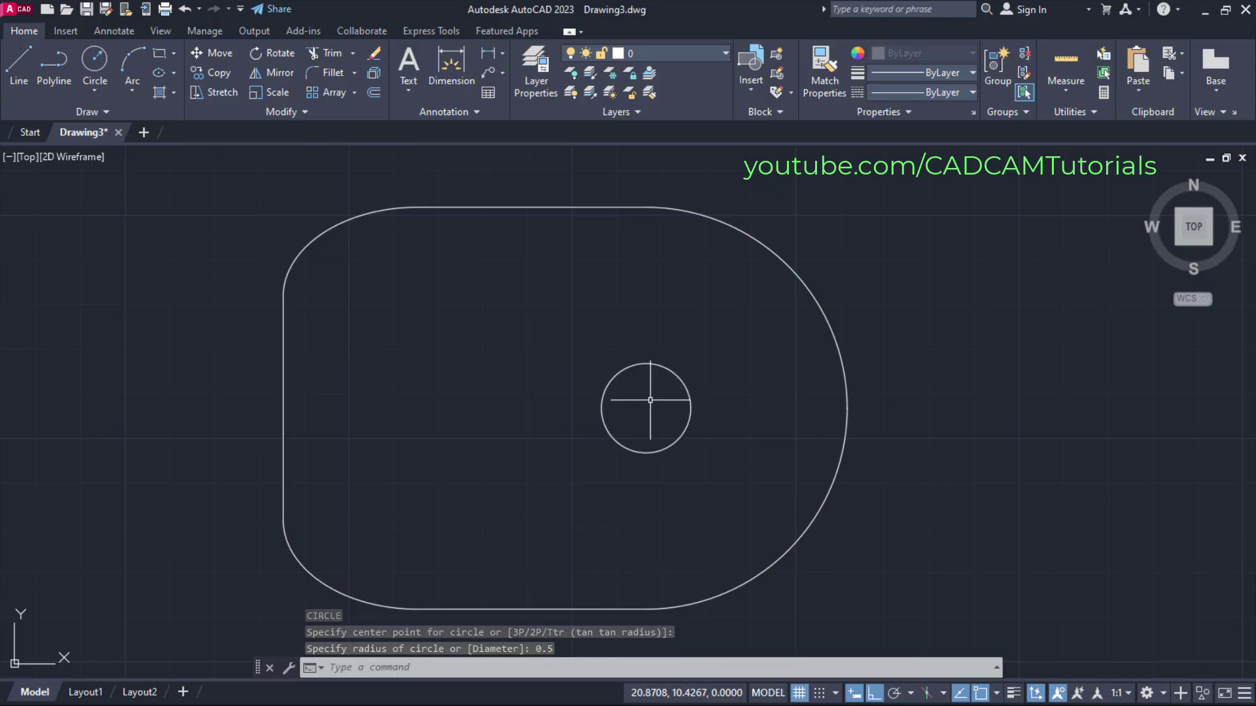
Draw a circle of diameter 0.45 concentric with the existing radius 0.5 circle
key(Return)
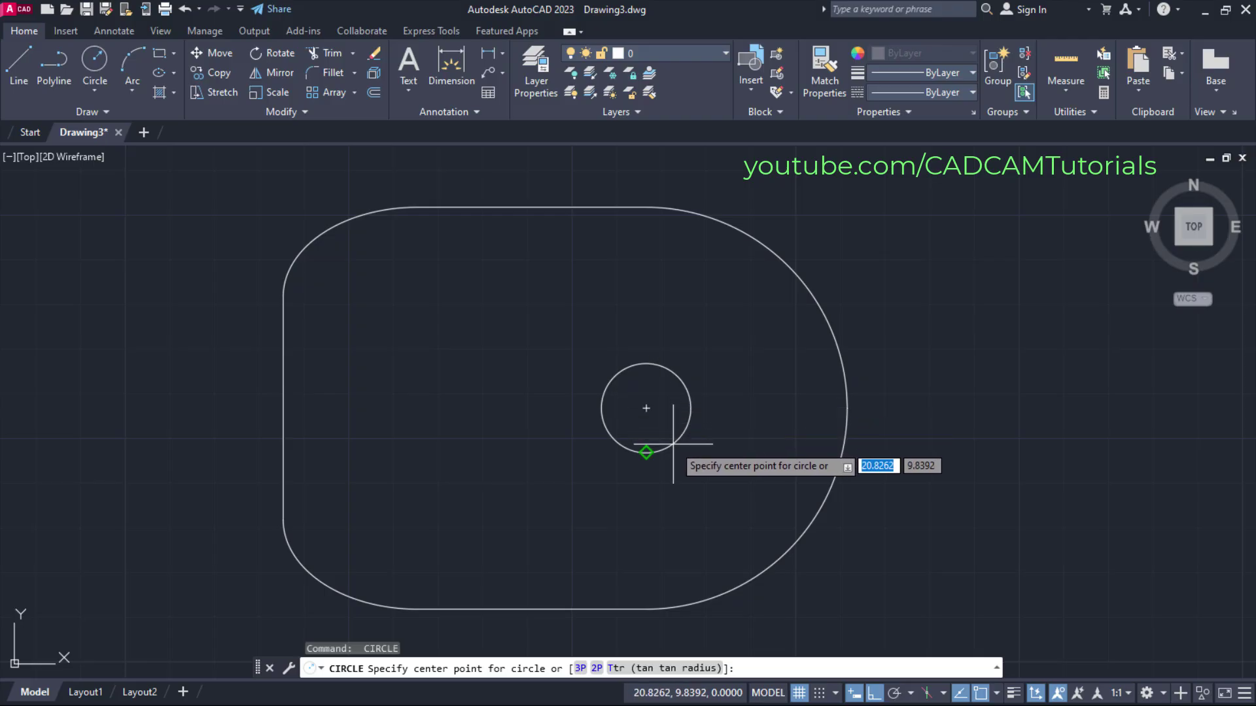
click(646, 408)
right_click(662, 422)
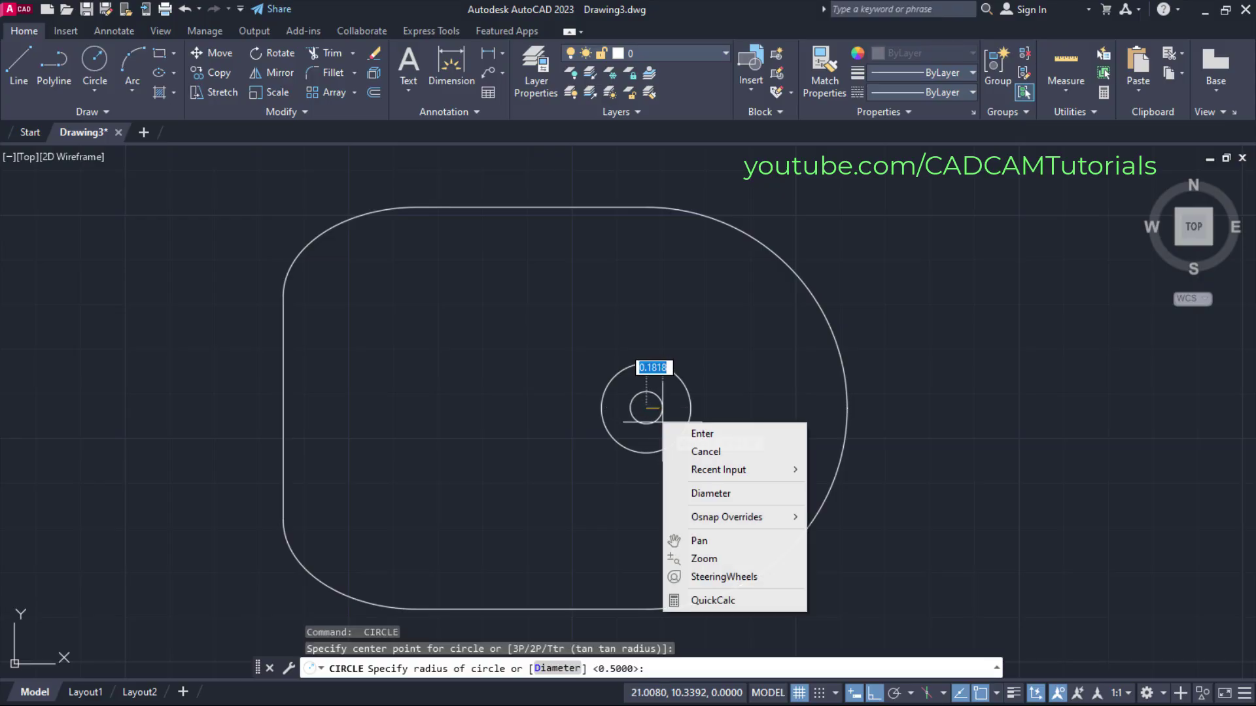
click(701, 491)
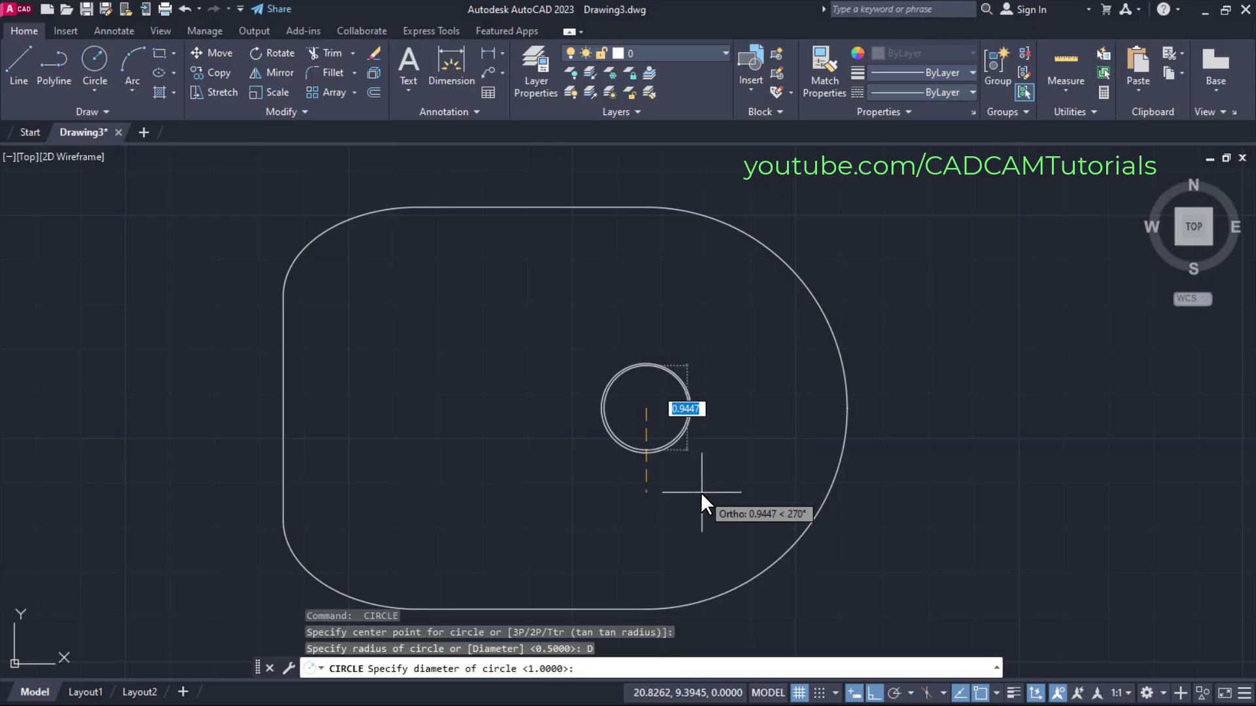
text(0.45)
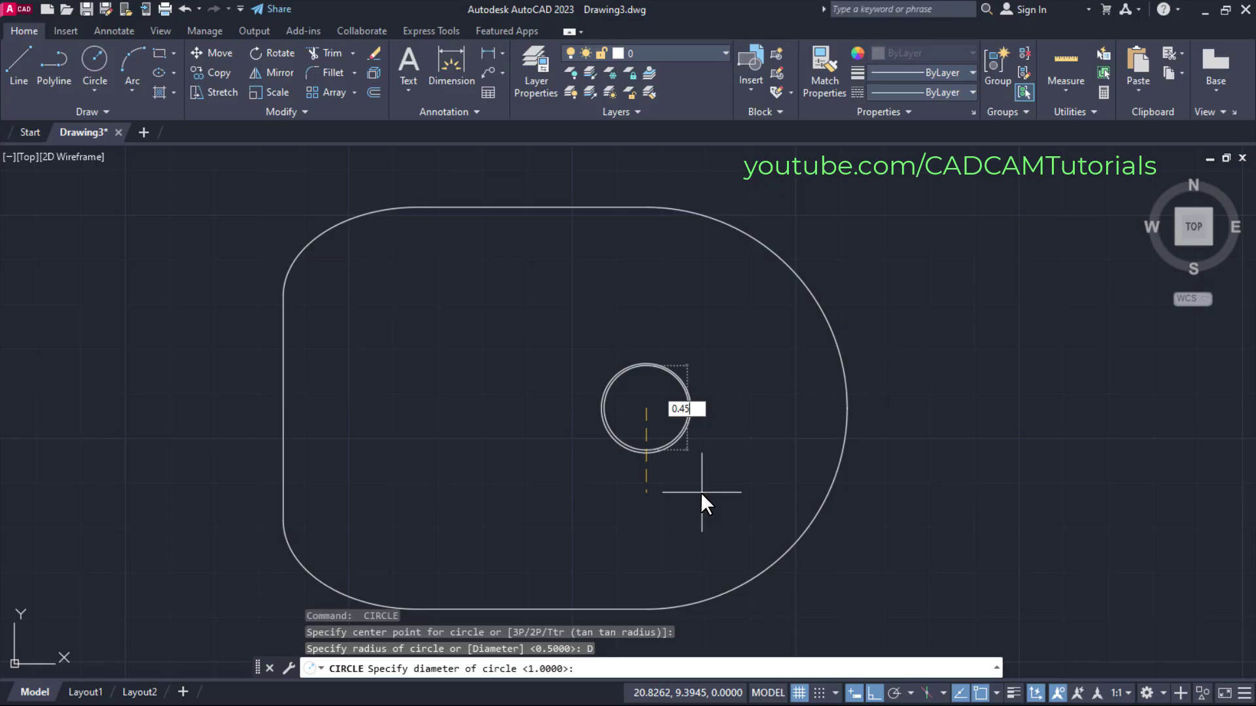
key(Return)
middle_drag(567, 497, 660, 484)
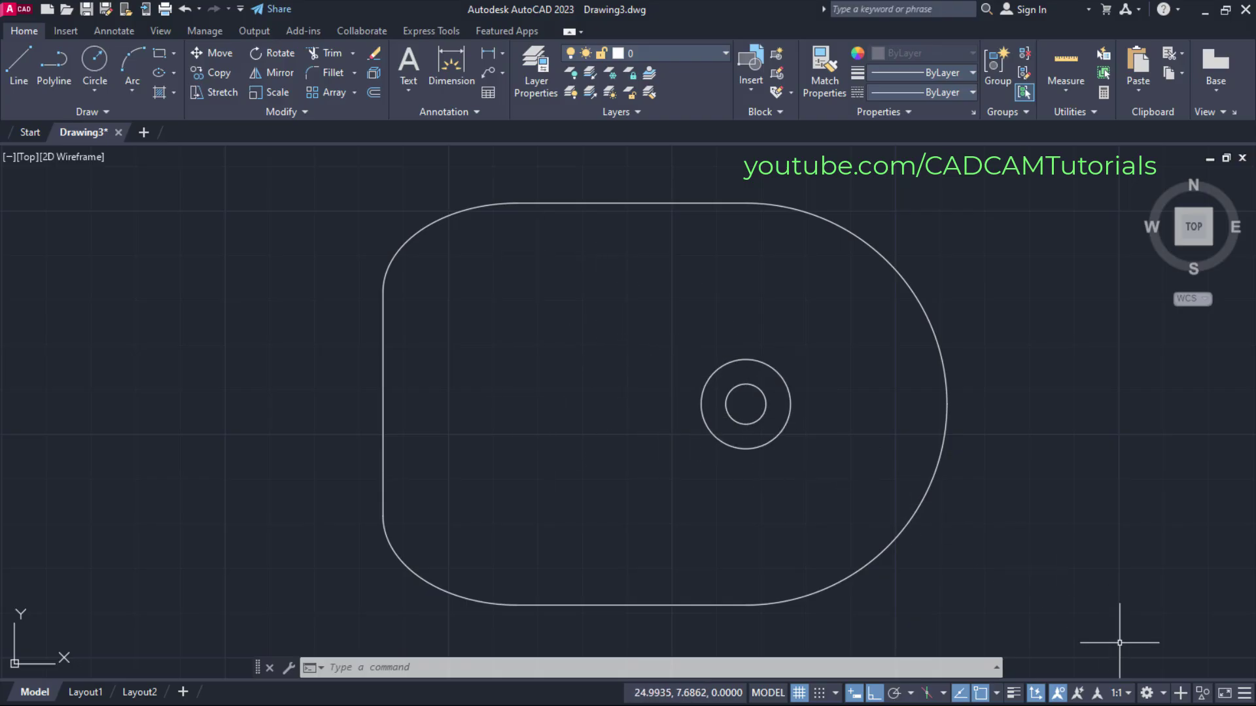
Switch to the 3D Modeling workspace and set the view to SE Isometric
click(1161, 694)
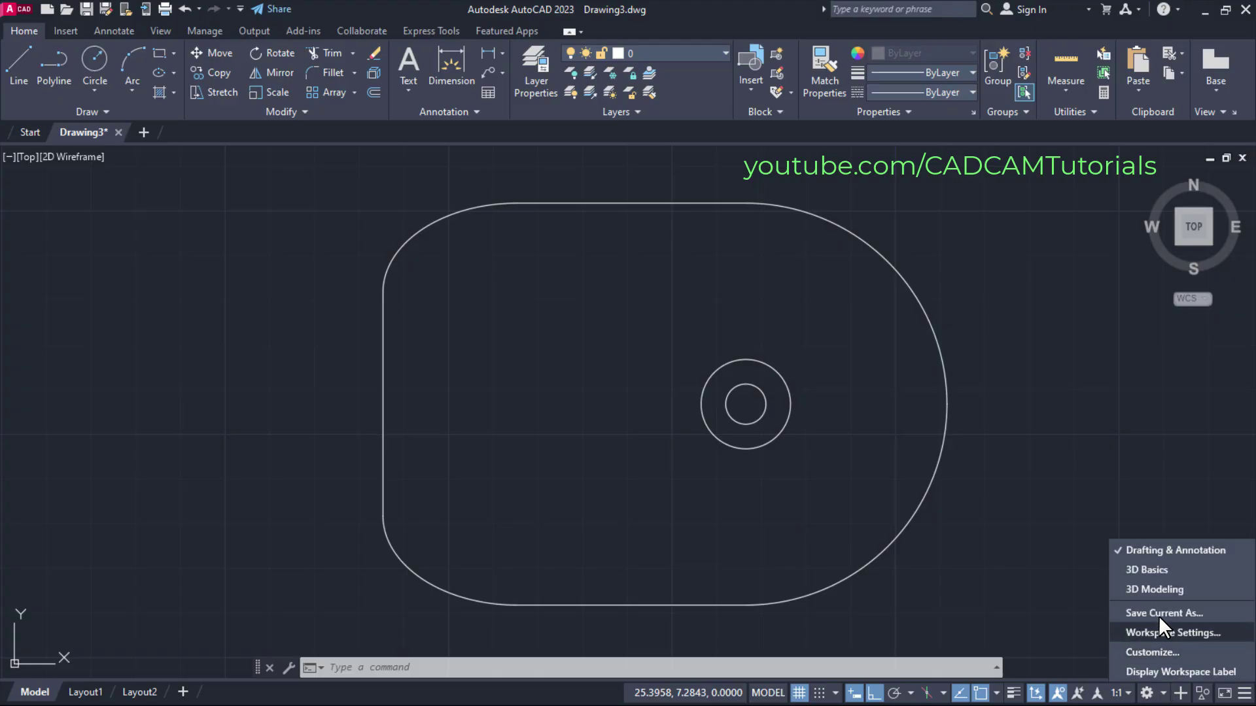
click(1153, 591)
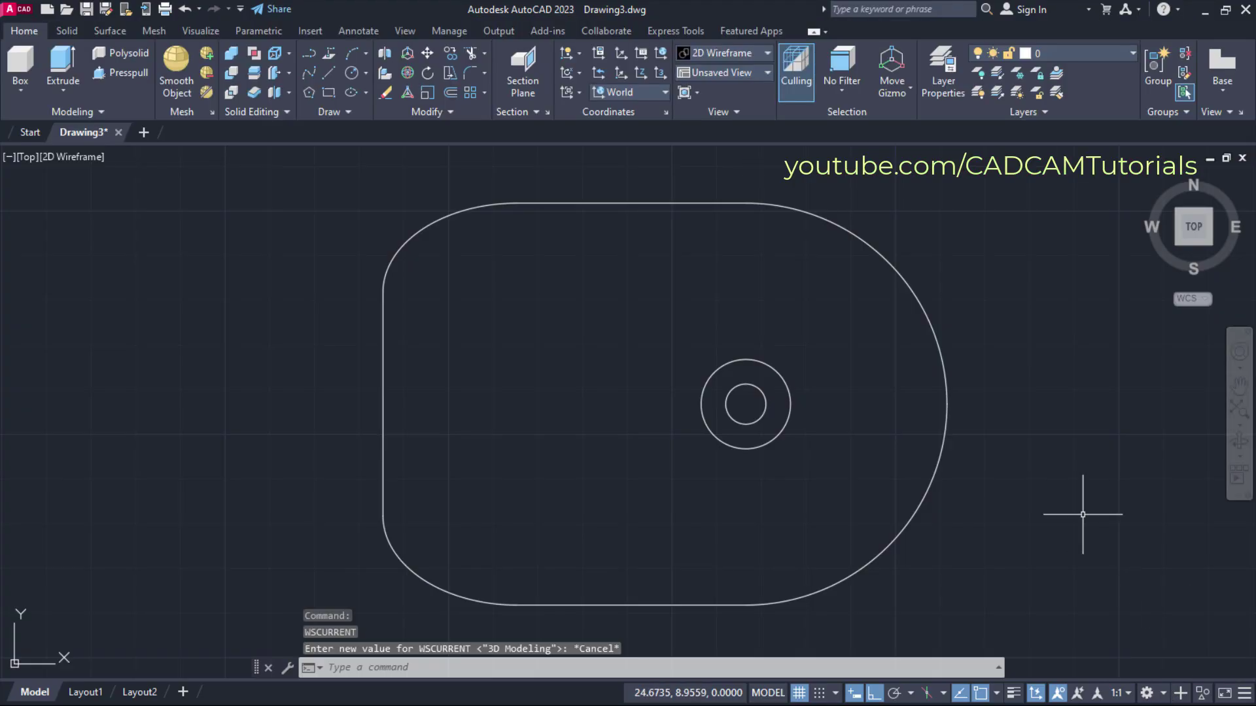
click(701, 69)
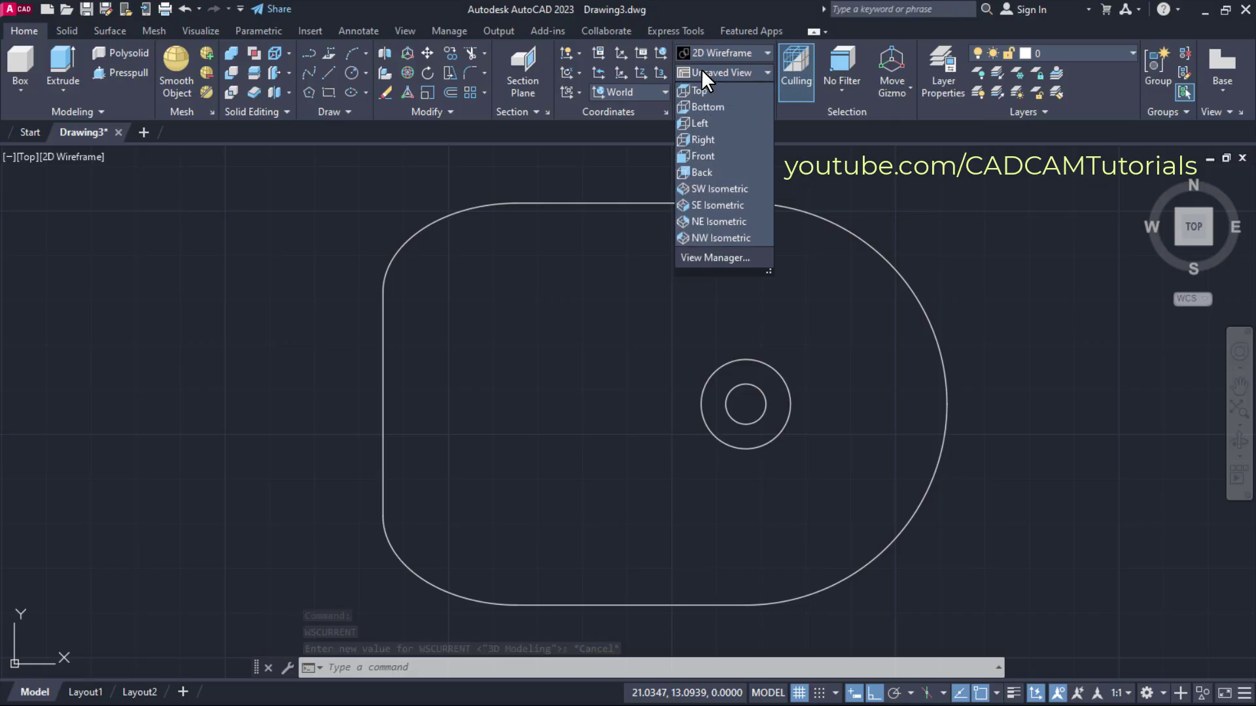
click(707, 204)
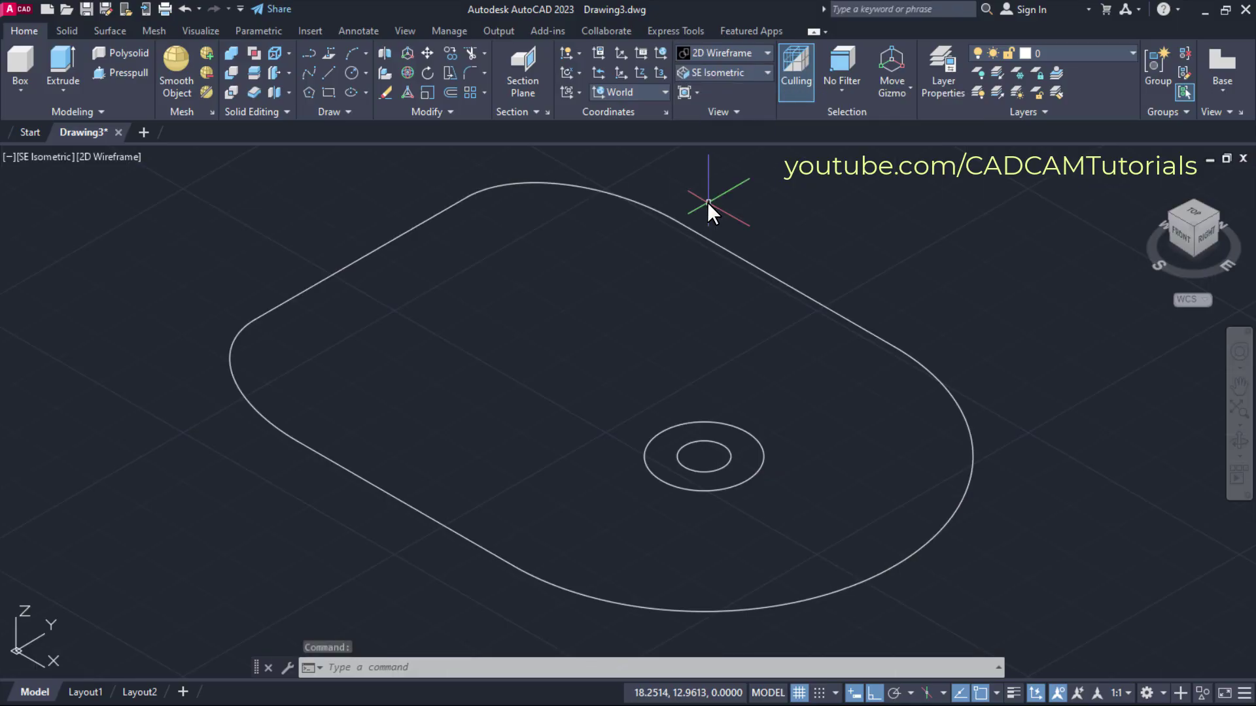
Move the larger circle 3.25 straight down along the Z axis, following the height in the PDF reference drawing
scroll(664, 246, down, 2)
mouse_move(664, 247)
middle_down()
mouse_move(868, 386)
mouse_move(938, 408)
middle_up()
key(alt+Tab)
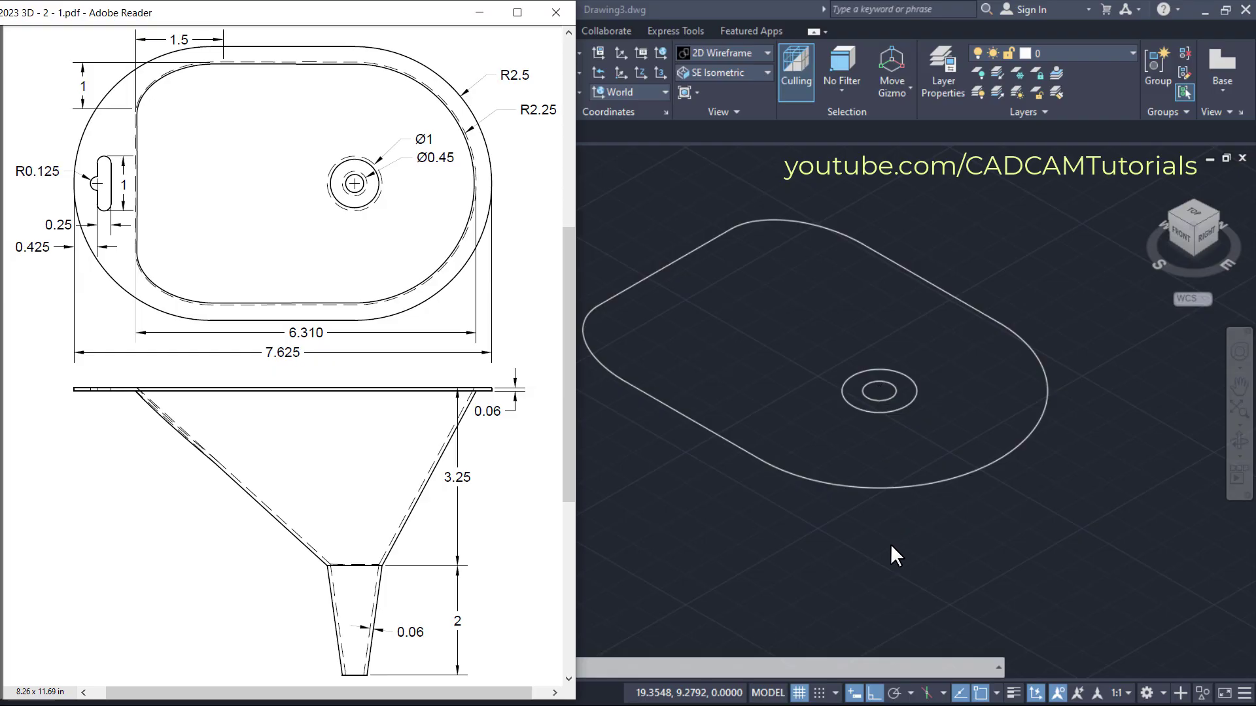
click(836, 437)
middle_drag(874, 448, 614, 424)
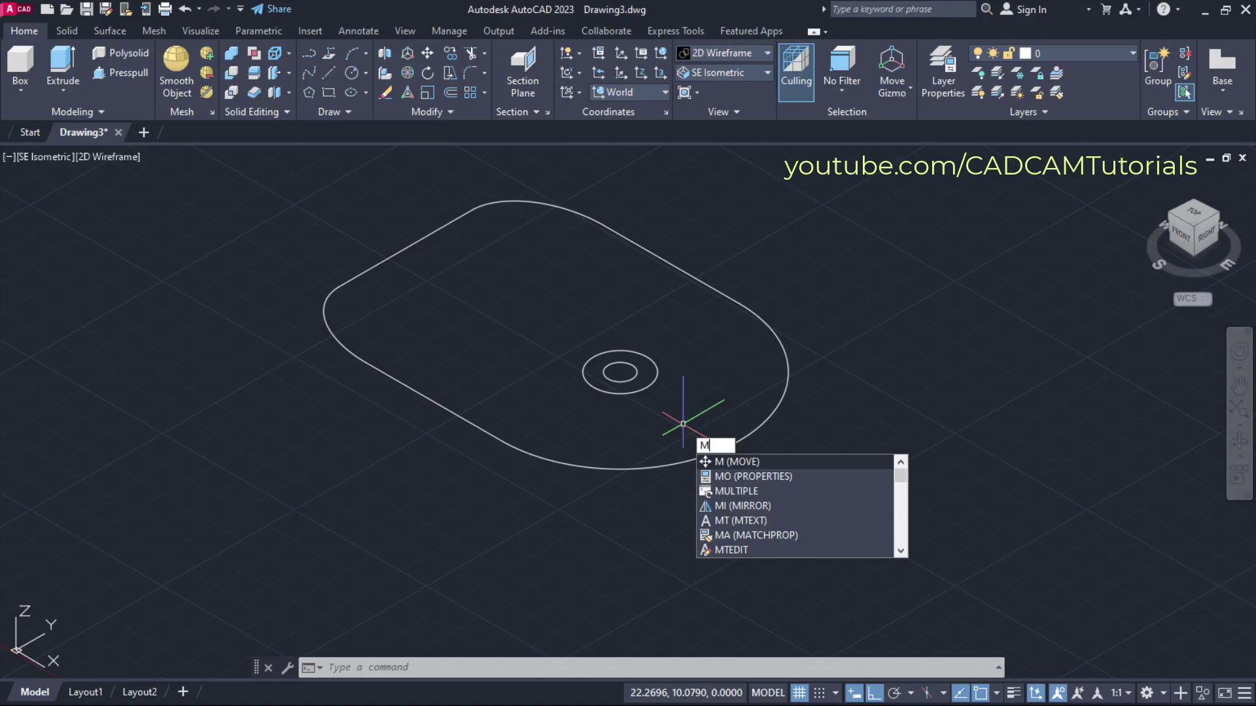
key(Return)
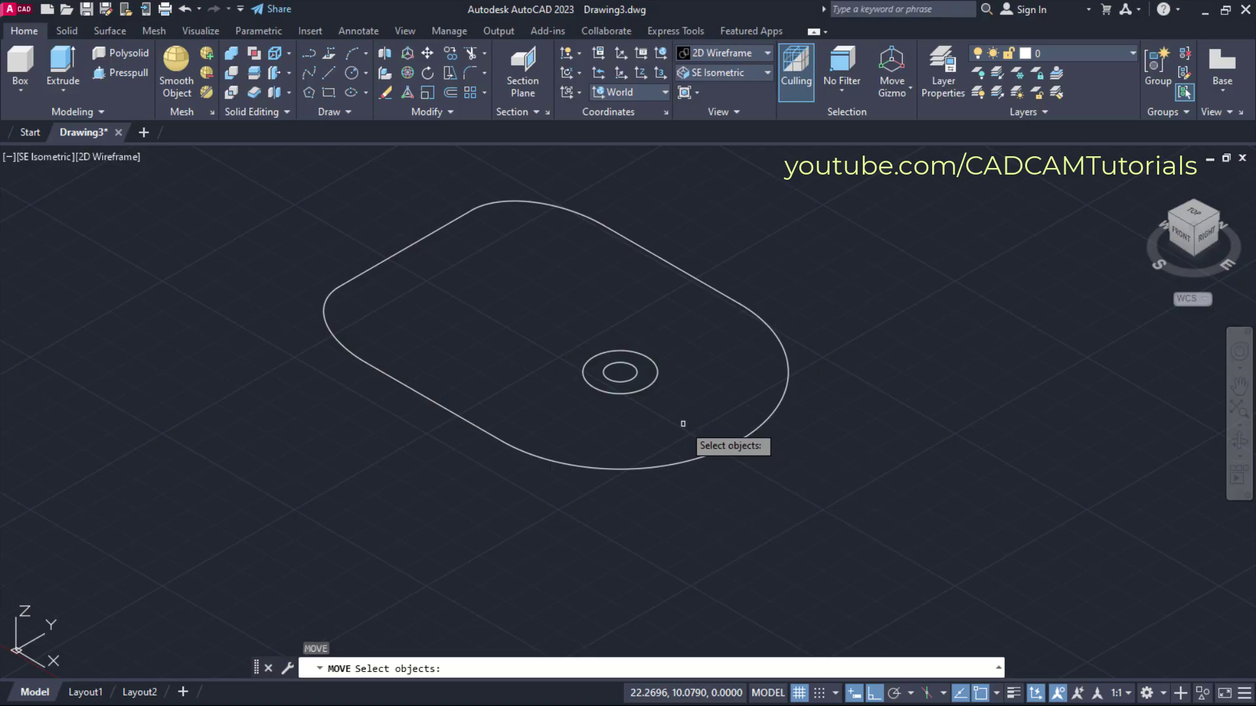
click(652, 384)
key(Return)
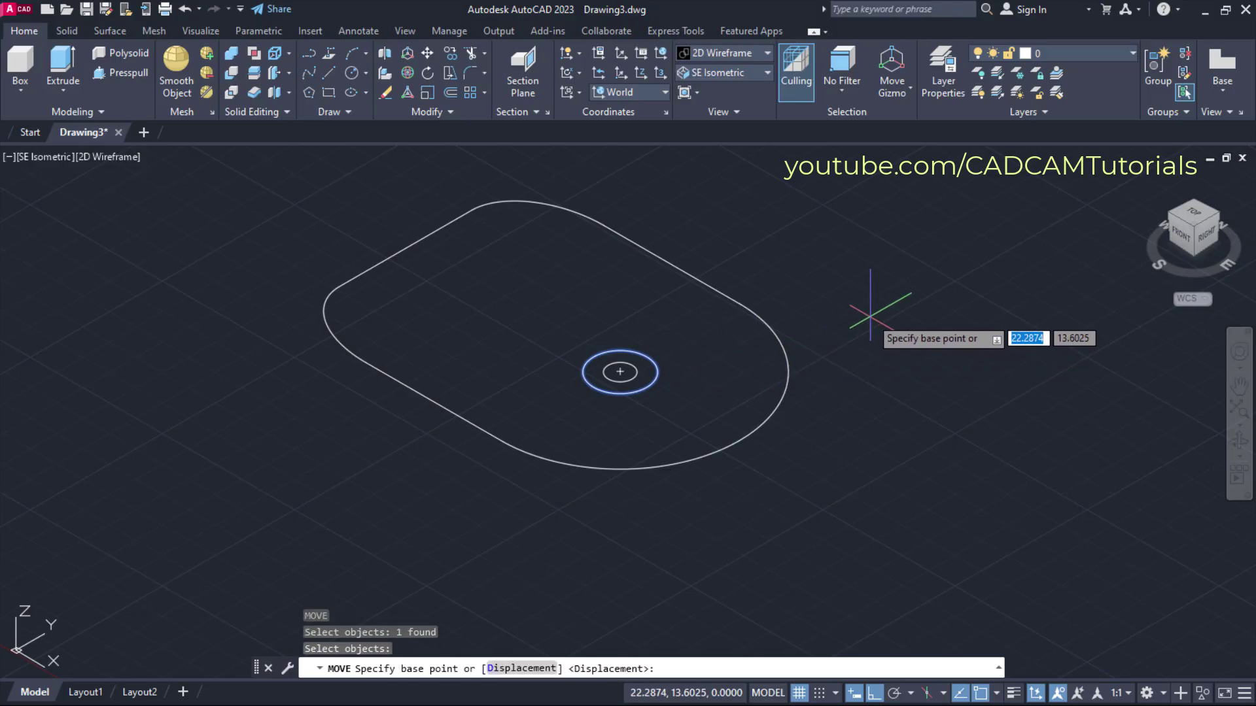
click(870, 315)
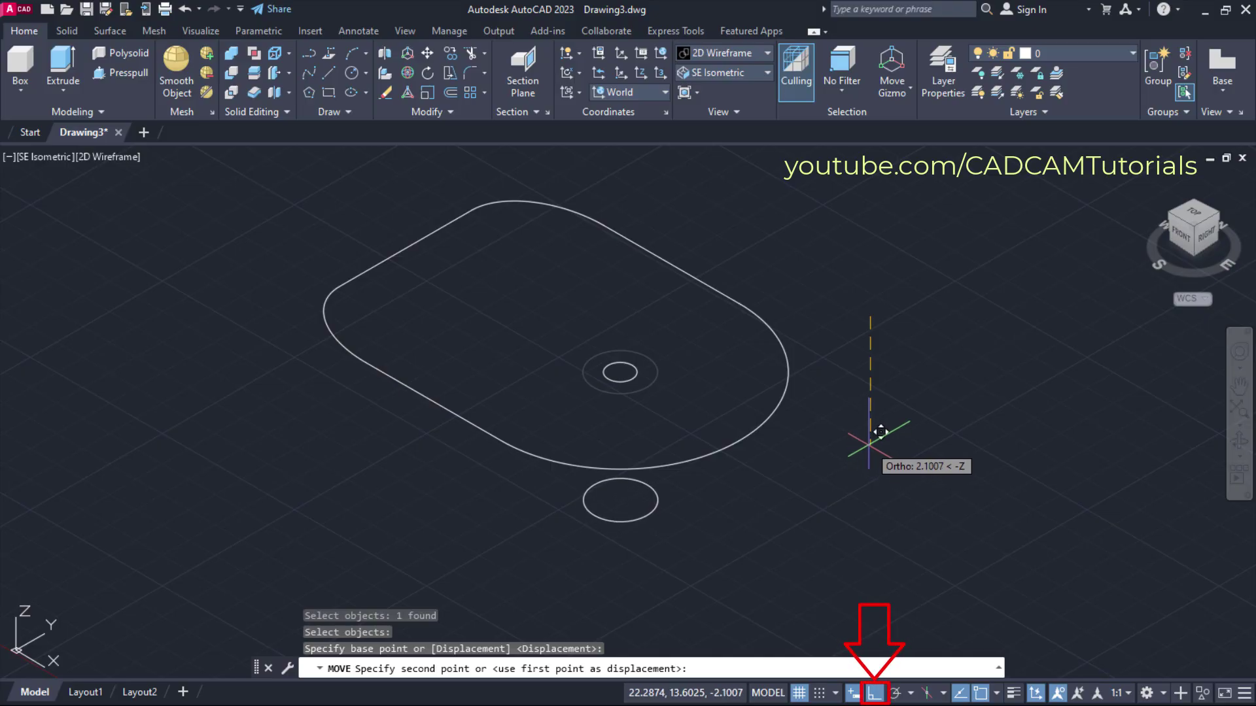
text(3.25)
key(Return)
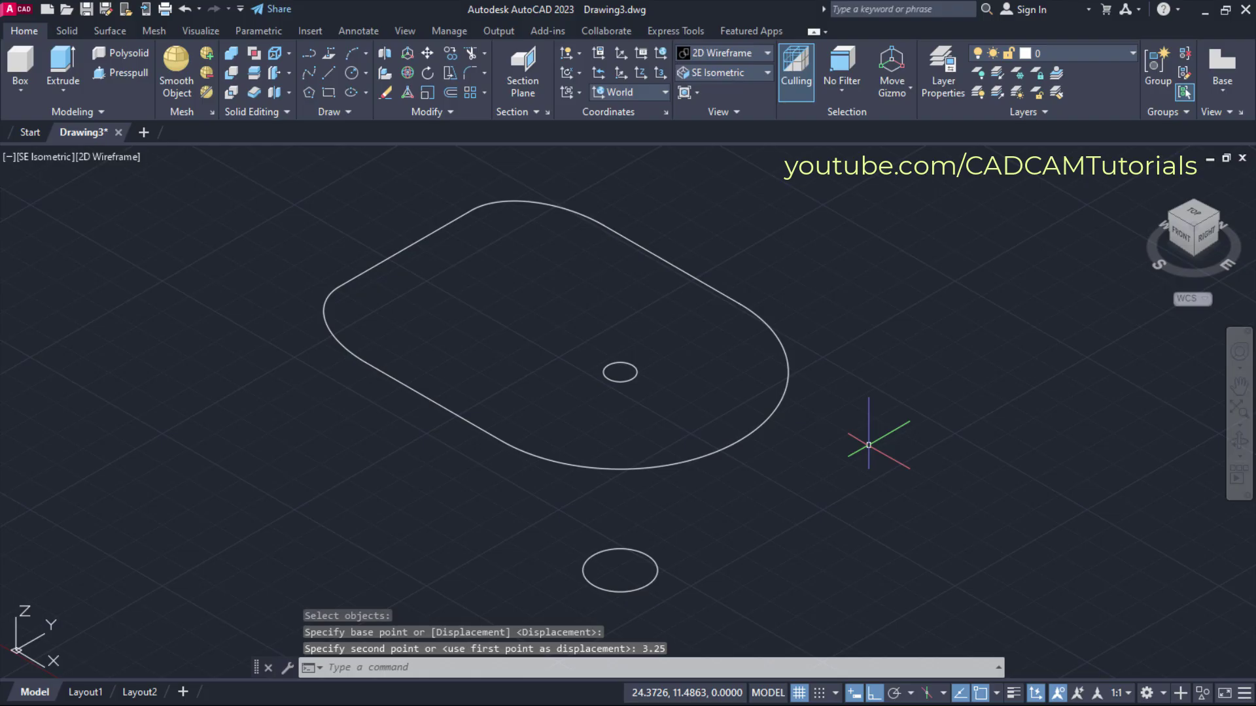
Move the smaller circle by its centre to a point 2 units below the larger circle's centre, using the From snap with Ortho off
mouse_move(869, 445)
middle_down()
mouse_move(829, 412)
mouse_move(807, 356)
mouse_move(818, 343)
middle_up()
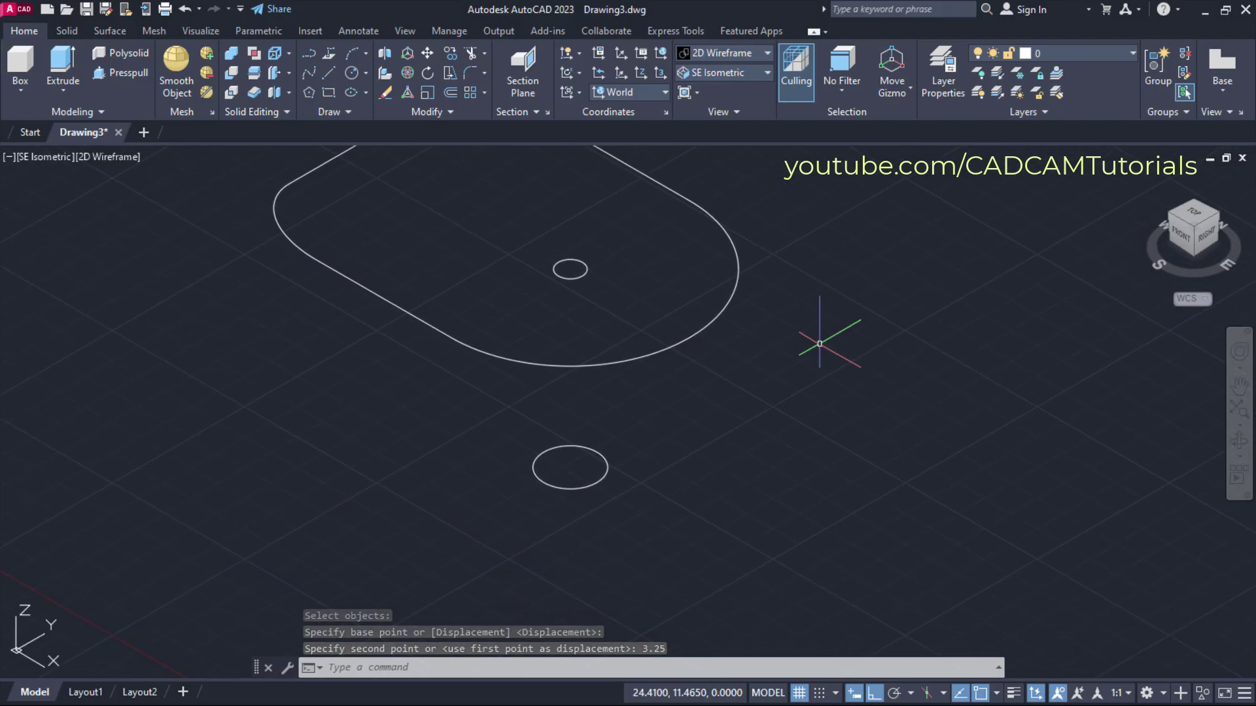
key(space)
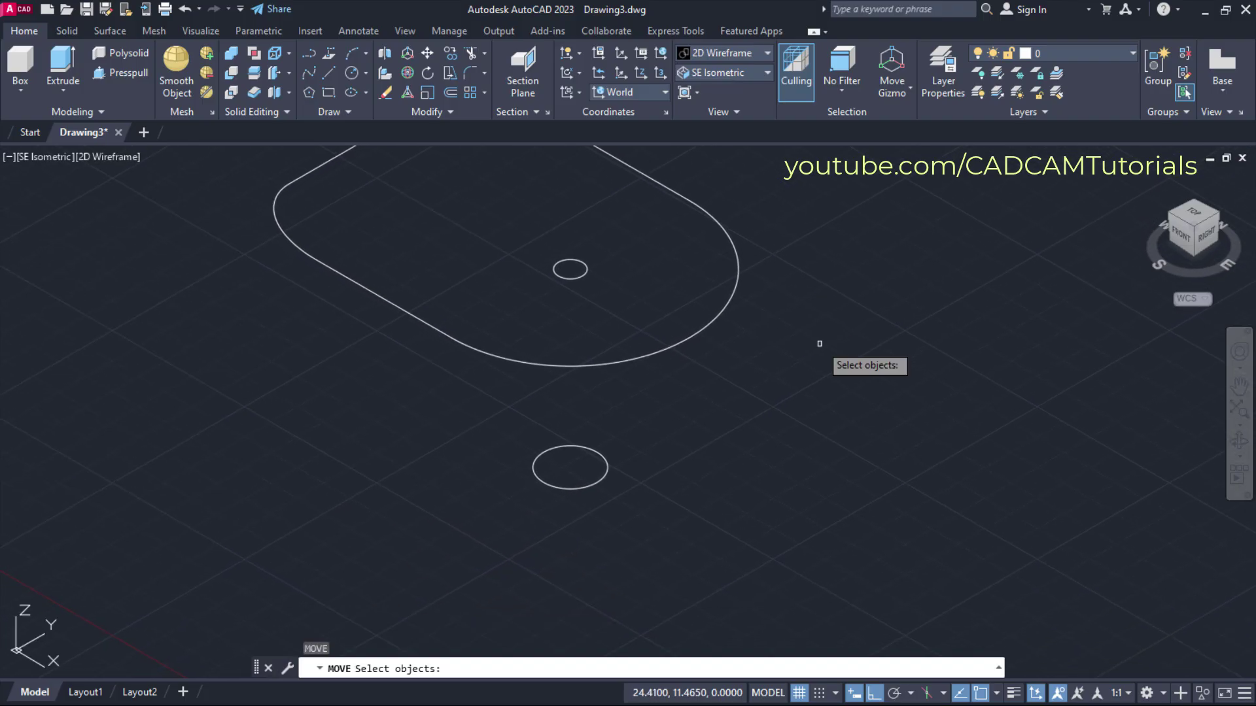
click(581, 277)
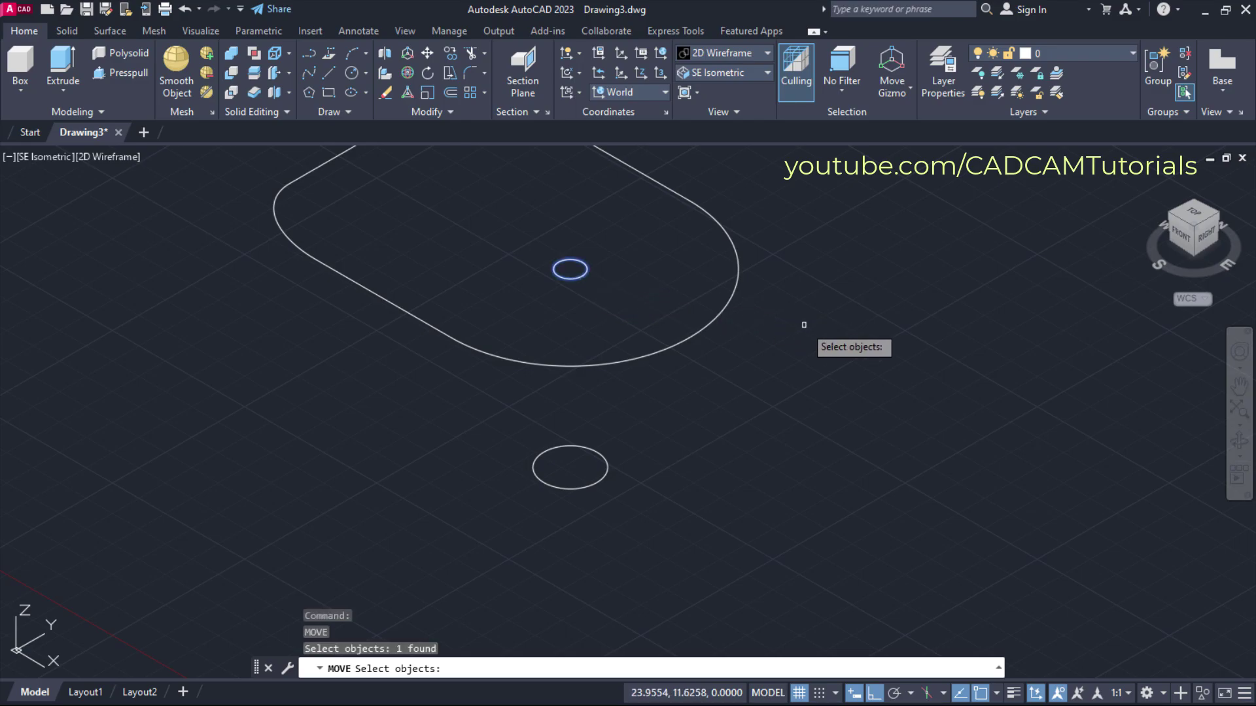
key(Return)
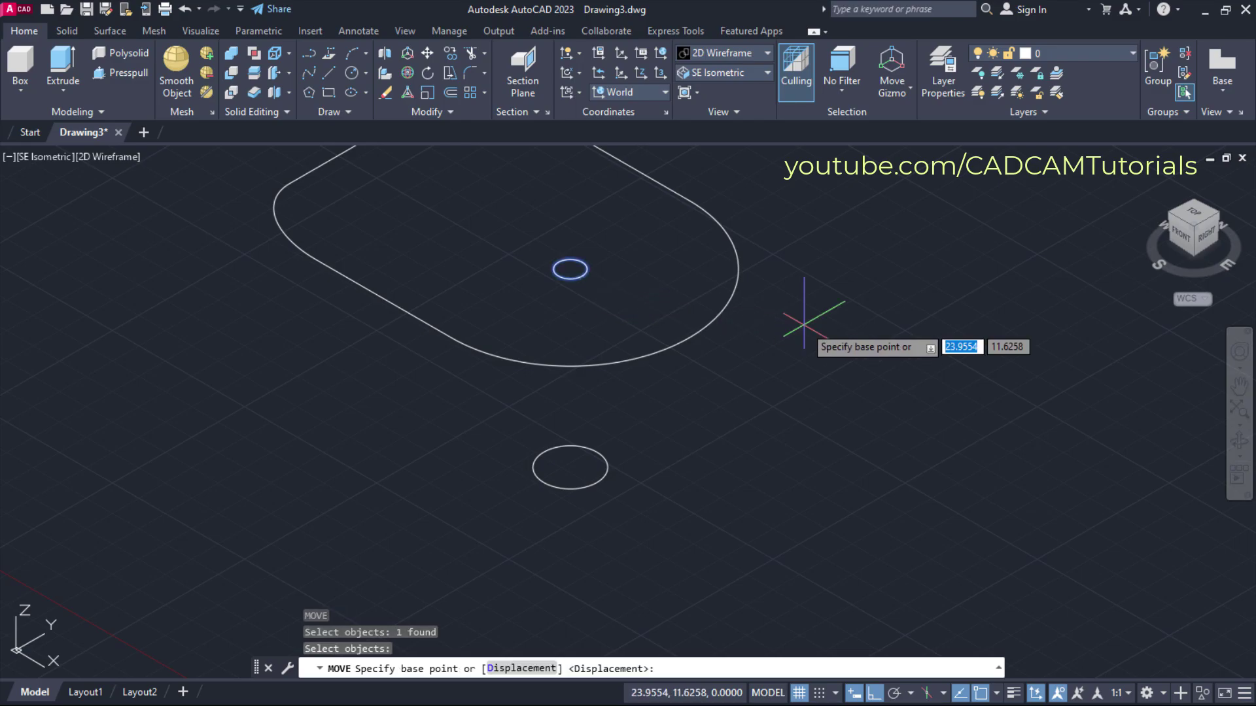
click(570, 269)
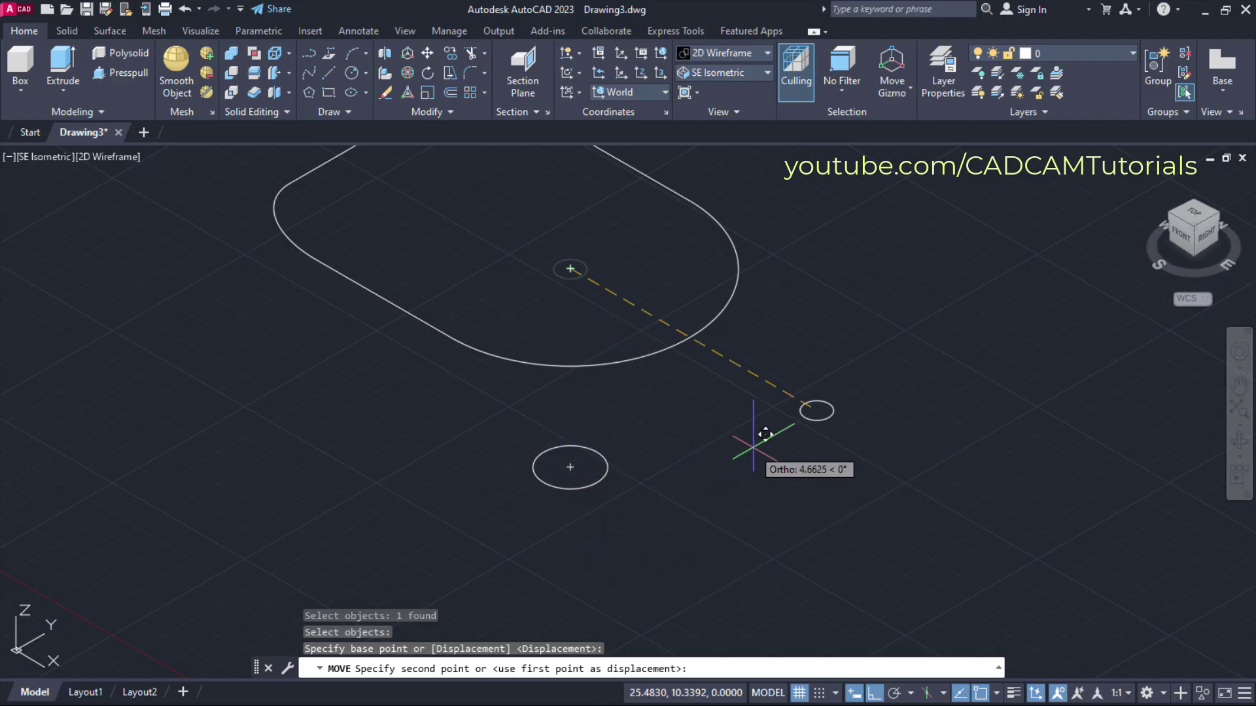
key(F8)
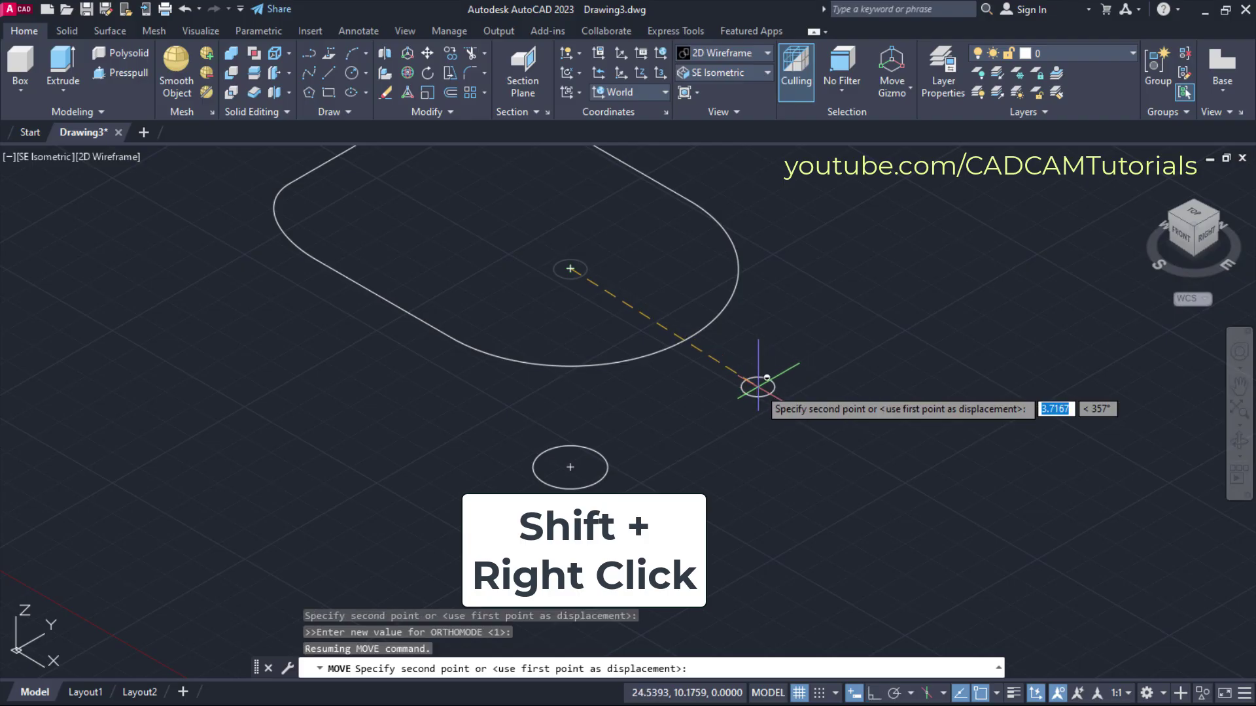
shift+right_click(758, 387)
click(794, 326)
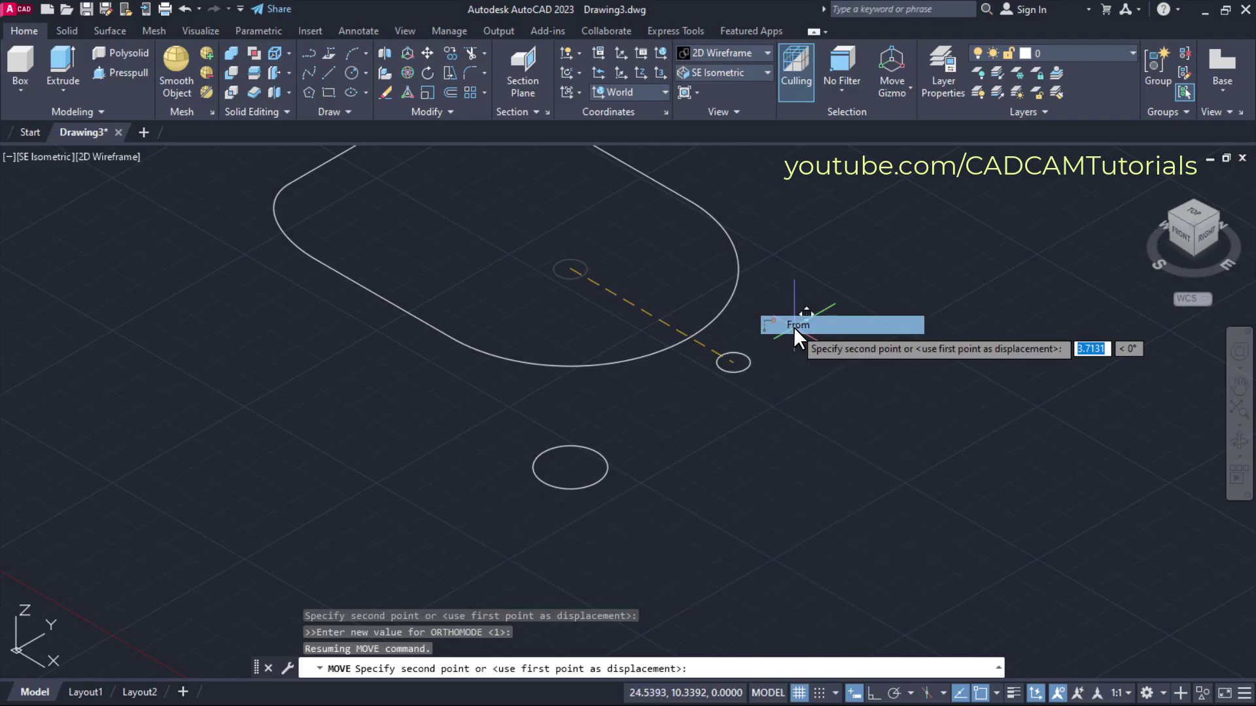
click(573, 465)
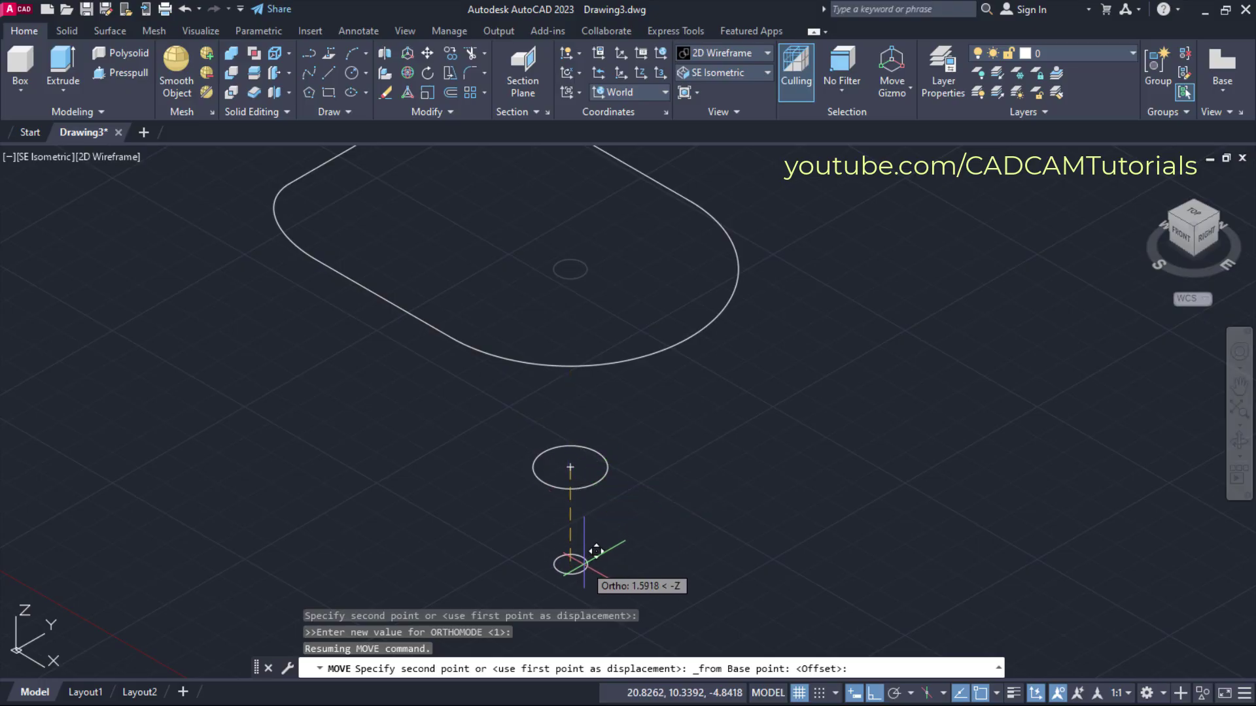
text(2)
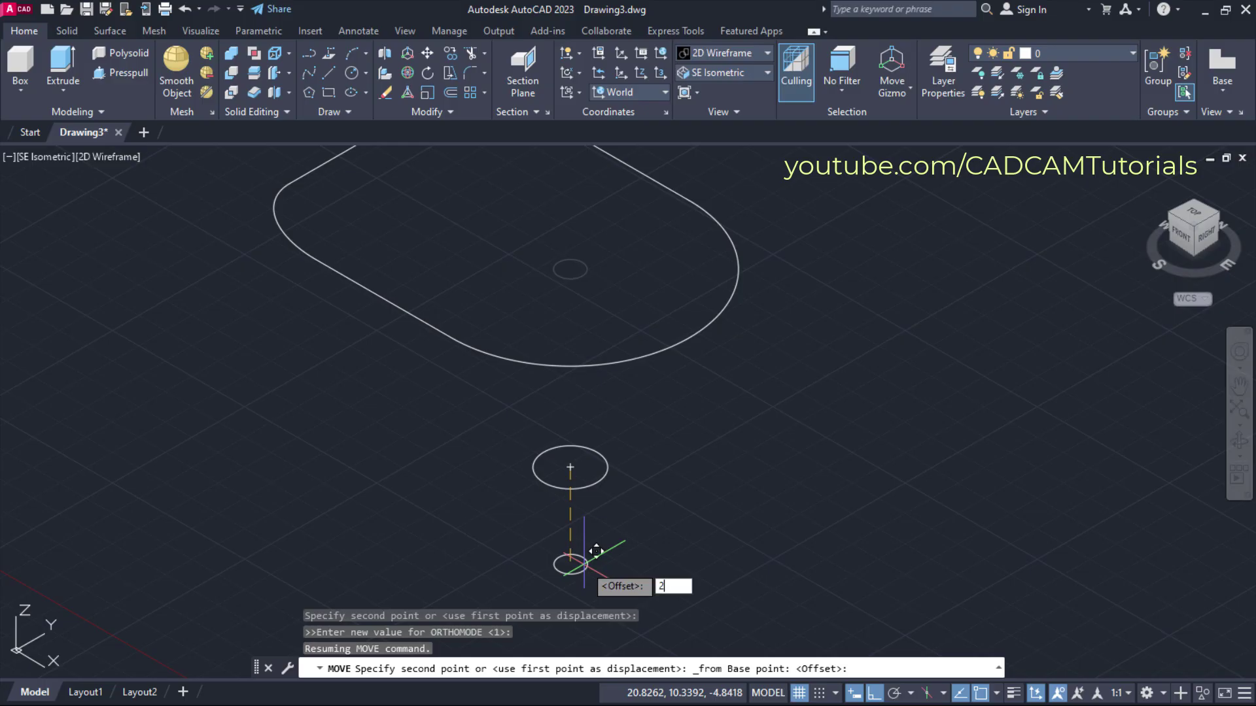
key(Return)
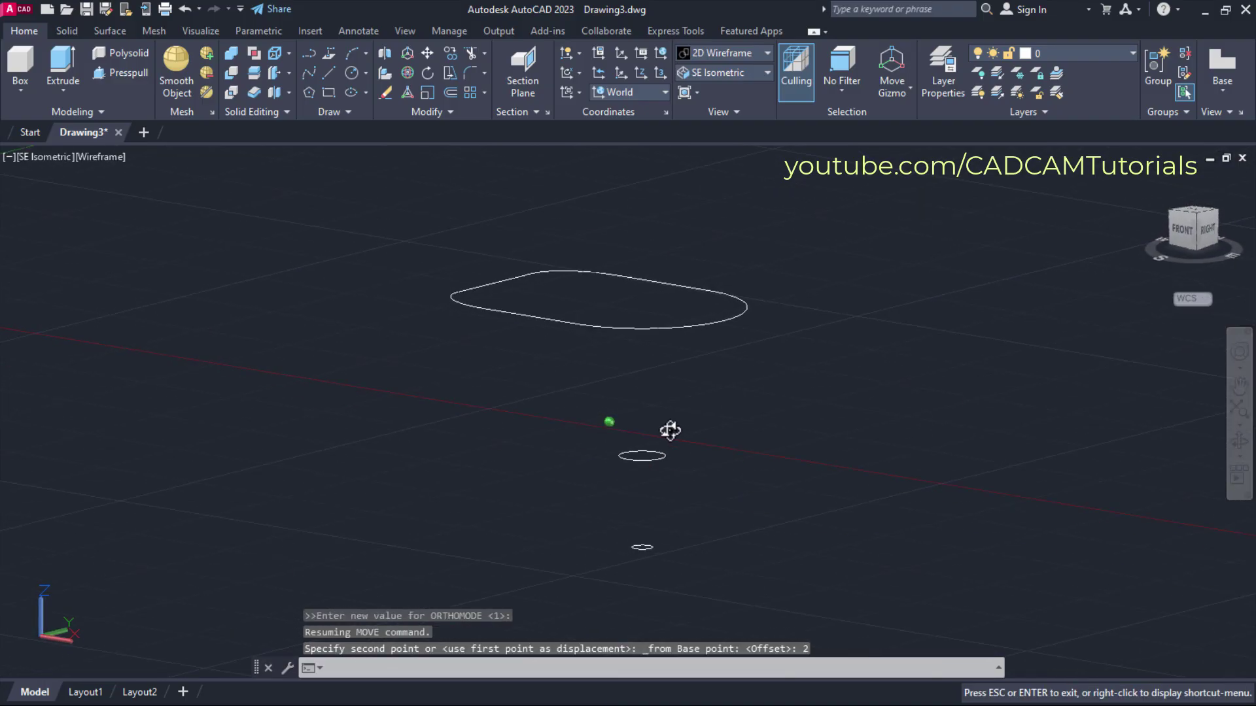
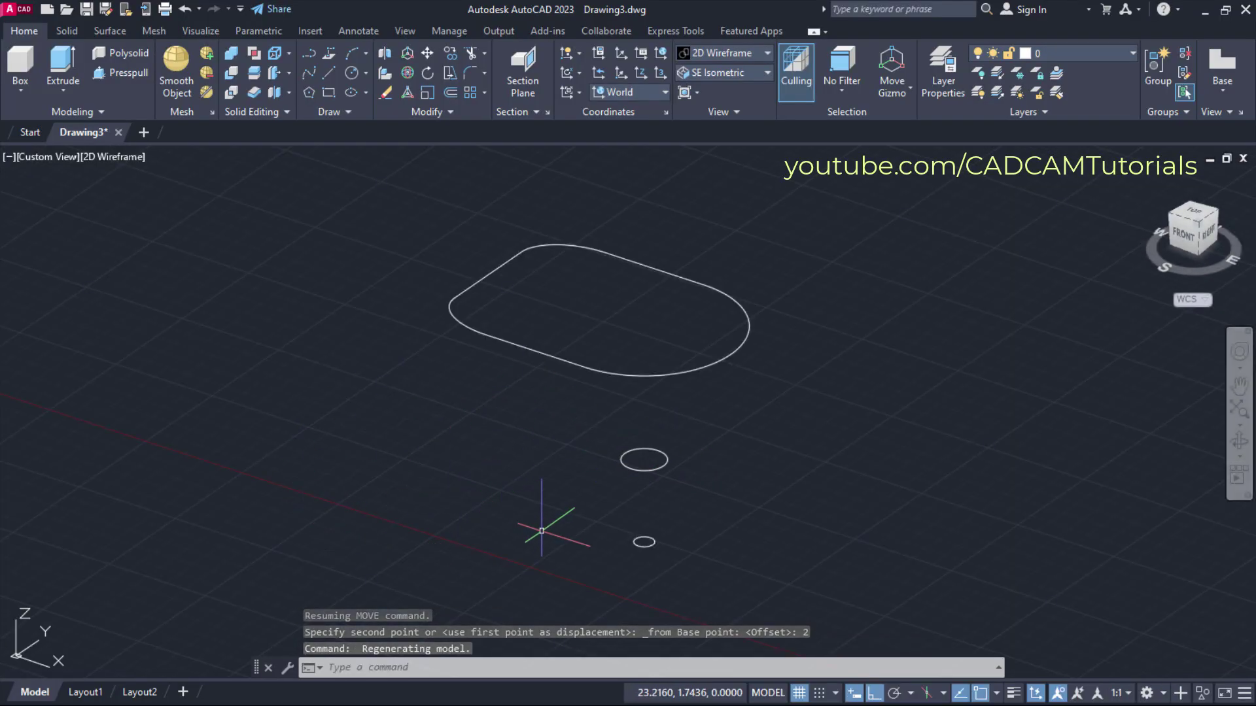
Turn off the grid display and check the funnel and spout shape in the PDF reference drawing
click(799, 694)
middle_drag(676, 515, 722, 546)
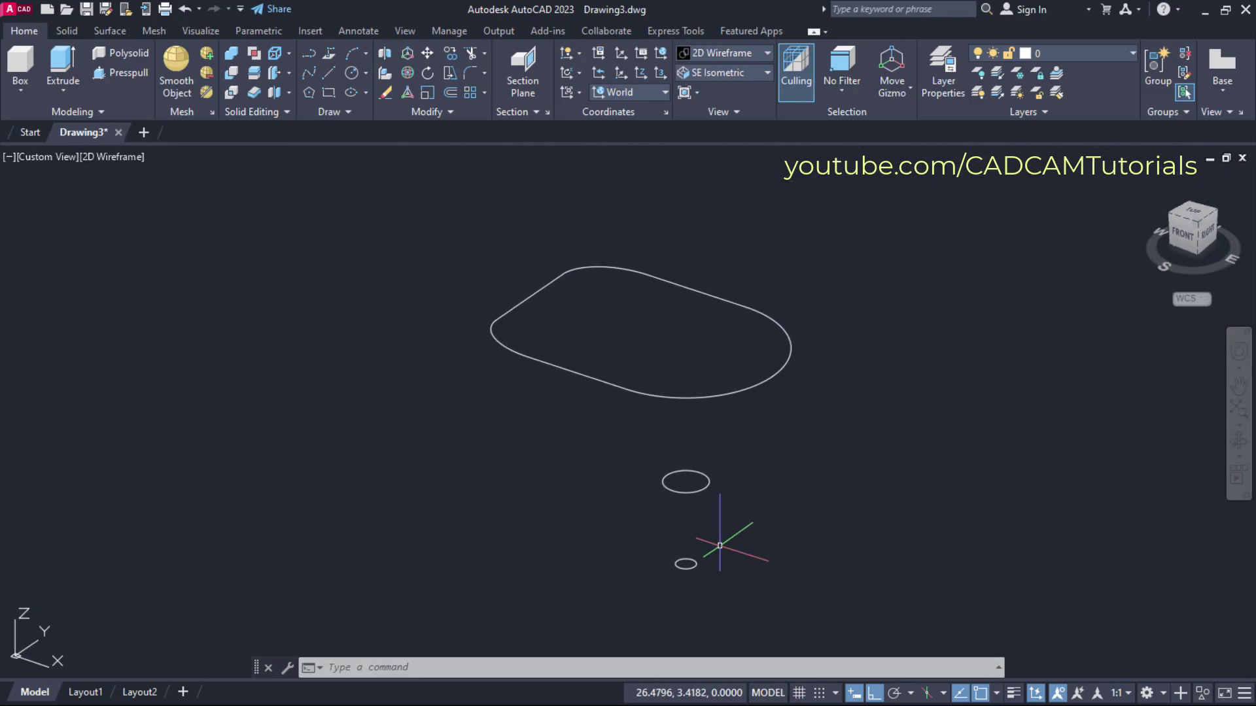
scroll(706, 392, up, 2)
key(alt+Tab)
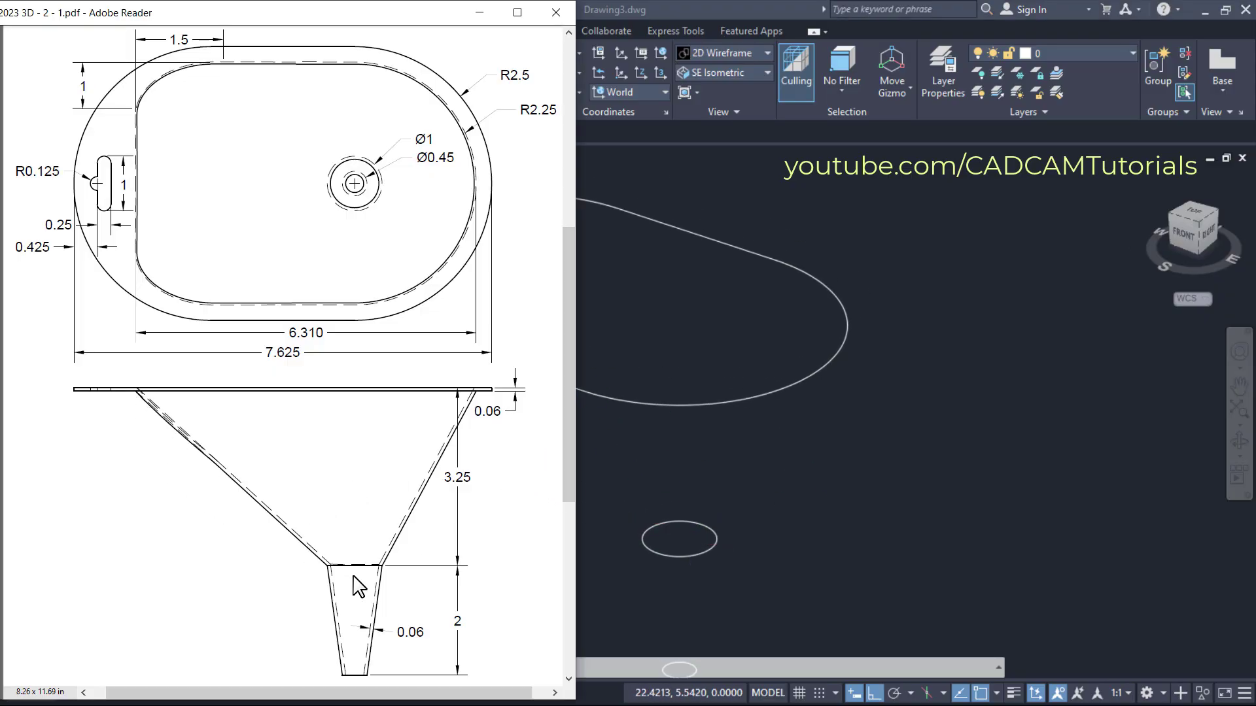
click(811, 488)
scroll(813, 477, down, 3)
middle_drag(813, 476, 807, 470)
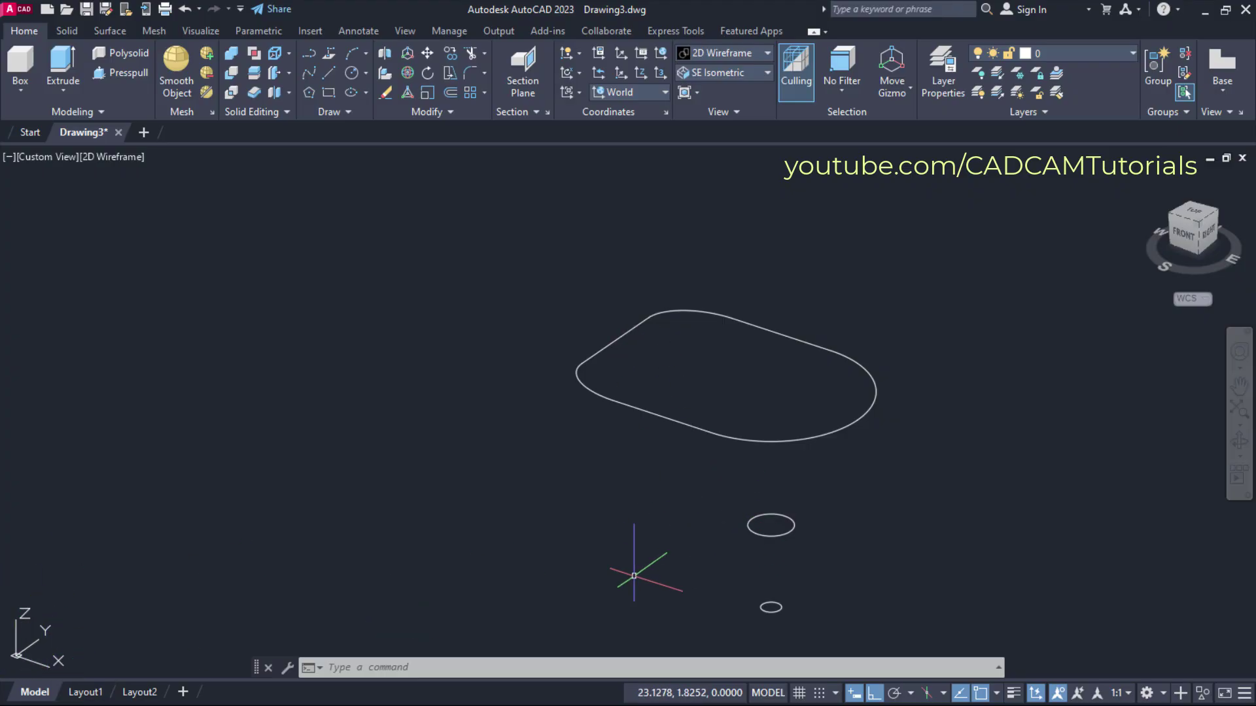
mouse_move(660, 532)
middle_down()
mouse_move(589, 476)
mouse_move(584, 446)
middle_up()
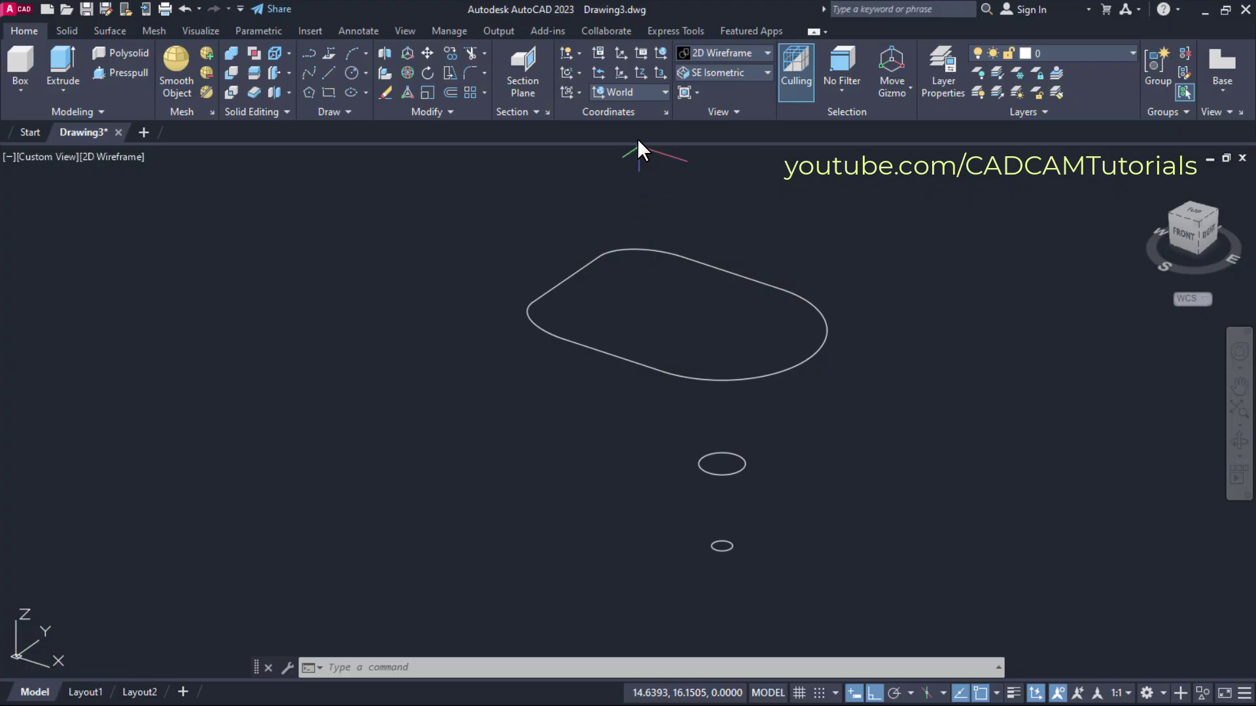
Set the UCS to Front and draw a line from the midpoint of the opening's short straight edge to the larger circle's nearest quadrant, Ortho off
click(642, 92)
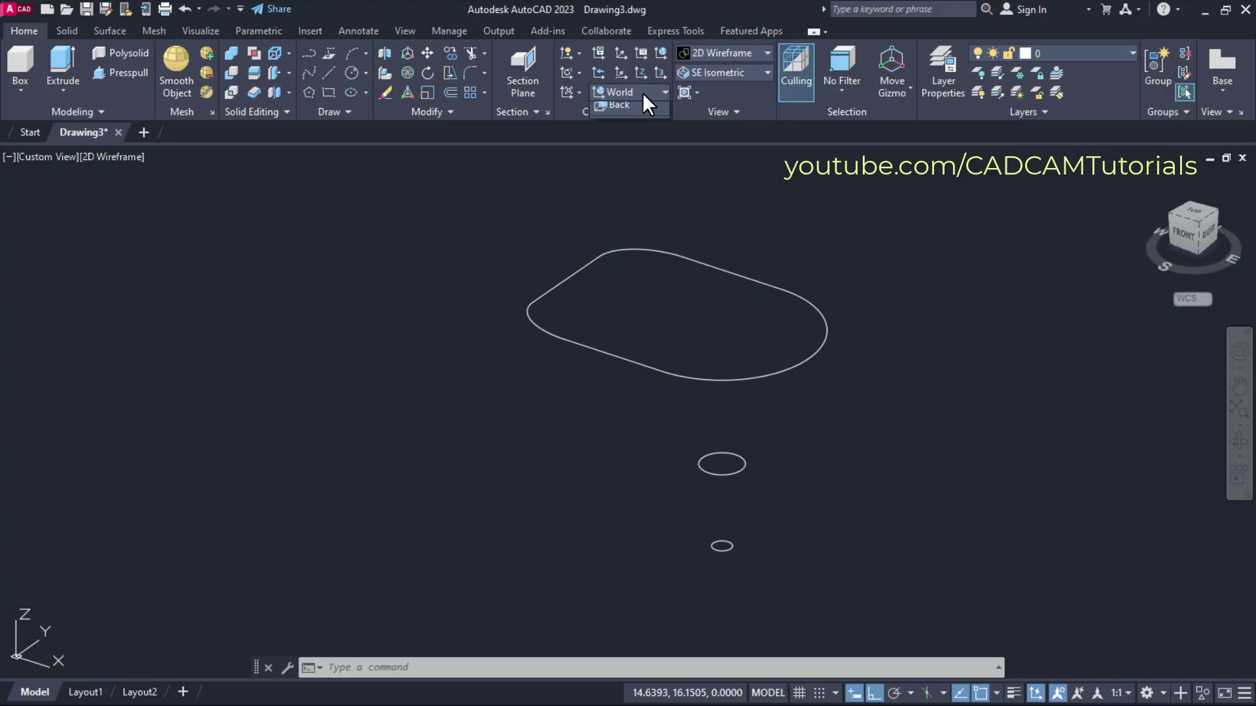
click(628, 206)
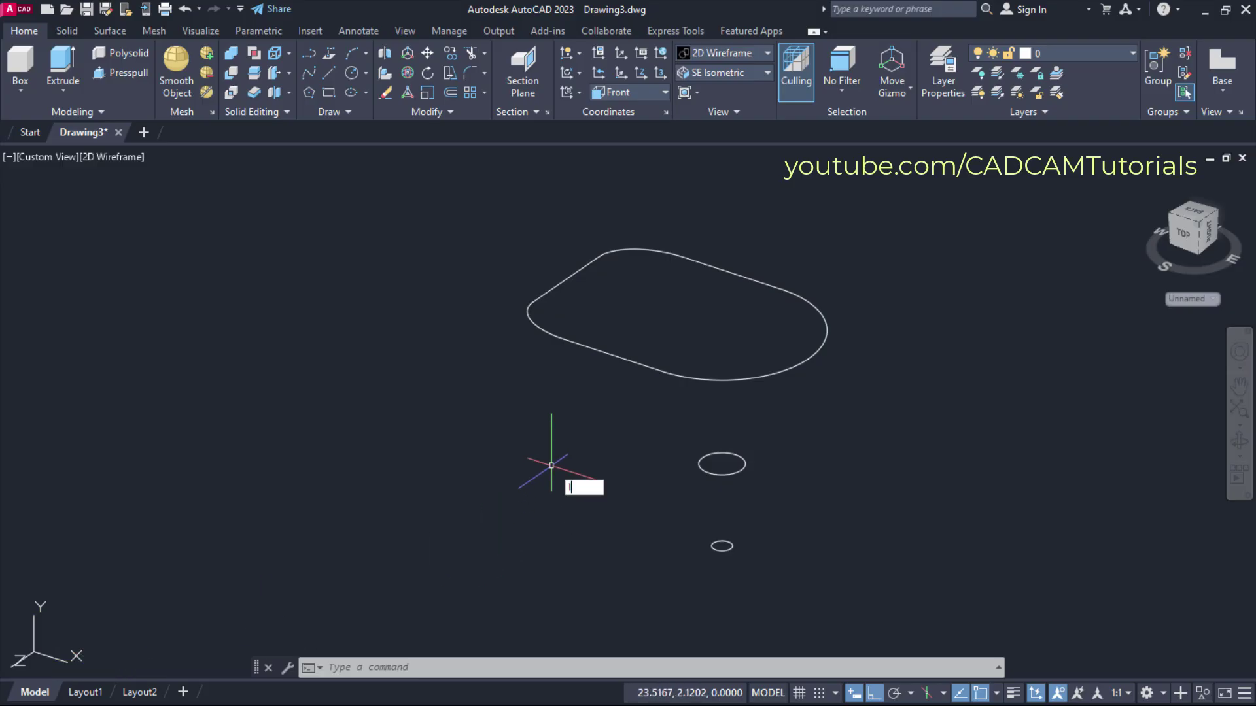
text(L)
key(Return)
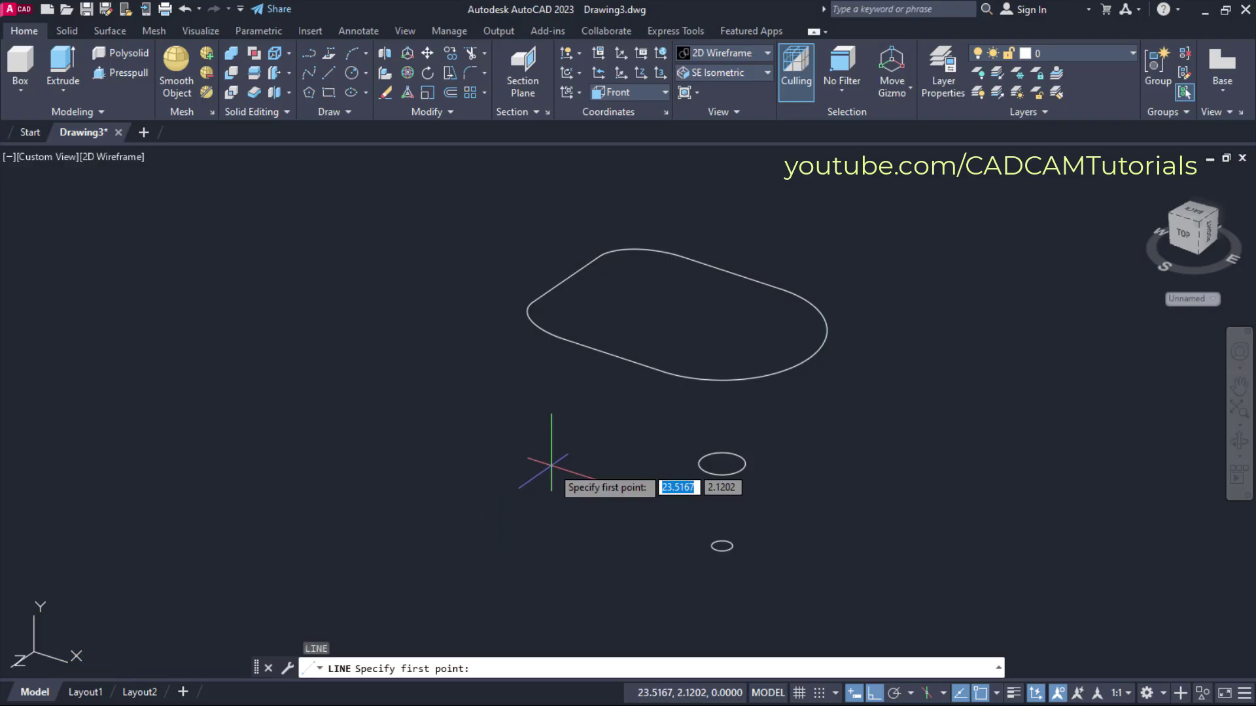
click(566, 279)
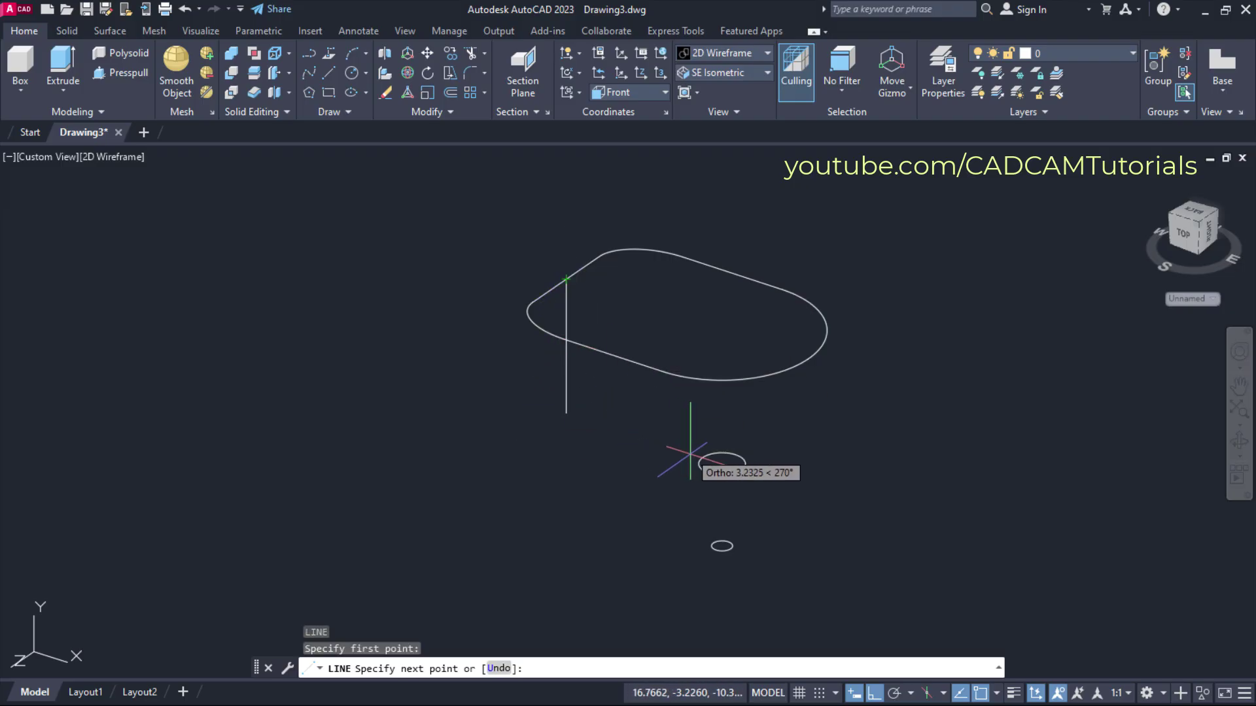
scroll(705, 454, up, 4)
scroll(708, 460, up, 4)
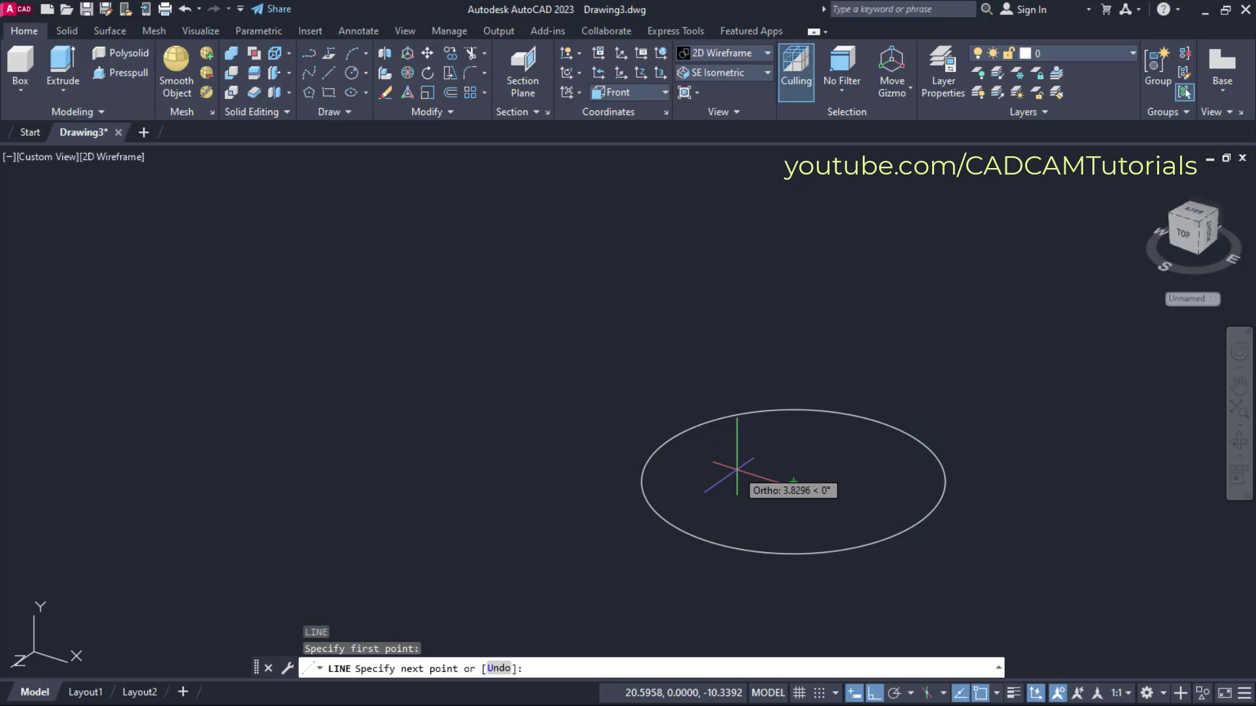
click(875, 695)
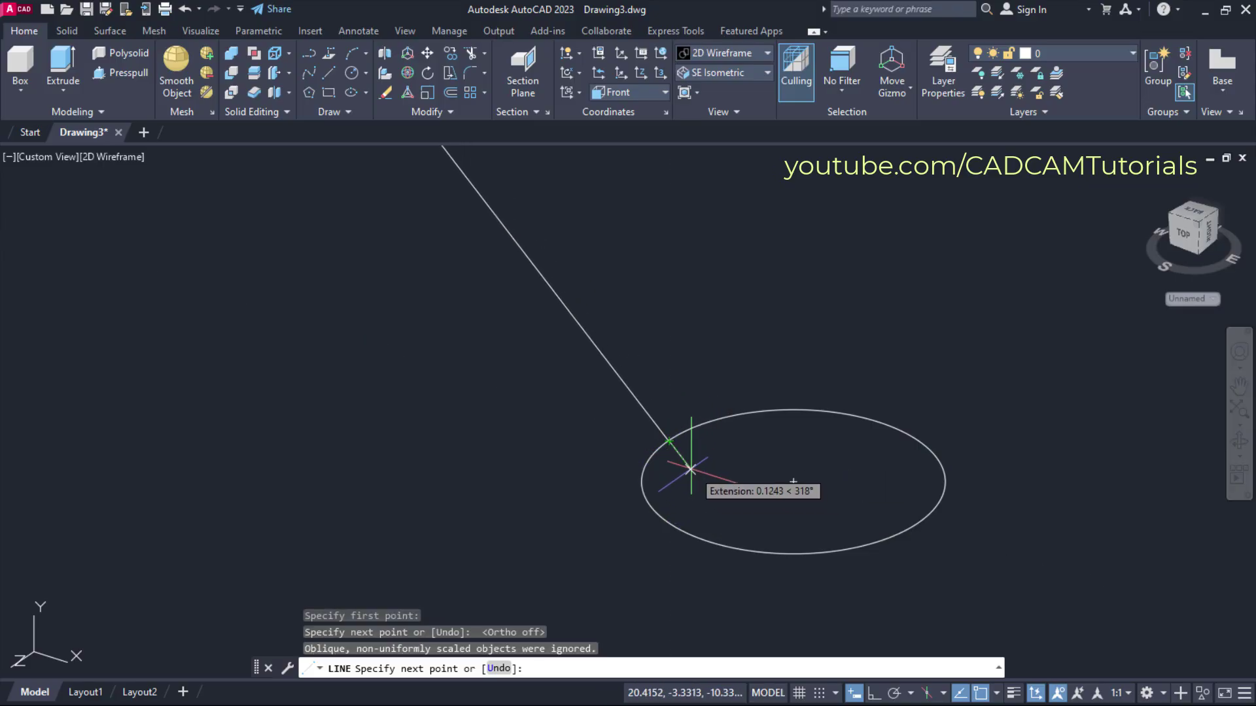
click(676, 449)
key(Return)
Draw a second guide line from the larger circle's opposite quadrant up to the middle of the opening's large end arc
key(Return)
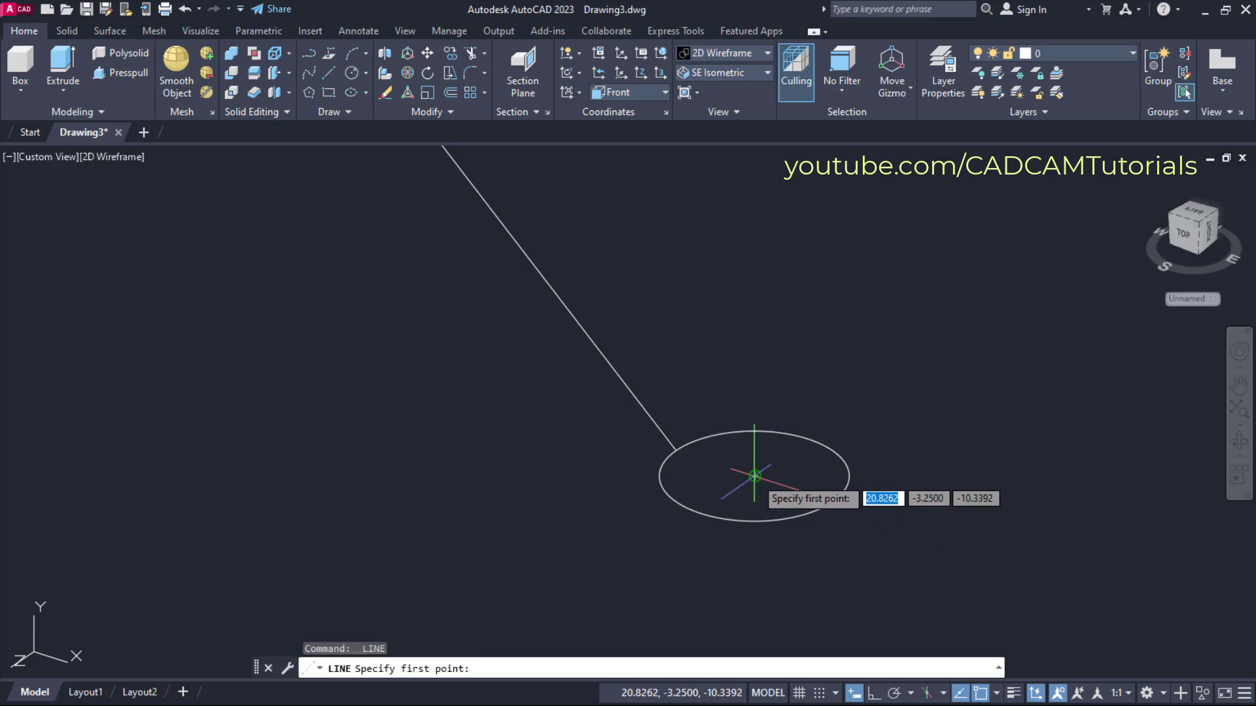
click(832, 501)
scroll(827, 497, down, 4)
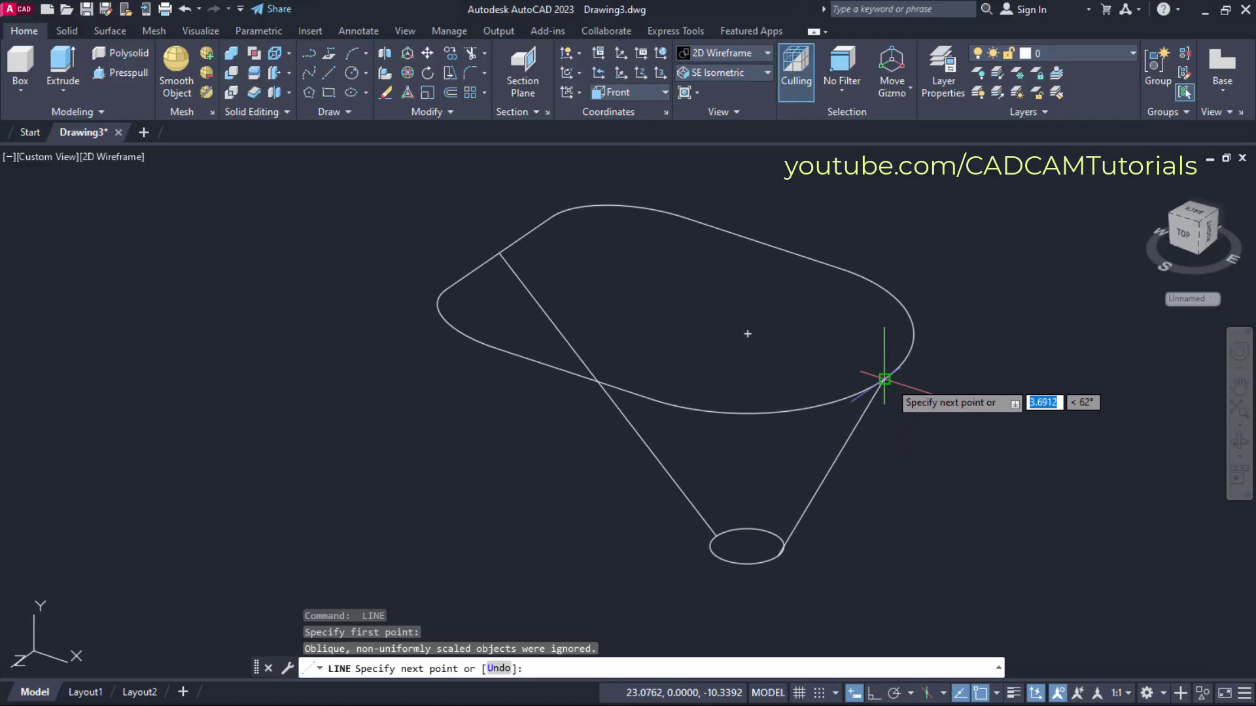
click(884, 380)
key(Return)
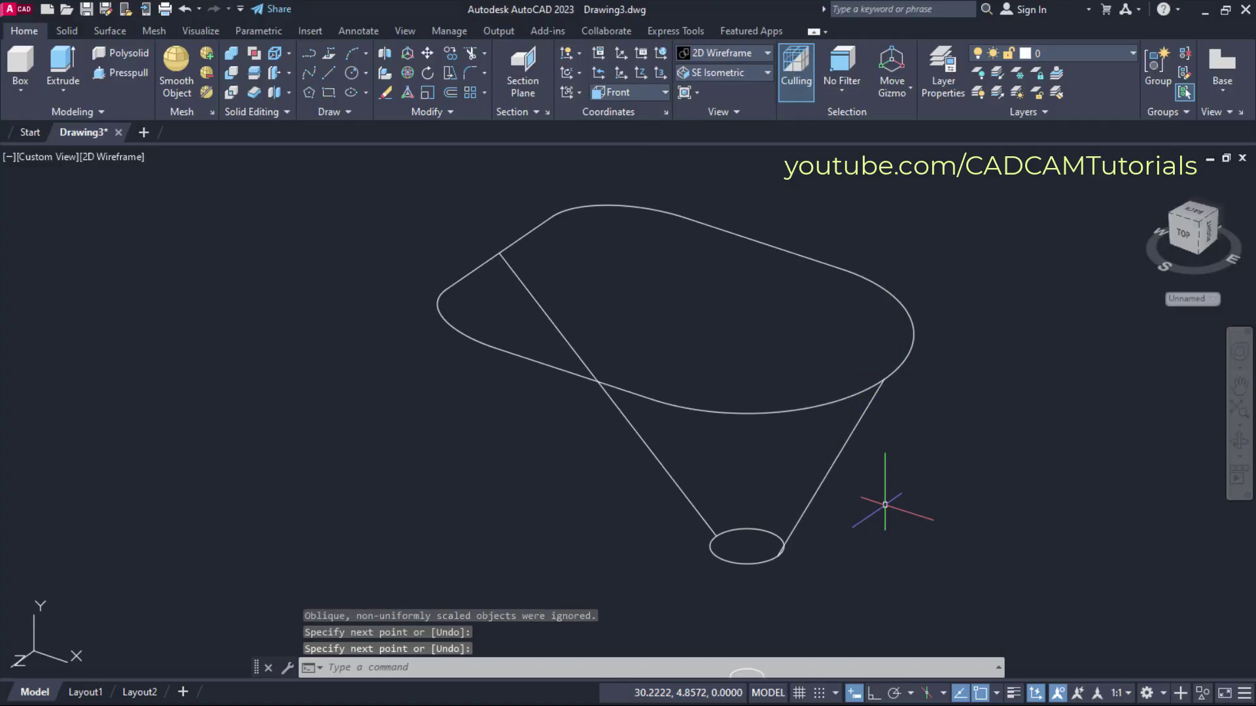
scroll(876, 483, down, 2)
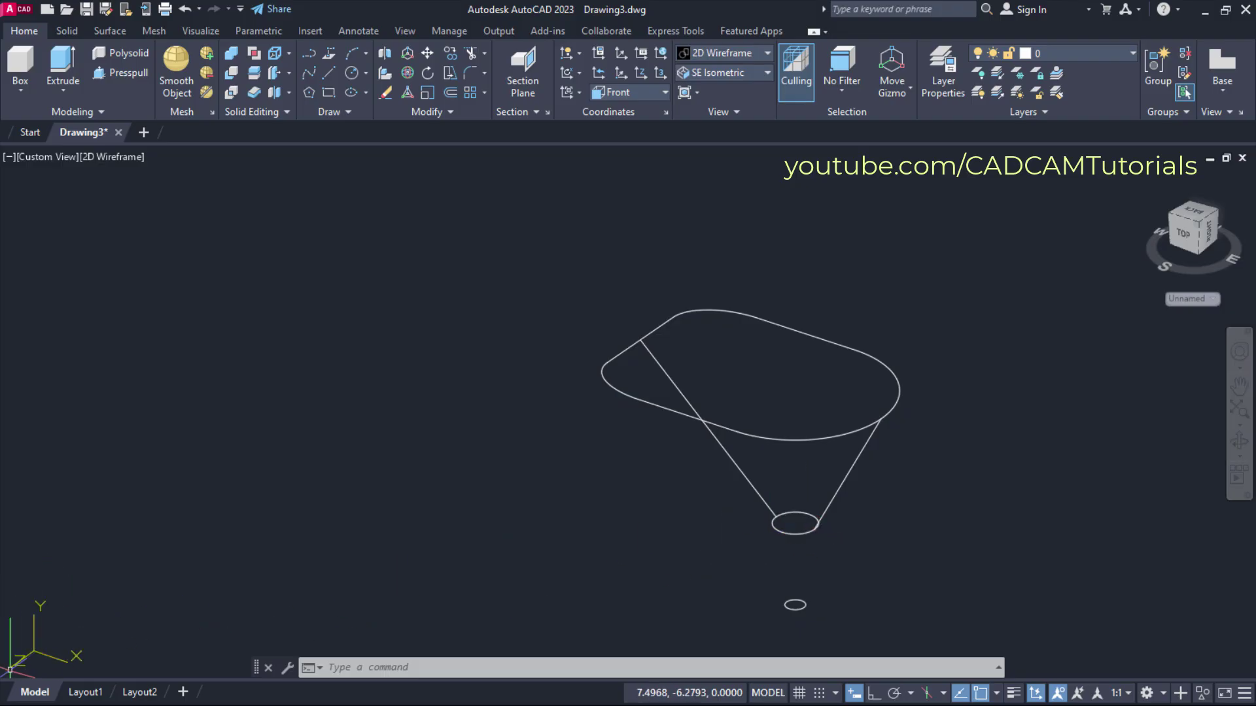
Set the UCS to Right and draw a line from the rear straight edge's end at the large arc to the larger circle's rear quadrant
click(664, 93)
click(629, 187)
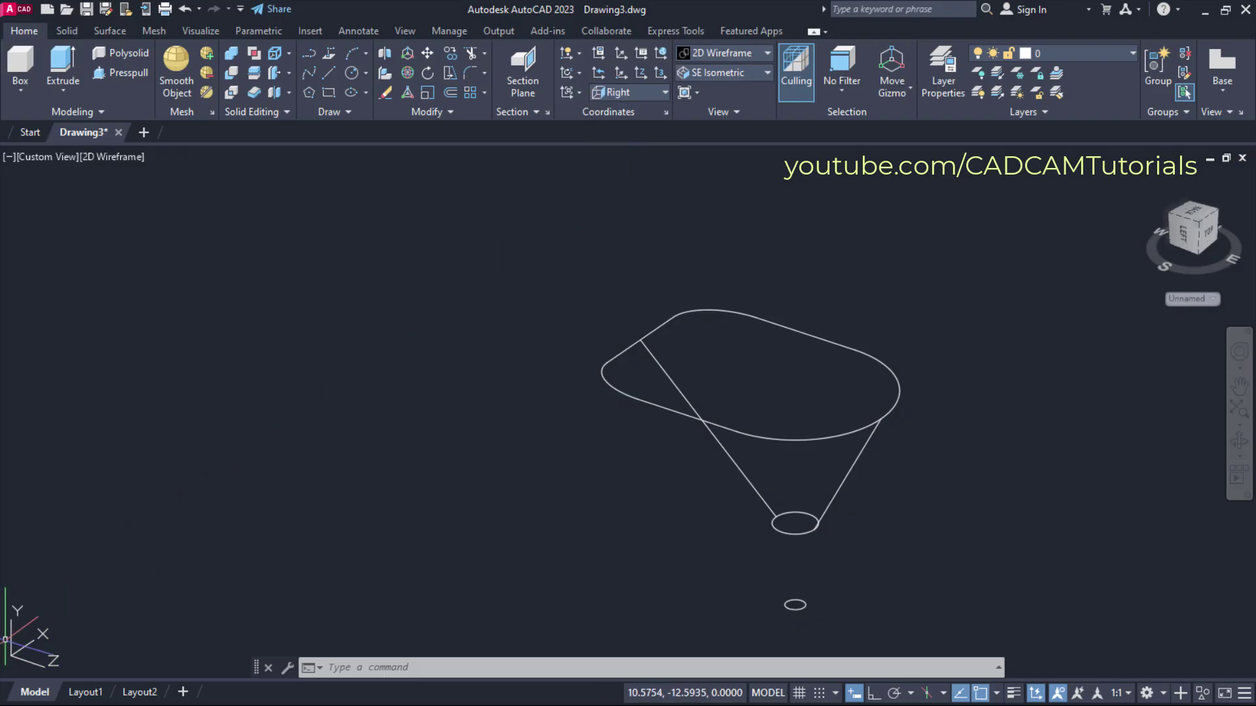
mouse_move(841, 518)
middle_down()
mouse_move(748, 504)
mouse_move(726, 487)
middle_up()
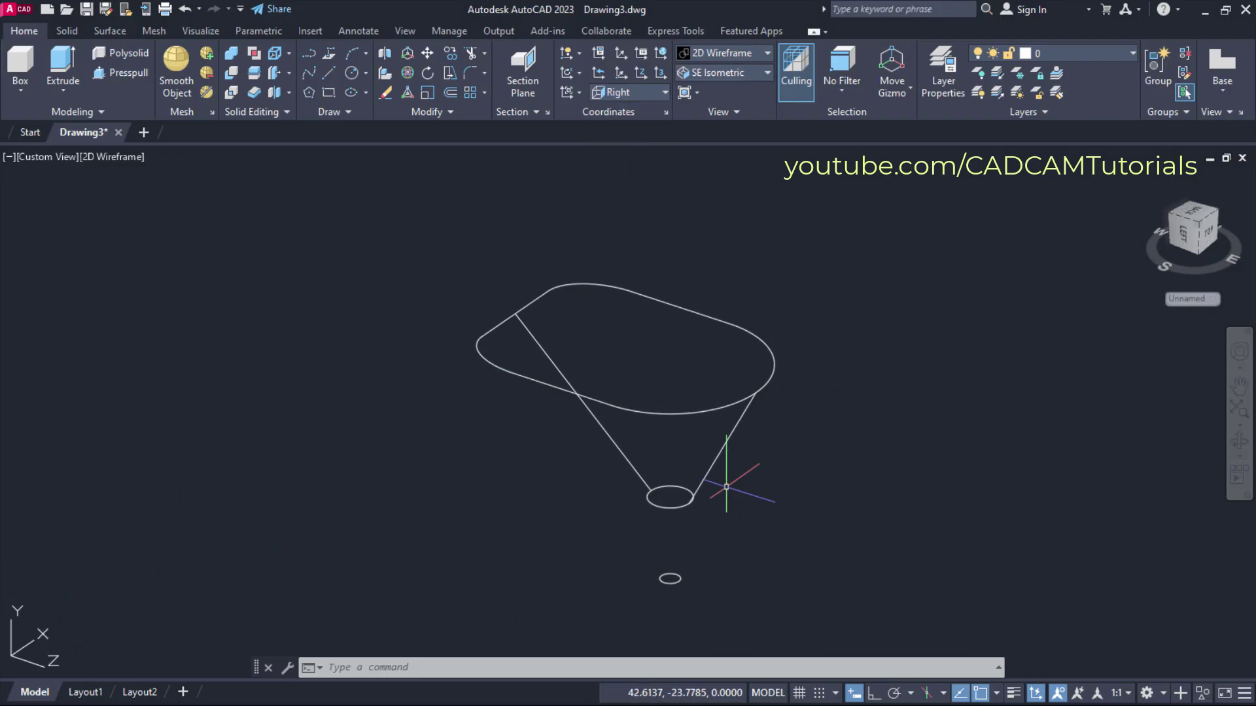
text(L)
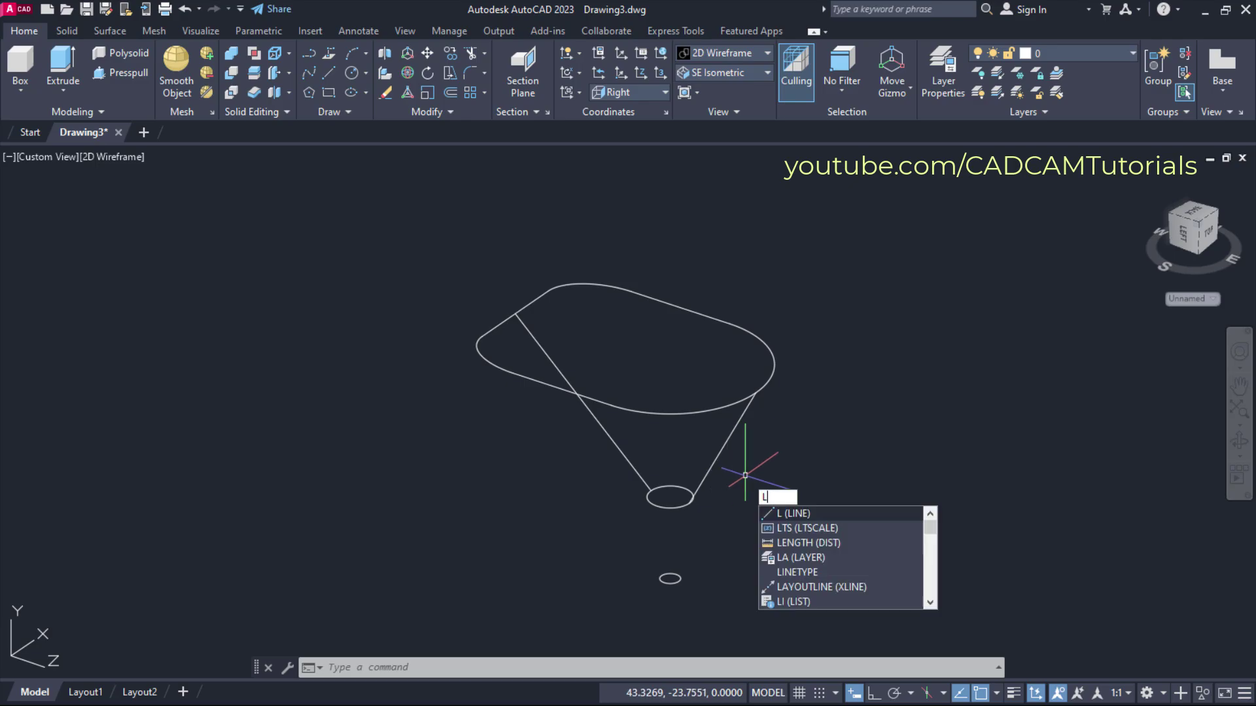
key(Return)
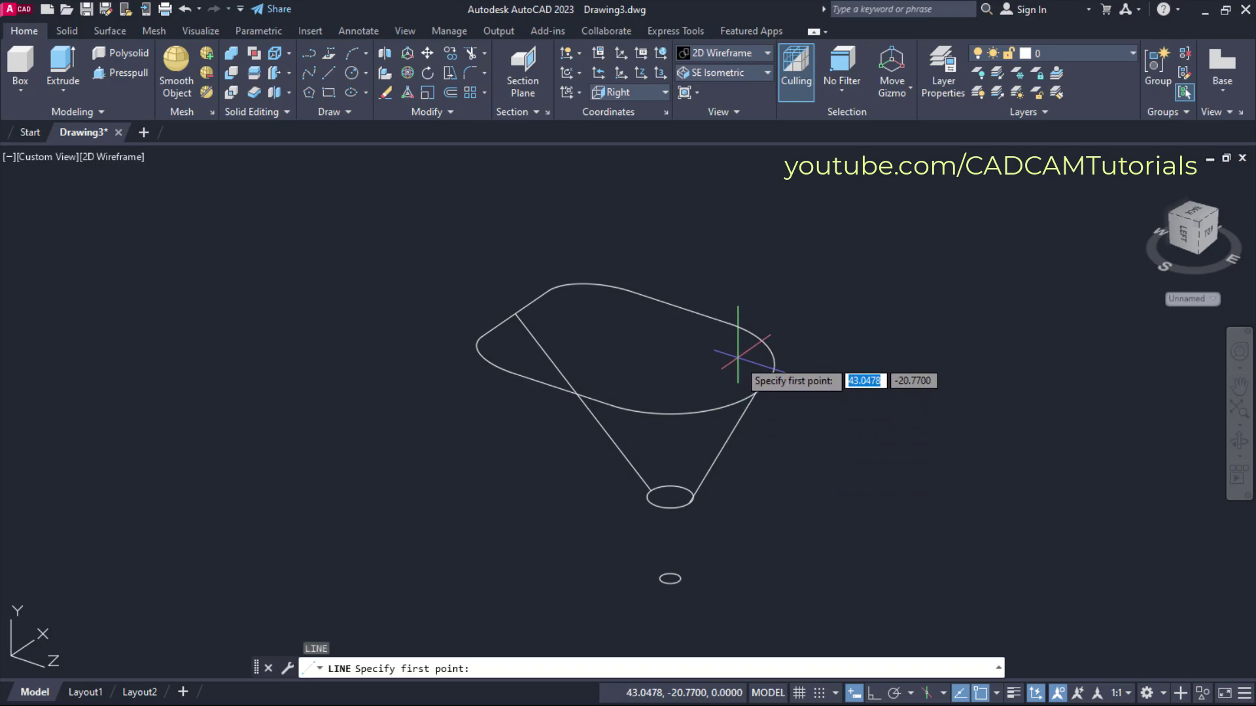
click(729, 323)
scroll(685, 468, up, 4)
scroll(680, 507, up, 2)
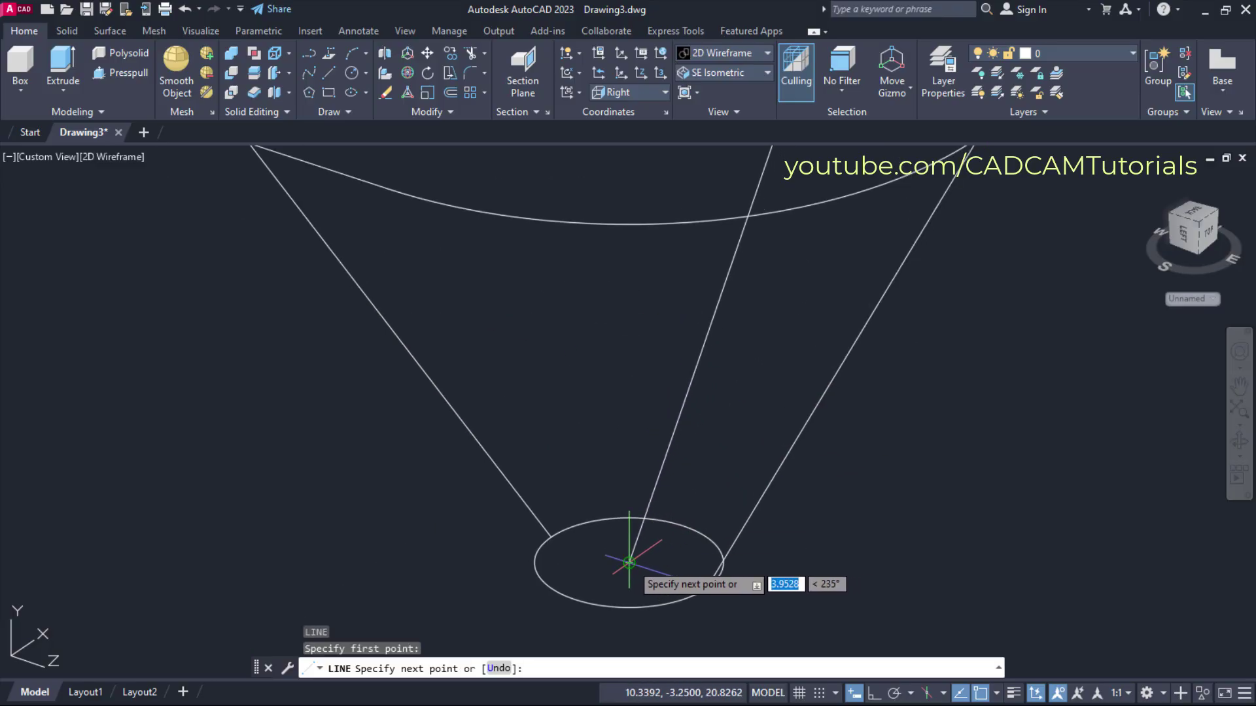
click(682, 524)
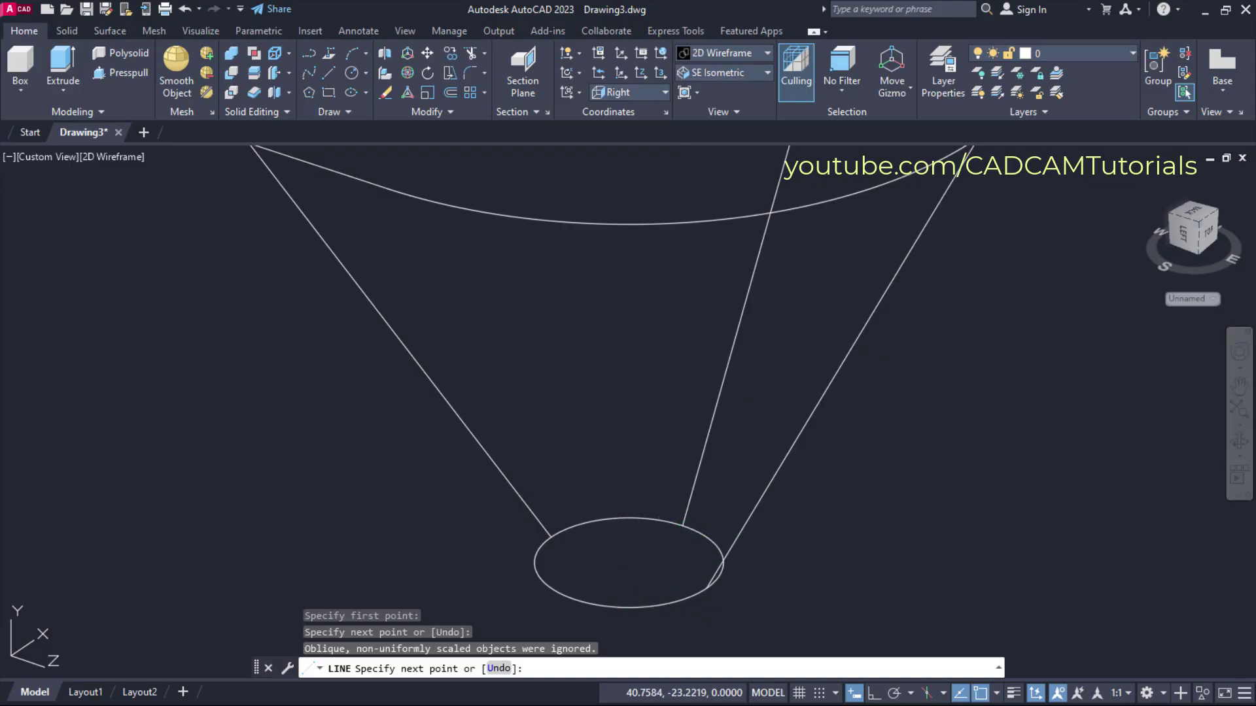
key(Return)
Draw a line from the larger circle's front quadrant to the point where the opening's front straight edge meets the large arc
key(Return)
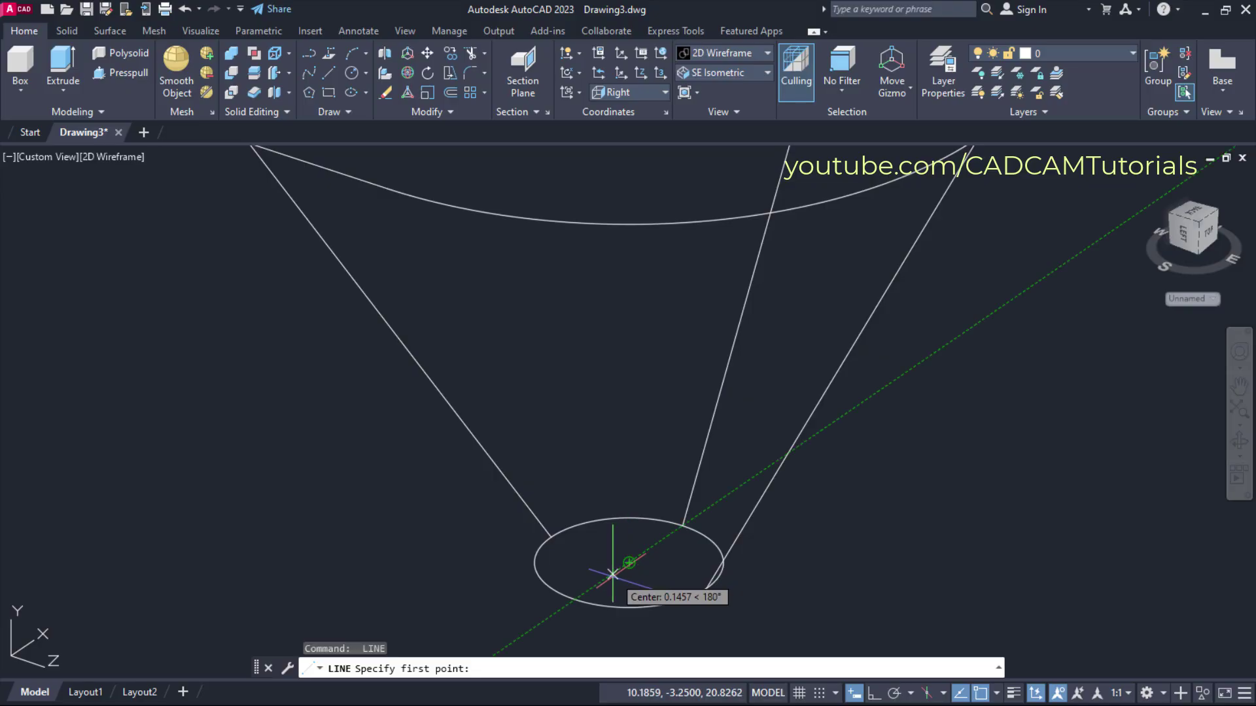
click(575, 594)
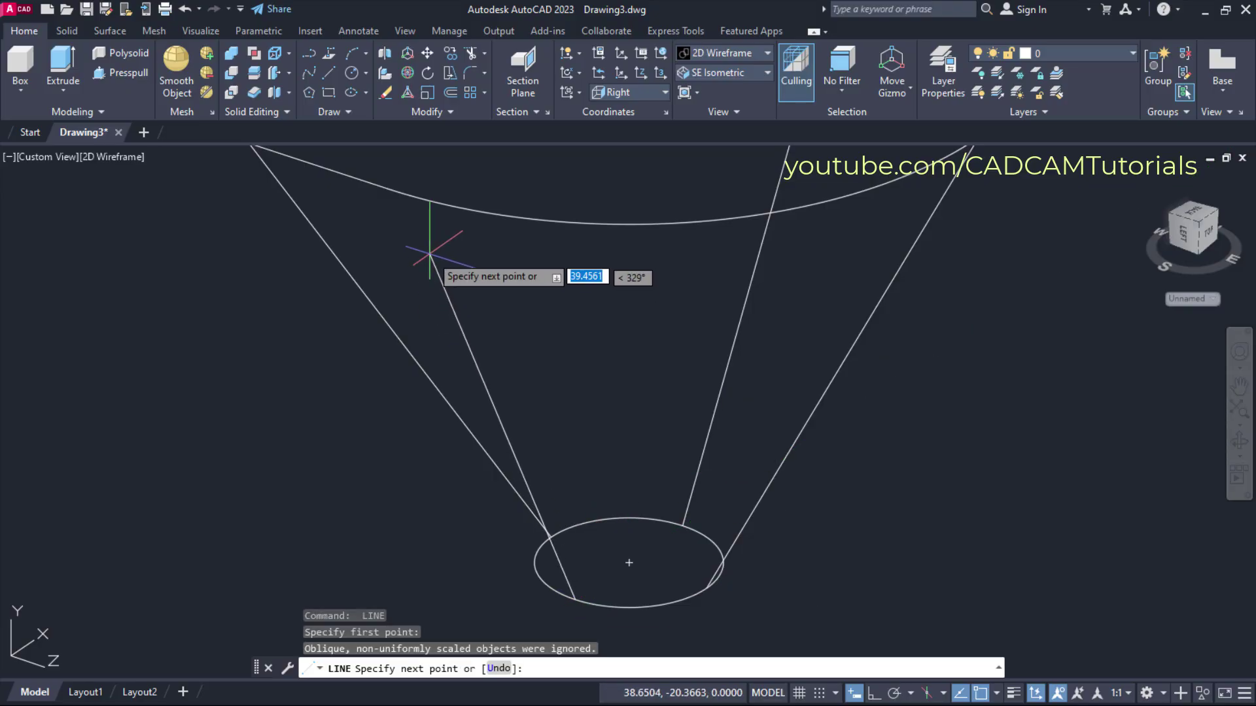
click(388, 188)
key(Escape)
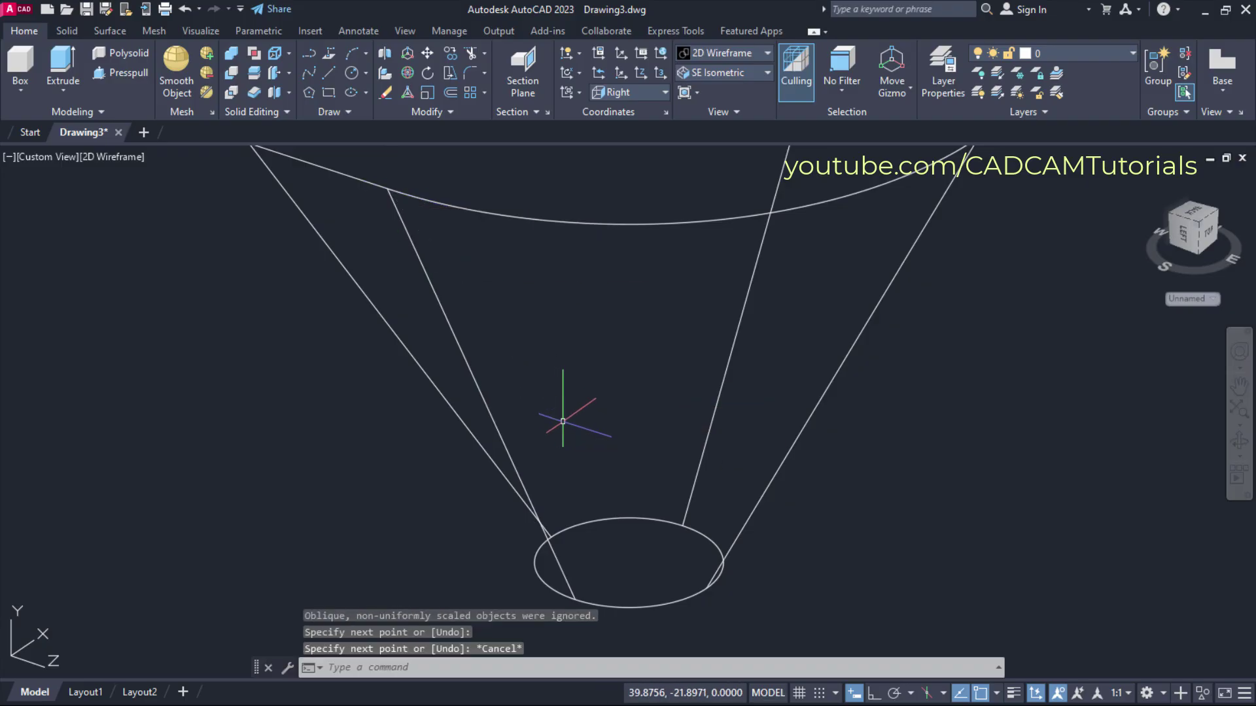
Copy the larger and smaller circles together to an empty area beside the funnel wireframe
scroll(654, 485, down, 5)
mouse_move(536, 510)
shift+middle_down()
mouse_move(552, 563)
mouse_move(518, 569)
mouse_move(519, 499)
mouse_move(639, 540)
mouse_move(571, 533)
shift+middle_up()
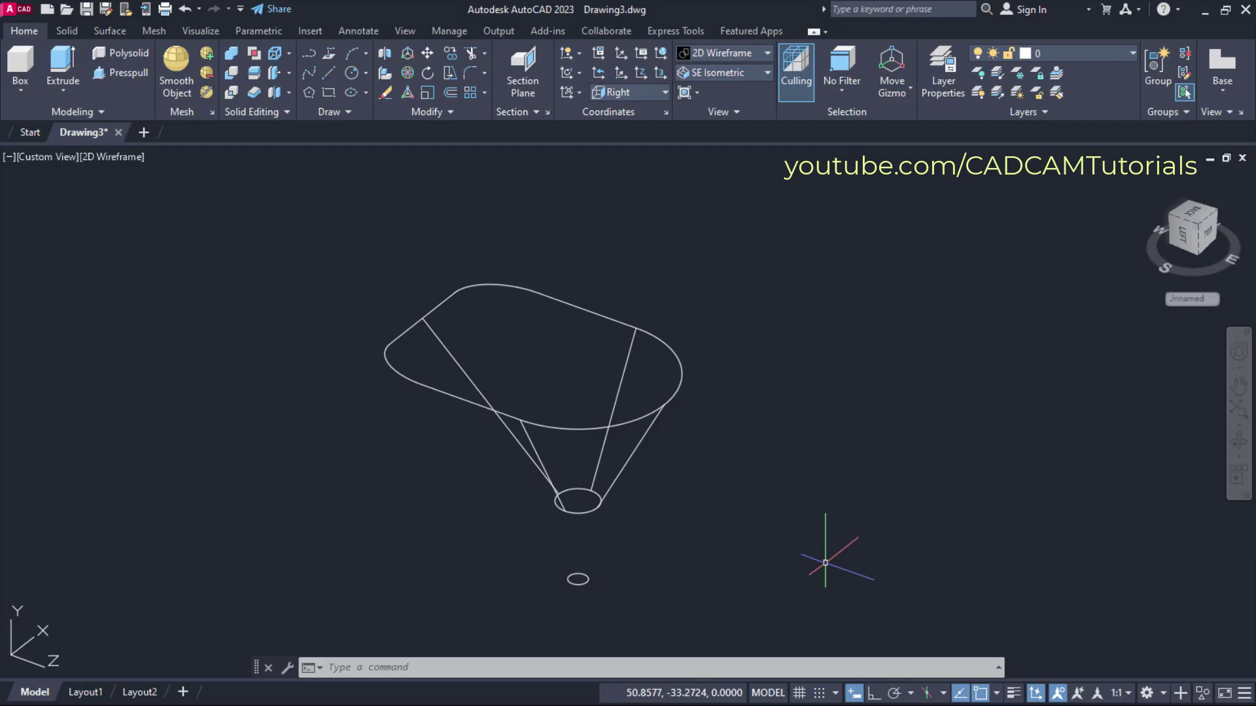
middle_drag(748, 560, 654, 504)
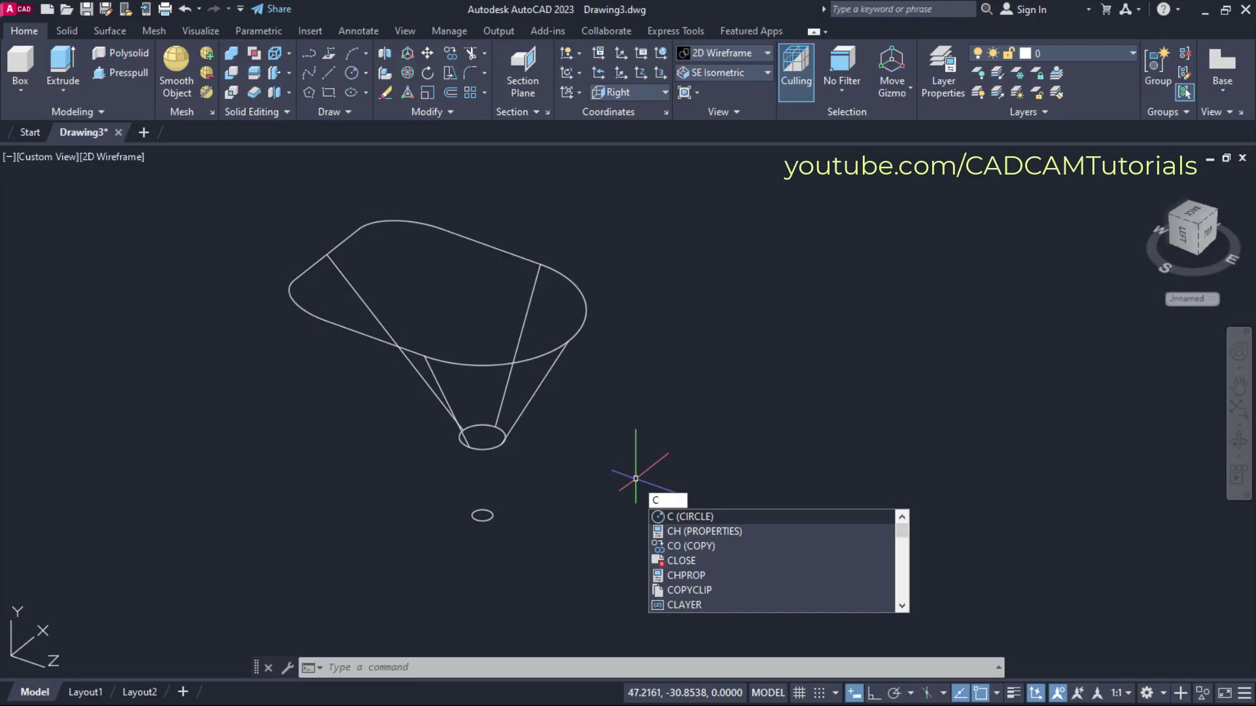
text(o)
key(Return)
click(486, 451)
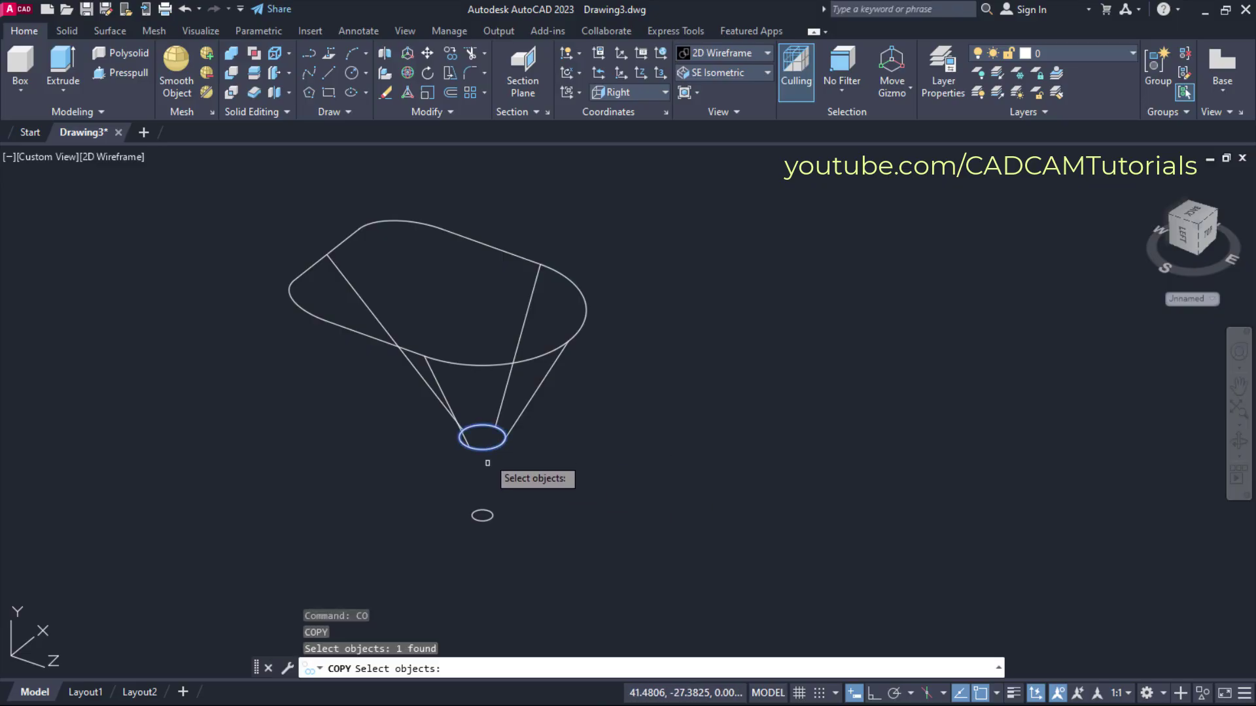
click(484, 521)
key(Return)
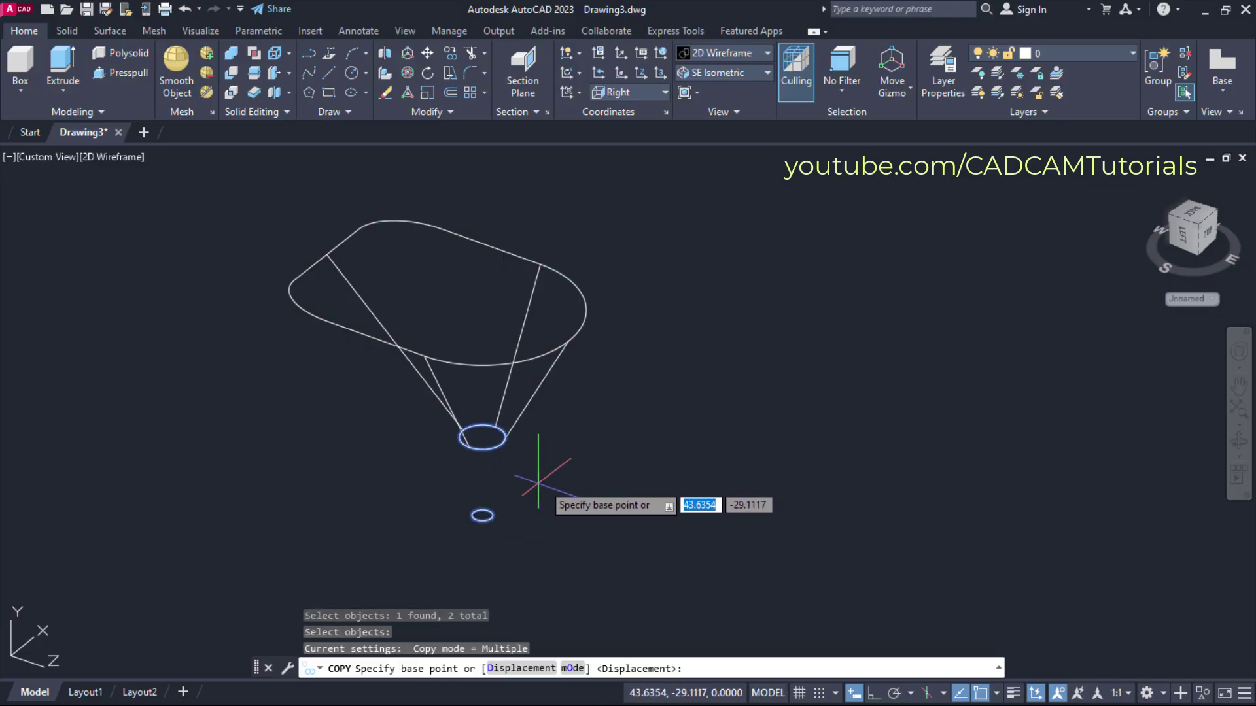
click(492, 481)
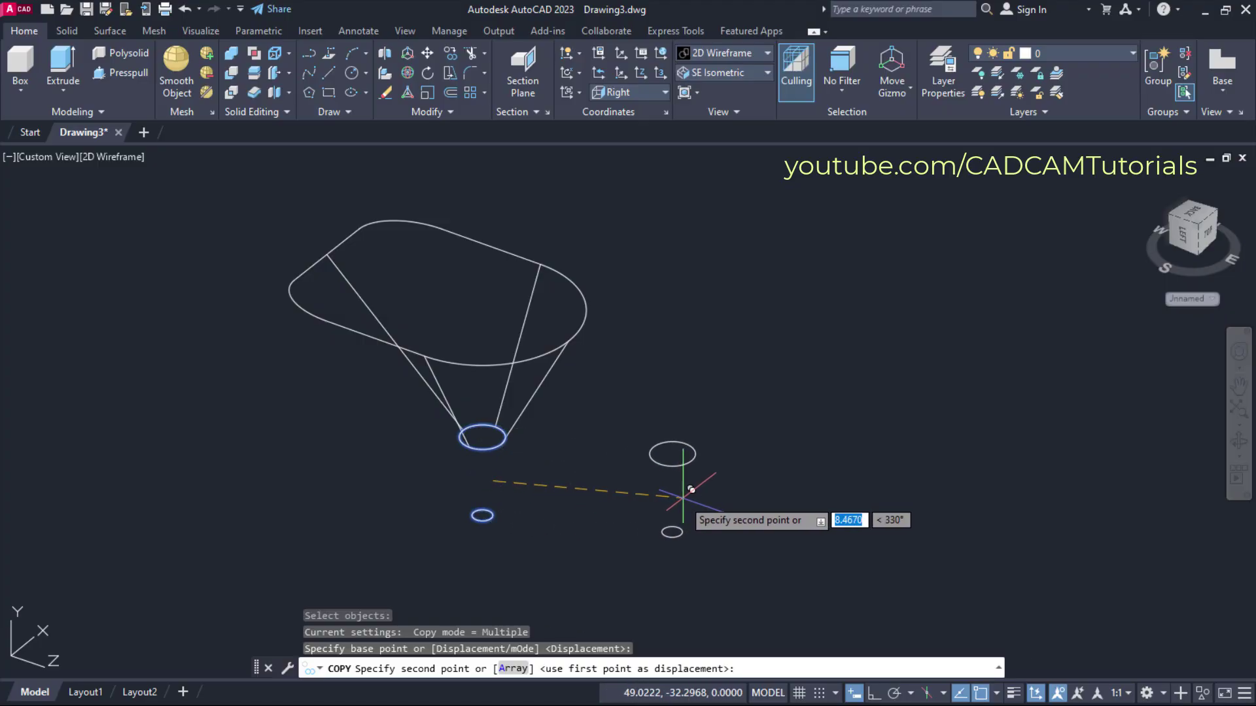
click(687, 492)
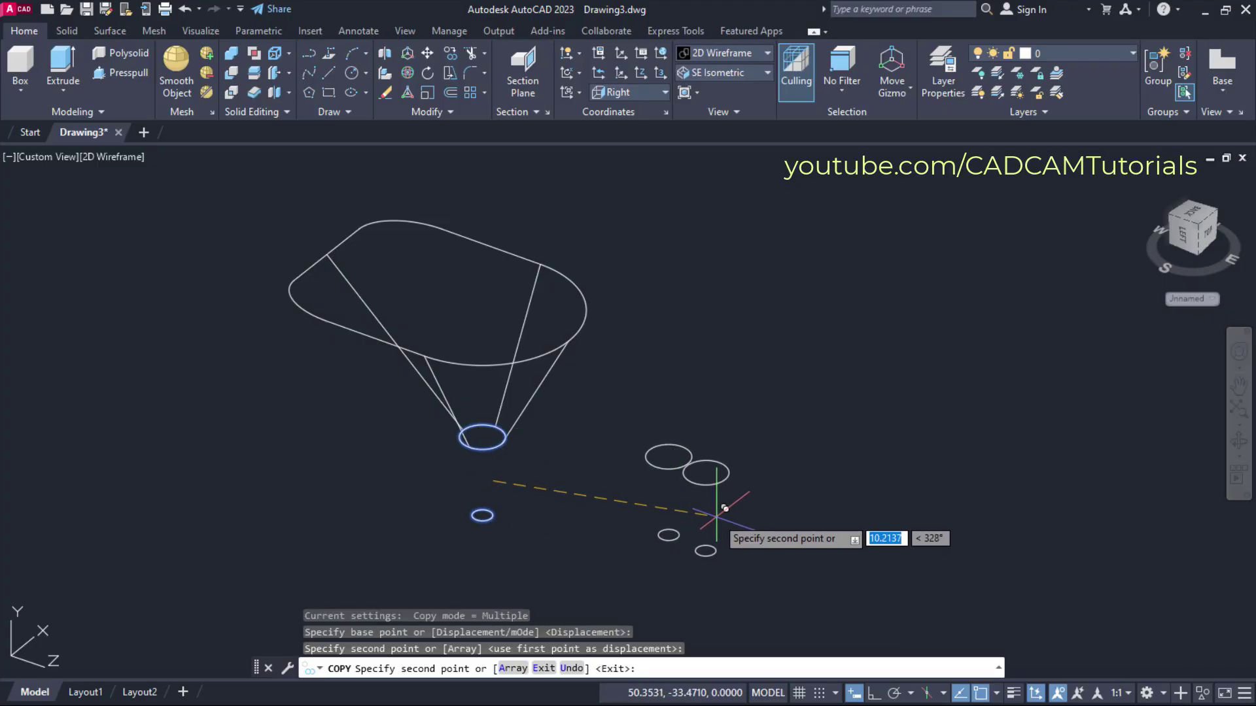
key(Escape)
Join all the lines and arcs of the funnel's opening outline into one closed profile
scroll(431, 321, up, 2)
mouse_move(431, 320)
middle_down()
mouse_move(533, 390)
mouse_move(566, 384)
middle_up()
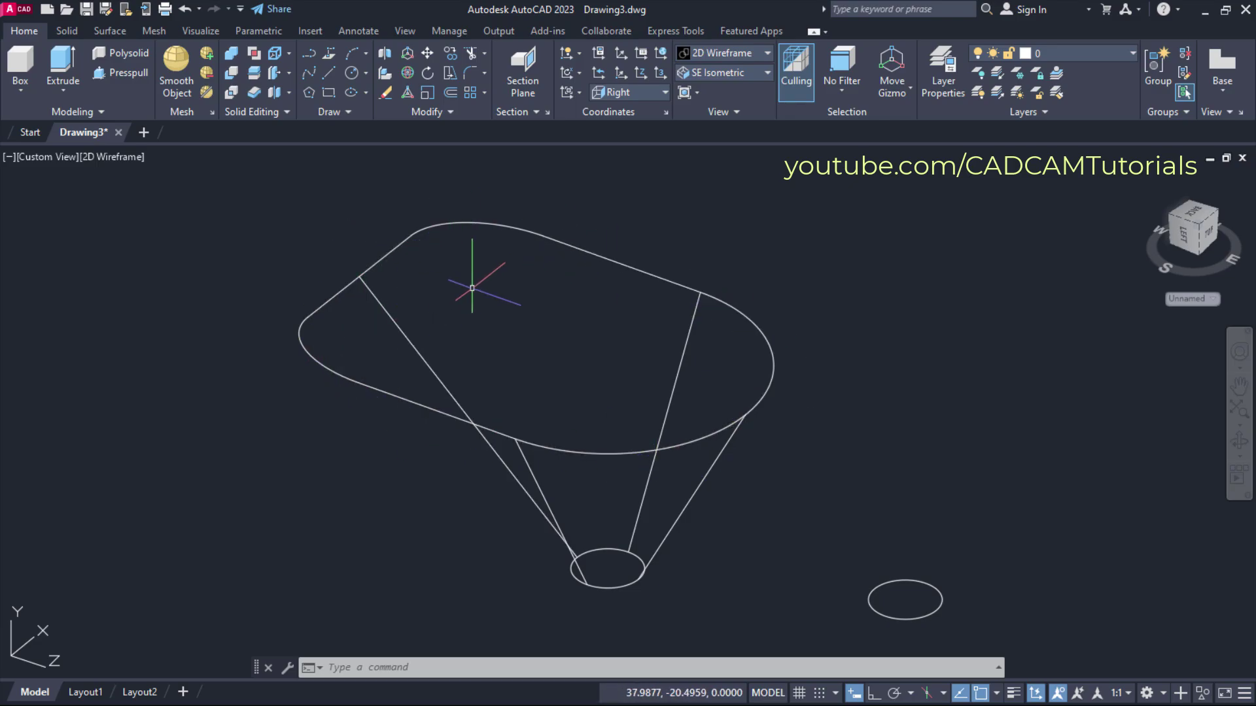
text(j)
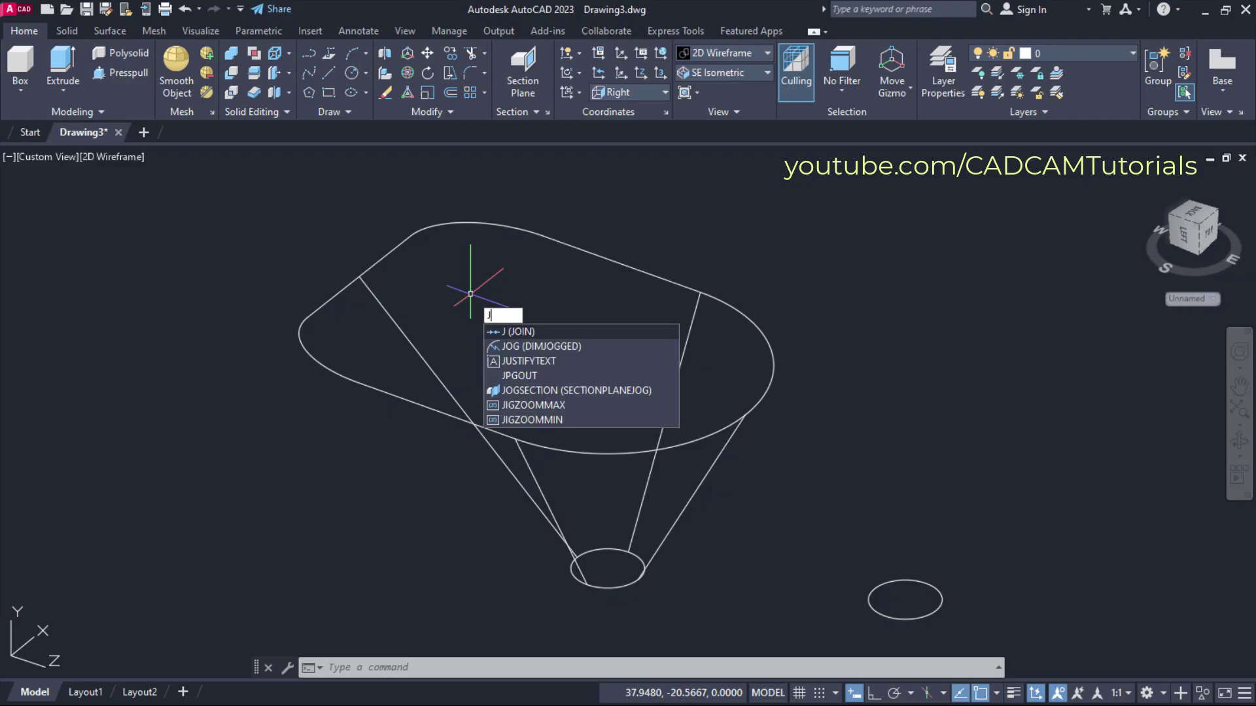
key(Return)
click(575, 204)
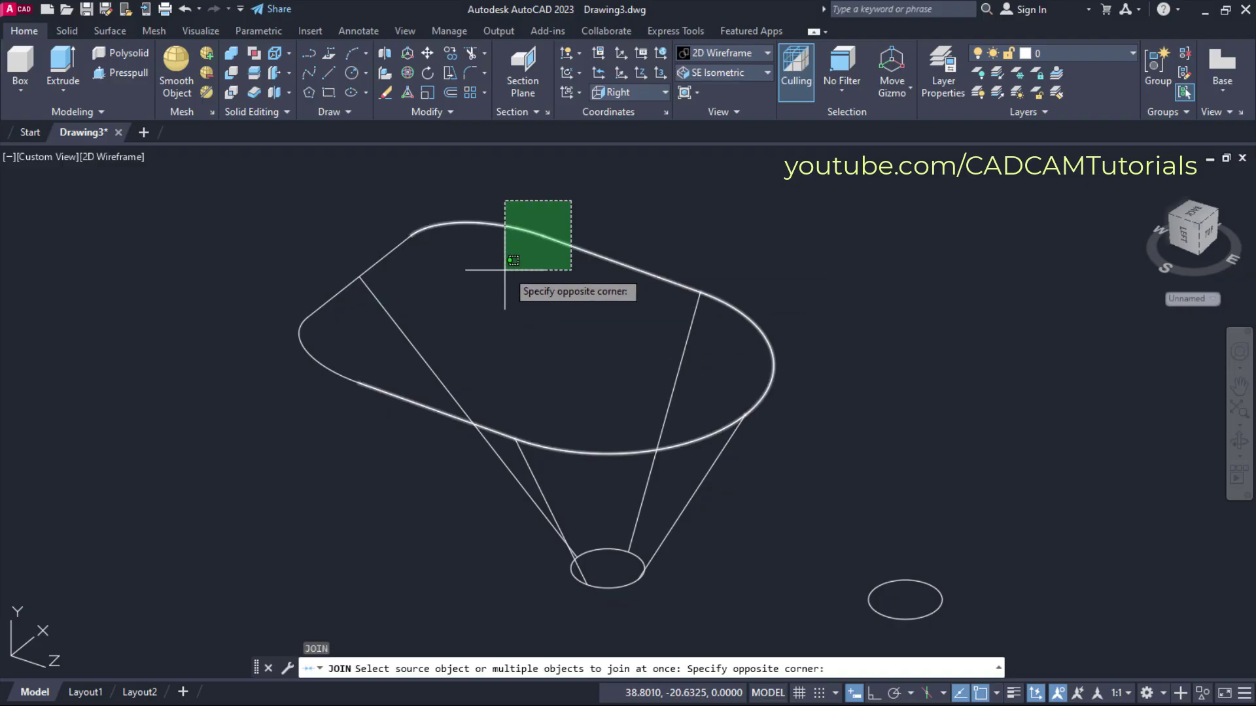
click(508, 278)
click(369, 368)
click(322, 419)
click(324, 302)
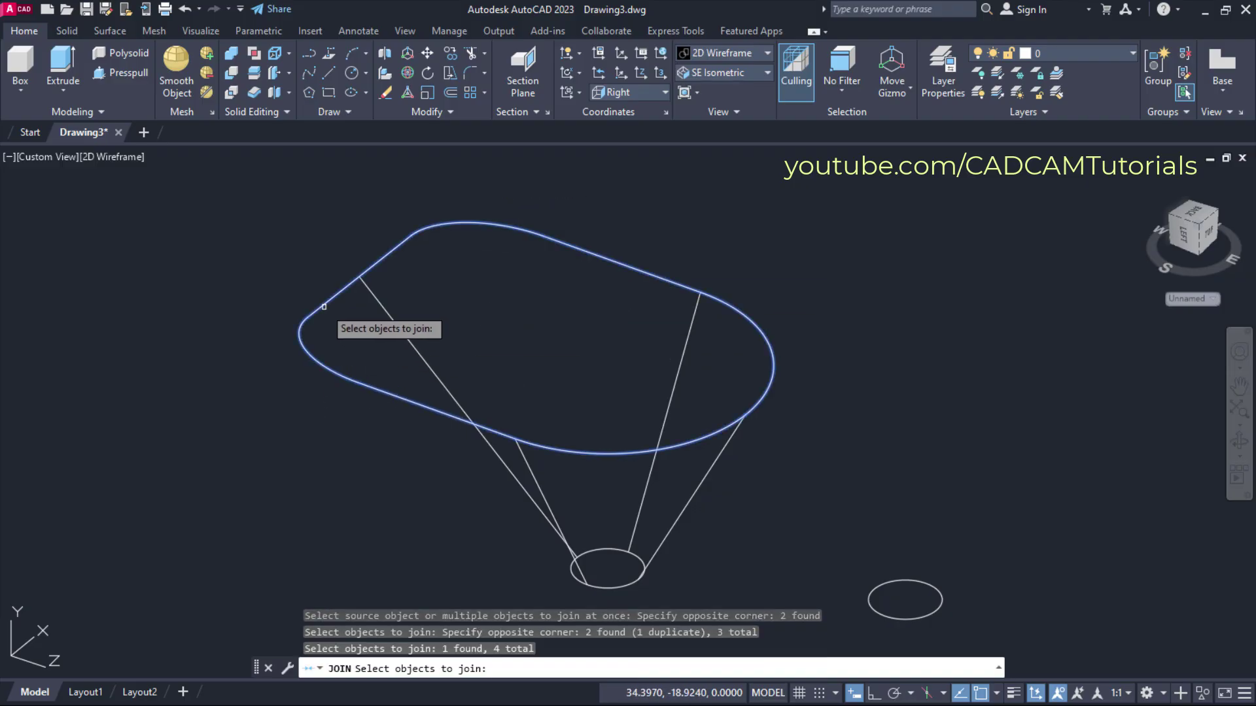
key(Return)
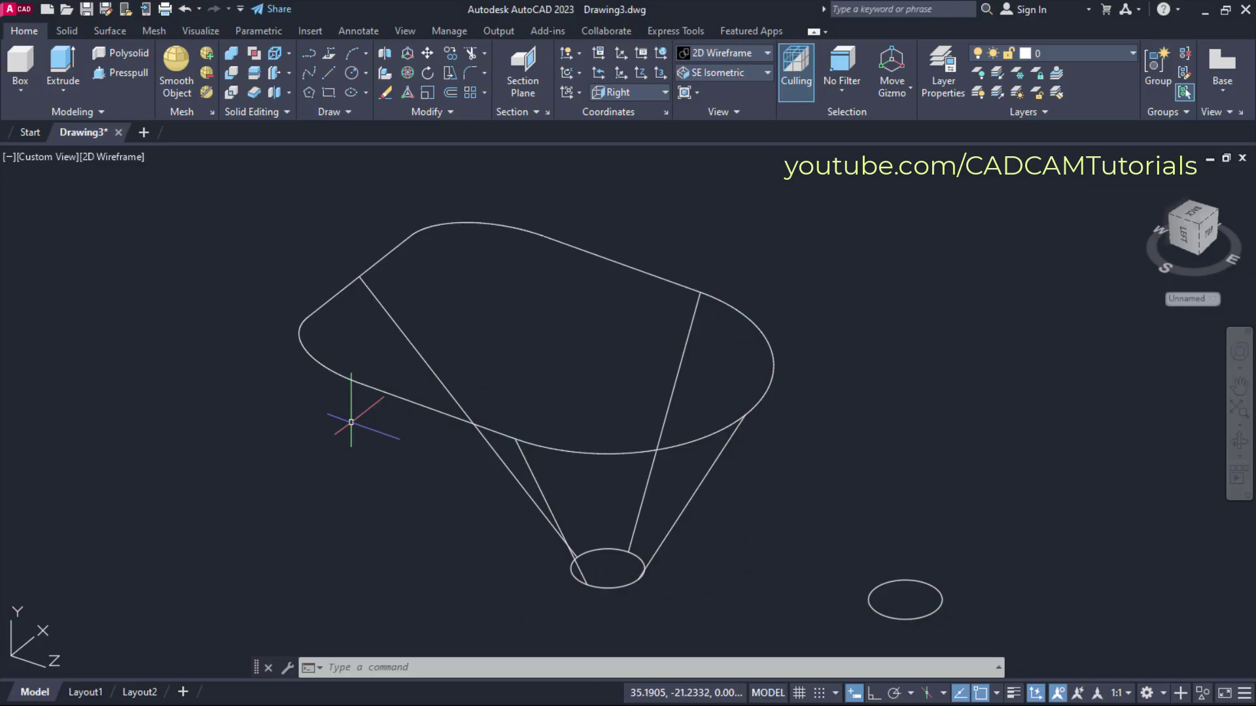
Loft the larger spout circle to the closed opening outline, using the four straight connecting lines as guides
click(63, 91)
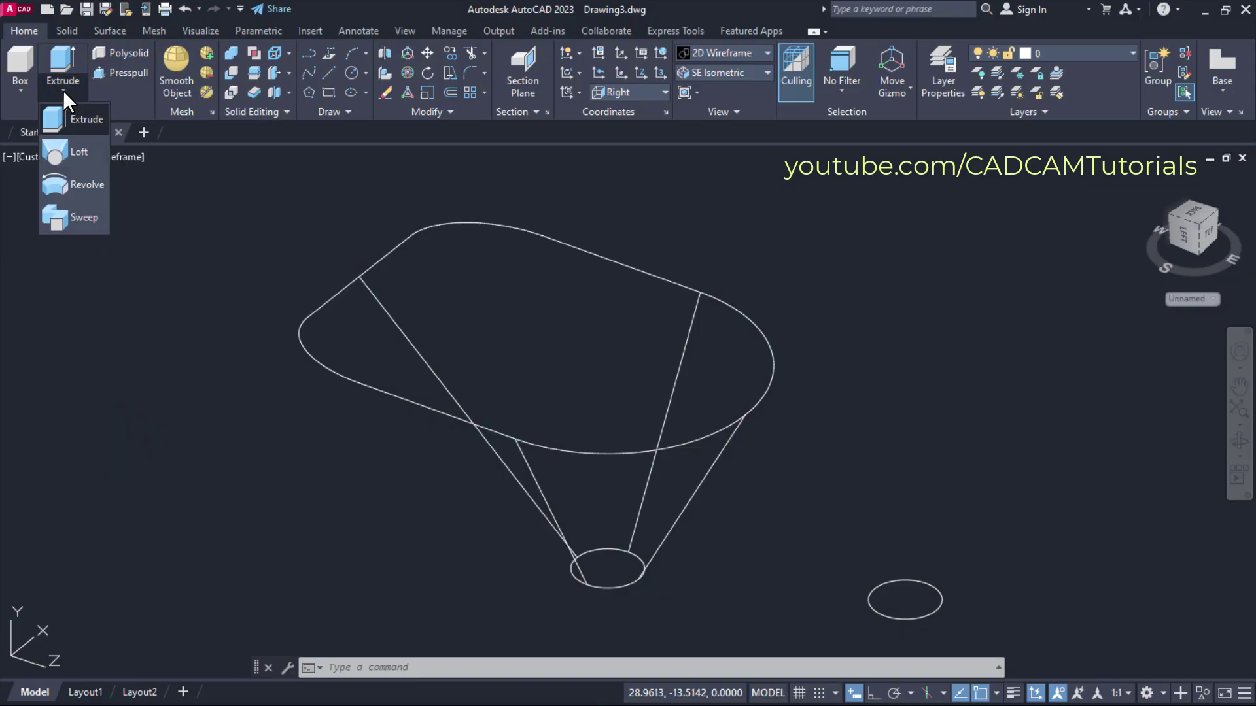
click(58, 155)
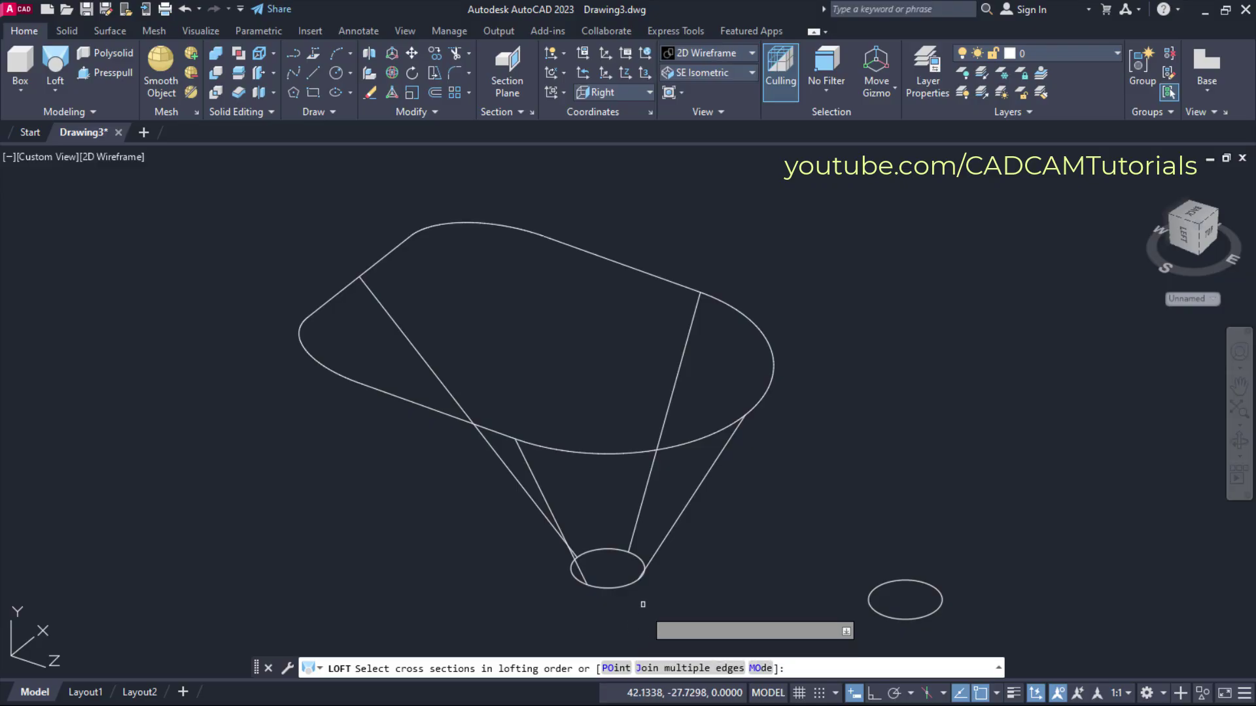
click(618, 586)
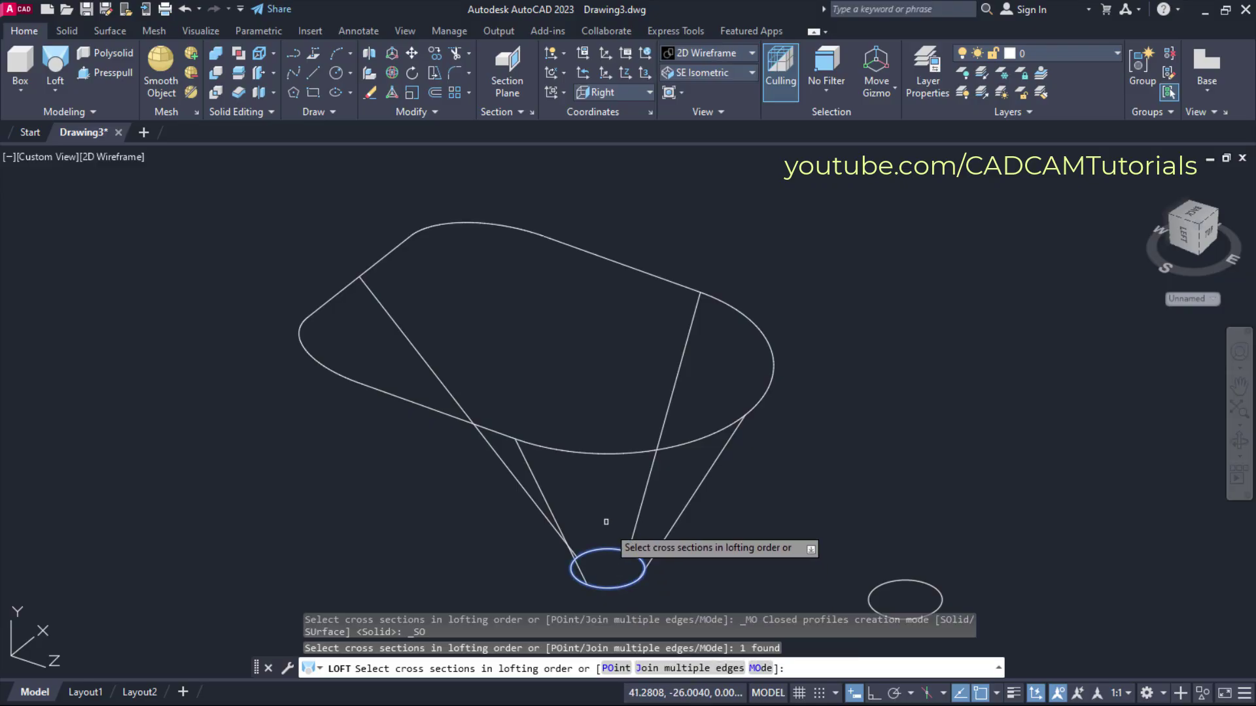
click(595, 452)
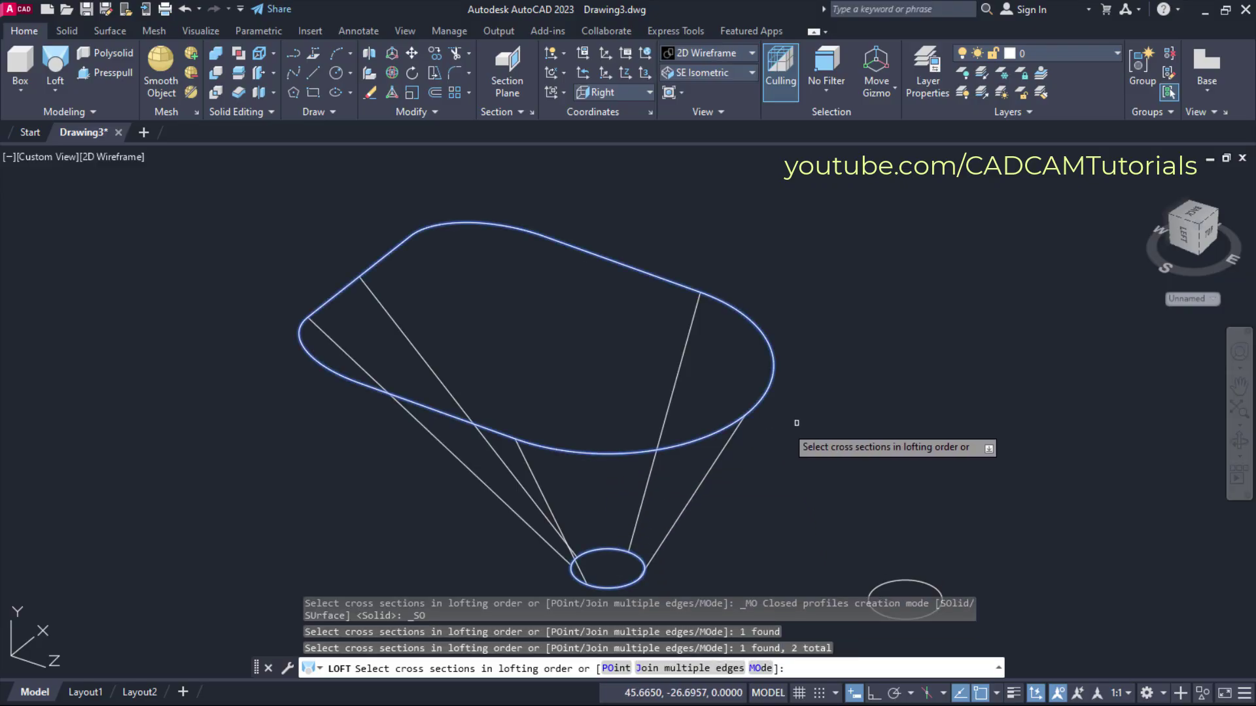
key(Return)
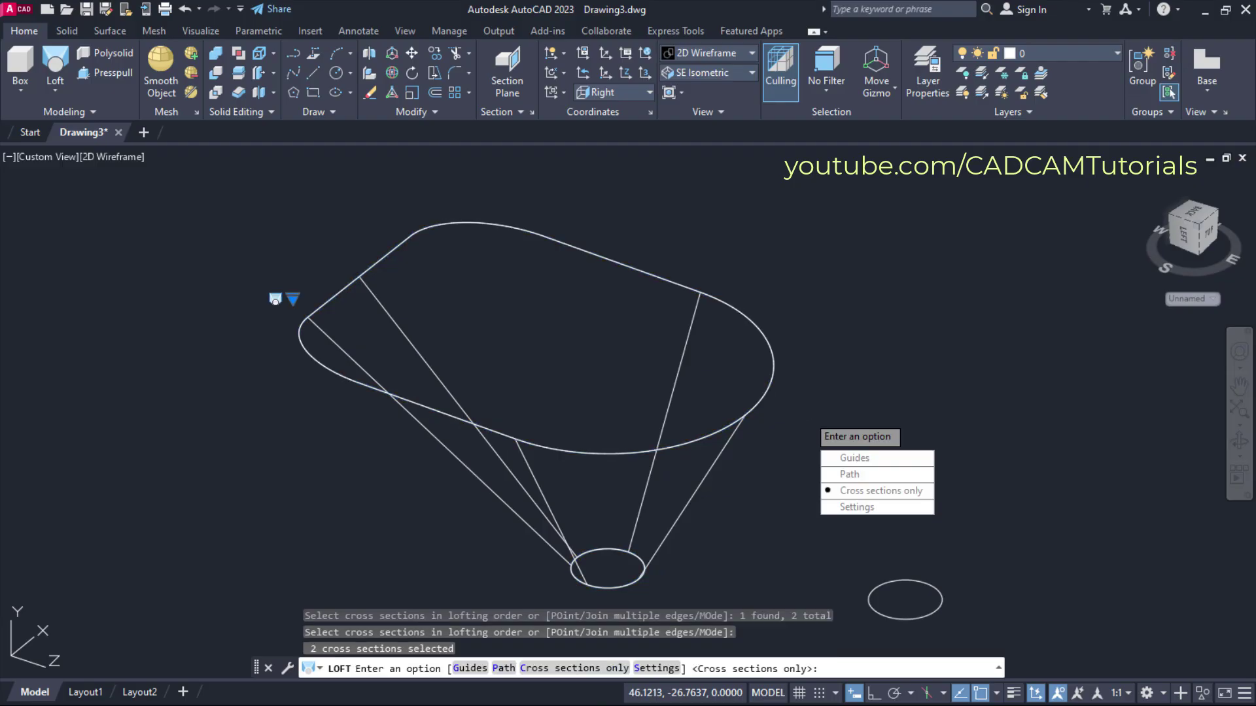
click(850, 458)
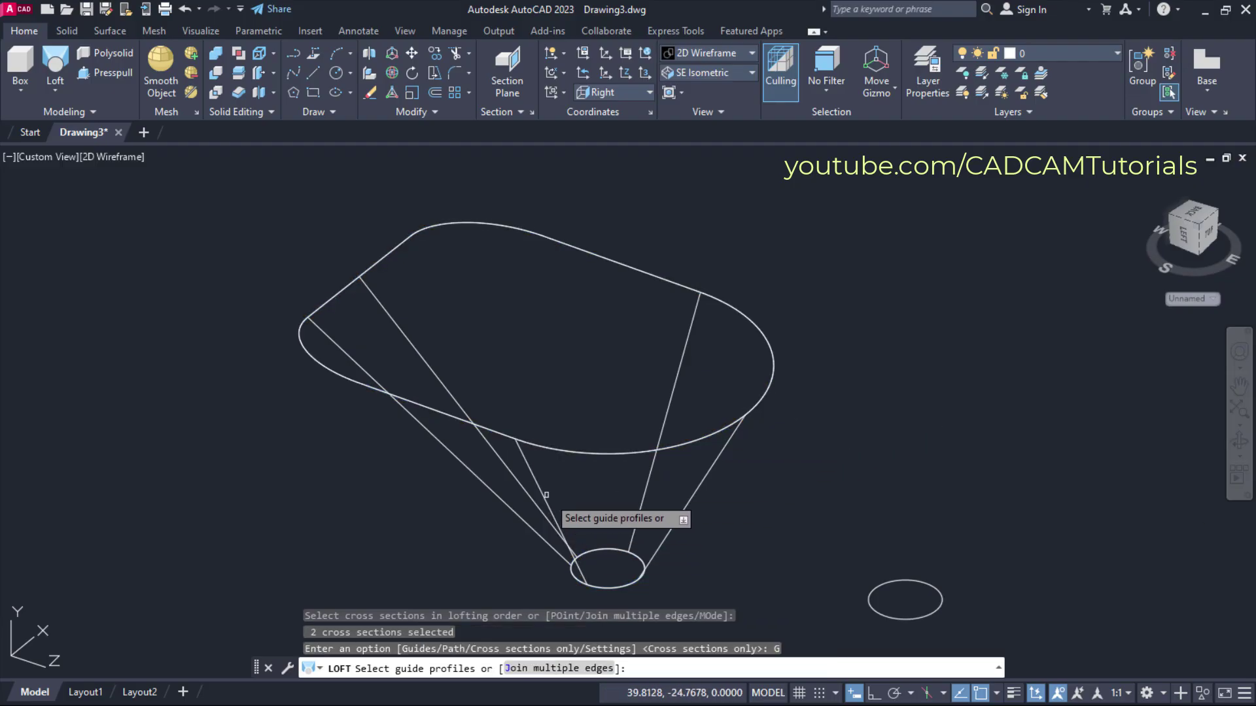
click(534, 477)
click(428, 368)
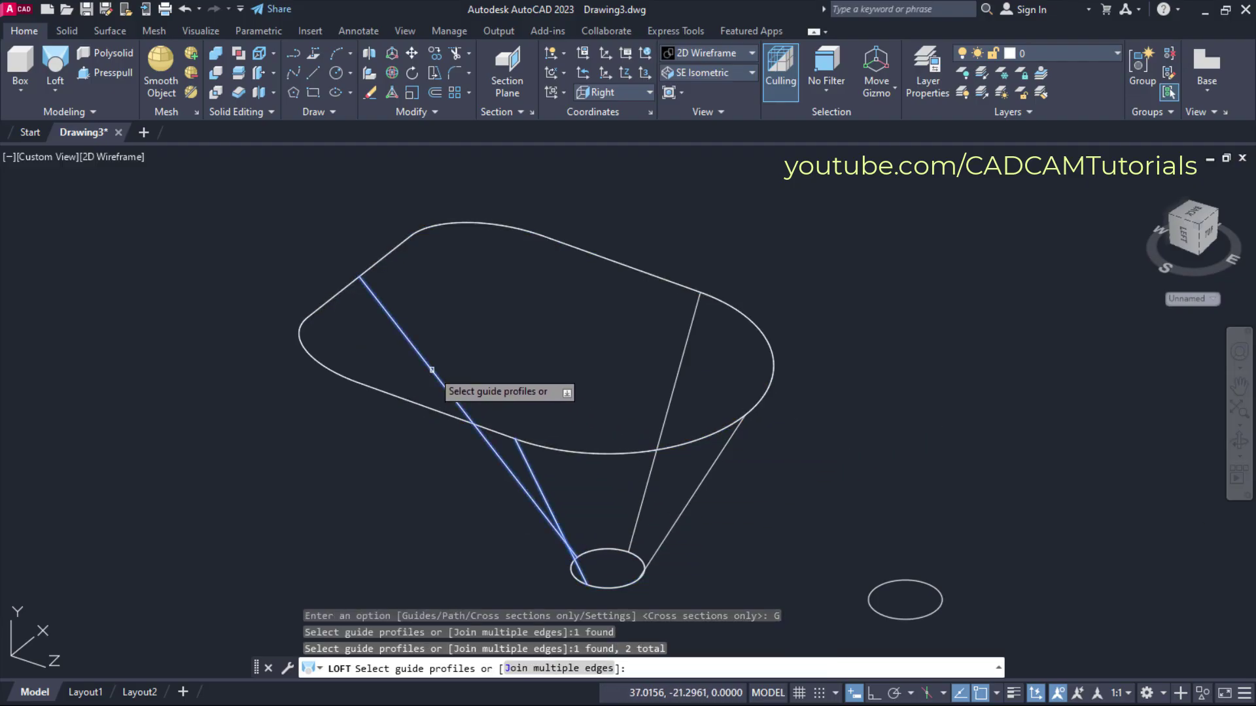
click(675, 380)
click(714, 464)
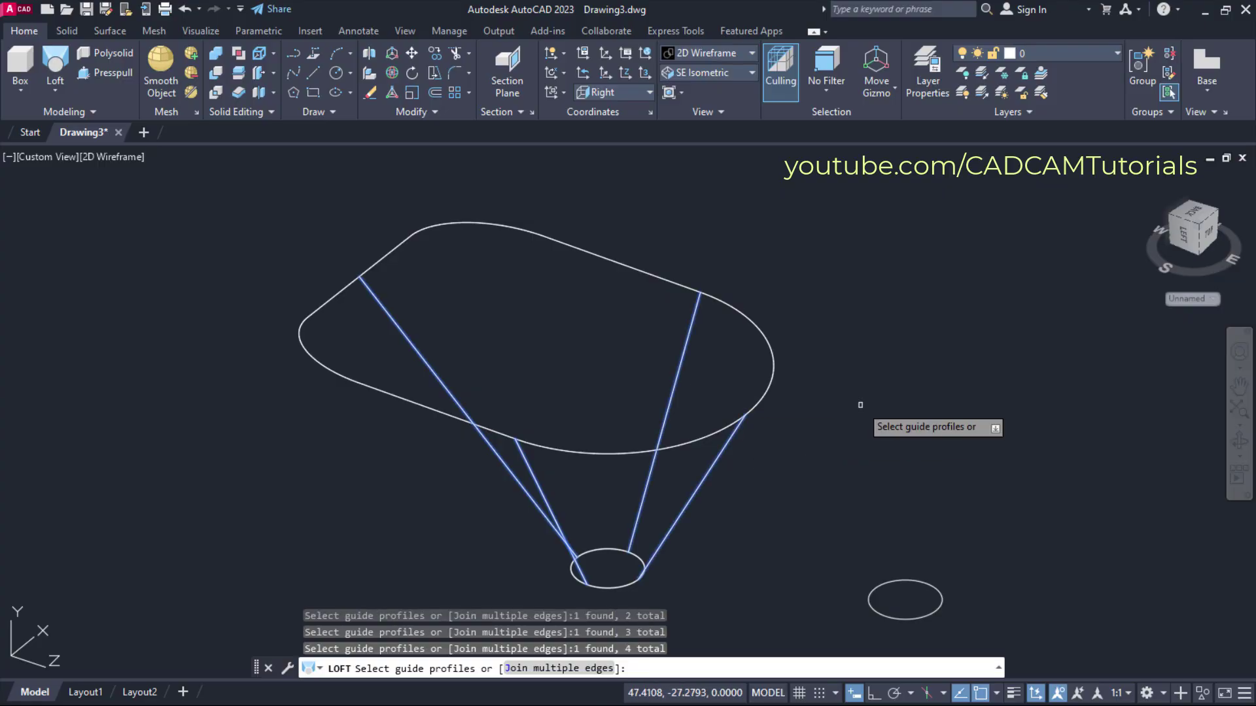
key(Escape)
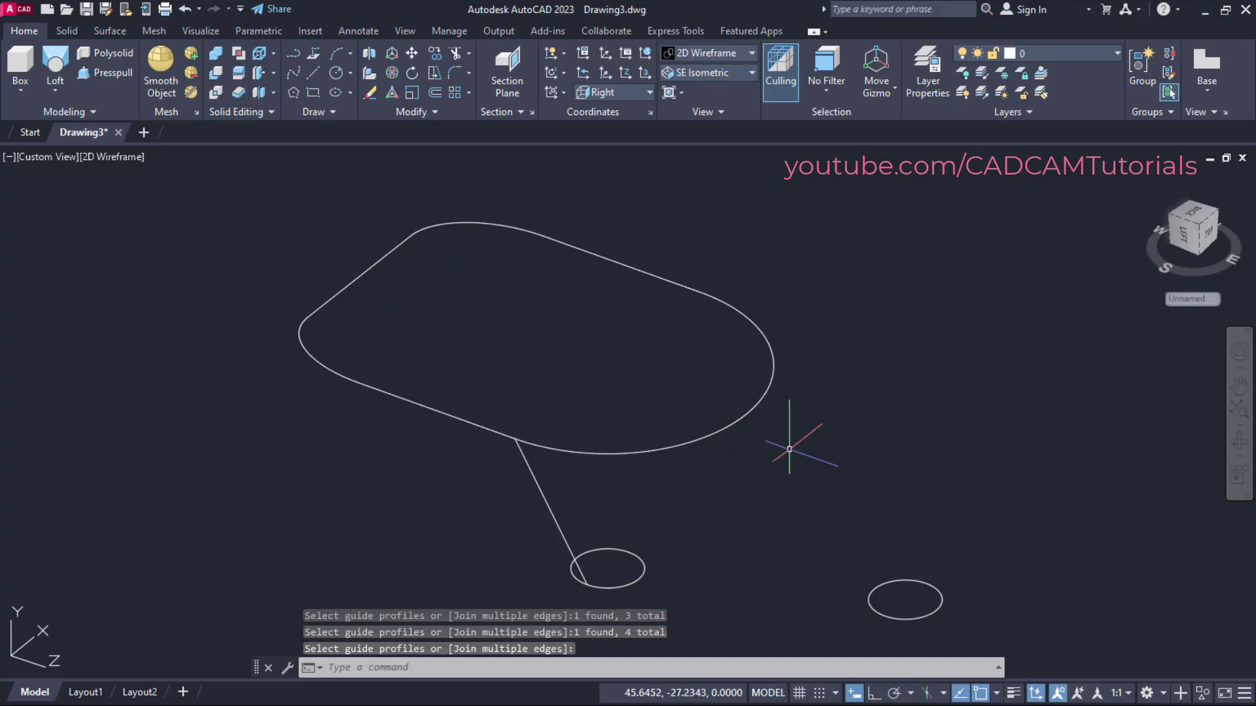
Set the visual style to Shaded and view the lofted funnel body from above
click(700, 53)
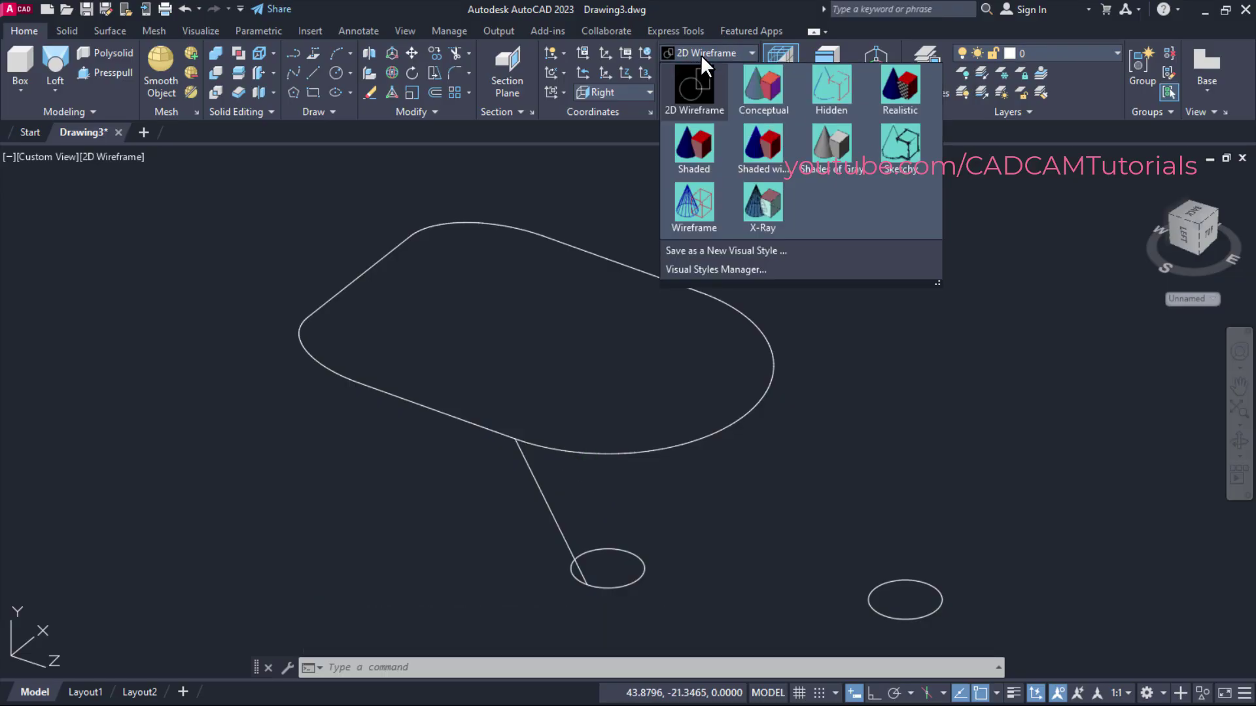
click(697, 154)
mouse_move(723, 202)
shift+middle_down()
mouse_move(728, 288)
mouse_move(513, 359)
mouse_move(582, 415)
mouse_move(726, 333)
mouse_move(754, 342)
mouse_move(734, 366)
mouse_move(434, 390)
shift+middle_up()
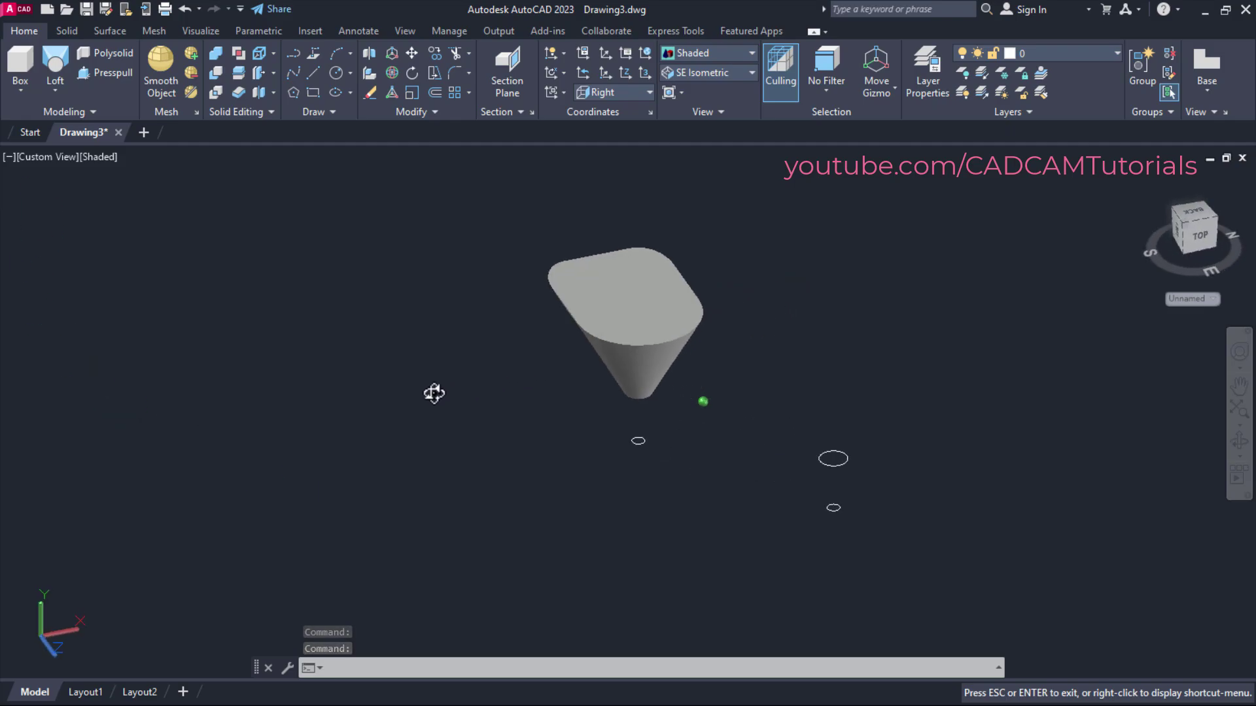
Loft the copied larger circle to the copied smaller circle using cross sections only to form the tapered spout
middle_drag(1022, 512, 528, 485)
middle_drag(649, 451, 672, 490)
scroll(650, 493, up, 2)
middle_drag(560, 476, 631, 487)
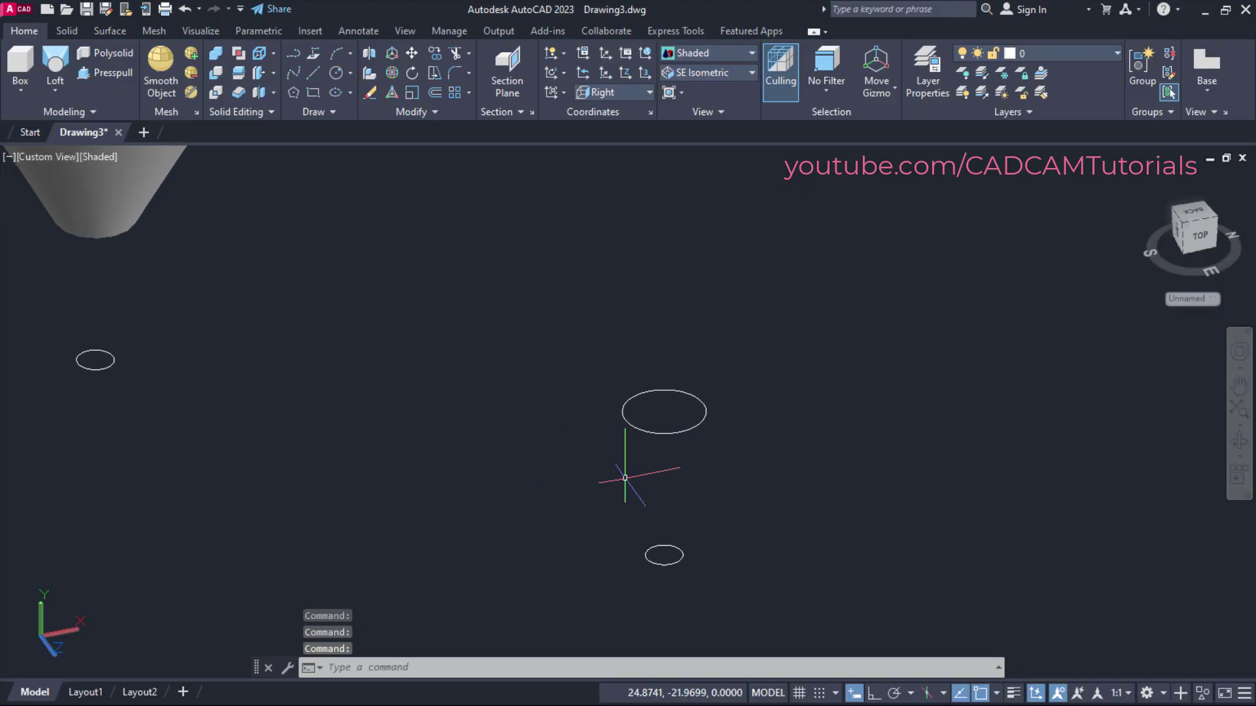
click(58, 65)
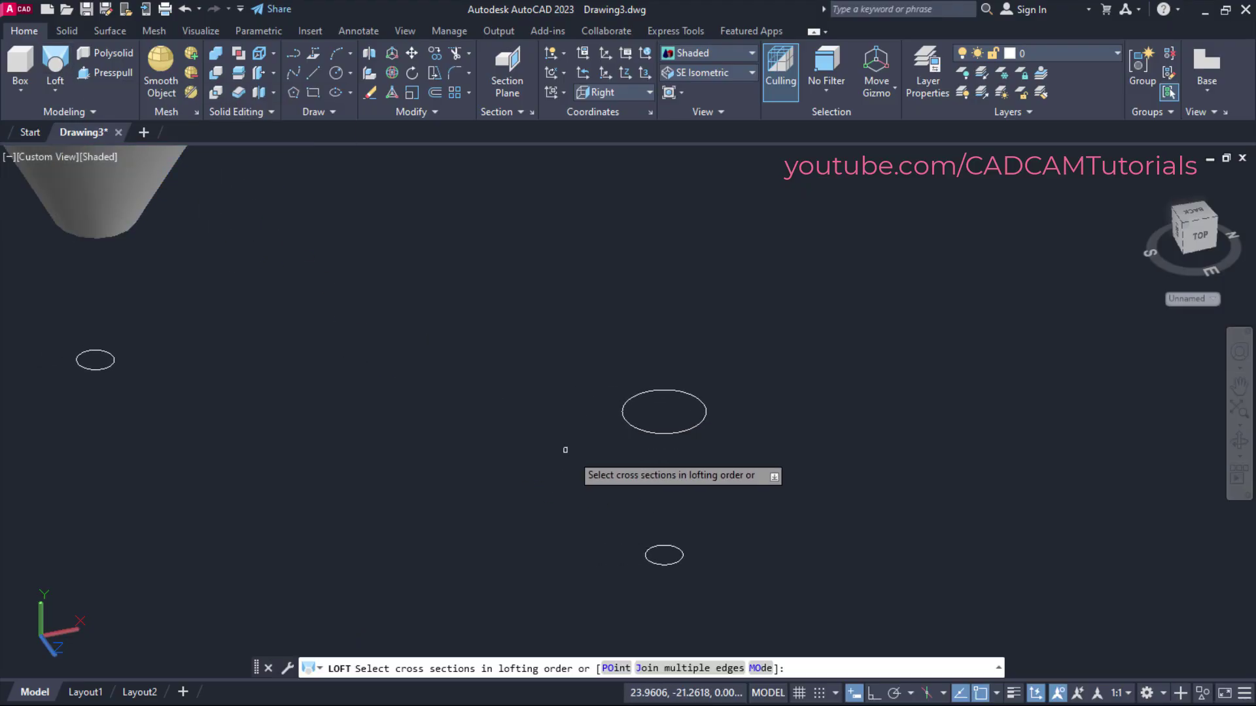
click(677, 432)
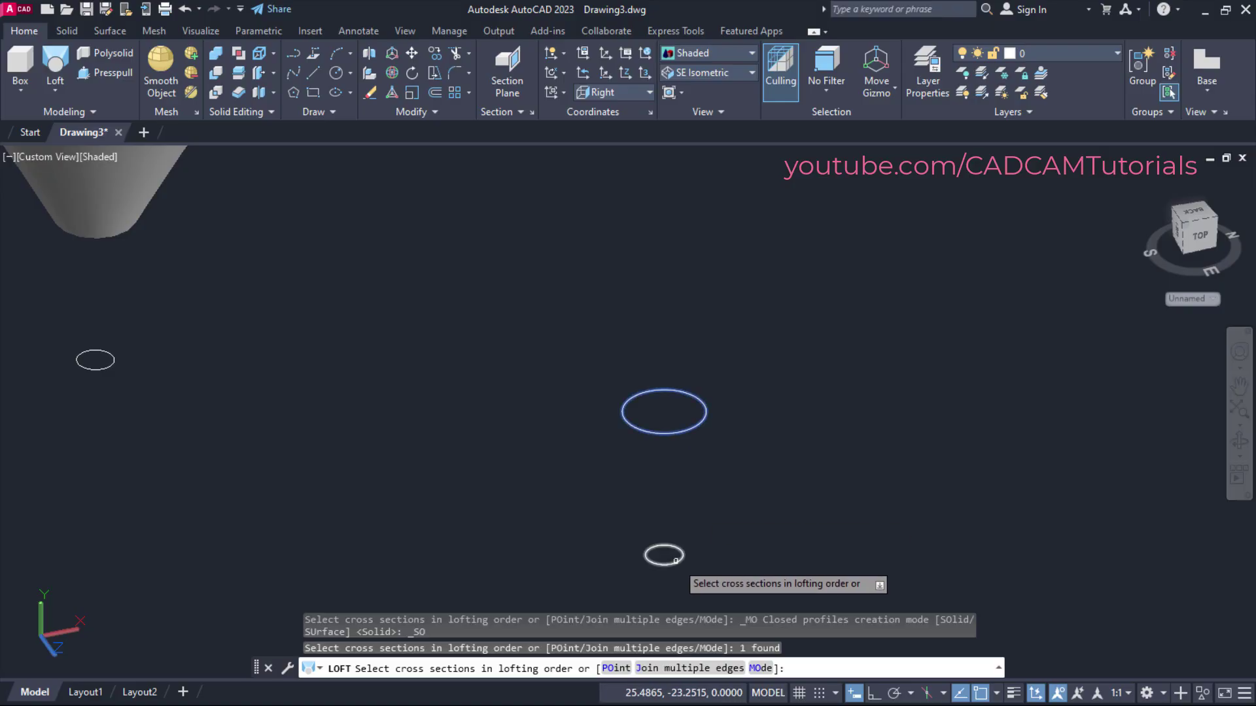
click(679, 563)
key(Return)
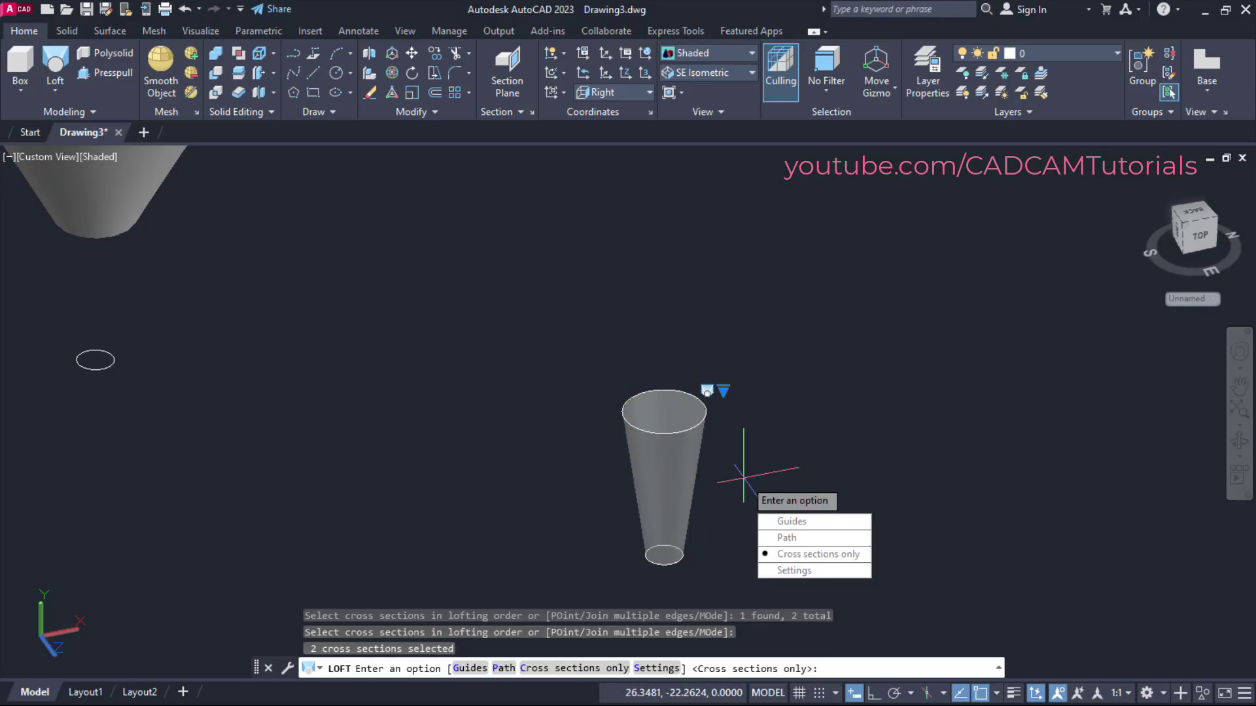
click(794, 552)
Move the tapered spout from its top face centre to the centre of the funnel body's bottom circle
middle_drag(725, 482, 831, 554)
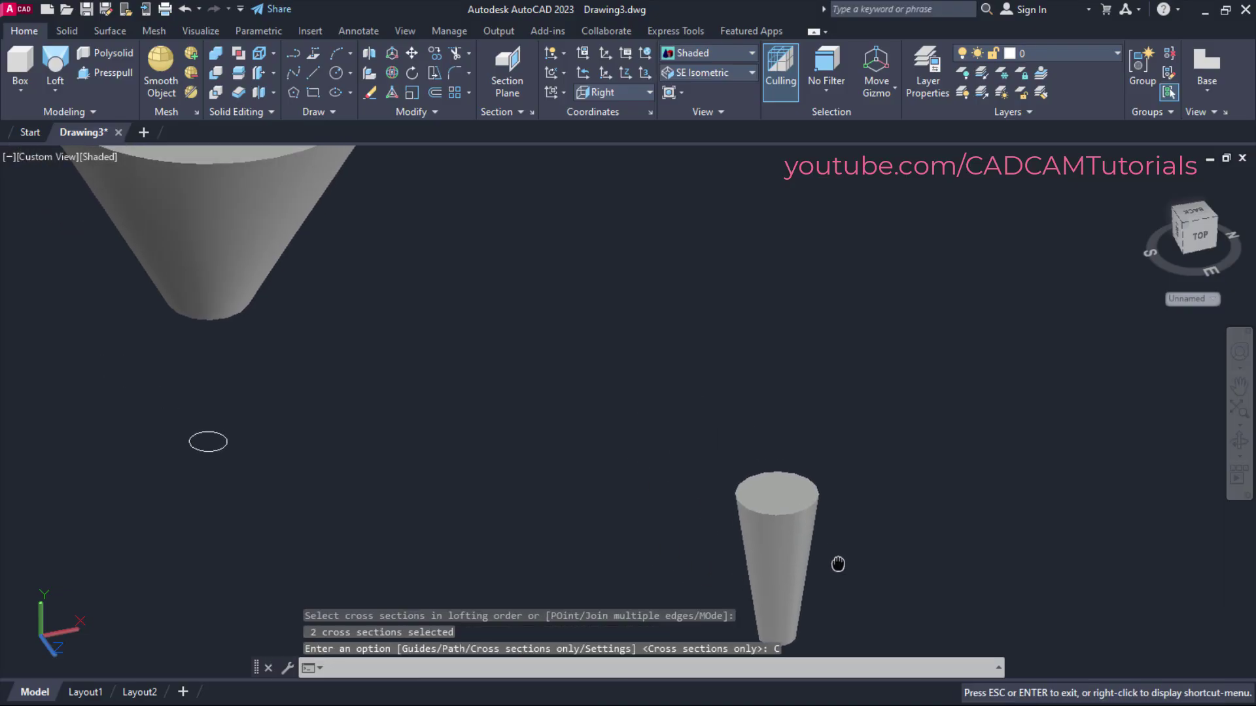
scroll(831, 554, down, 3)
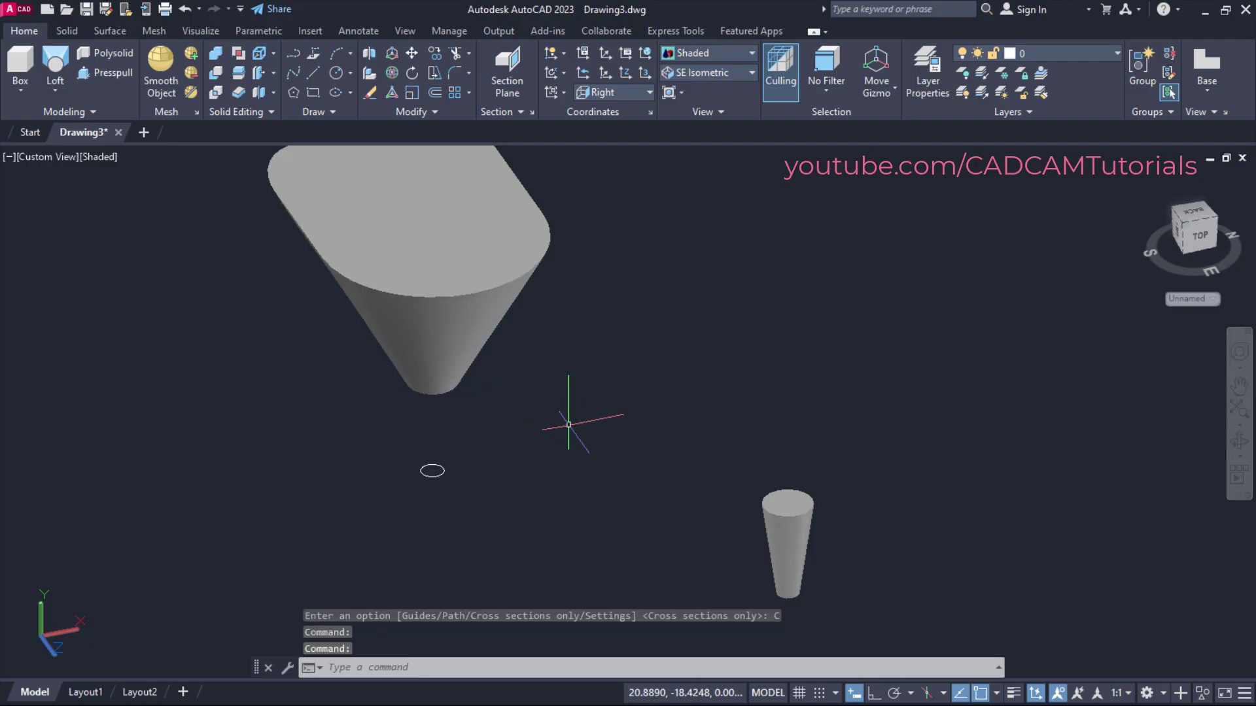
text(m)
key(Return)
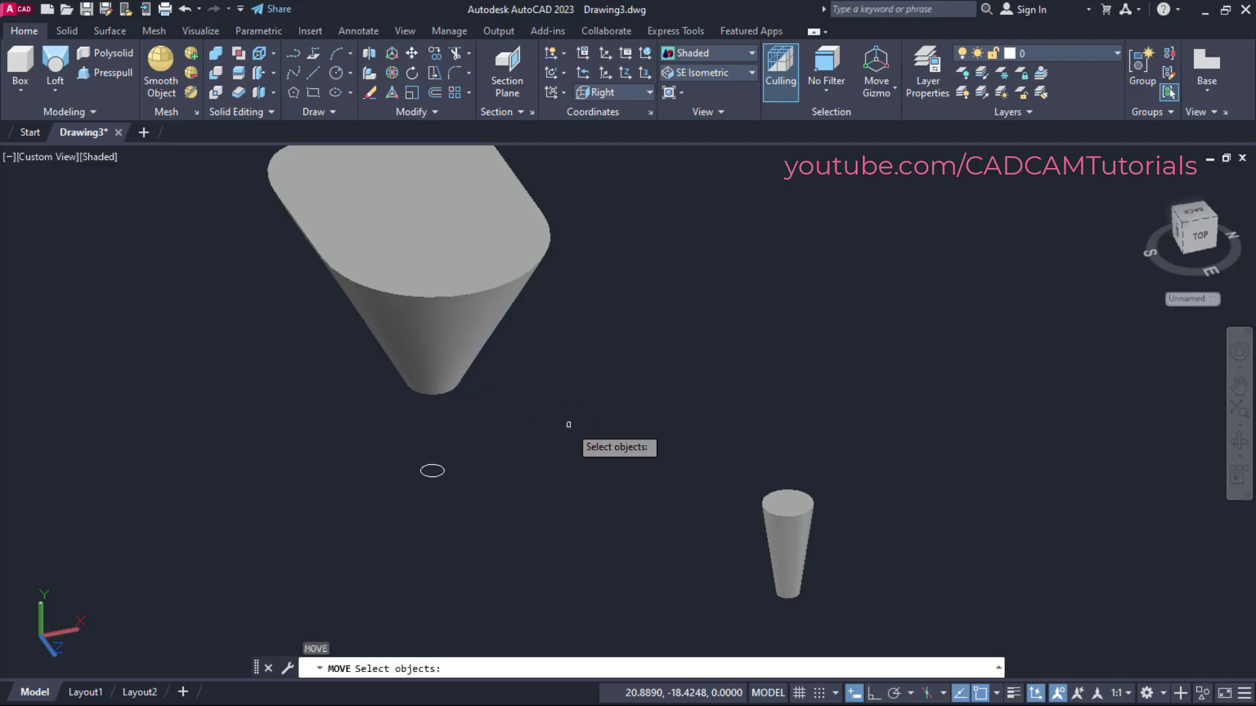
click(766, 526)
key(Return)
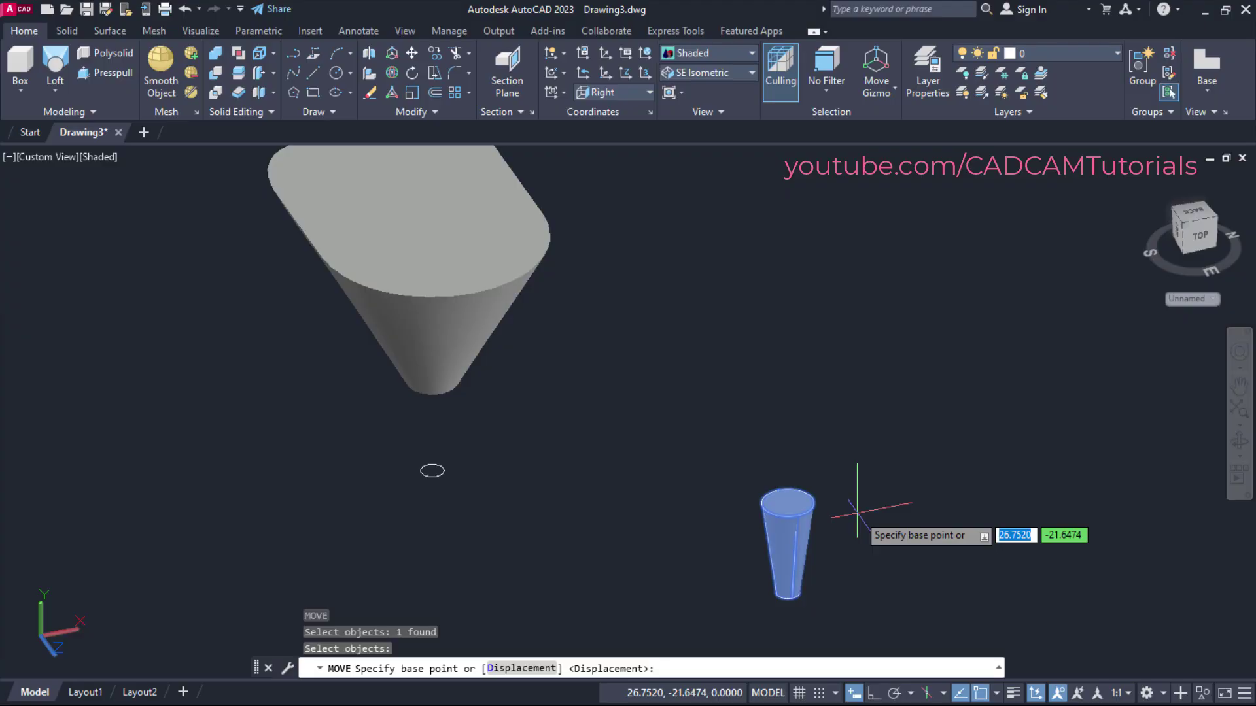
click(787, 504)
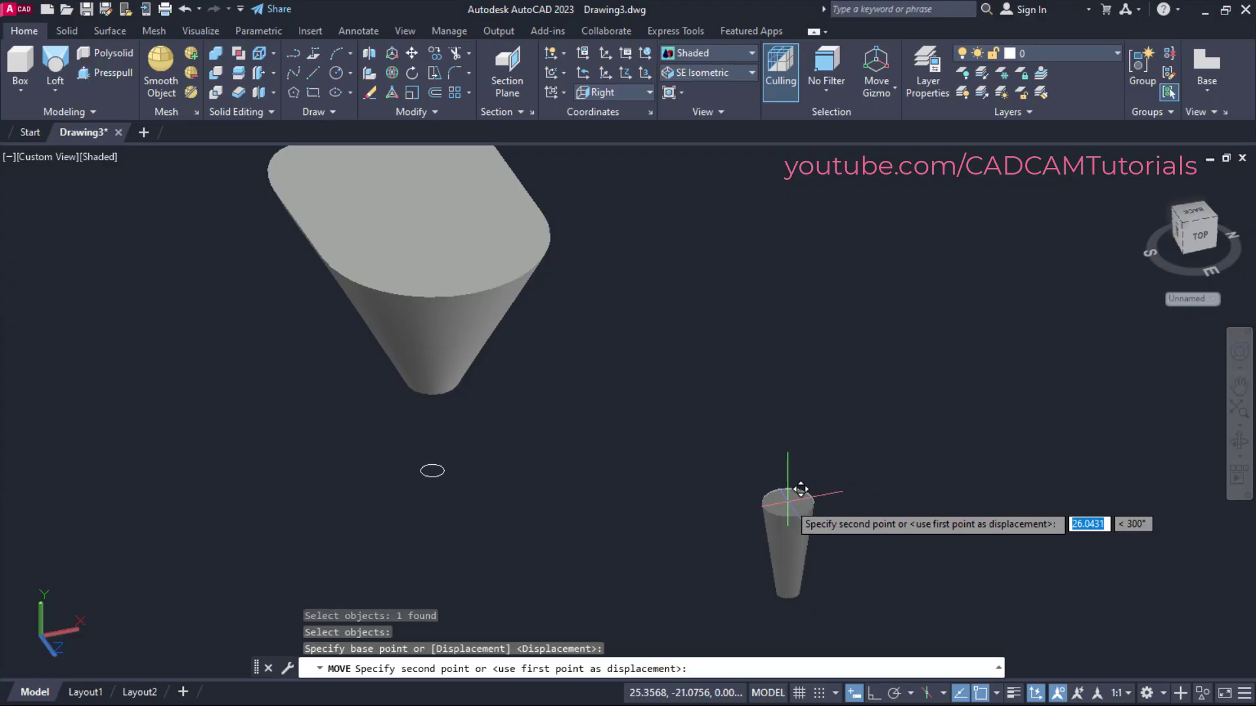
click(432, 380)
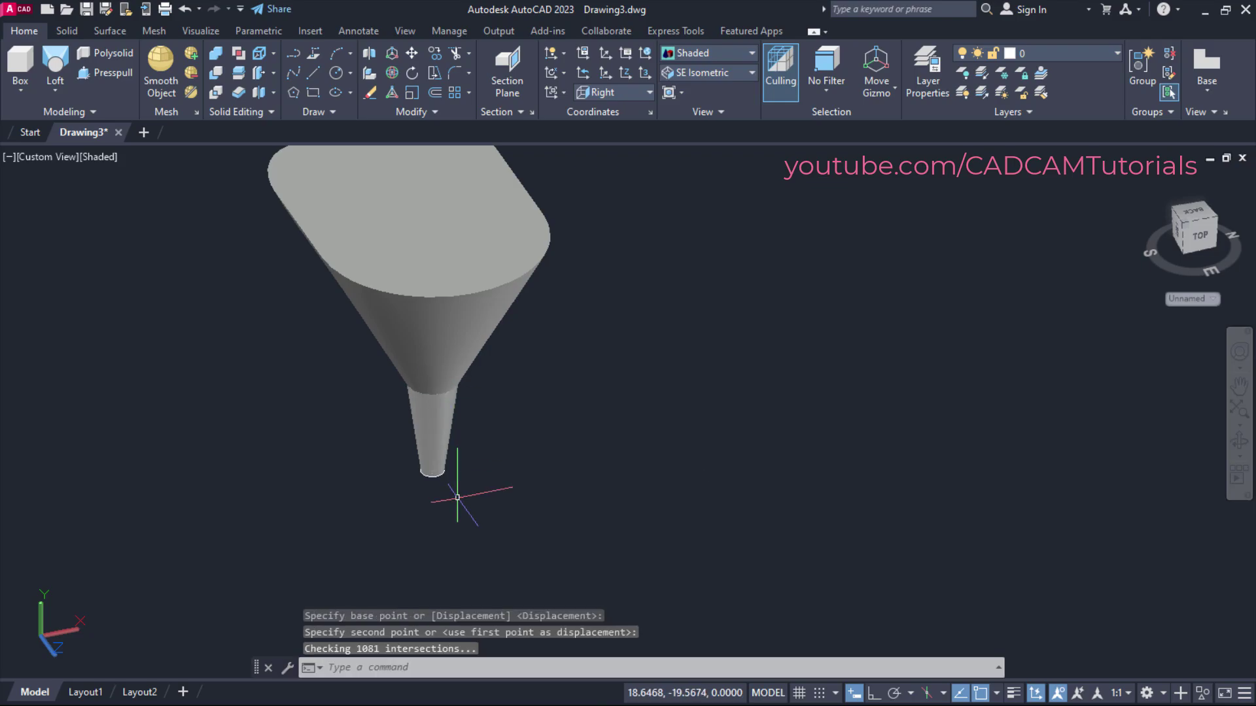
Union the funnel body and the tapered spout into one solid
shift+middle_drag(308, 426, 734, 457)
scroll(772, 476, up, 2)
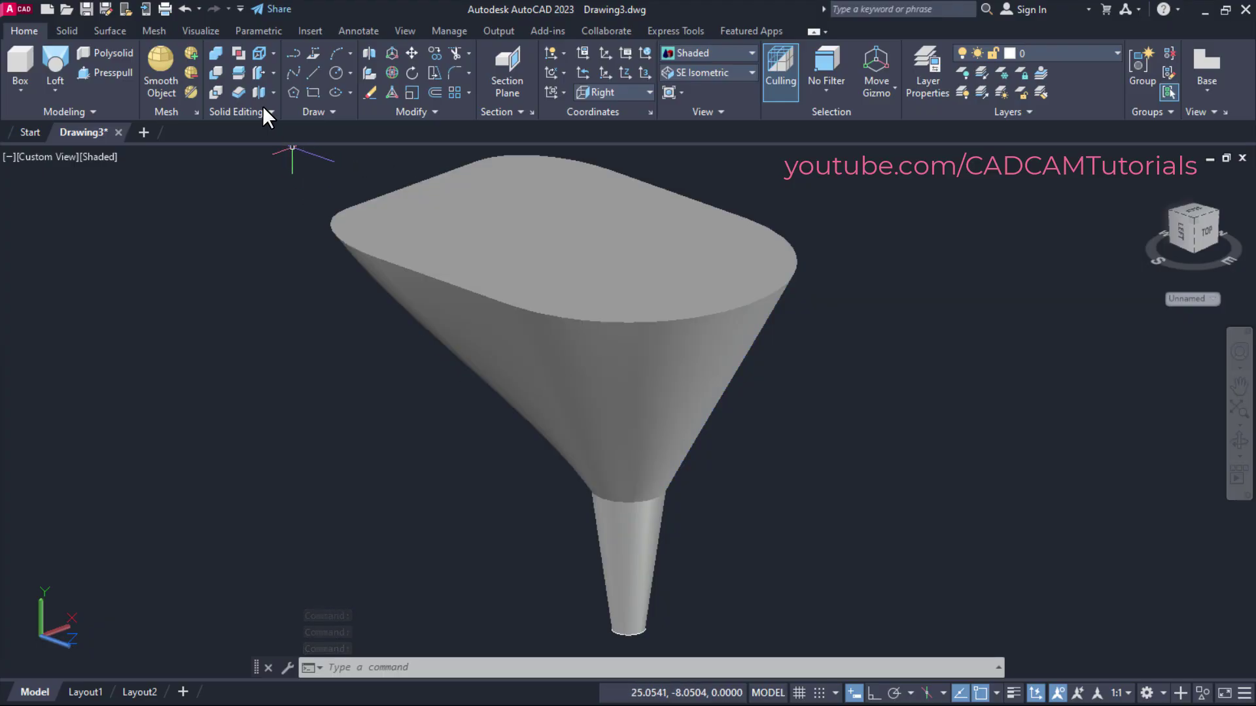
click(218, 52)
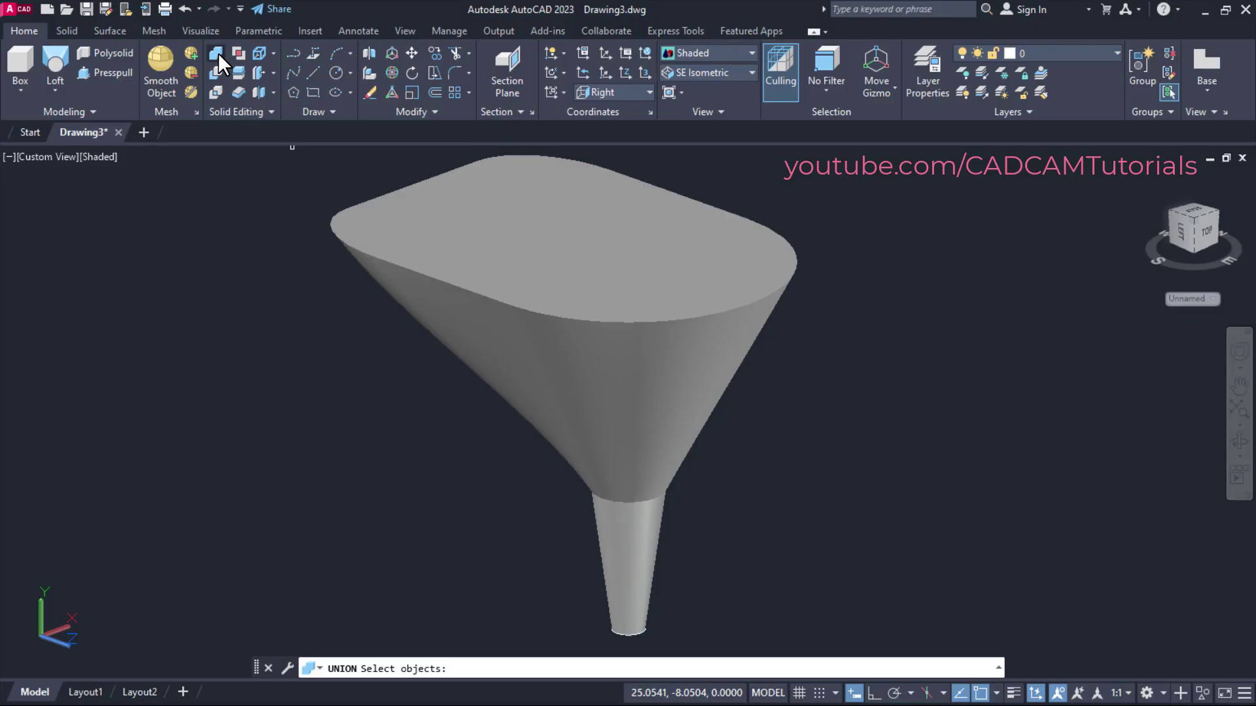
click(638, 401)
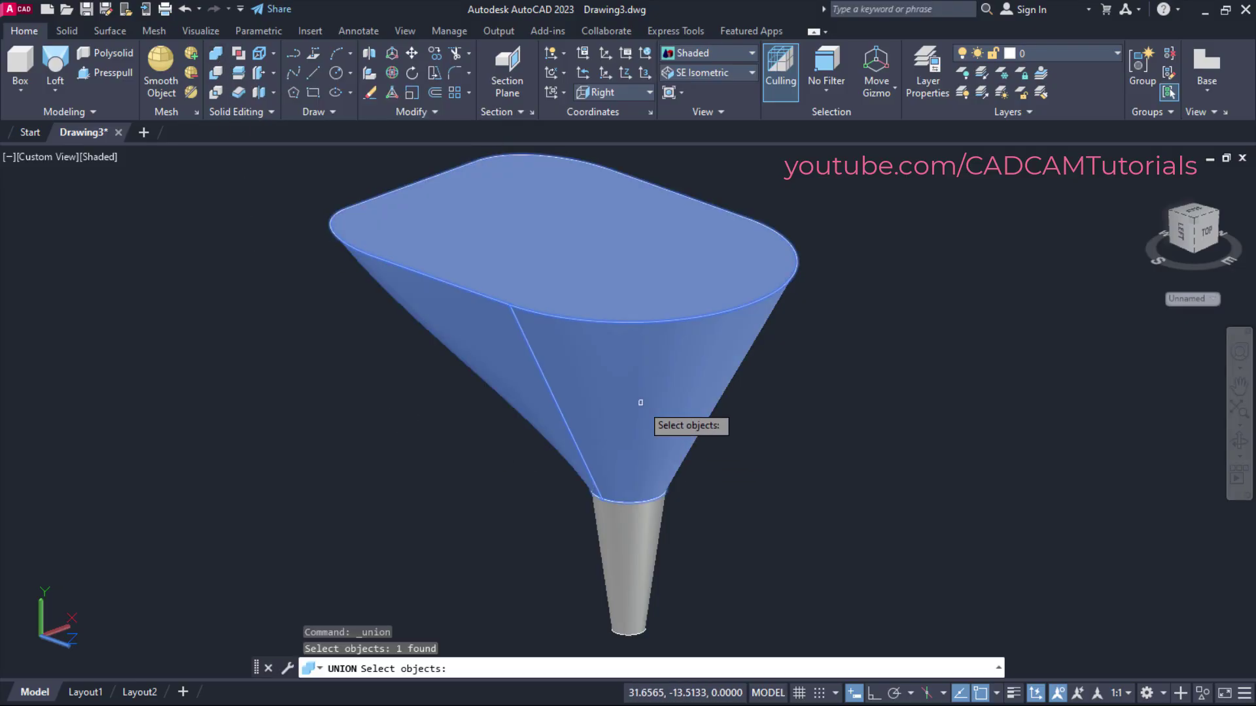
click(641, 548)
key(Return)
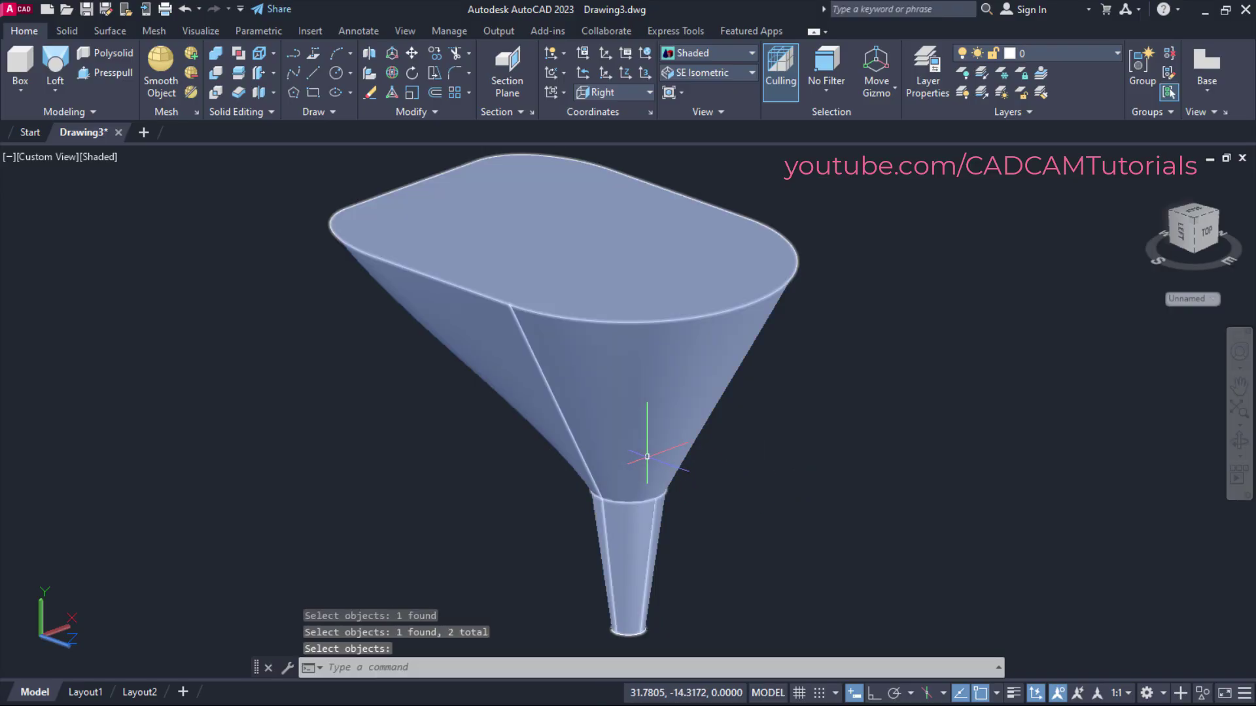
key(Return)
Shell the united funnel to the PDF drawing's 0.06 wall thickness, removing the top opening face and the spout's bottom face
shift+middle_drag(647, 456, 576, 535)
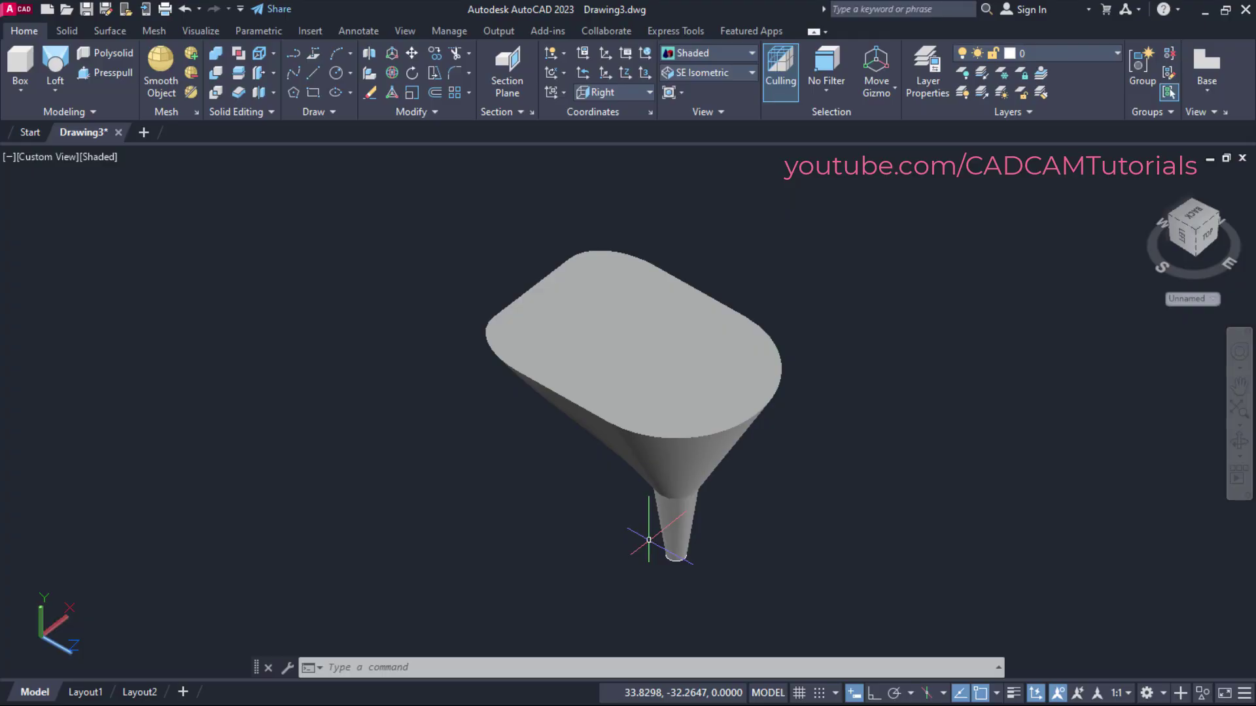
key(alt+Tab)
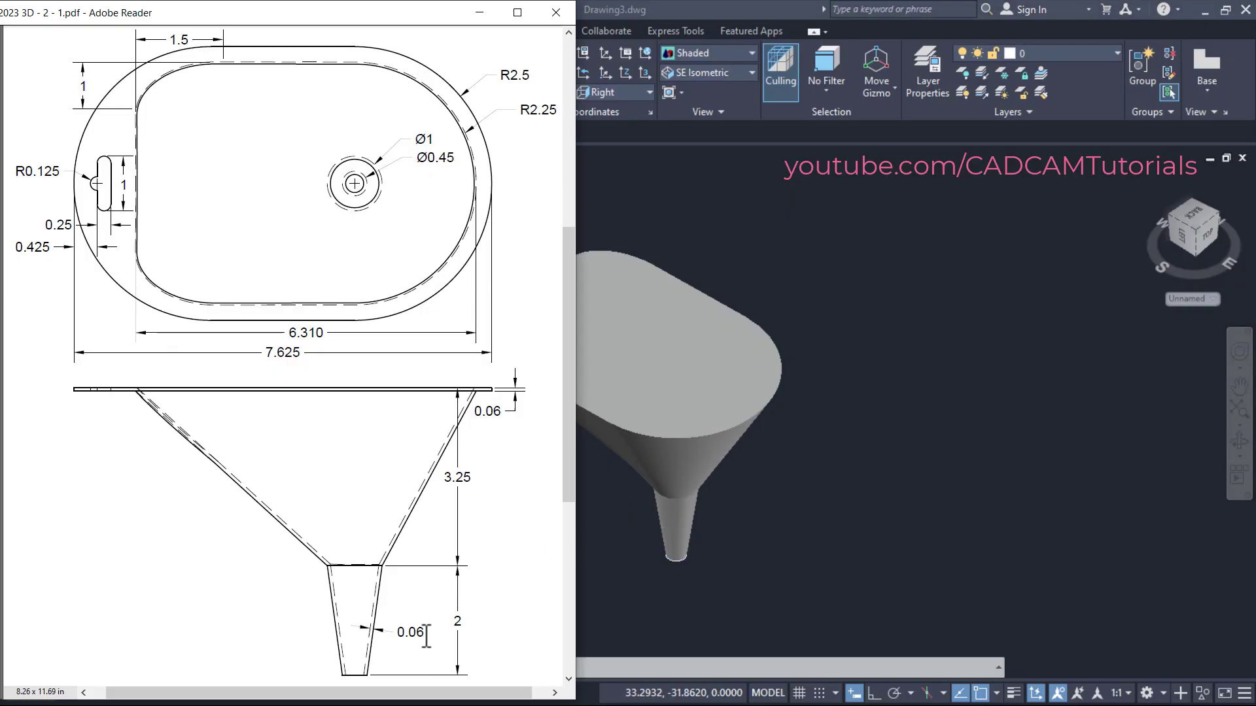
key(alt+Tab)
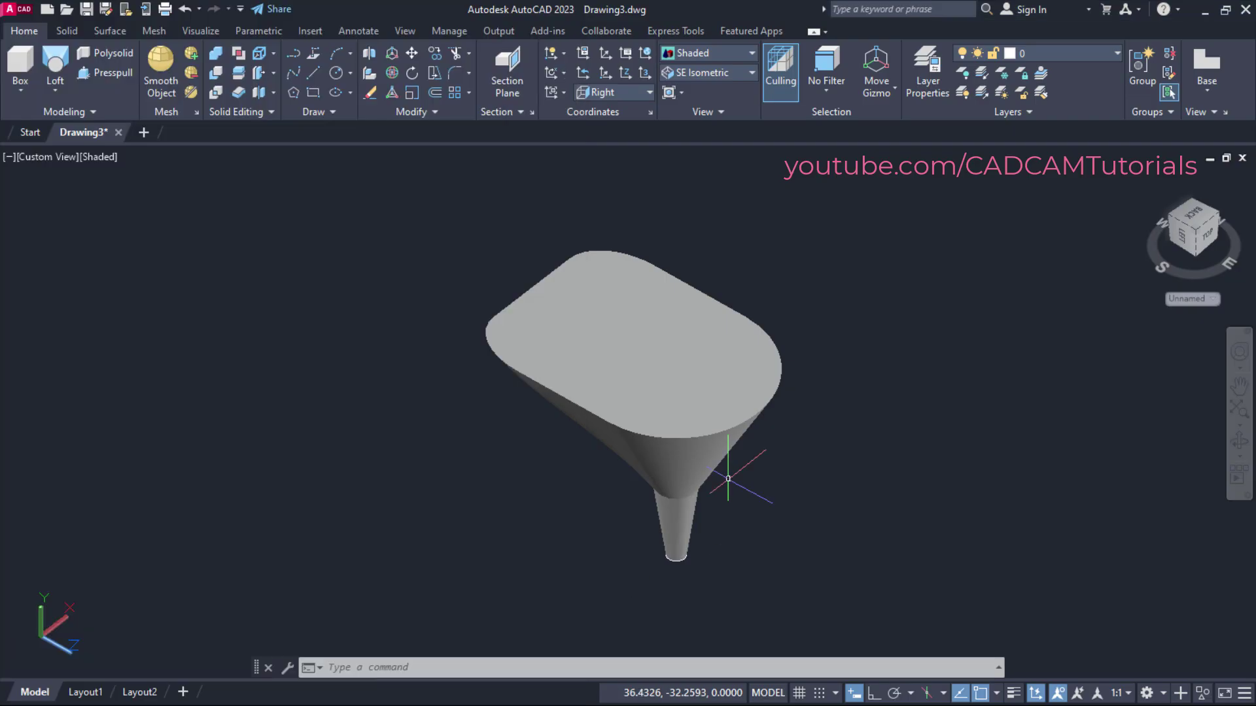
click(272, 96)
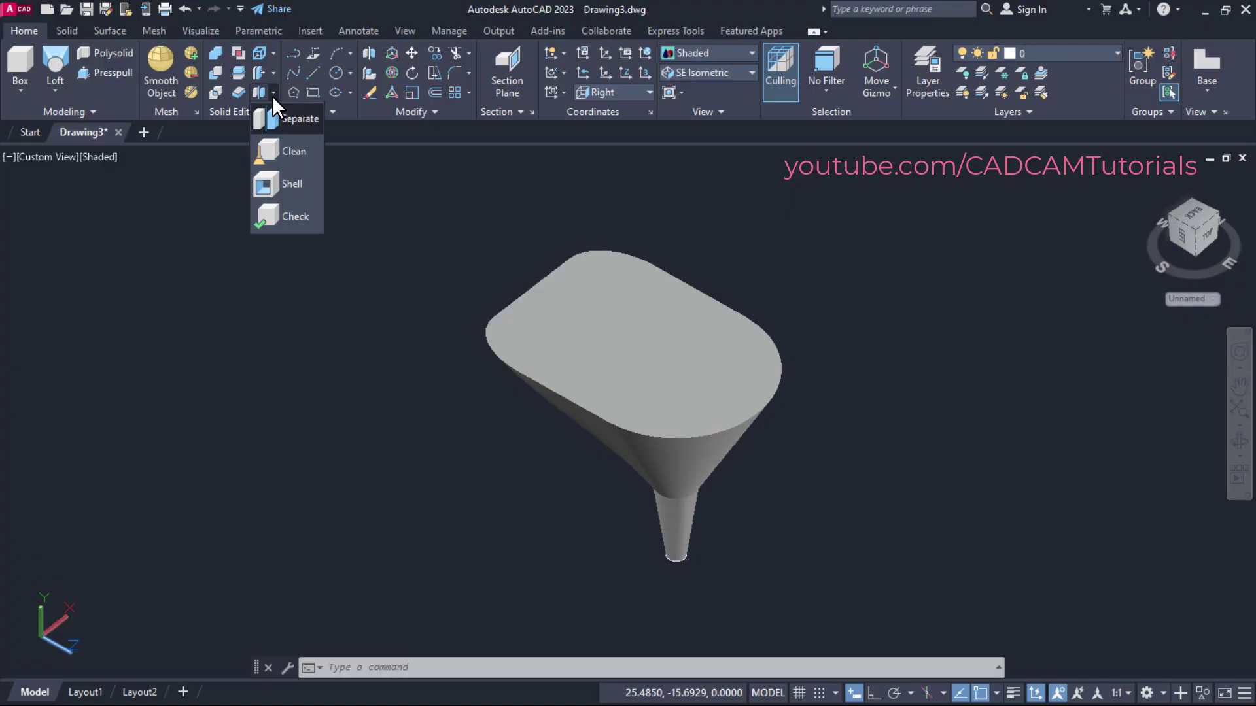
click(284, 183)
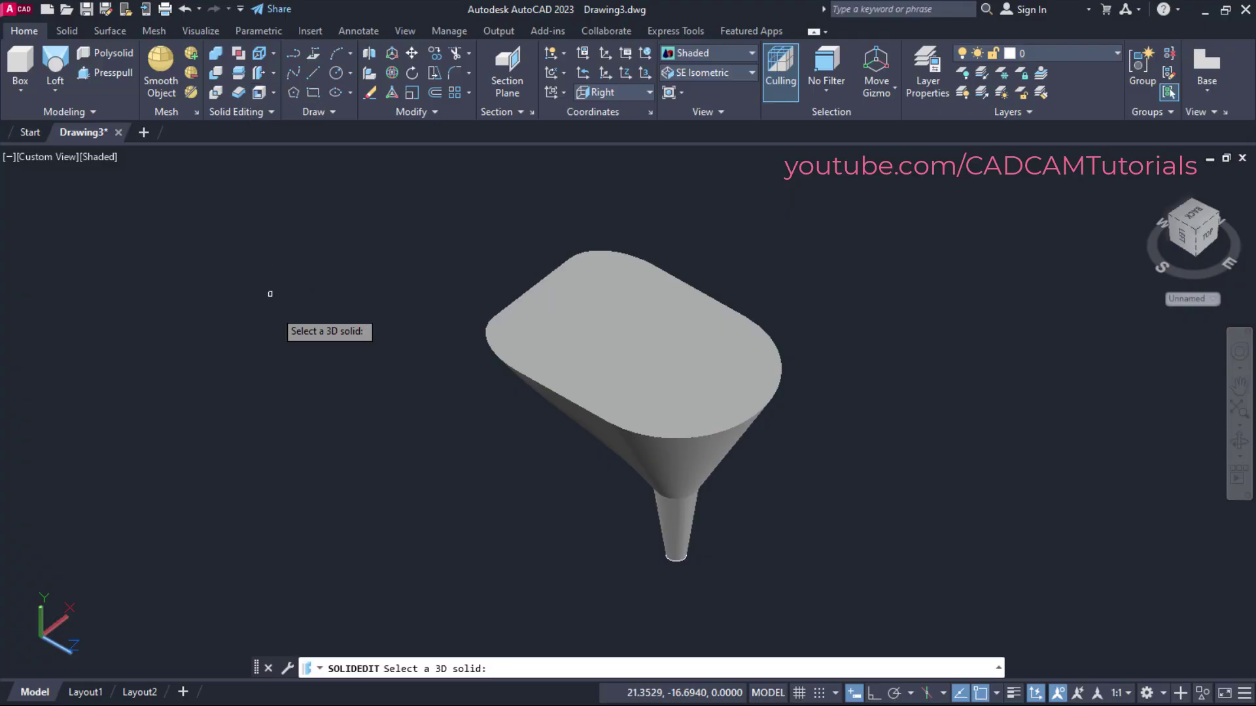
click(649, 463)
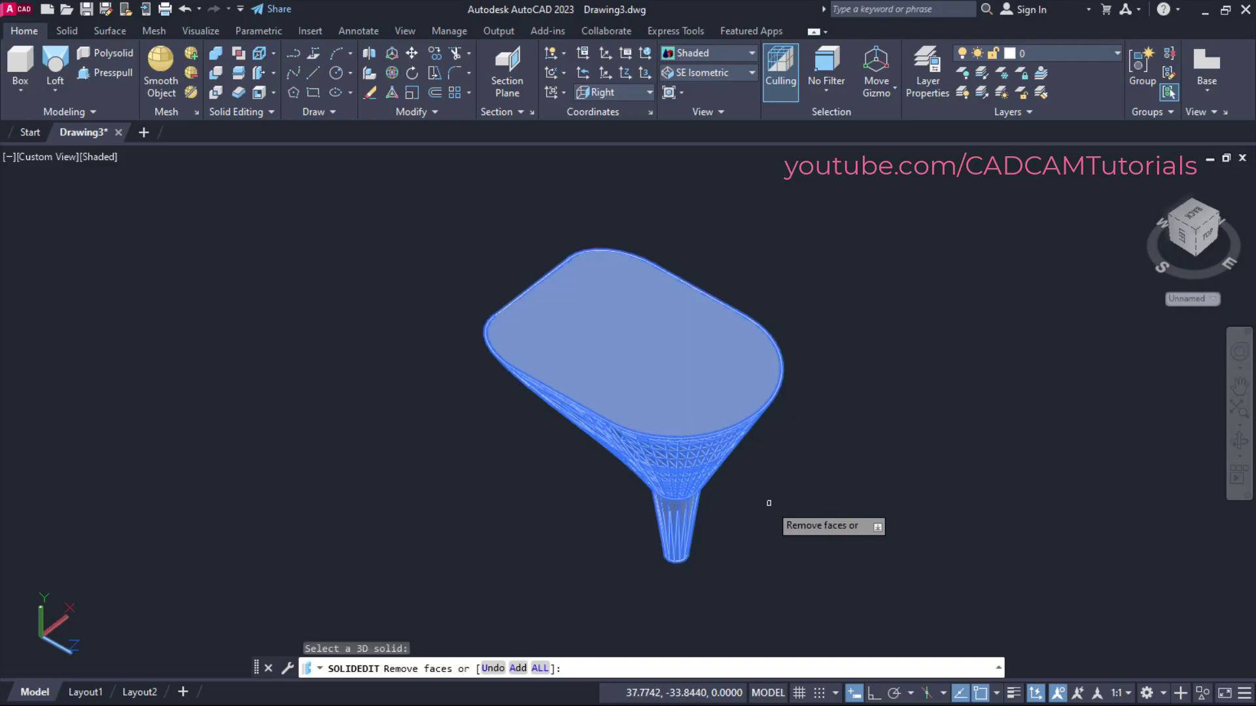
click(658, 366)
shift+middle_drag(688, 547, 673, 378)
scroll(673, 506, down, 2)
scroll(673, 504, up, 5)
scroll(673, 504, up, 2)
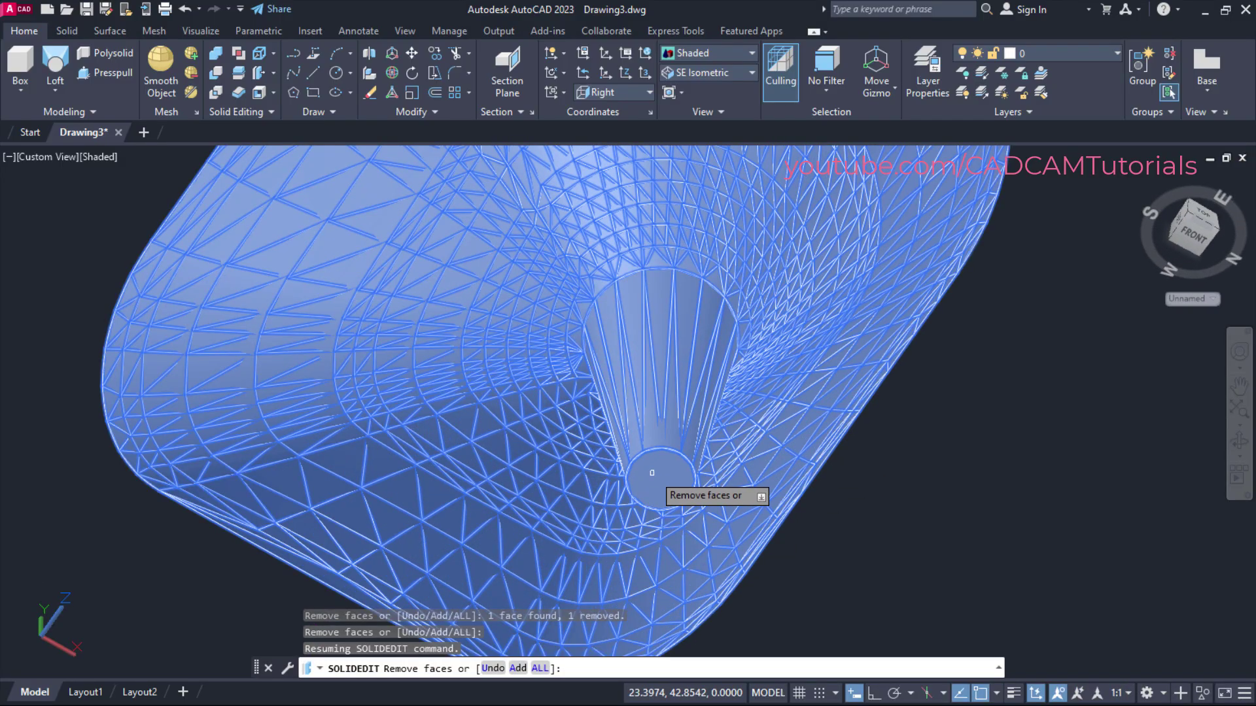
click(656, 476)
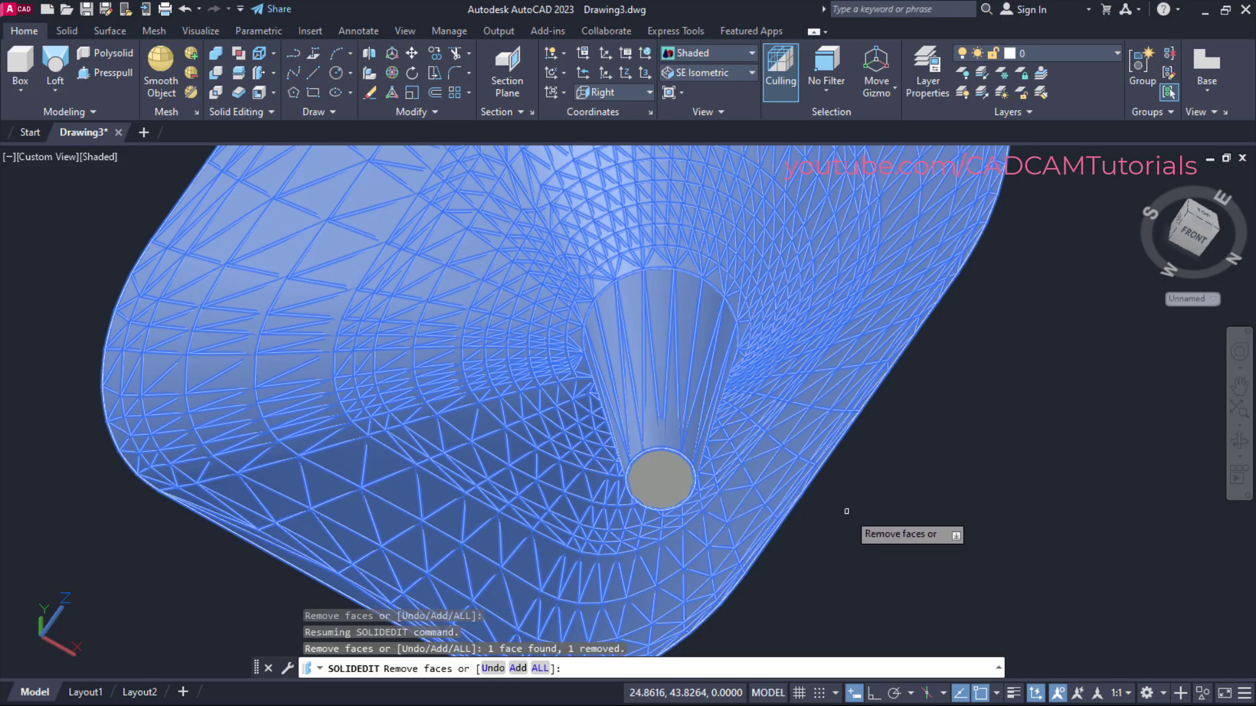
key(Return)
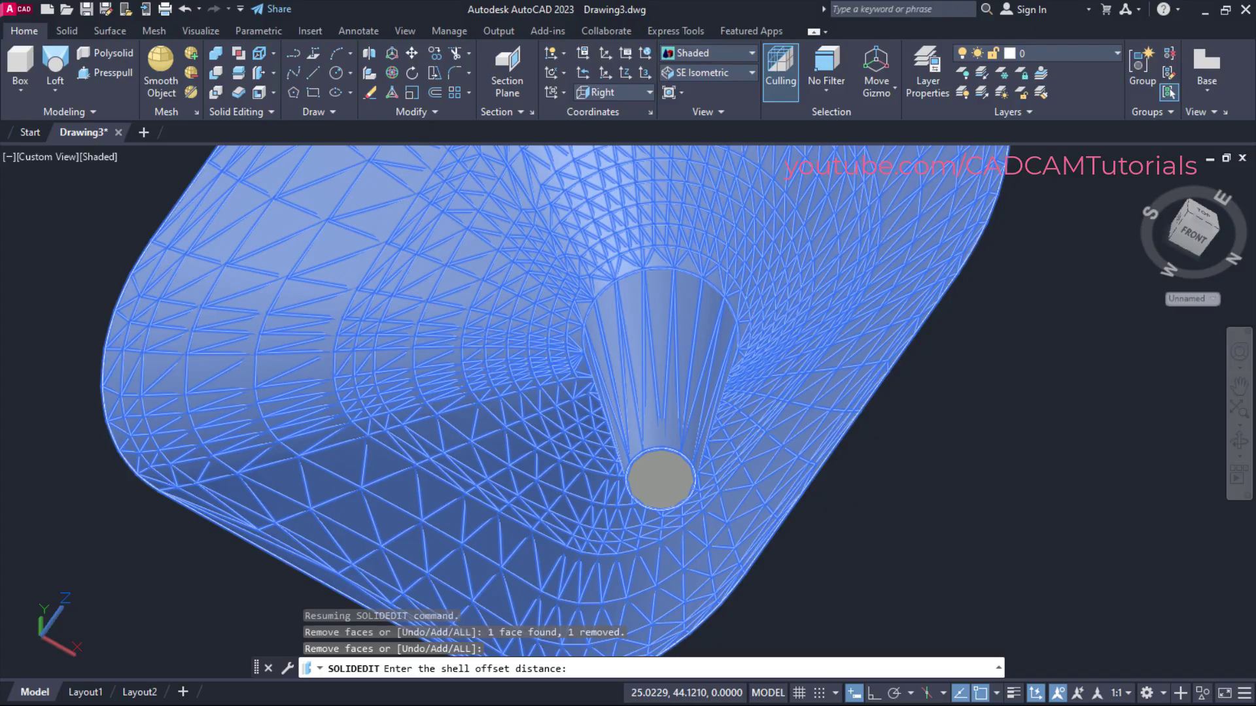
key(Return)
key(Escape)
shift+middle_drag(770, 414, 674, 320)
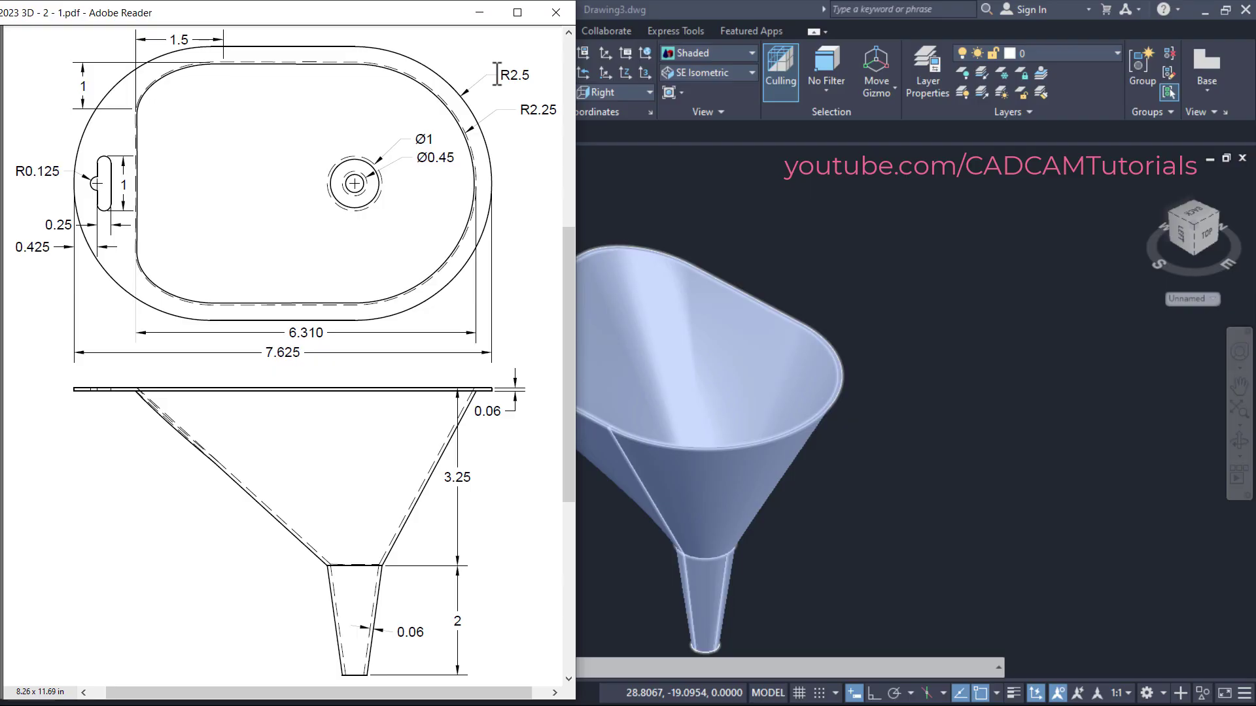
Set the coordinate system to the Top UCS with the finished funnel in view
click(833, 288)
shift+middle_drag(830, 266, 662, 336)
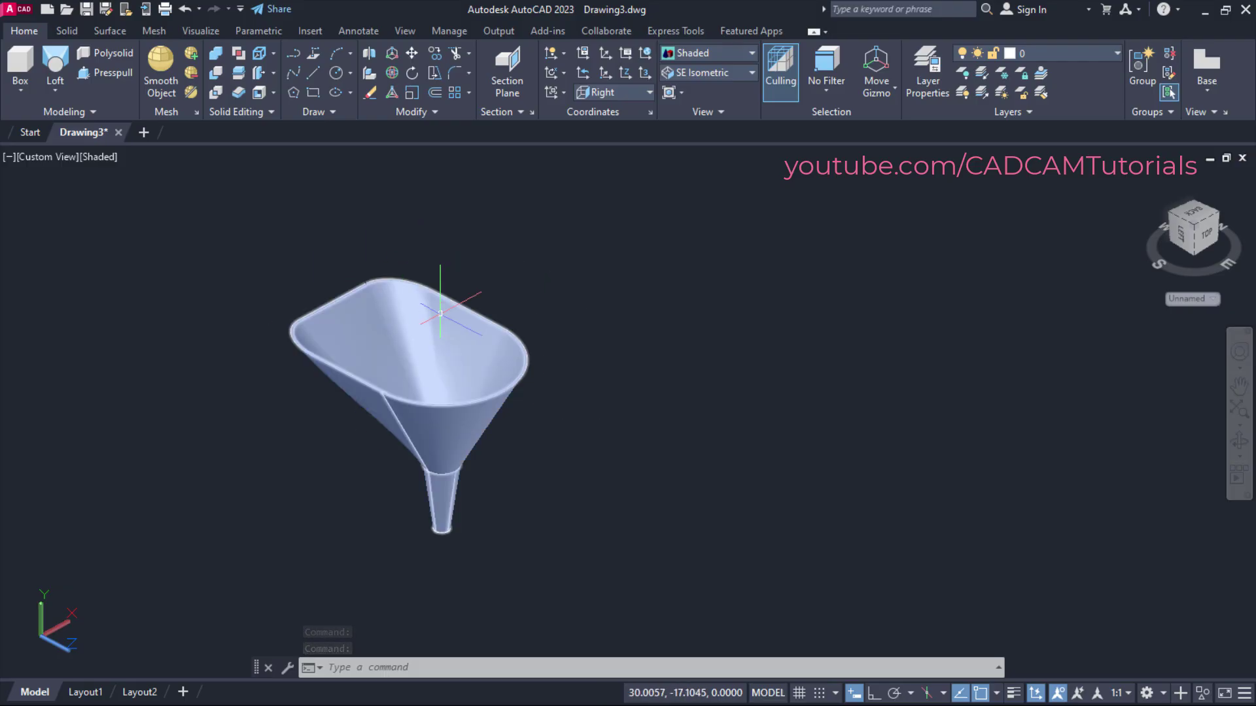
click(612, 92)
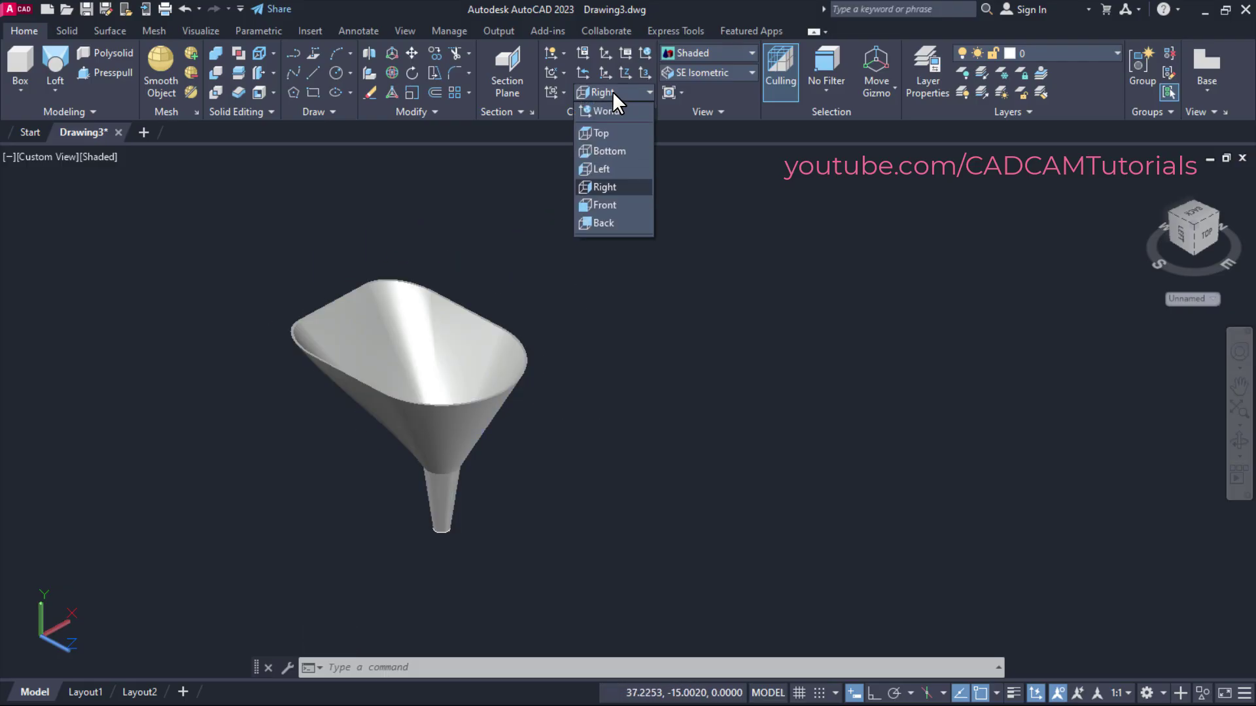
click(599, 133)
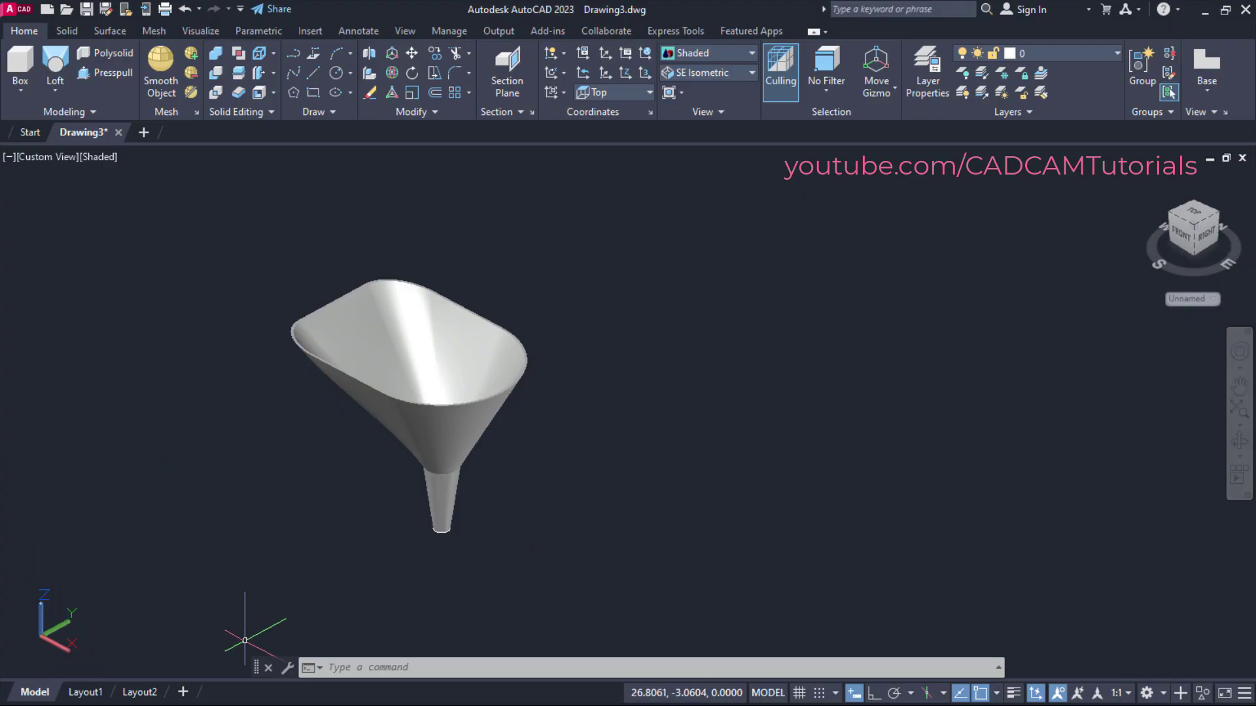
Draw a 7.625 by 5 rectangle in the empty space beside the funnel for the flange outline
scroll(641, 478, up, 5)
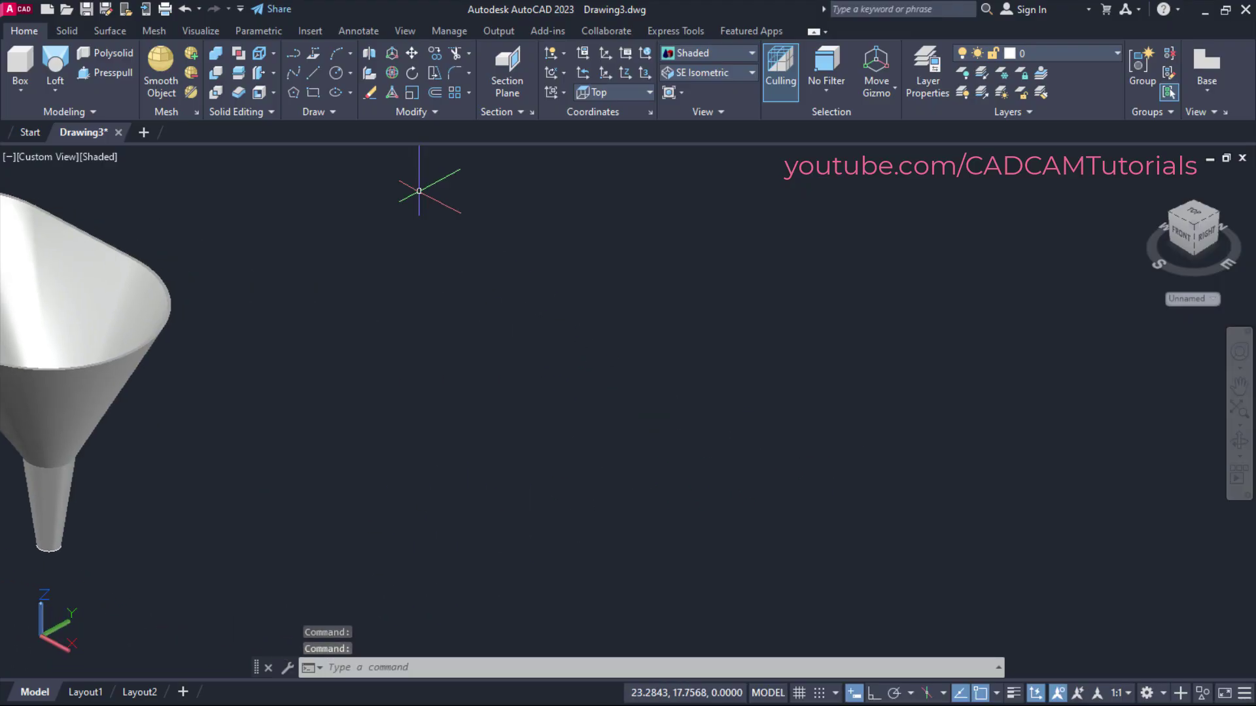
click(315, 93)
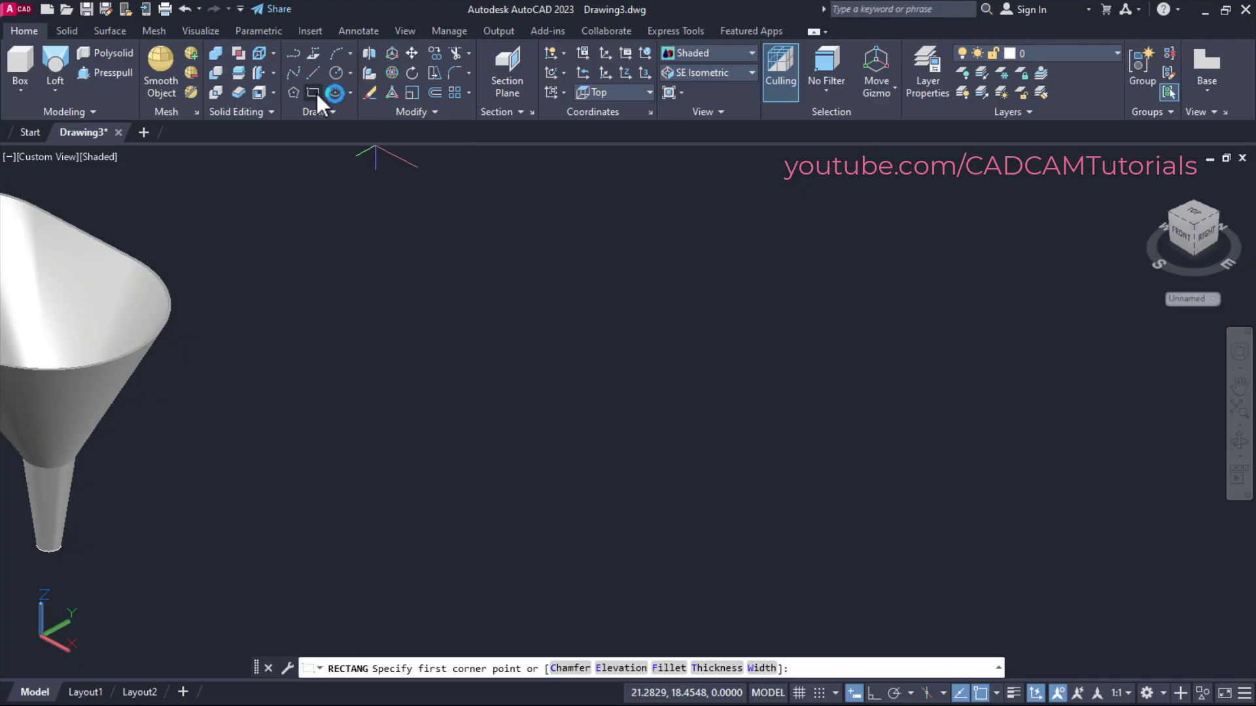
click(561, 421)
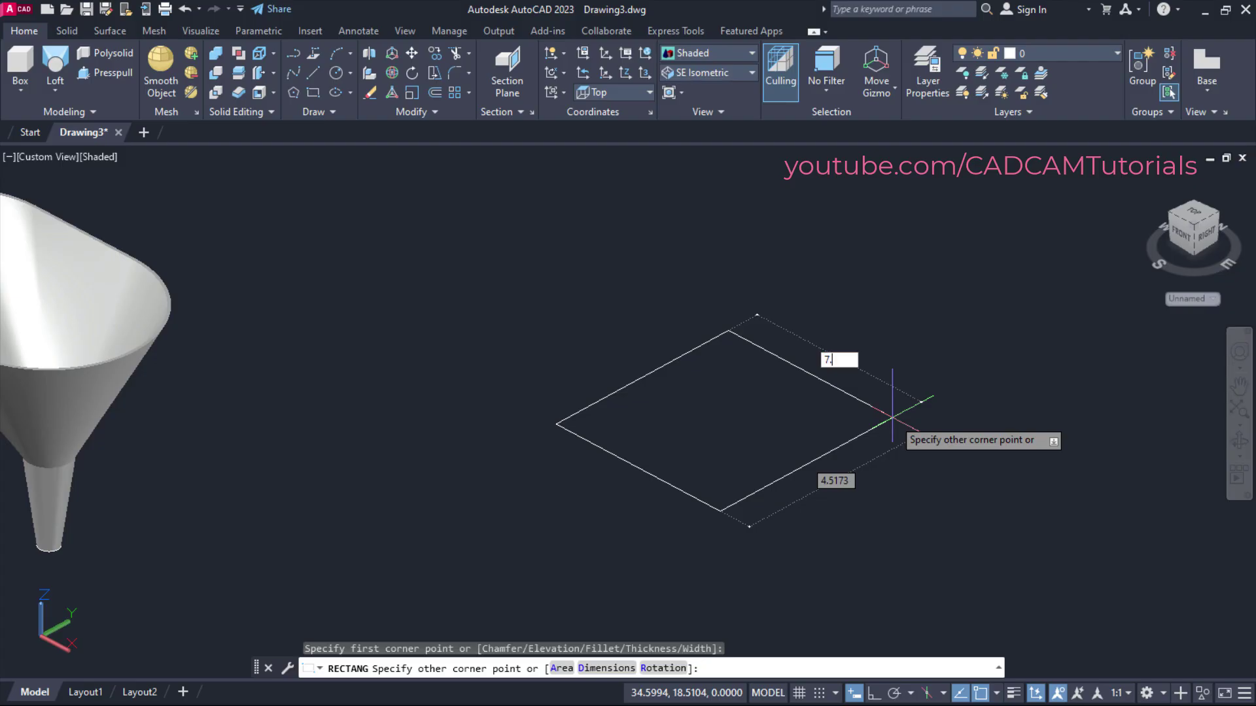
text(7.625)
key(Tab)
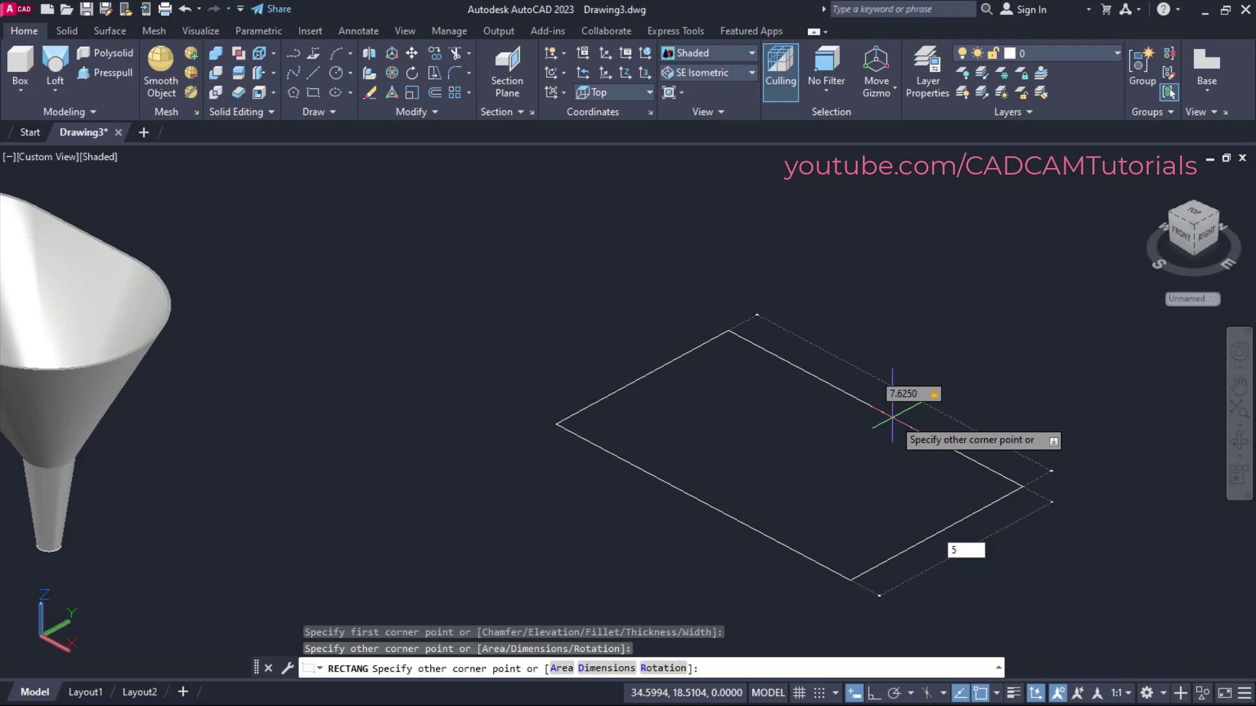
text(5)
key(Return)
Fillet all four corners of the rectangle as a polyline with a 2.5 radius
scroll(1112, 504, up, 2)
middle_drag(1057, 518, 969, 507)
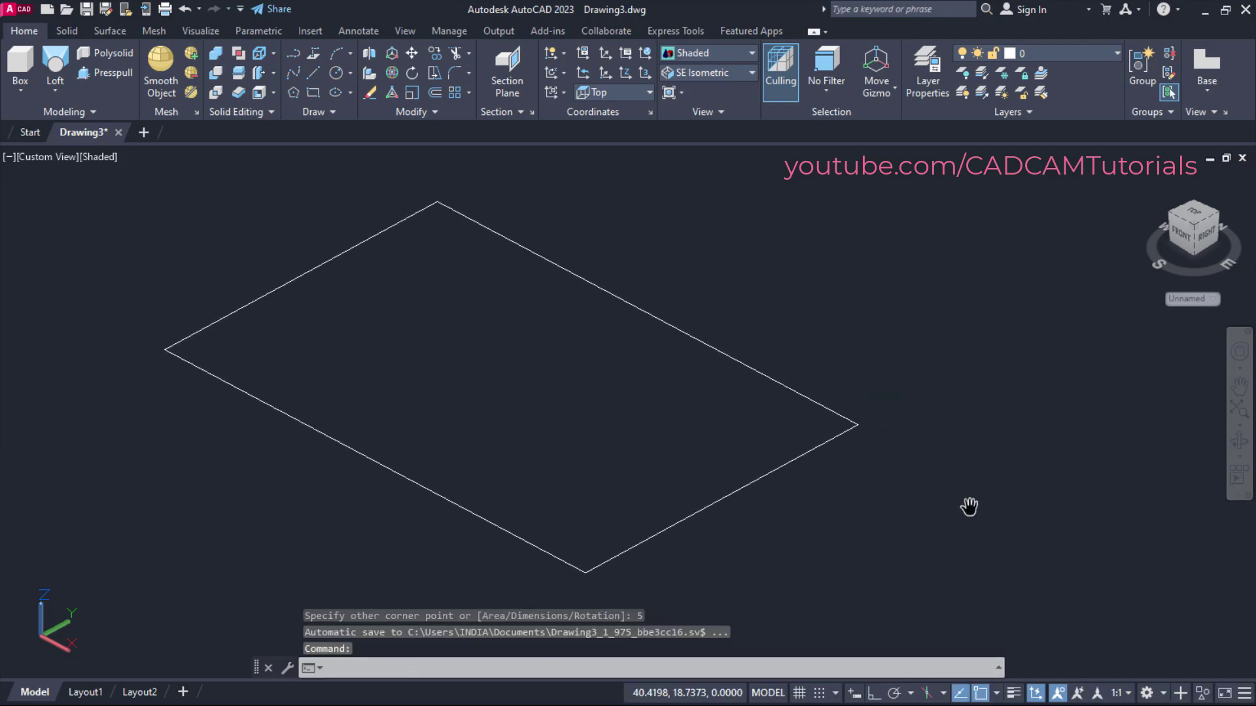
click(447, 72)
right_click(505, 340)
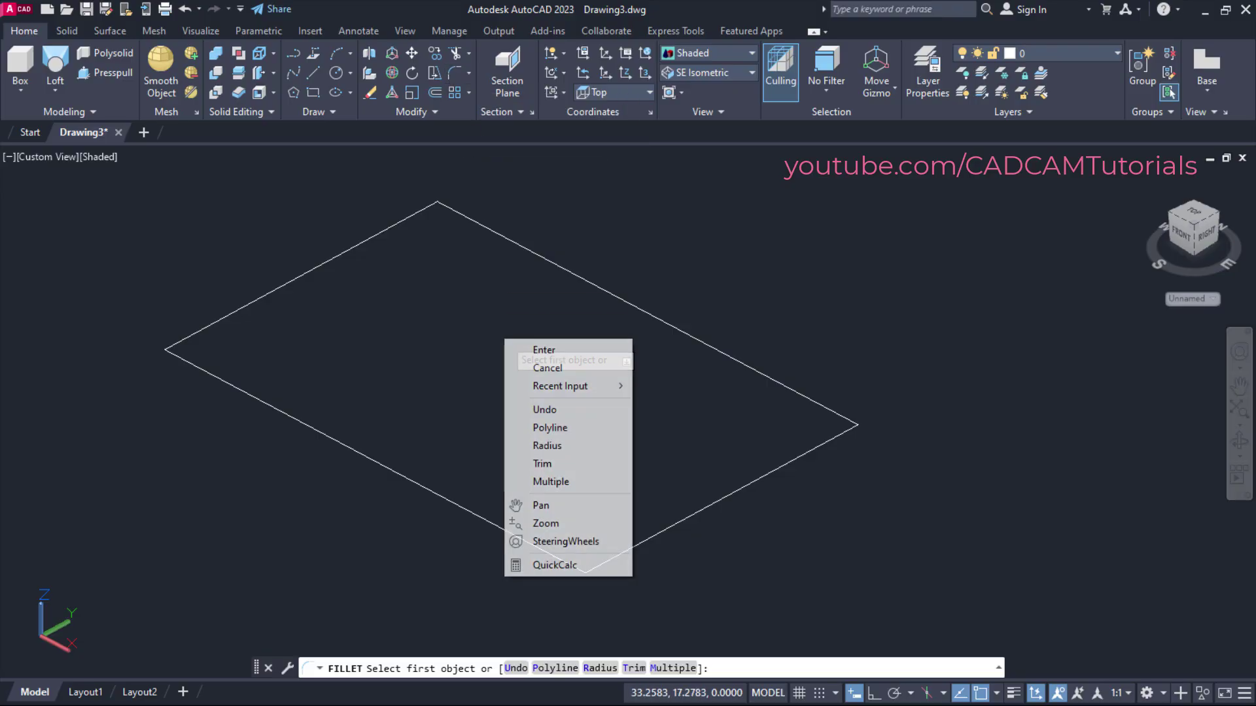
click(552, 445)
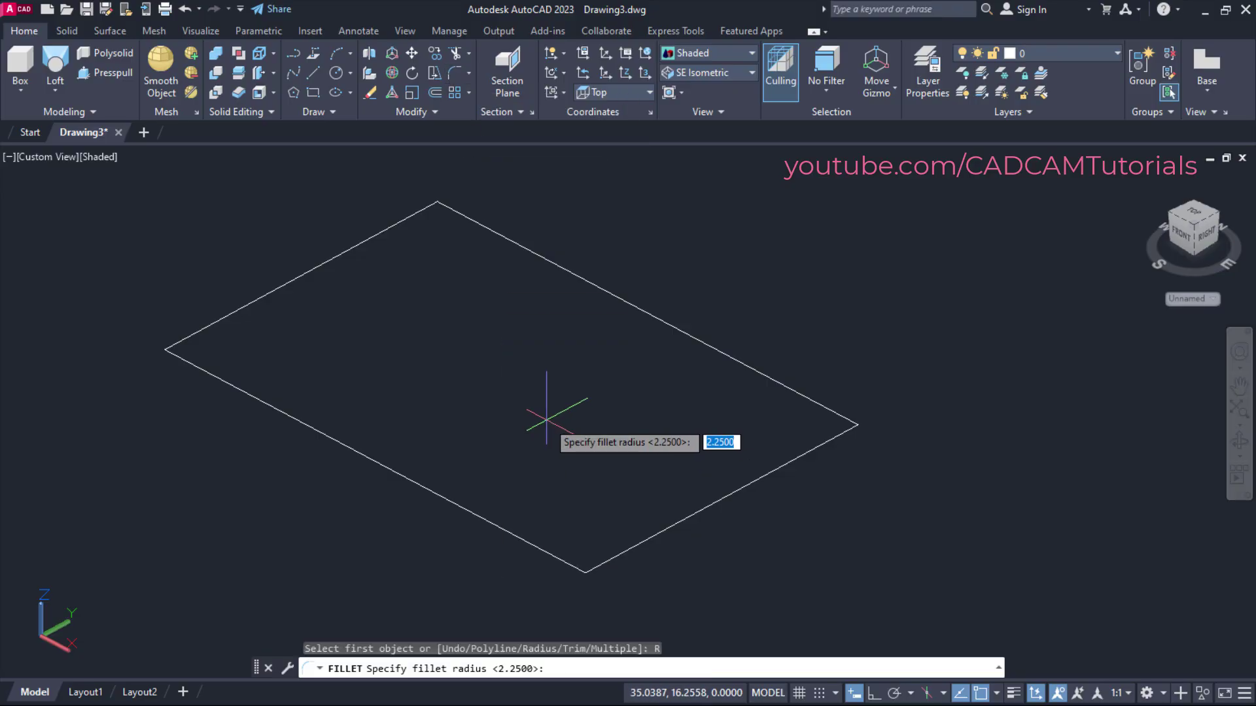
key(Return)
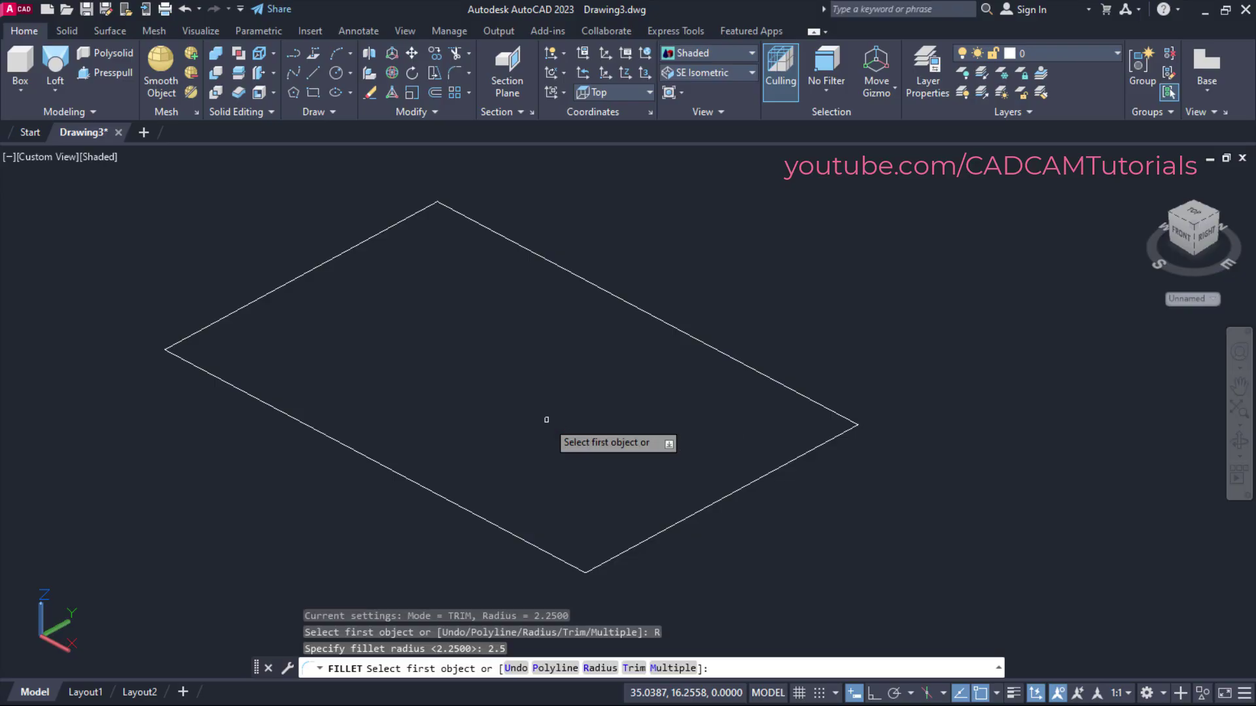
right_click(524, 319)
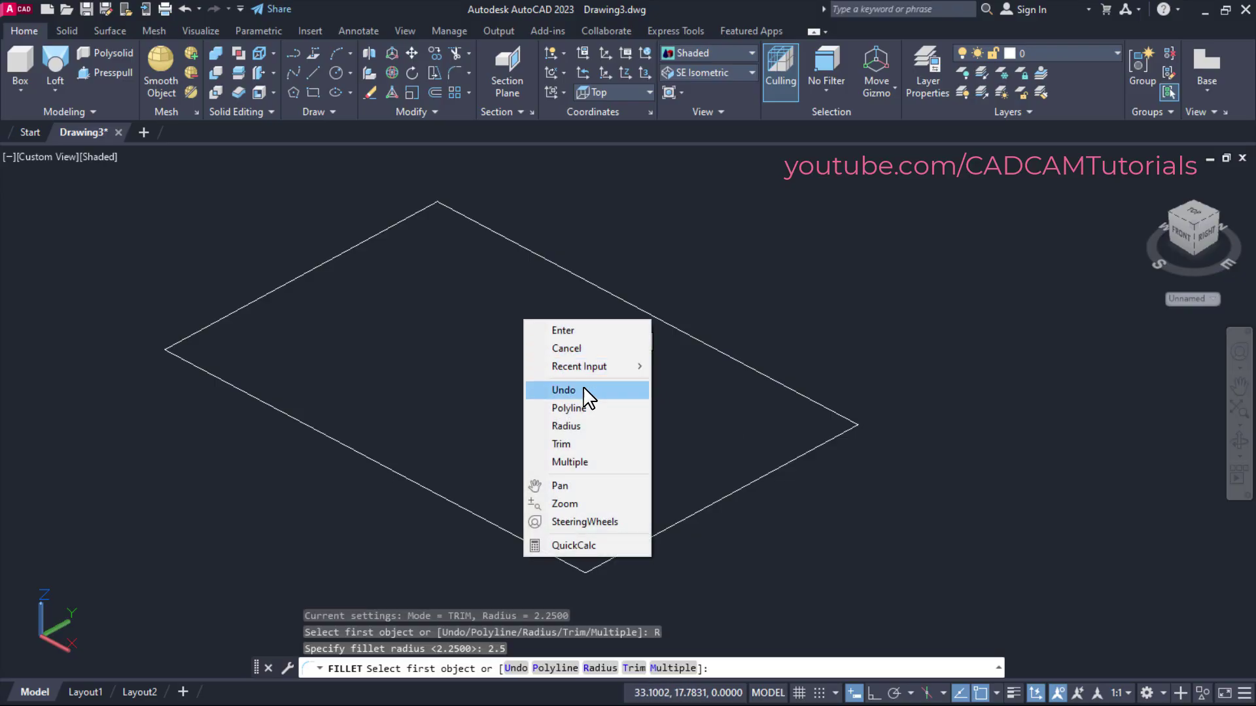
click(579, 408)
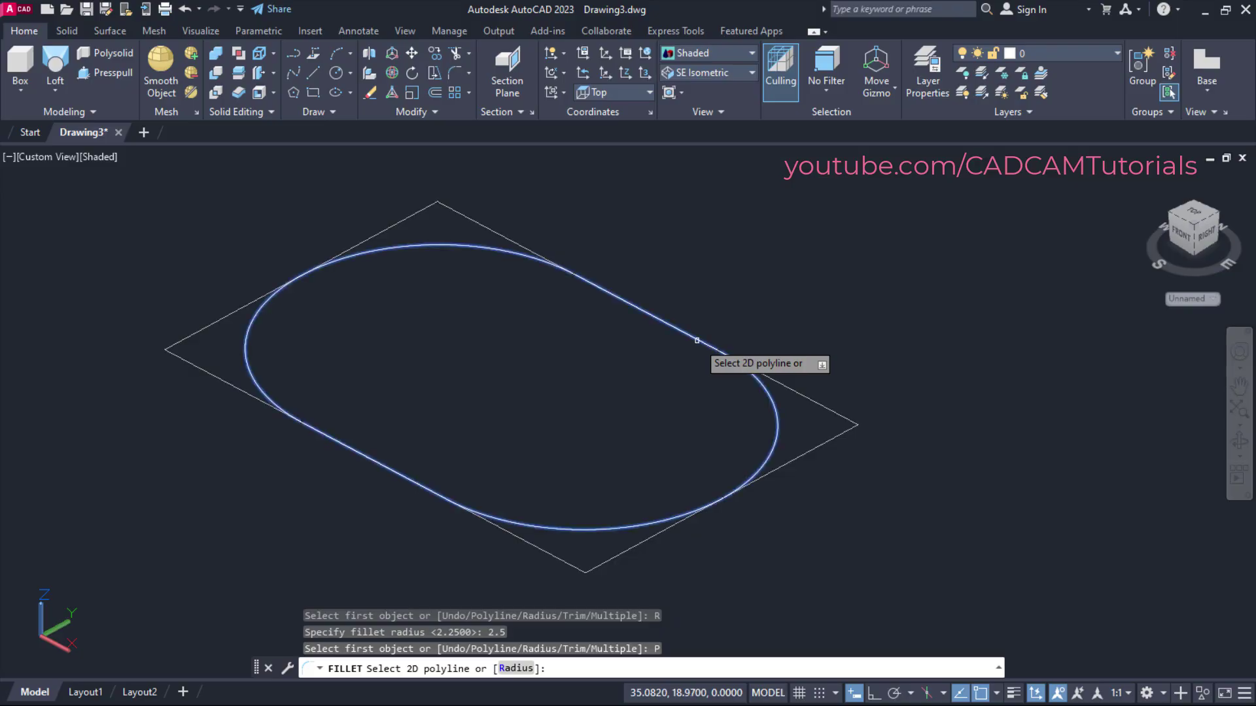
click(685, 353)
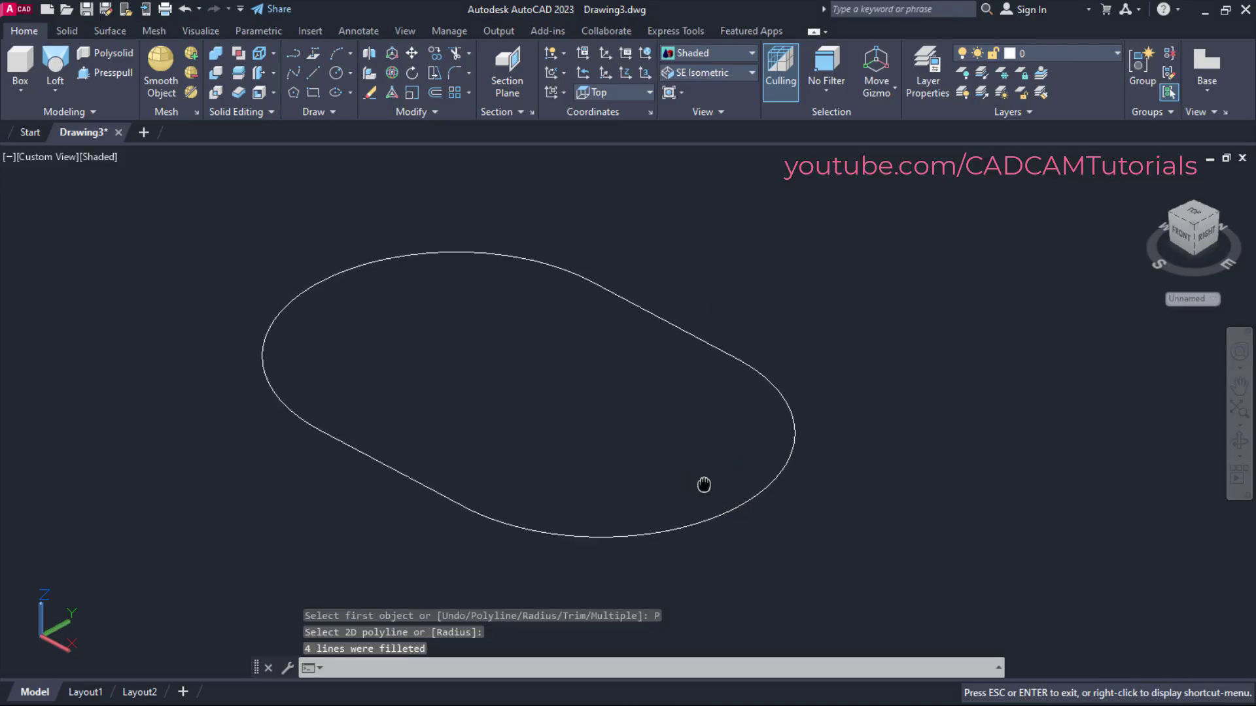
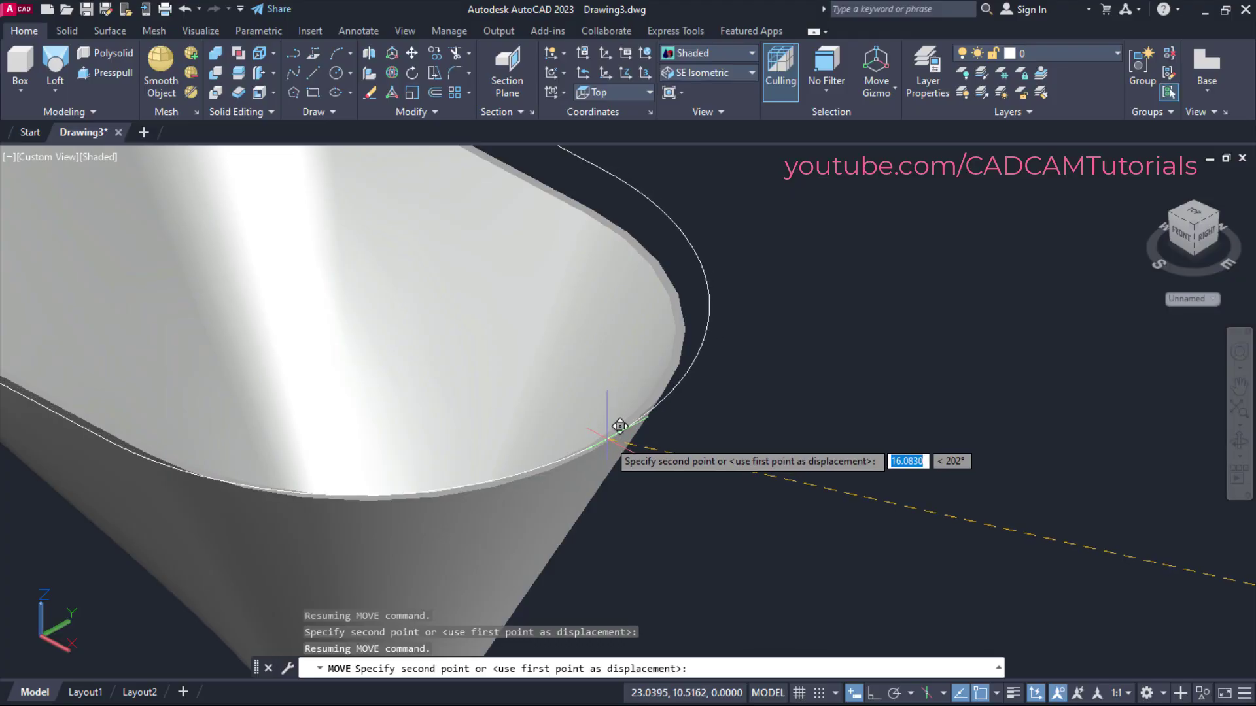
scroll(625, 422, down, 3)
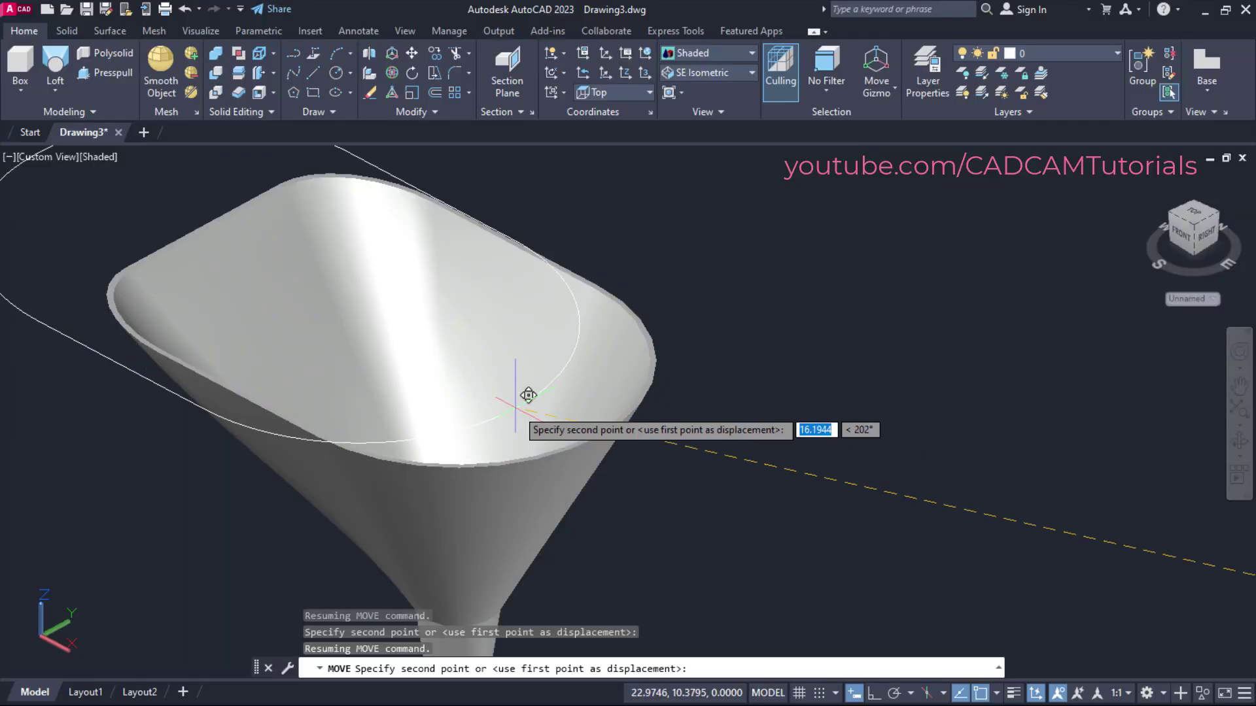
middle_drag(224, 225, 442, 376)
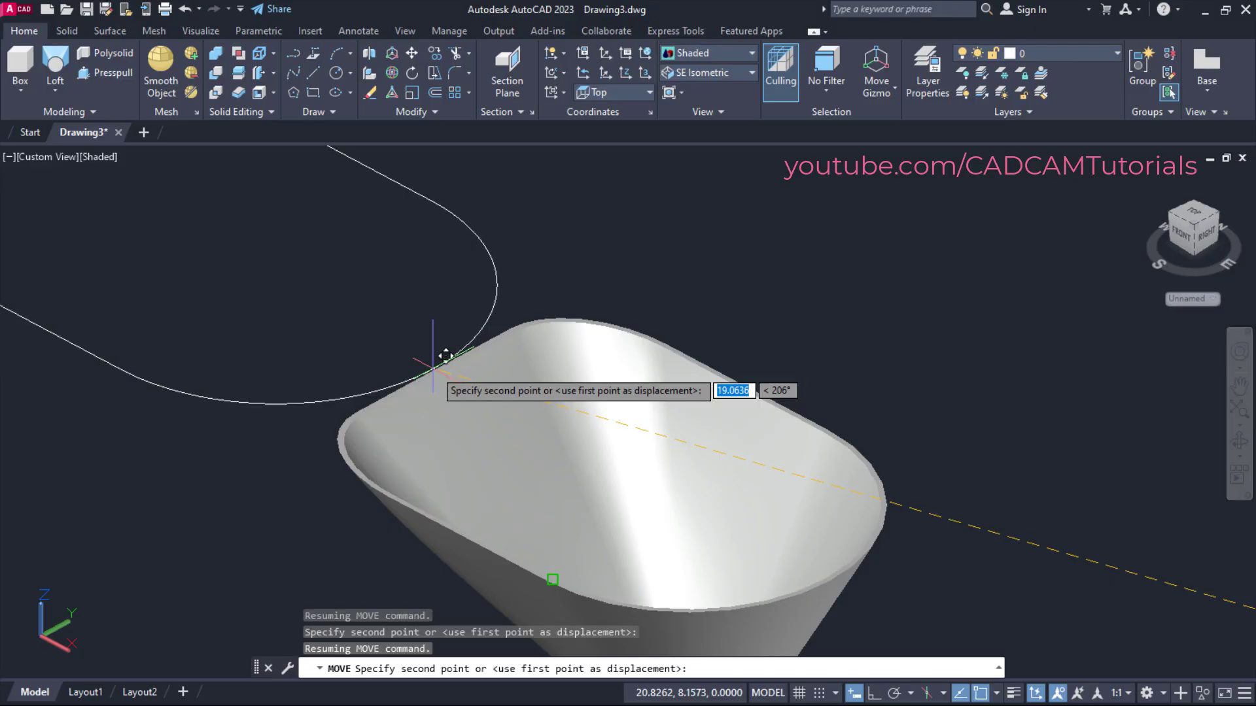
middle_drag(444, 357, 320, 216)
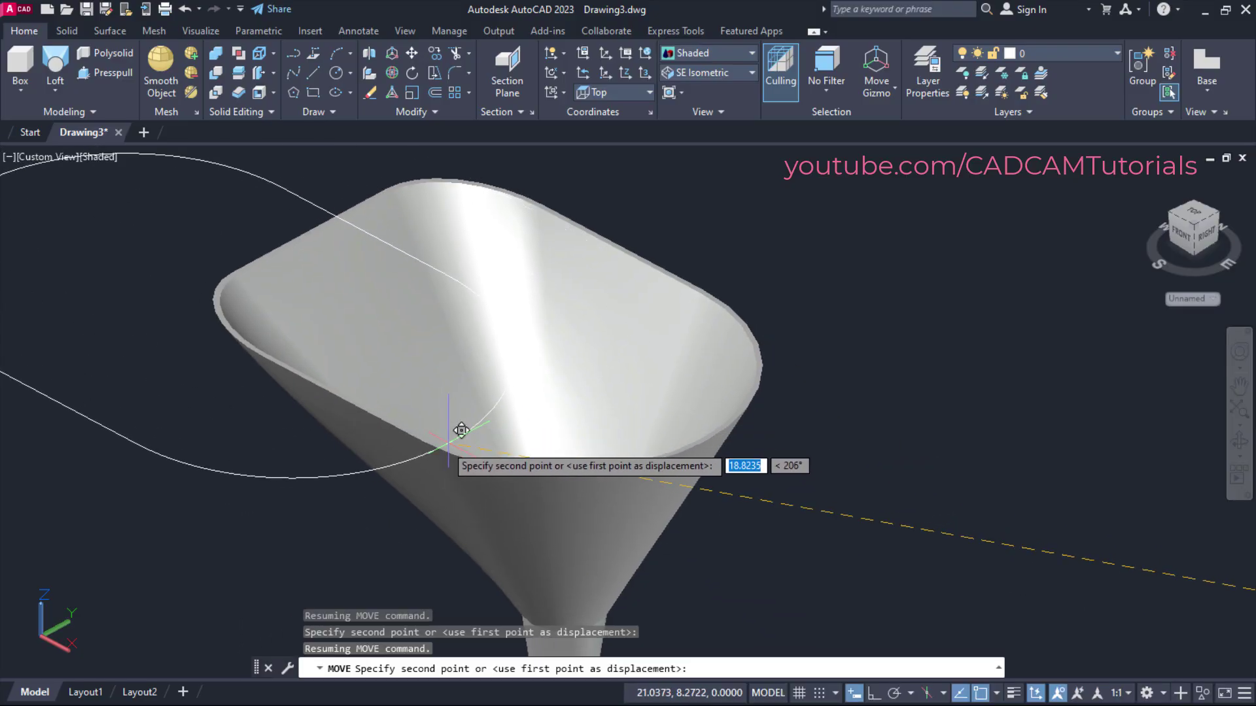
shift+middle_drag(435, 437, 406, 529)
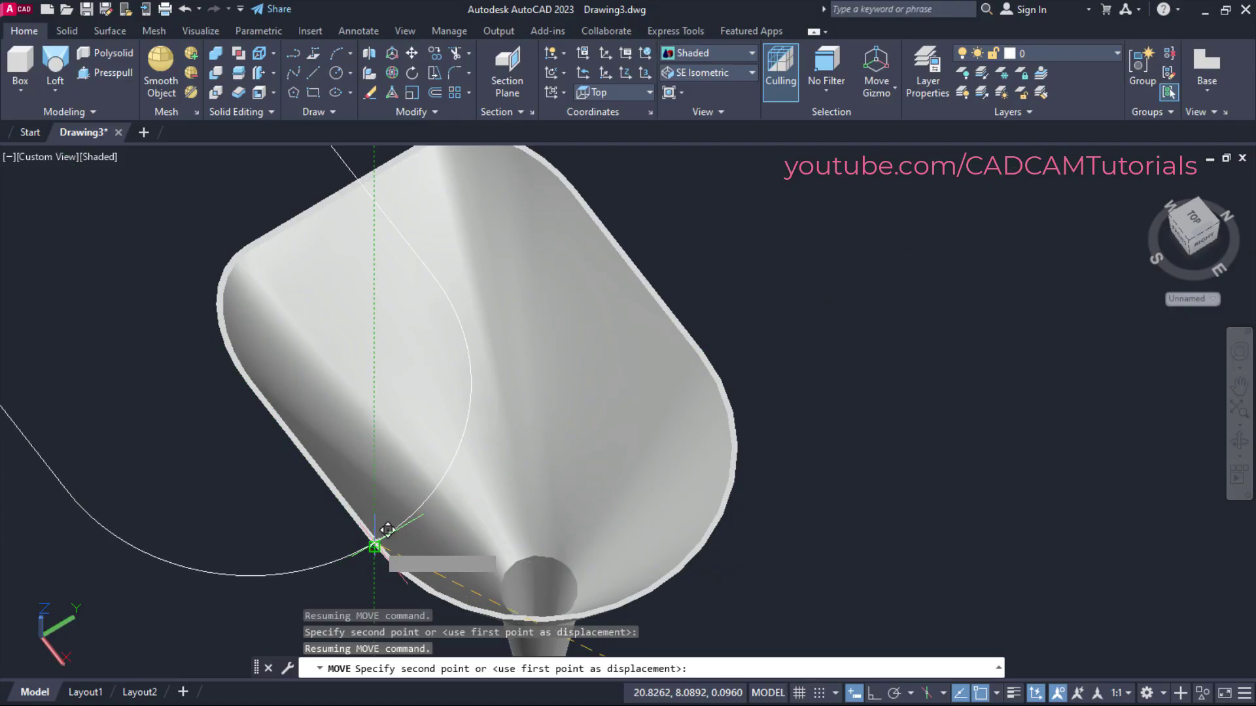
scroll(392, 497, down, 4)
key(Escape)
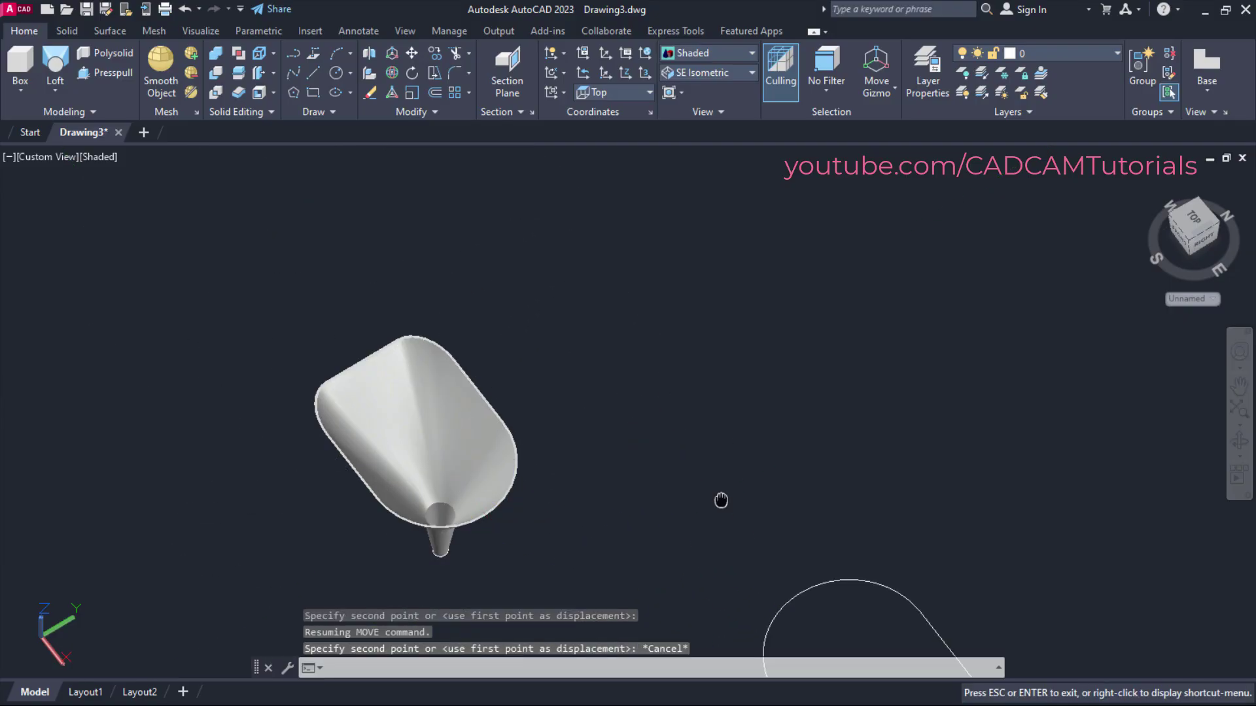
Move the rounded flange outline by its straight edge's endpoint to 0.25 outside the matching endpoint on the funnel's top rim
middle_drag(720, 502, 529, 308)
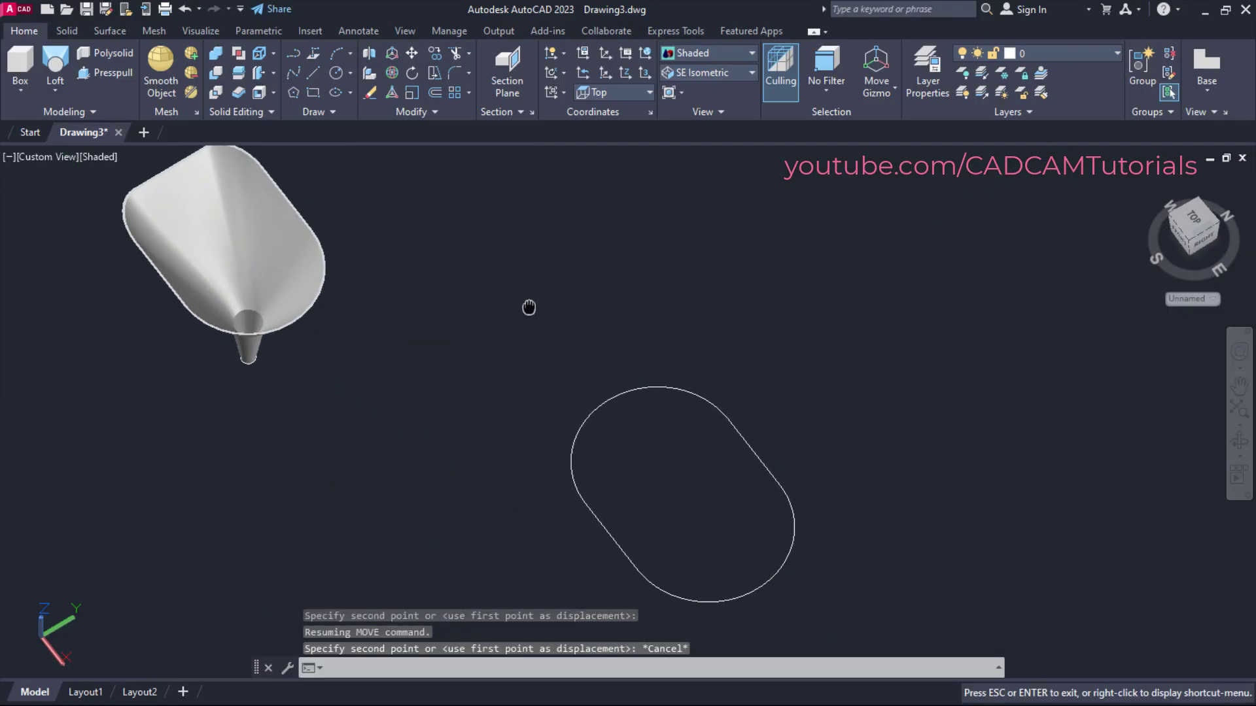
click(412, 52)
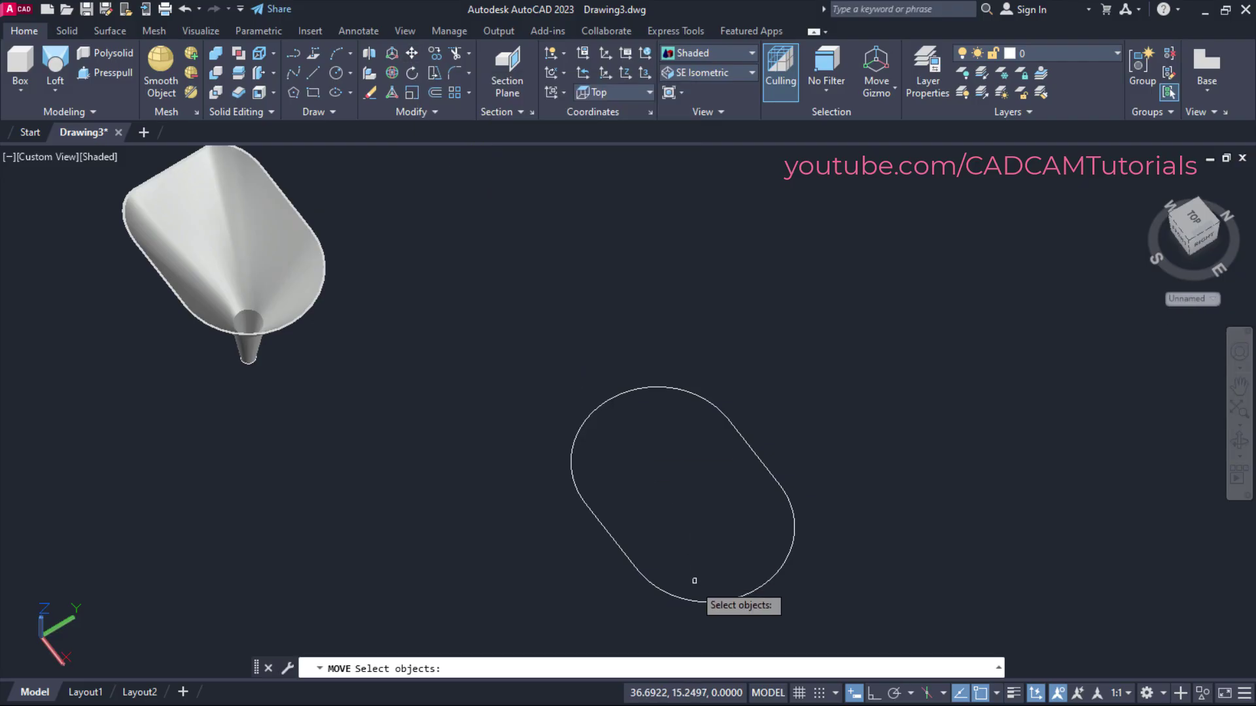
click(678, 594)
key(Return)
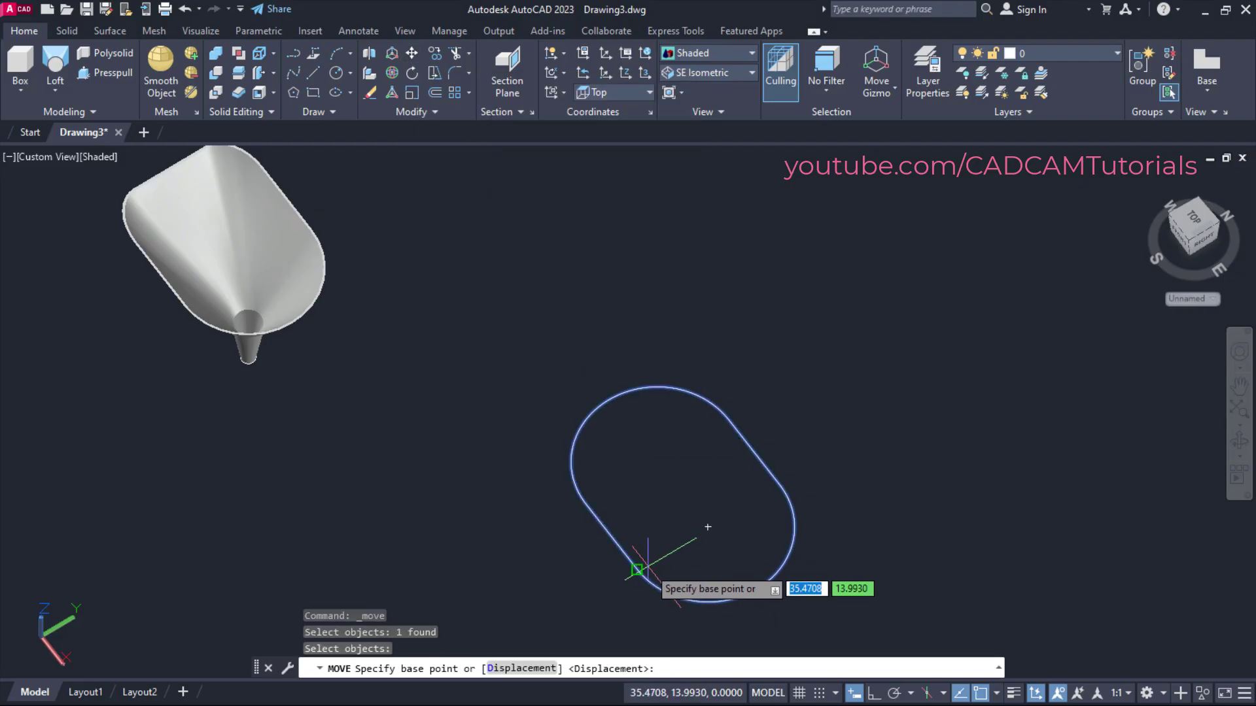
click(636, 570)
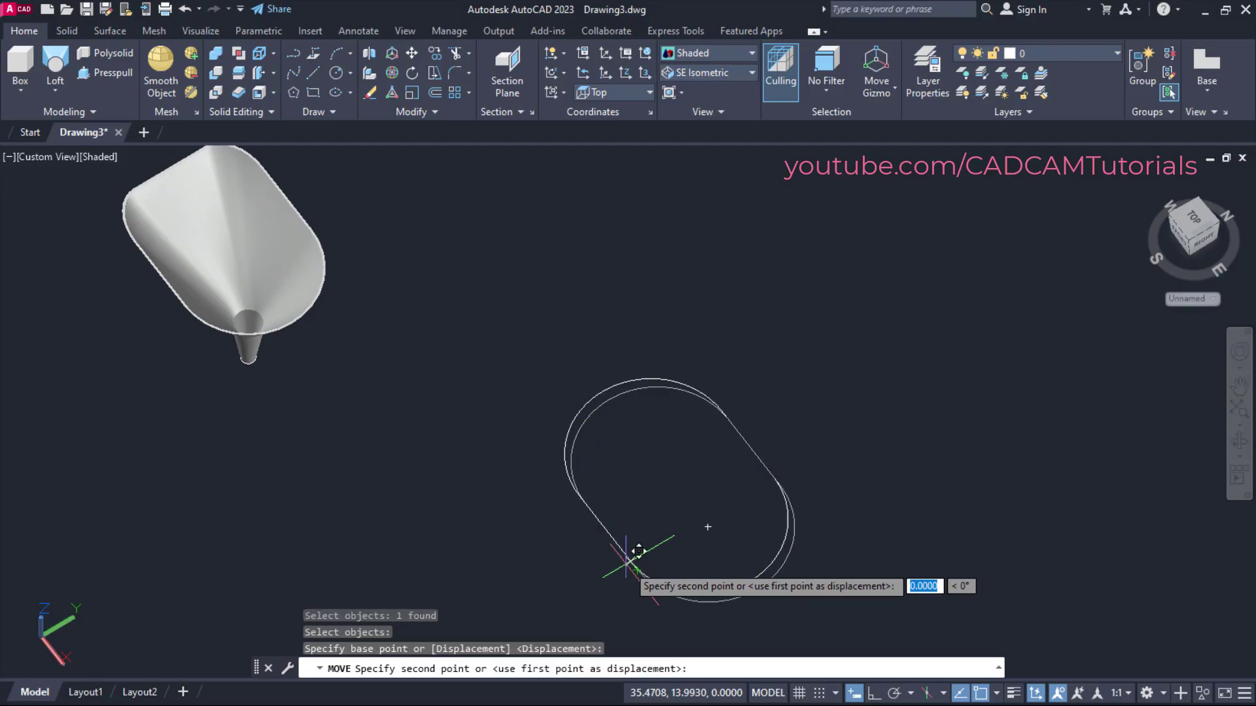
middle_drag(281, 415, 519, 495)
scroll(431, 388, up, 5)
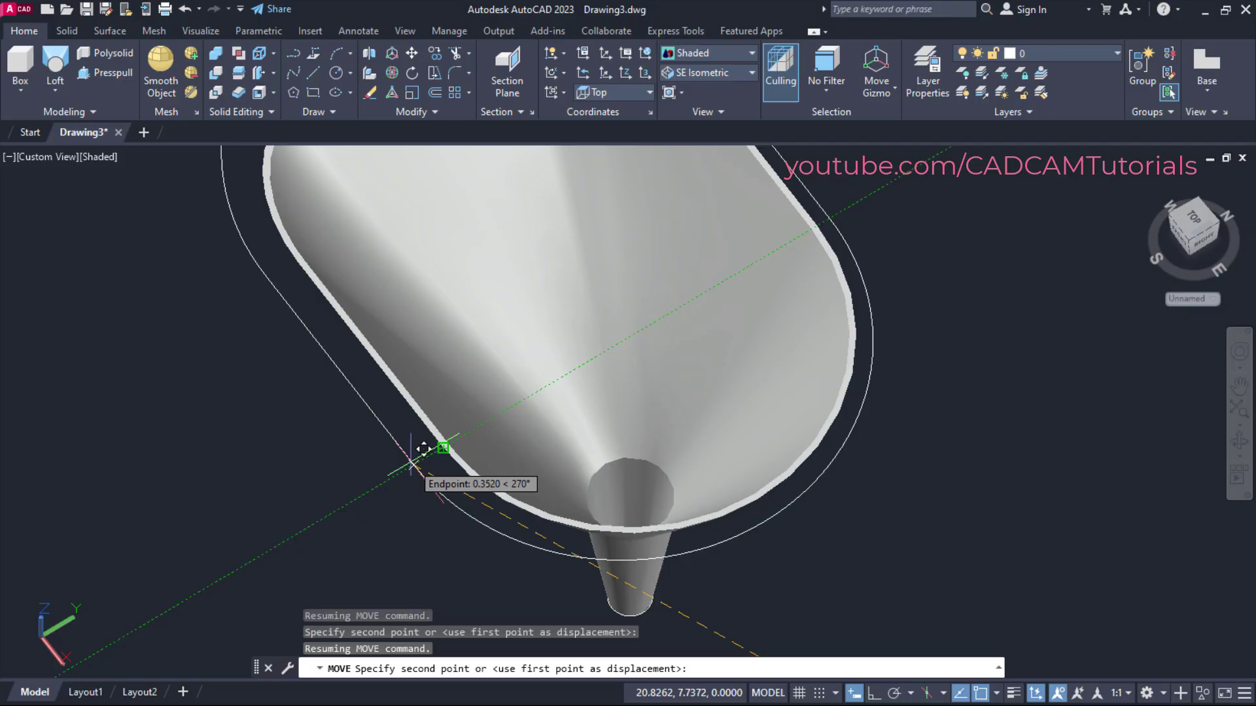
text(0.25)
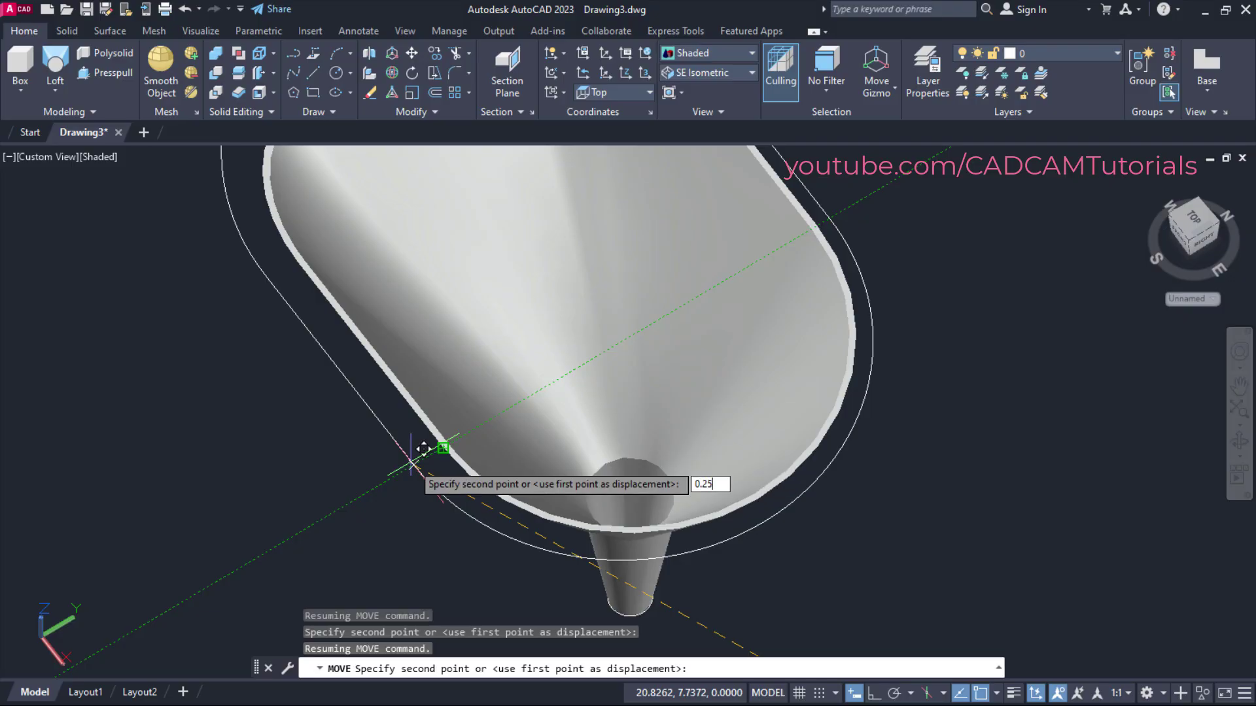
key(Return)
scroll(412, 464, down, 3)
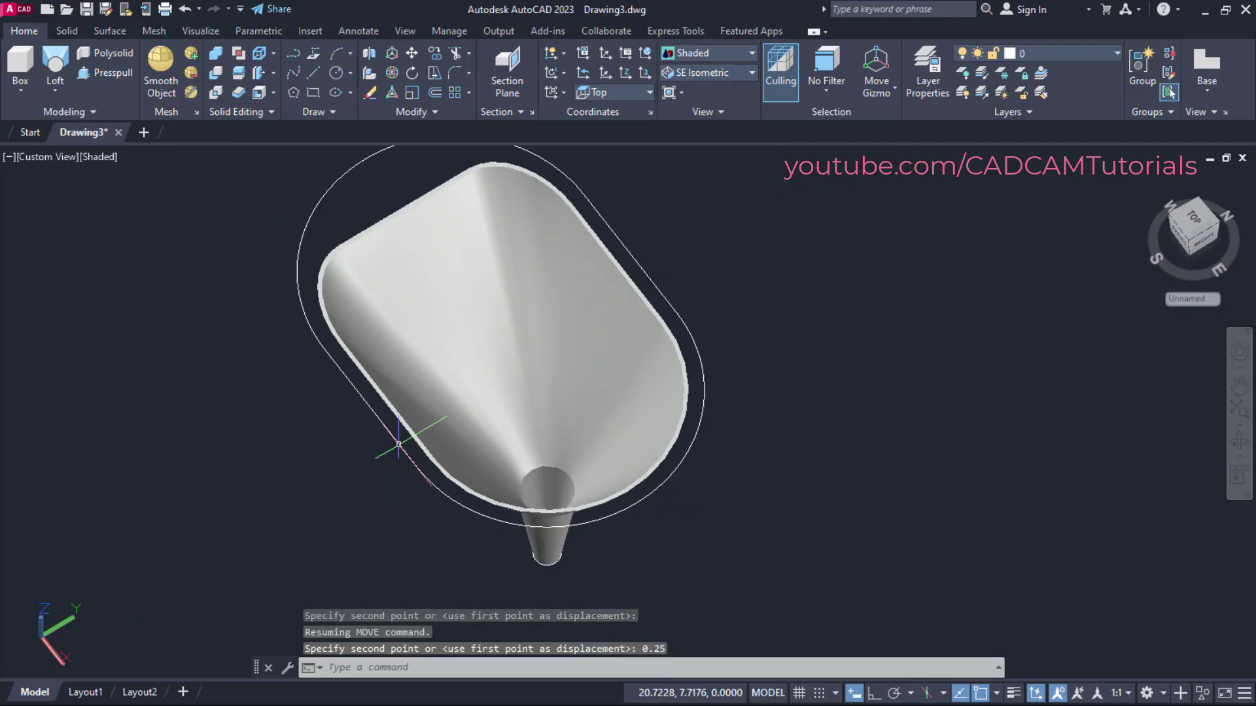
Extrude the rounded outline around the funnel's rim upward by 0.06 to form the flange plate
shift+middle_drag(412, 464, 482, 272)
scroll(238, 328, up, 3)
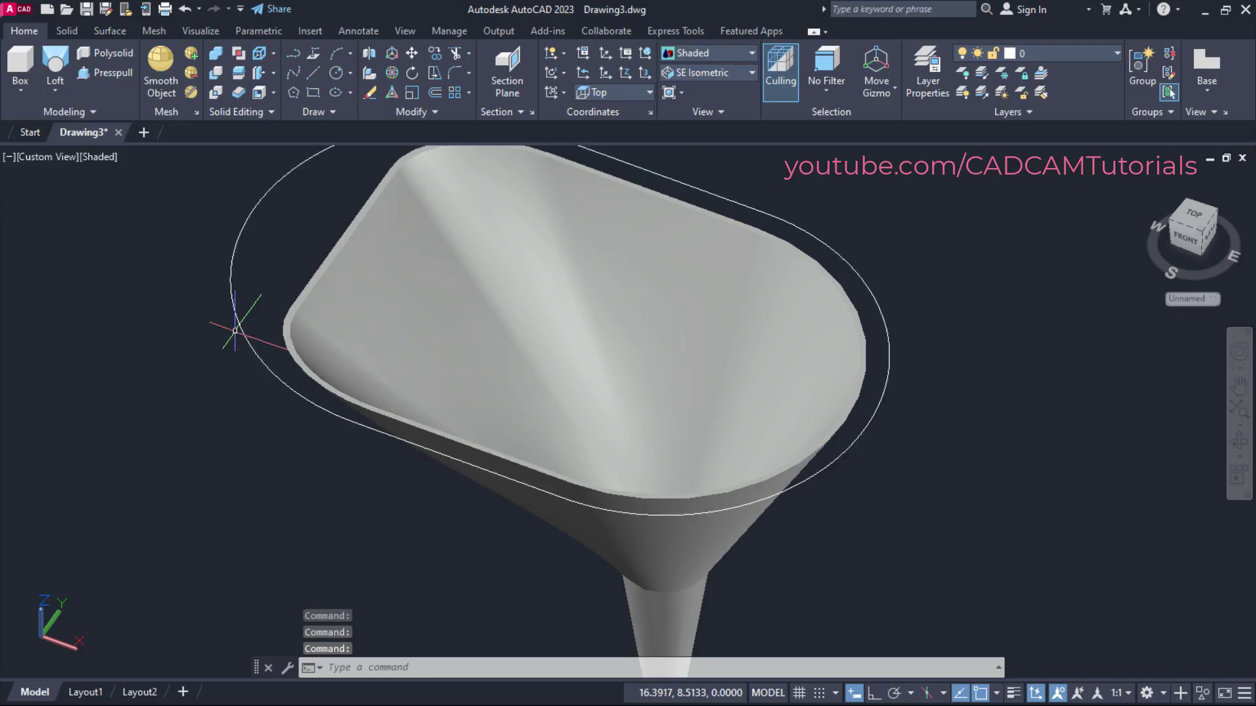
click(56, 88)
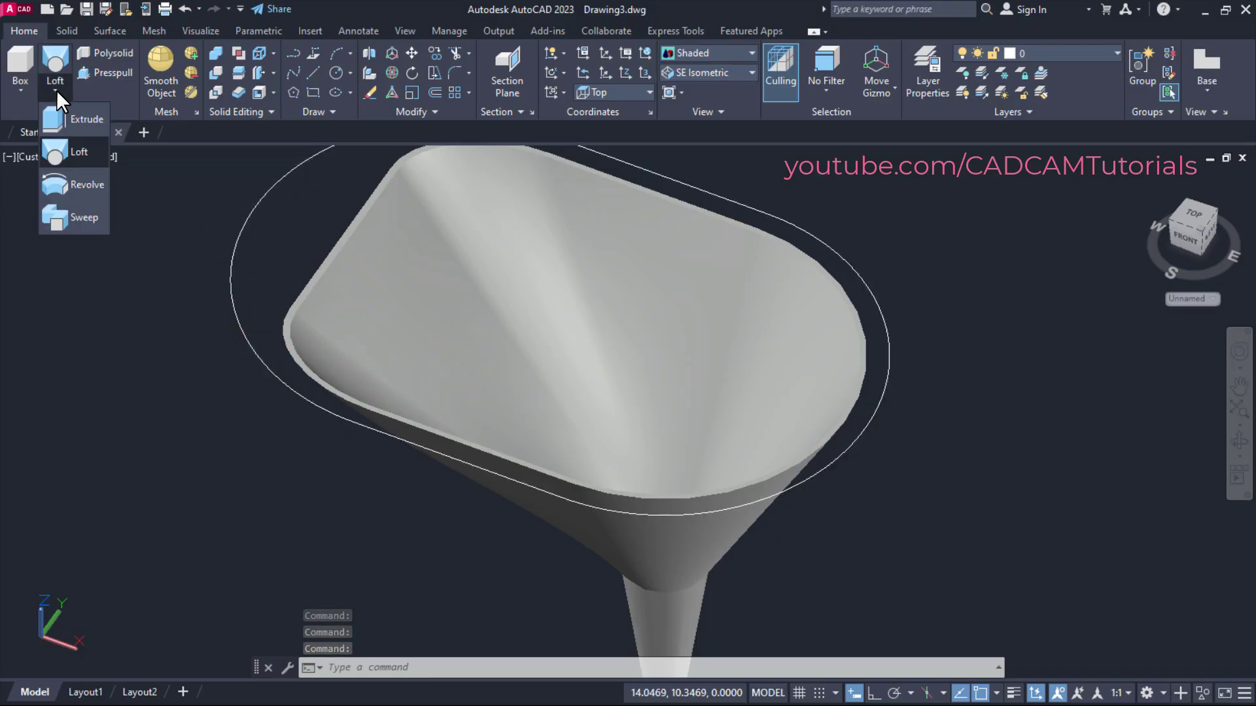
click(65, 120)
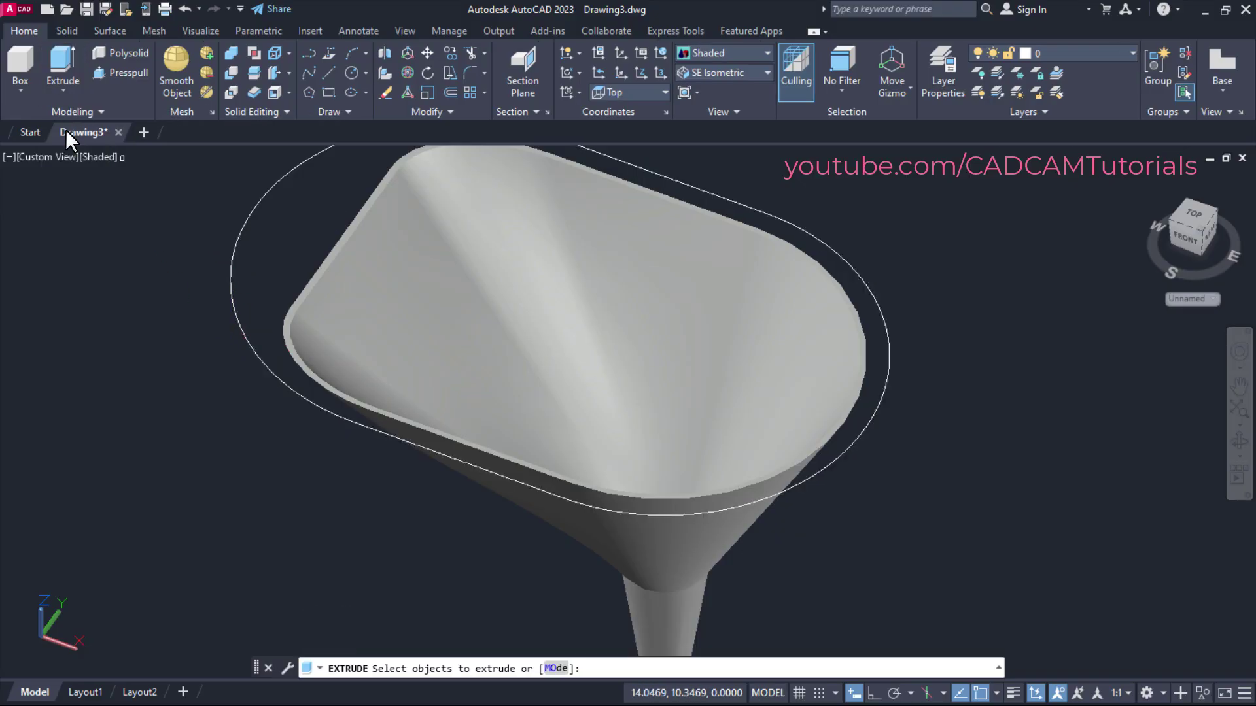
click(294, 389)
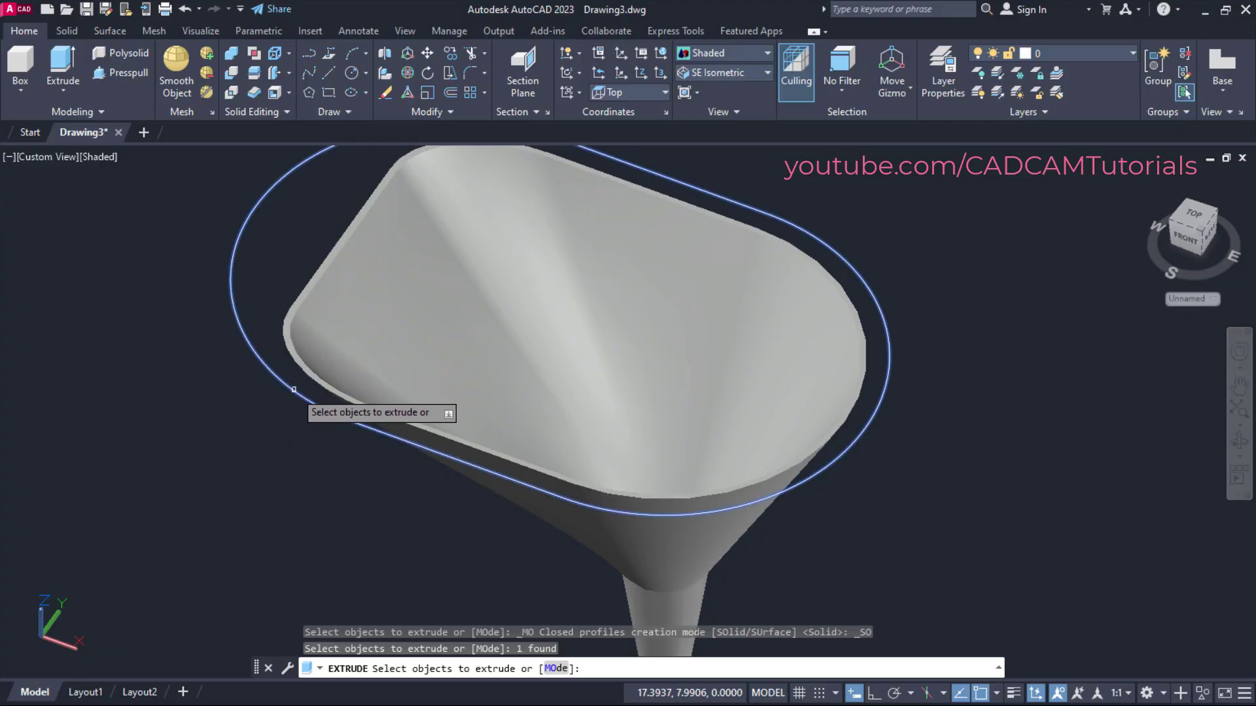
key(Return)
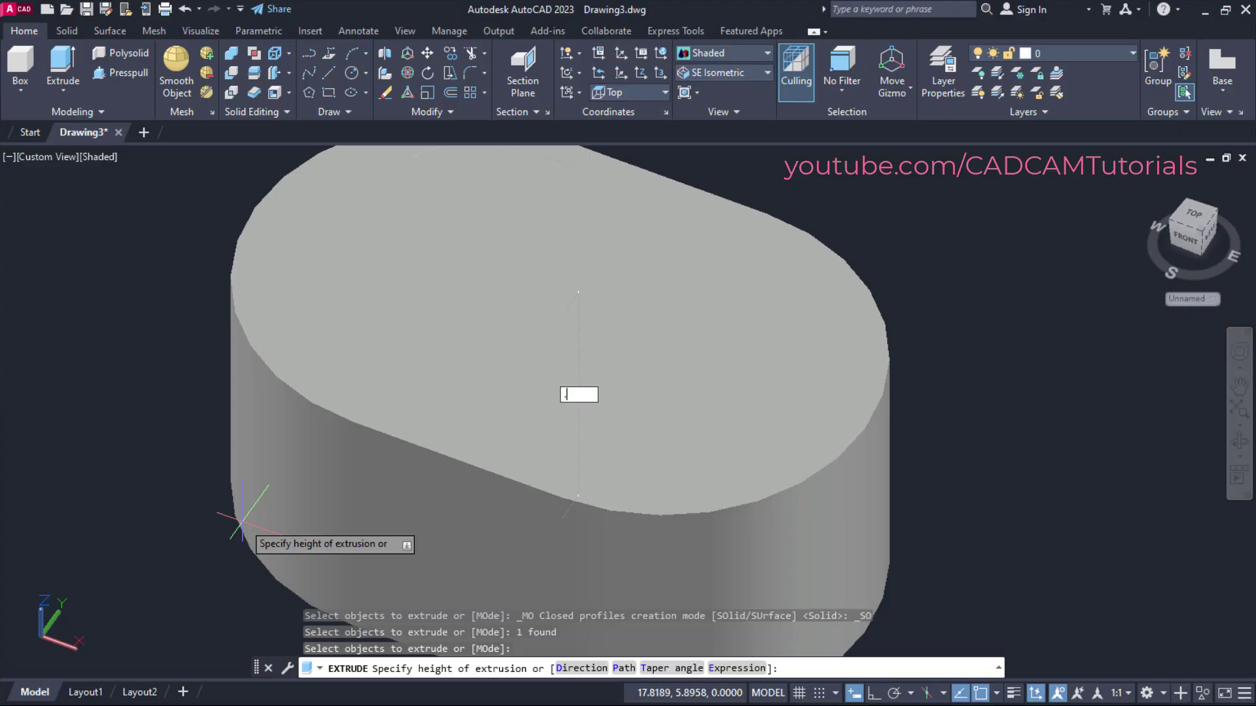
key(Return)
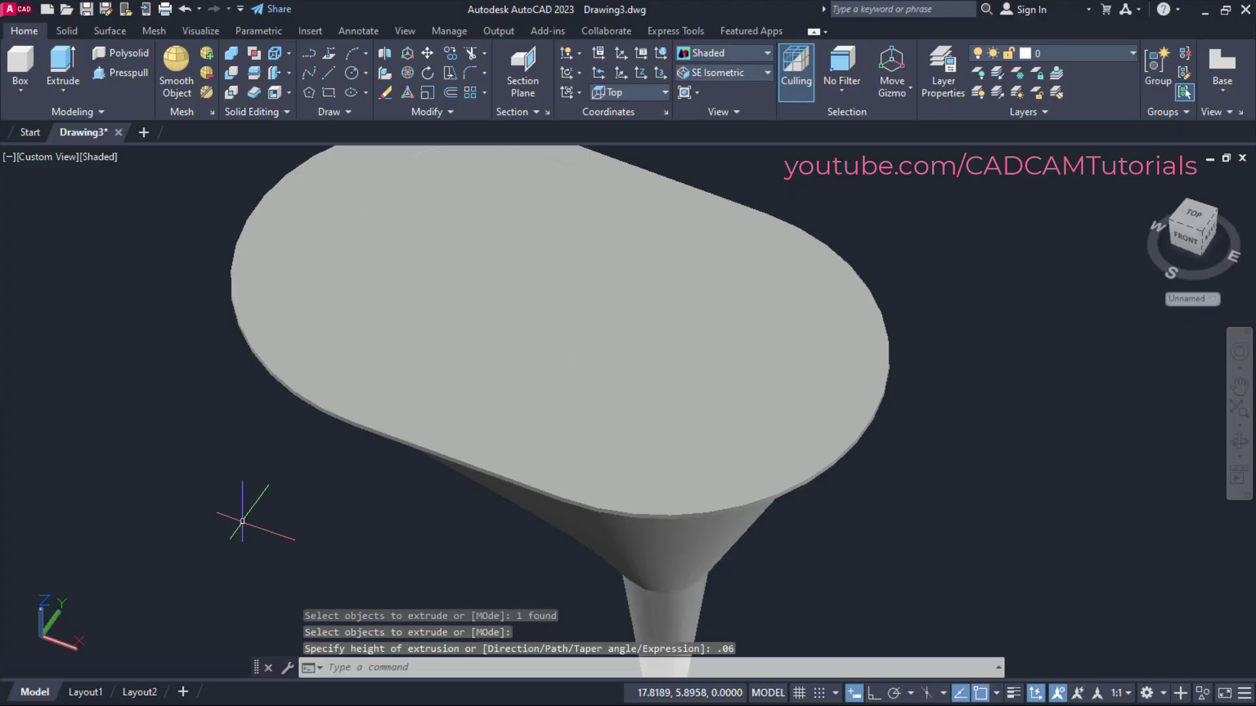
Presspull the inner area of the flange plate by 0.06 to open it into the hollow funnel
shift+middle_drag(464, 420, 546, 304)
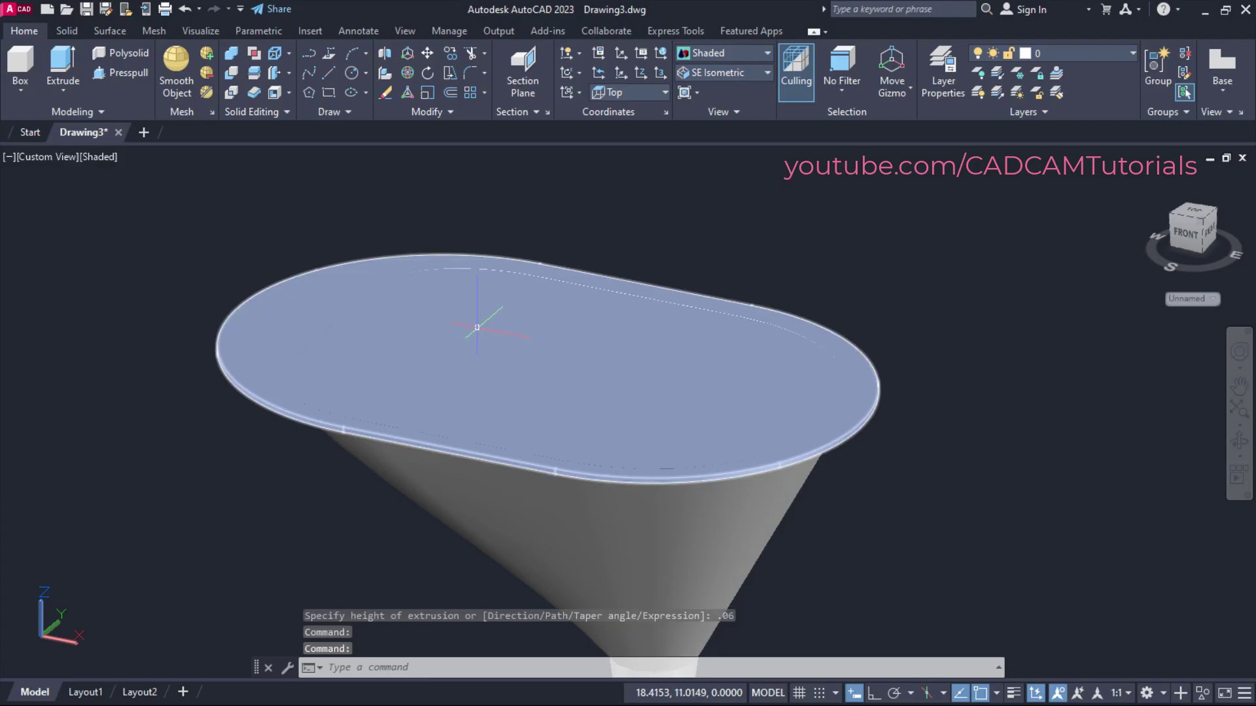
click(131, 77)
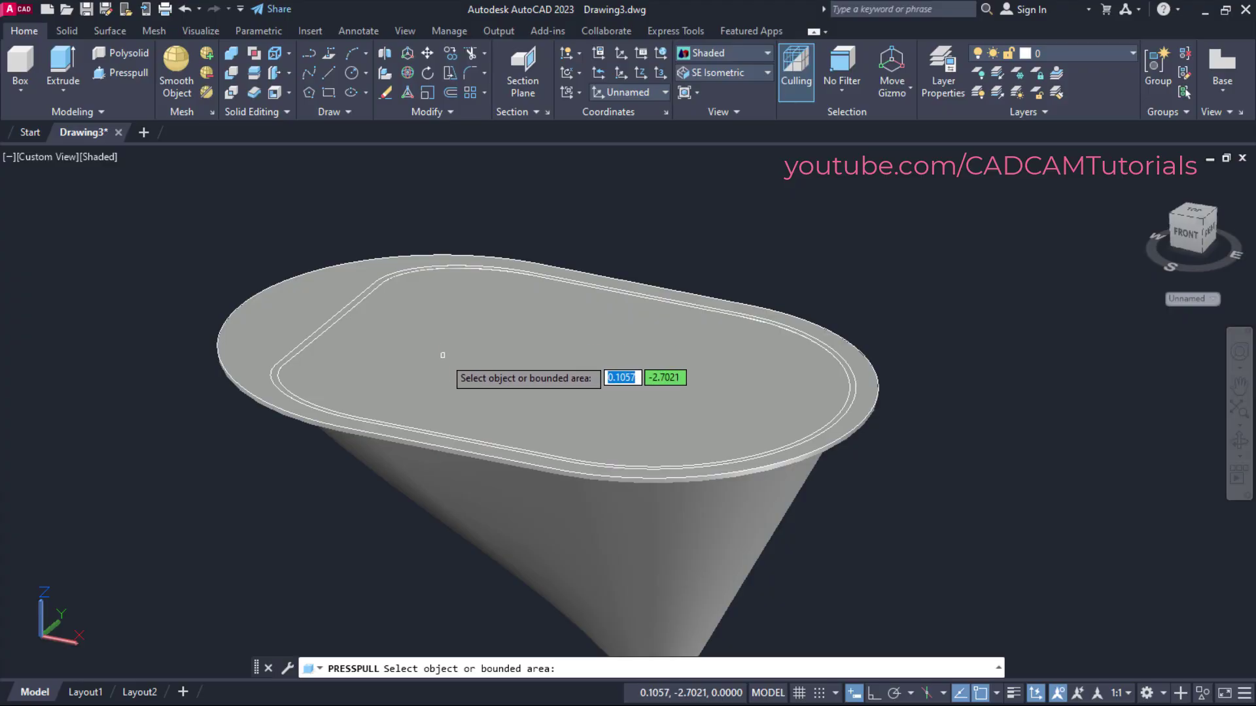
click(488, 400)
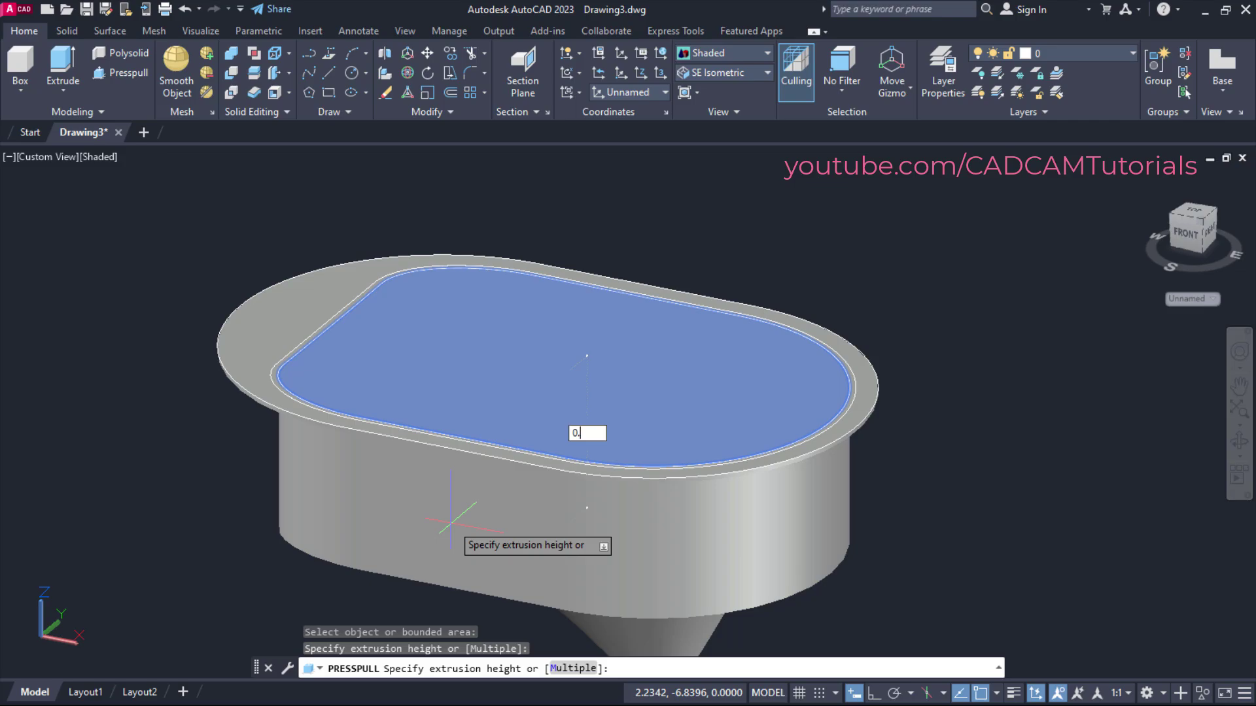
text(0.06)
key(Return)
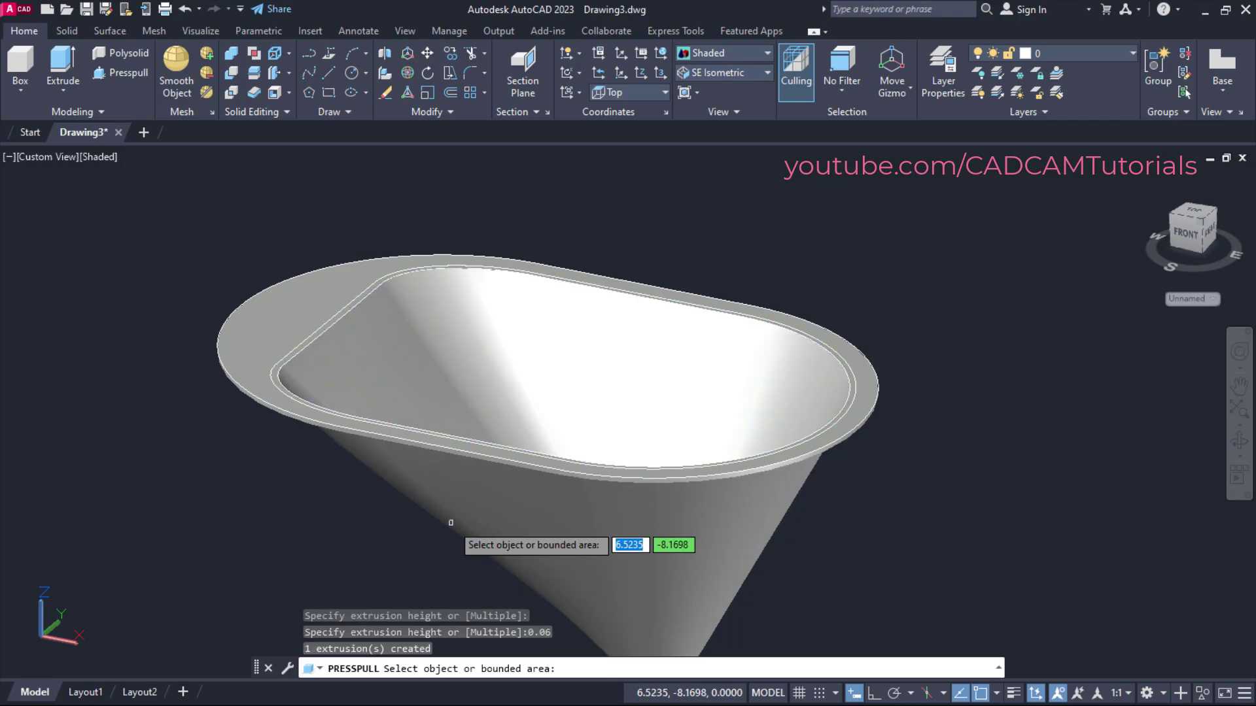
mouse_move(699, 206)
shift+middle_down()
mouse_move(680, 266)
mouse_move(713, 325)
mouse_move(681, 285)
mouse_move(802, 235)
shift+middle_up()
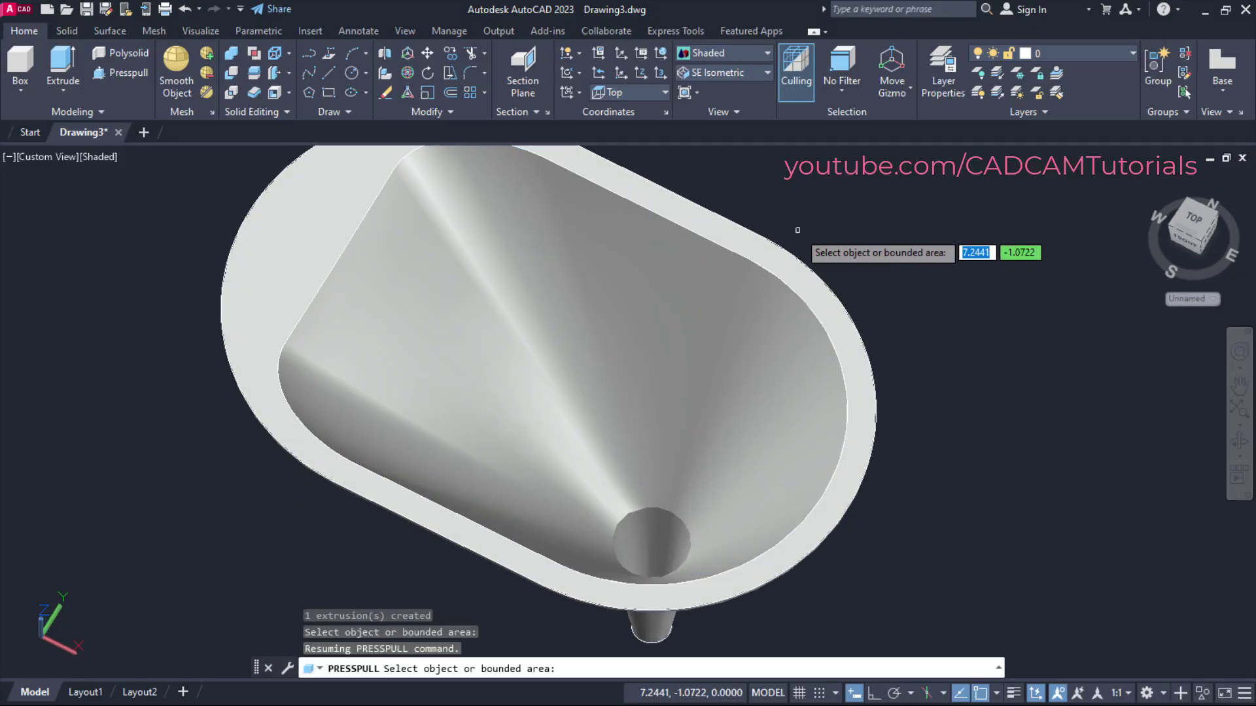
mouse_move(650, 370)
shift+middle_down()
mouse_move(673, 348)
mouse_move(928, 380)
shift+middle_up()
Check the slot dimensions in the PDF drawing and draw a 0.25 by 1 rectangle in empty space beside the funnel
key(alt+Tab)
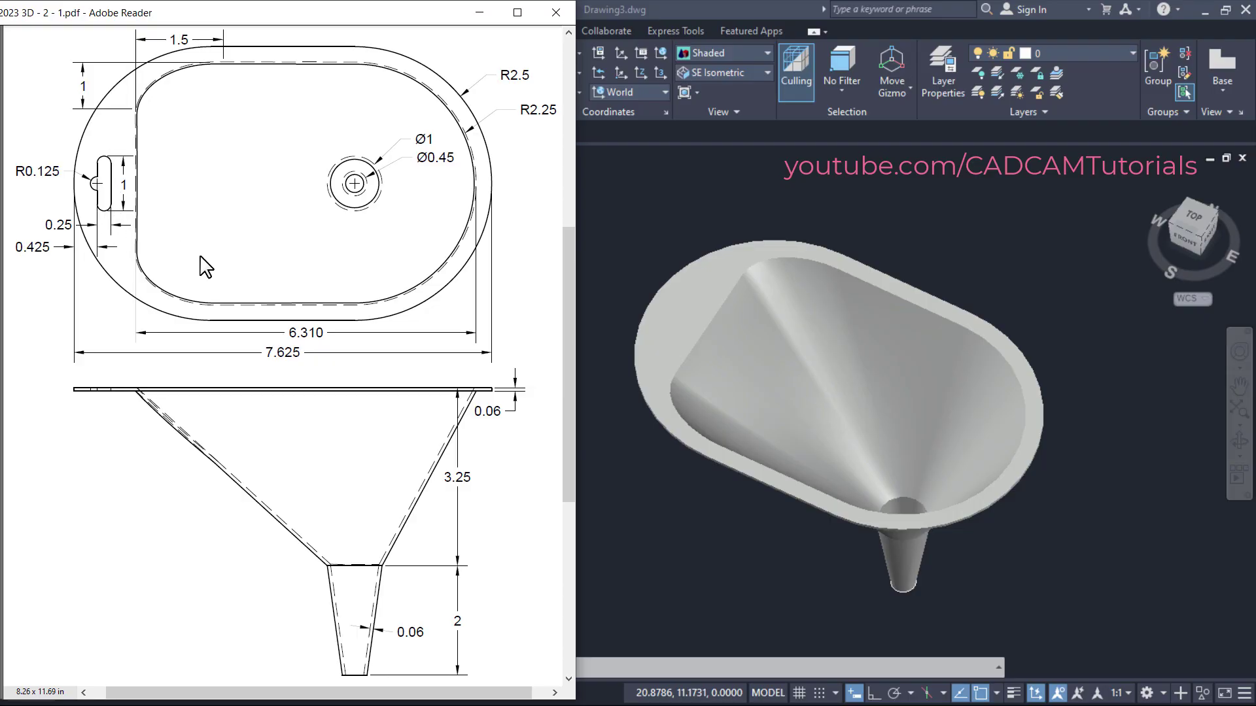
click(1049, 499)
middle_drag(288, 425, 562, 393)
scroll(580, 393, up, 5)
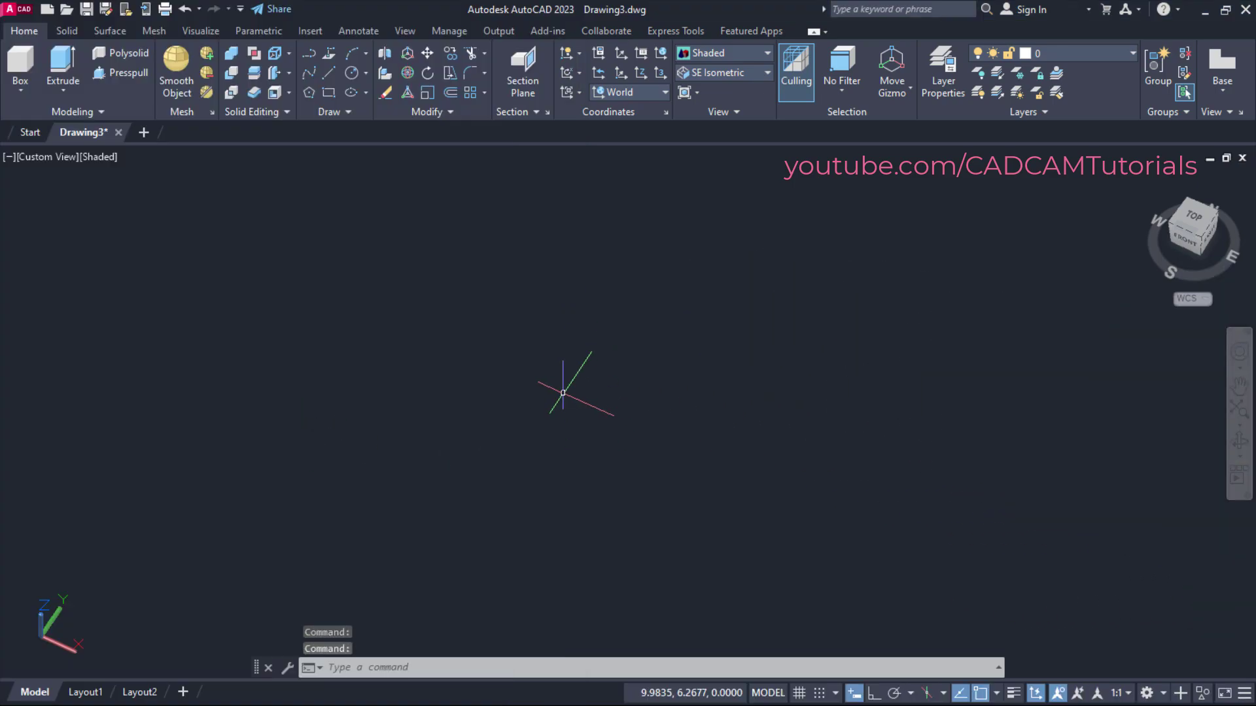
click(328, 92)
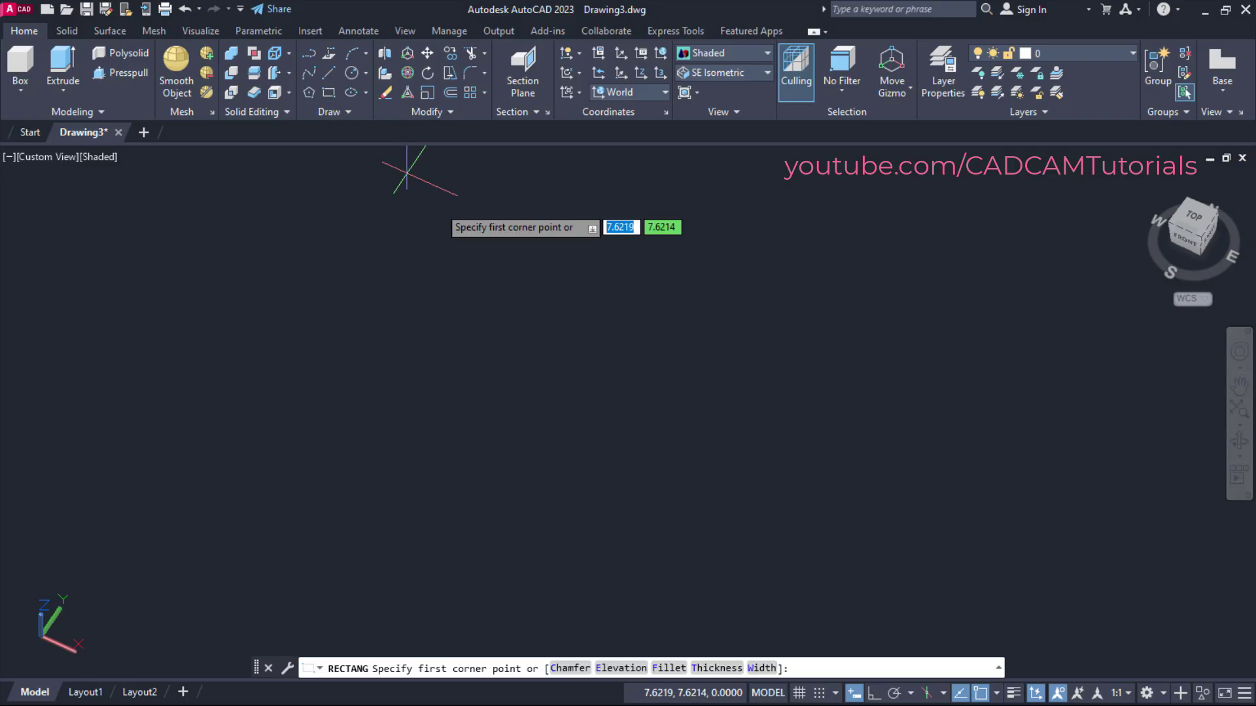
click(438, 444)
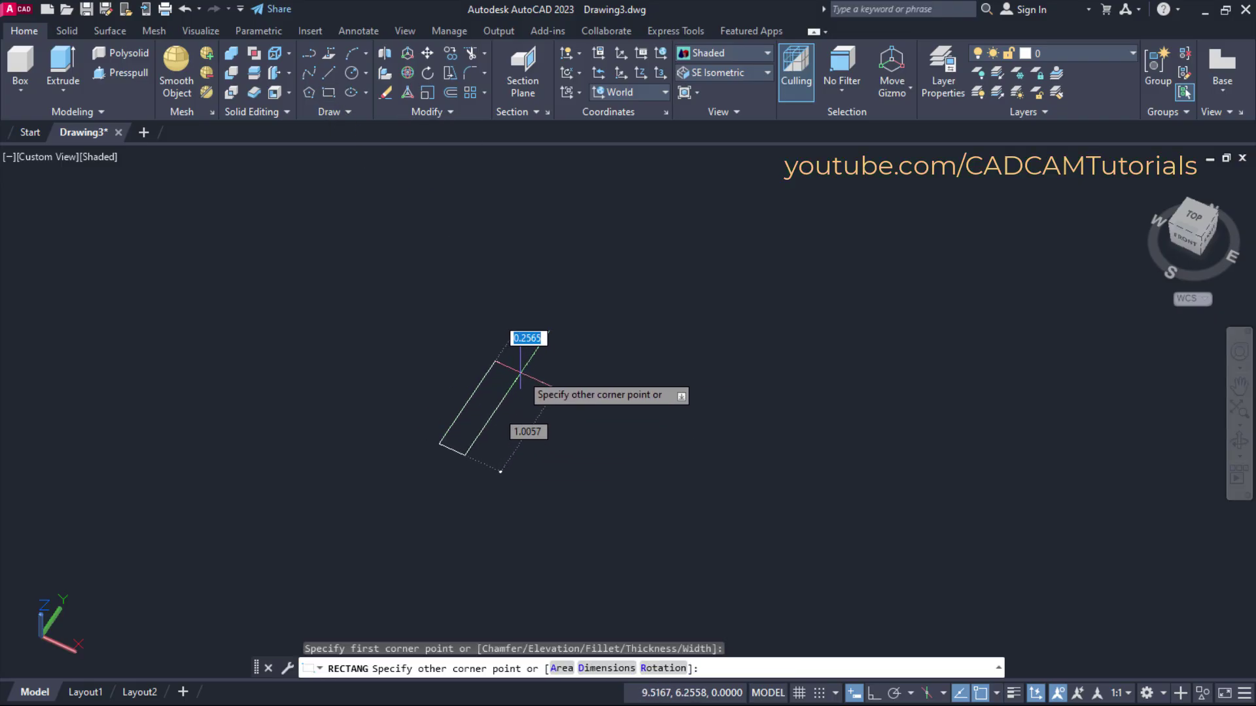
text(0.25)
key(Tab)
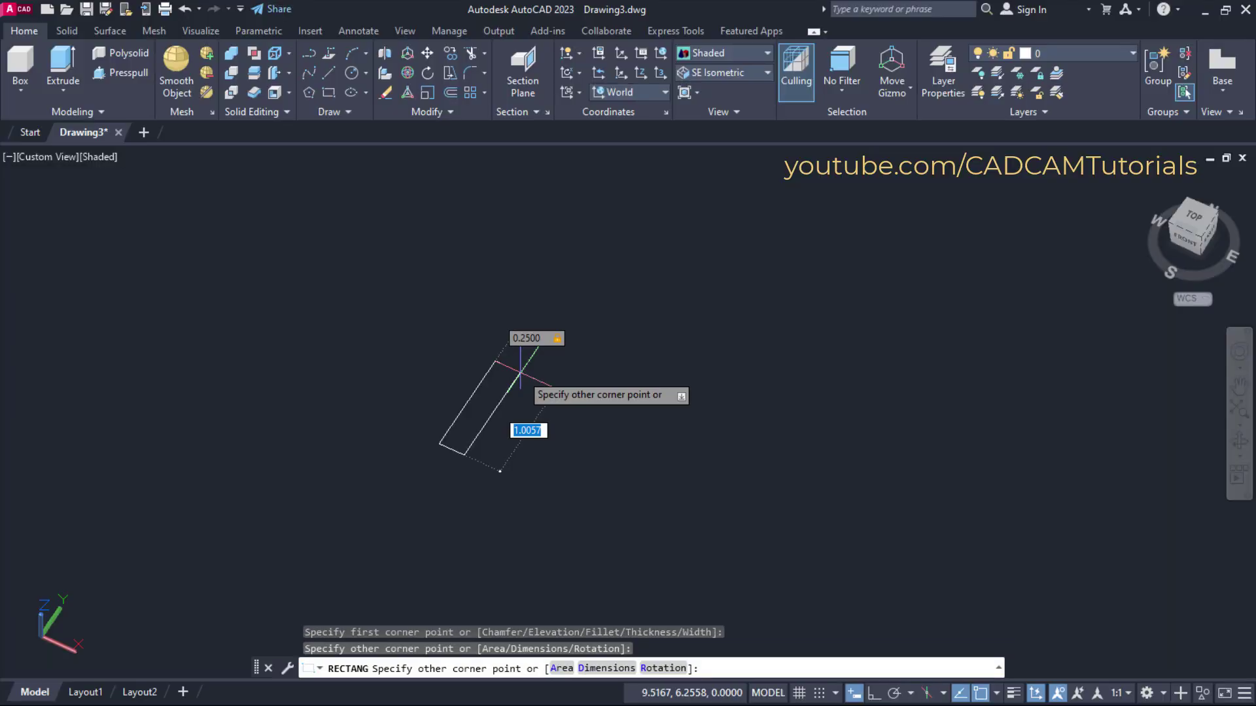
key(Return)
scroll(516, 380, up, 5)
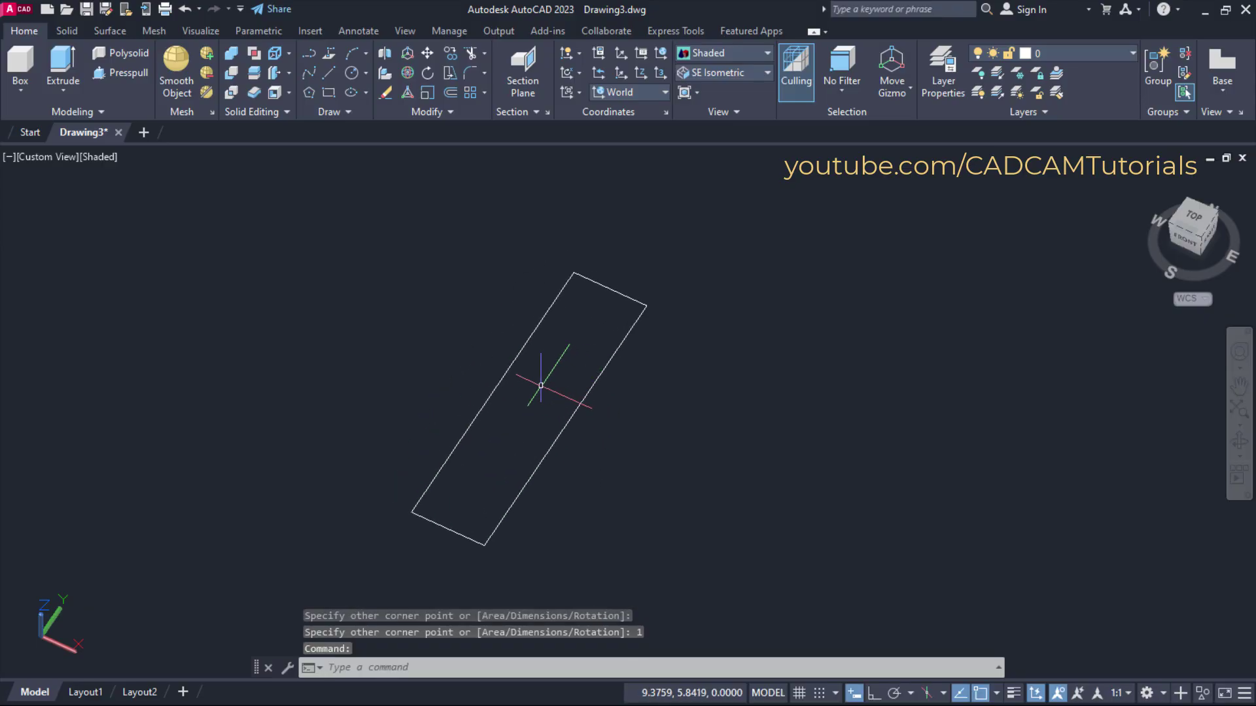
Draw a circle of radius 0.125 centred on the midpoint of the rectangle's long edge facing away from the funnel
key(Return)
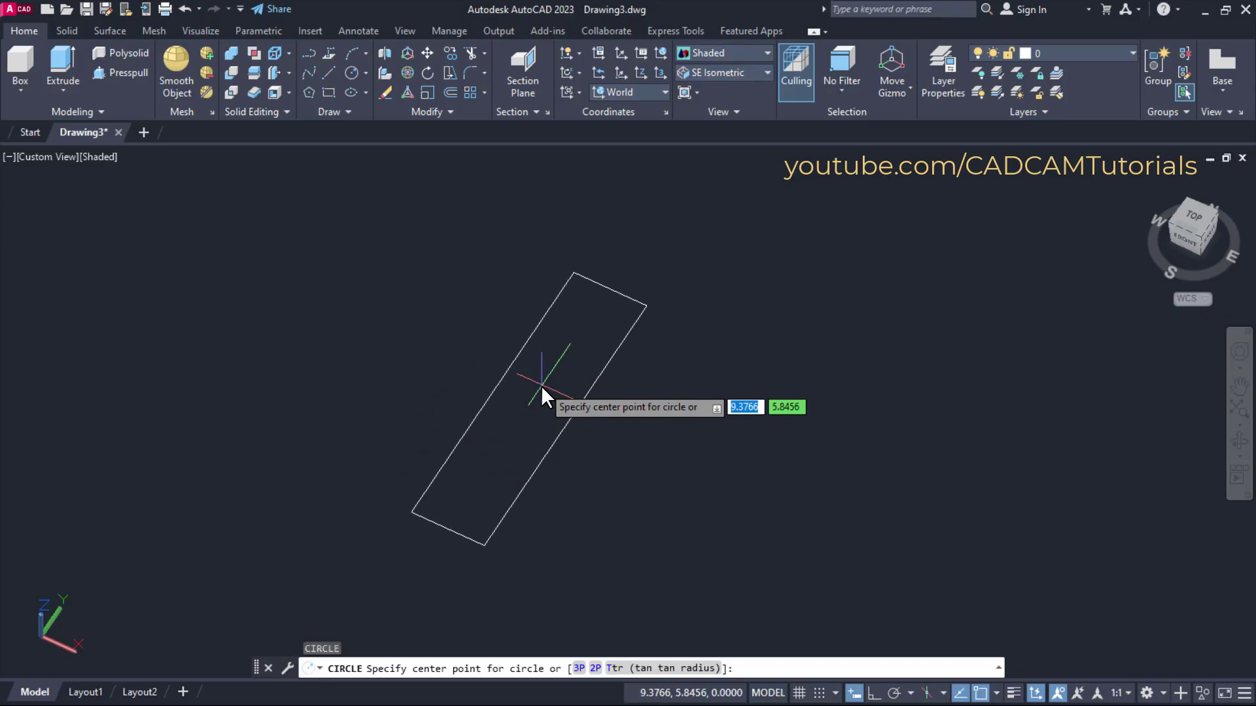
click(492, 392)
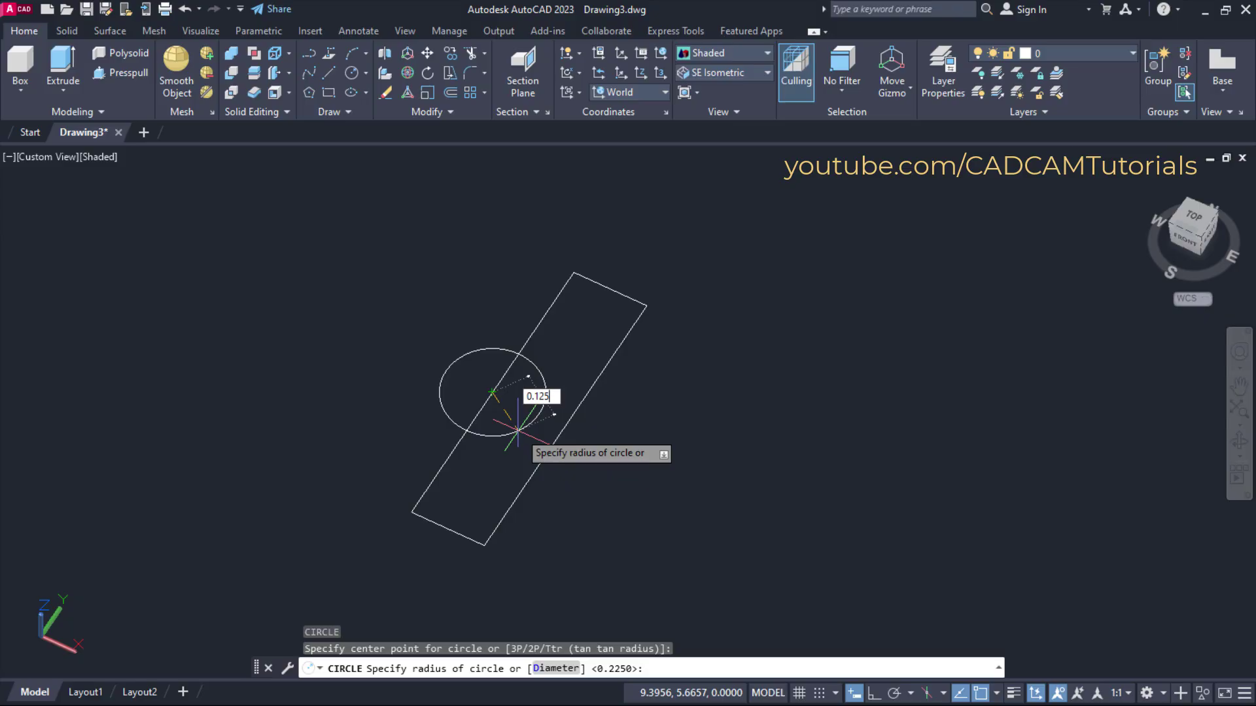
key(Return)
scroll(648, 386, up, 3)
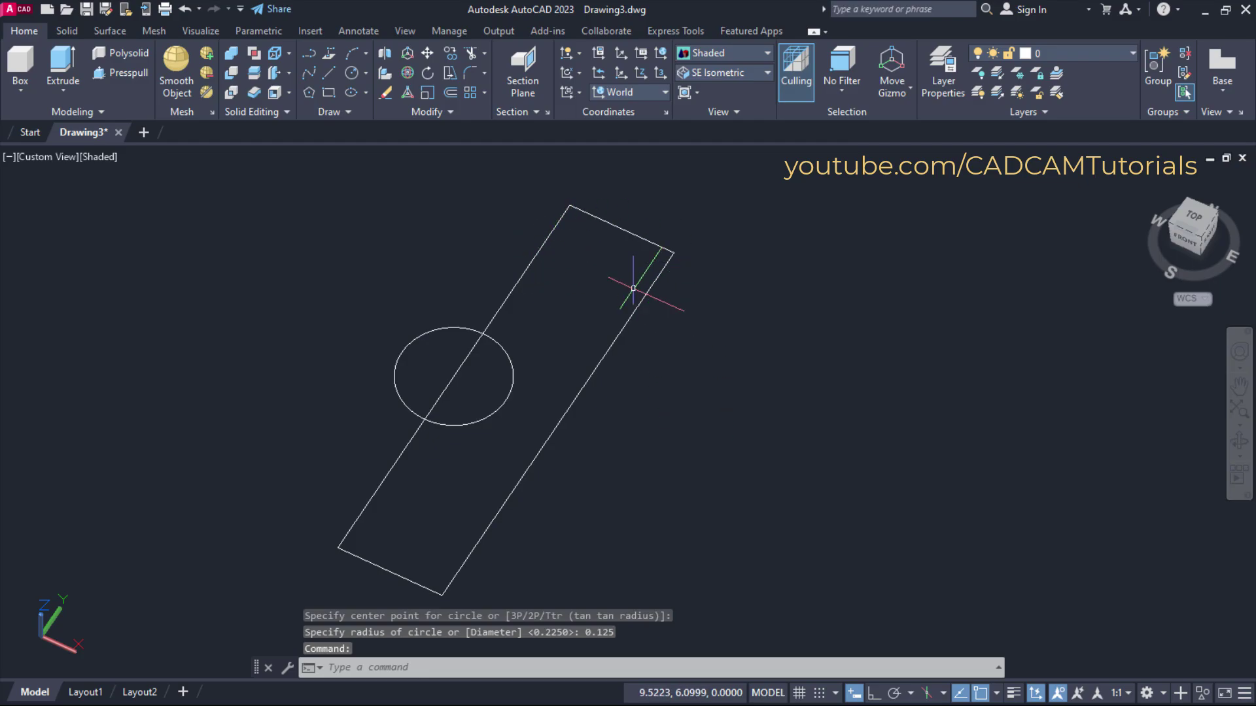
Fillet all four corners of the small rectangle as a polyline with a 0.125 radius
click(467, 72)
right_click(681, 334)
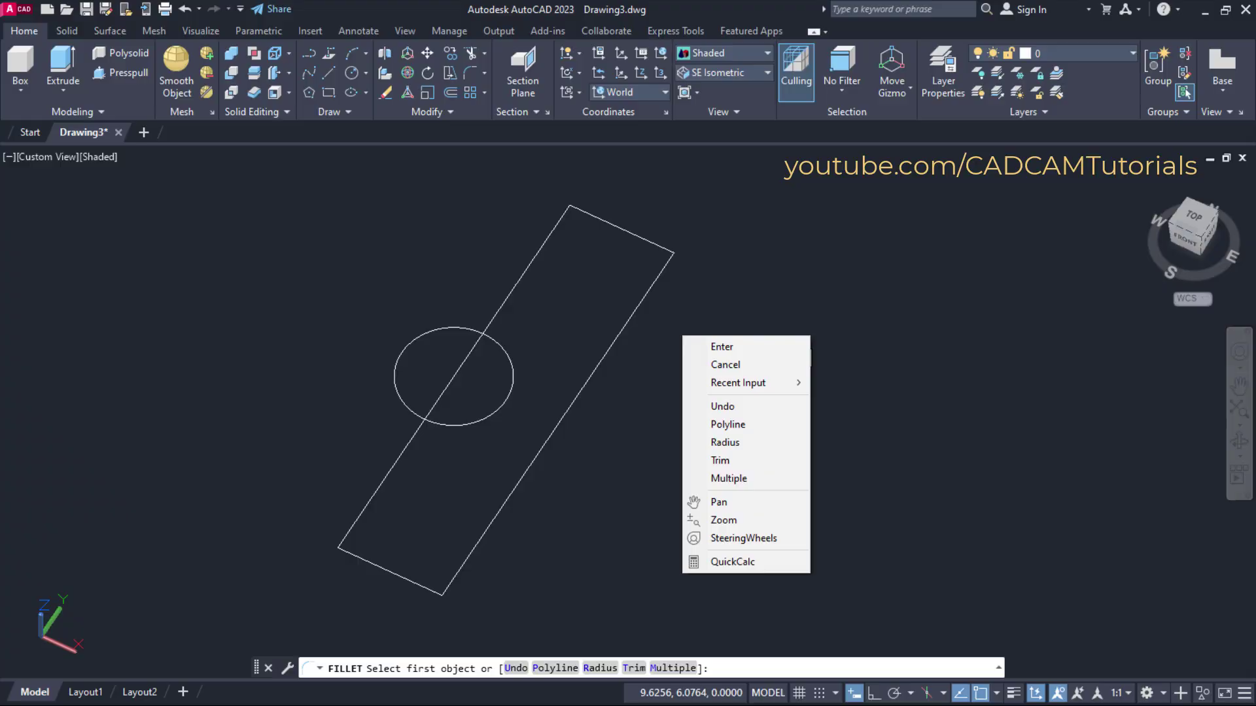
click(720, 442)
text(0.)
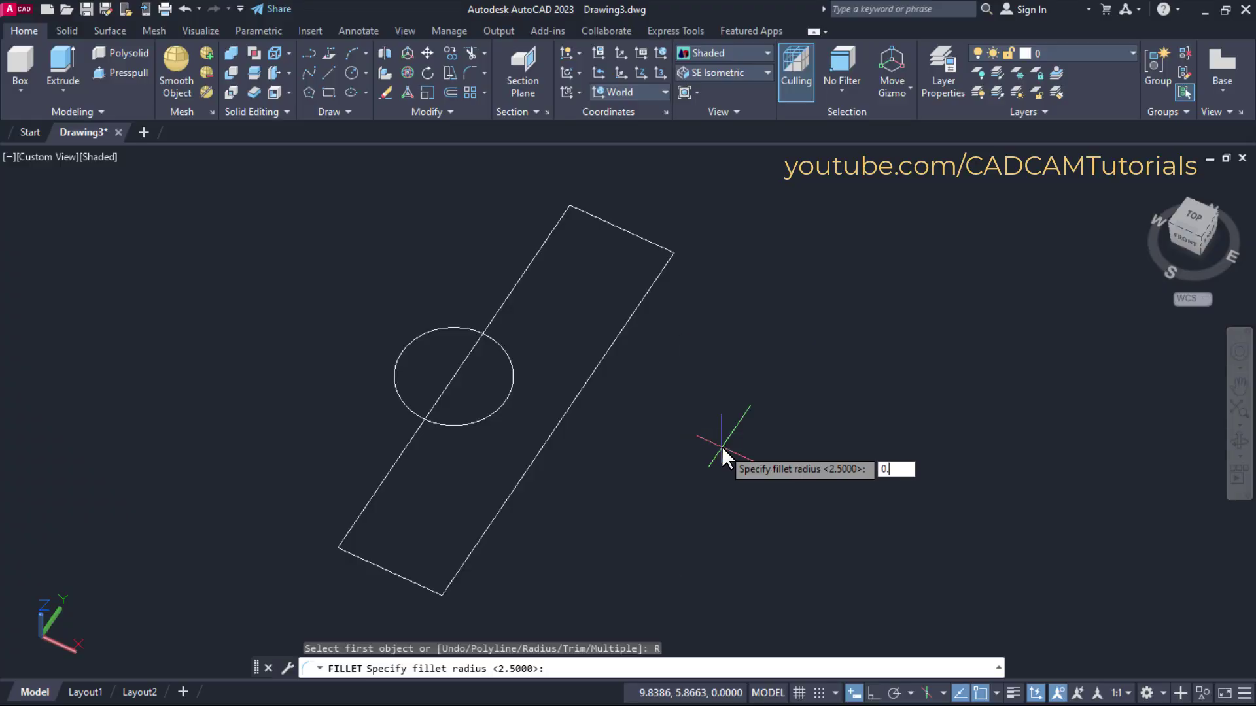
text(125)
key(Return)
right_click(707, 382)
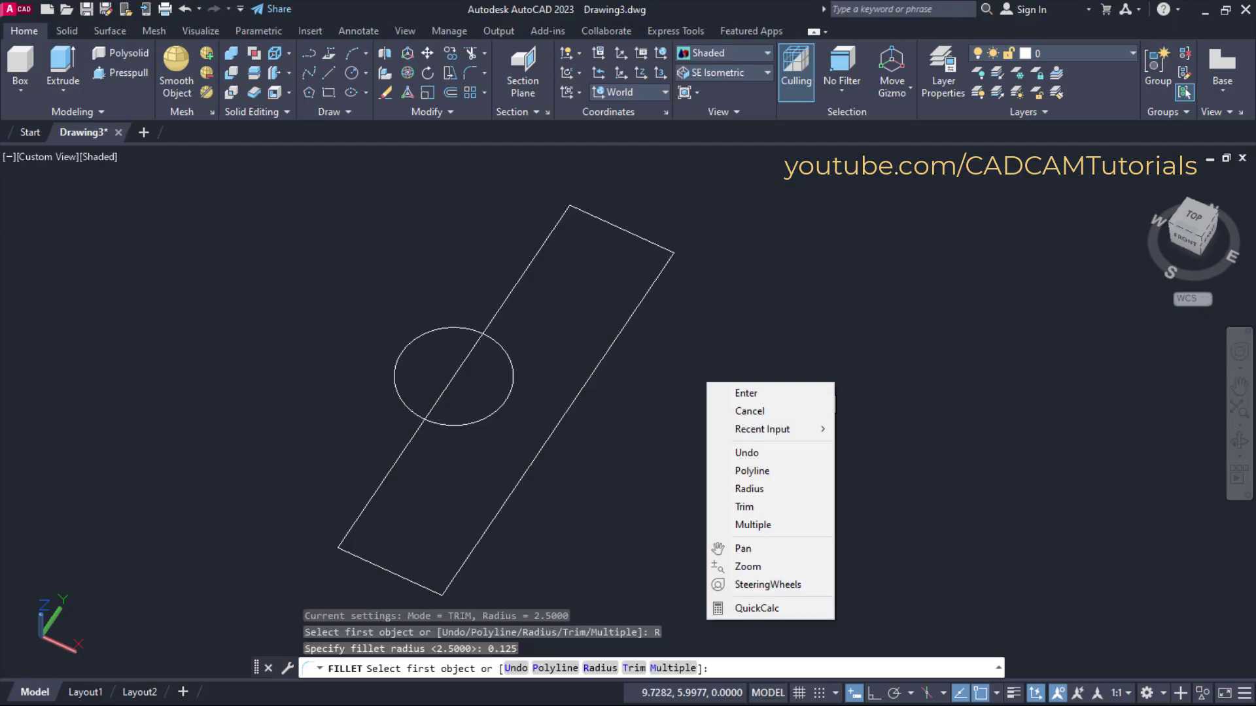
click(747, 471)
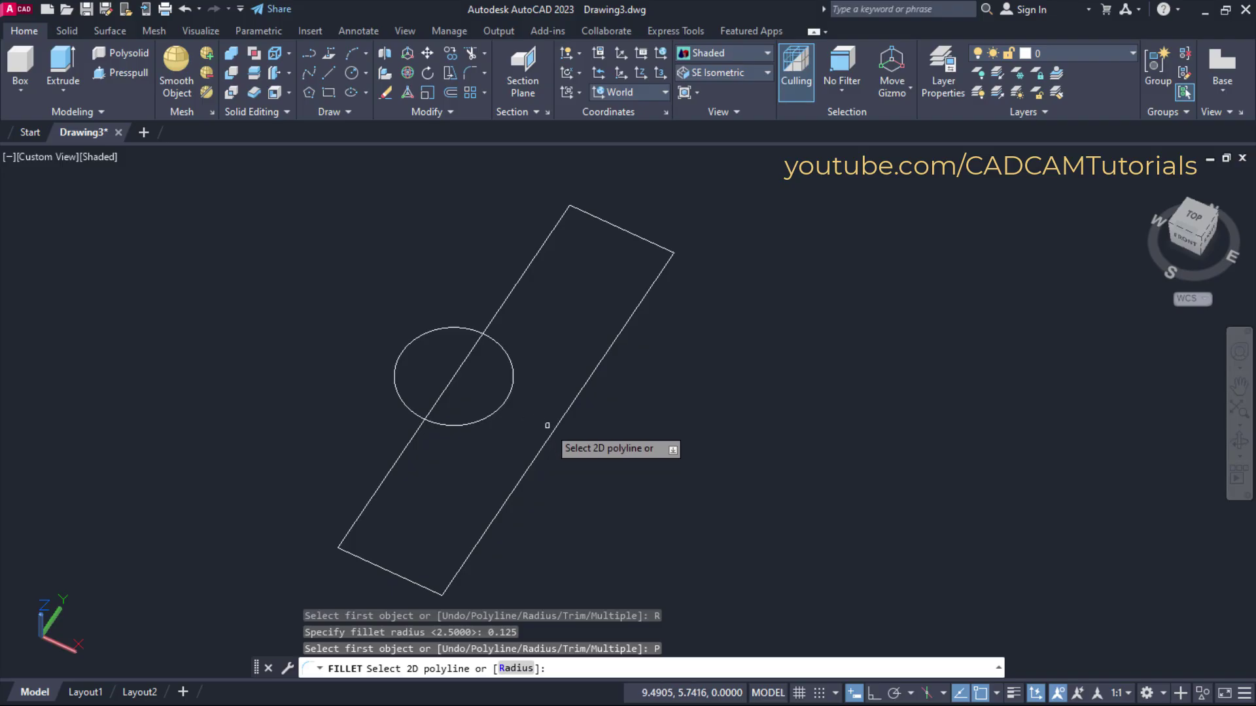
click(548, 425)
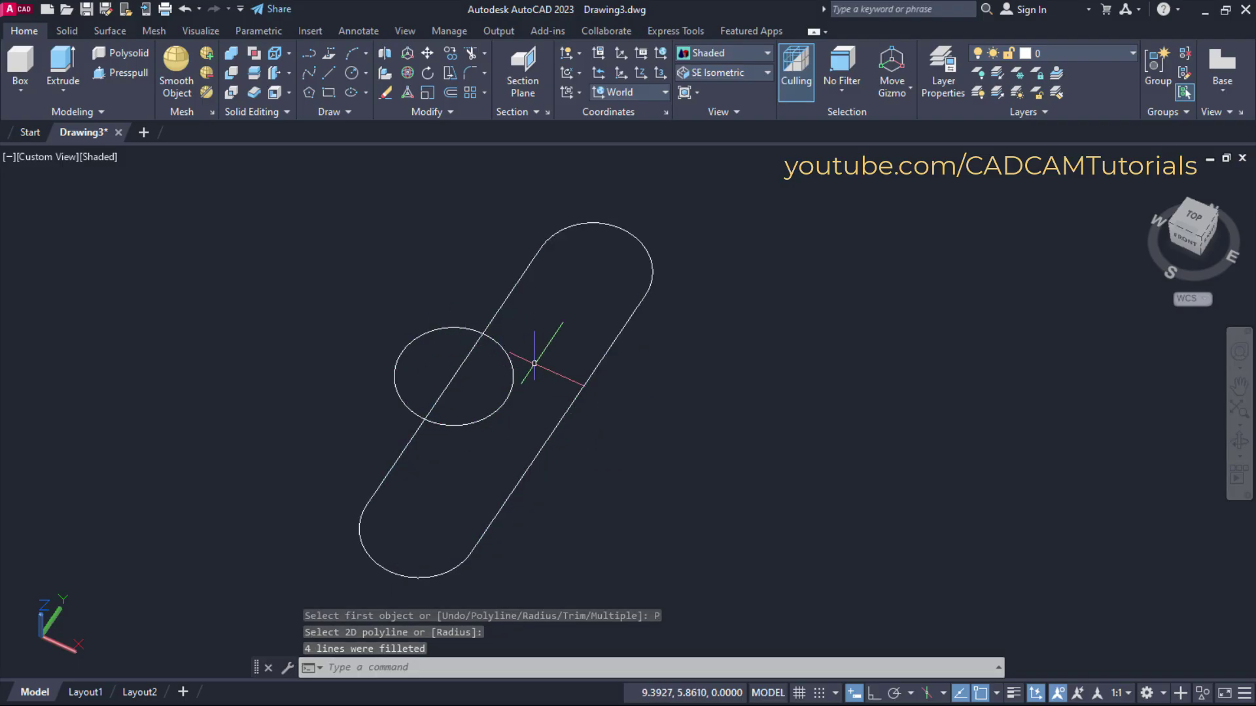
Trim the circle's arc inside the slot and the slot's edge inside the circle to leave one combined outline
text(tr)
key(Return)
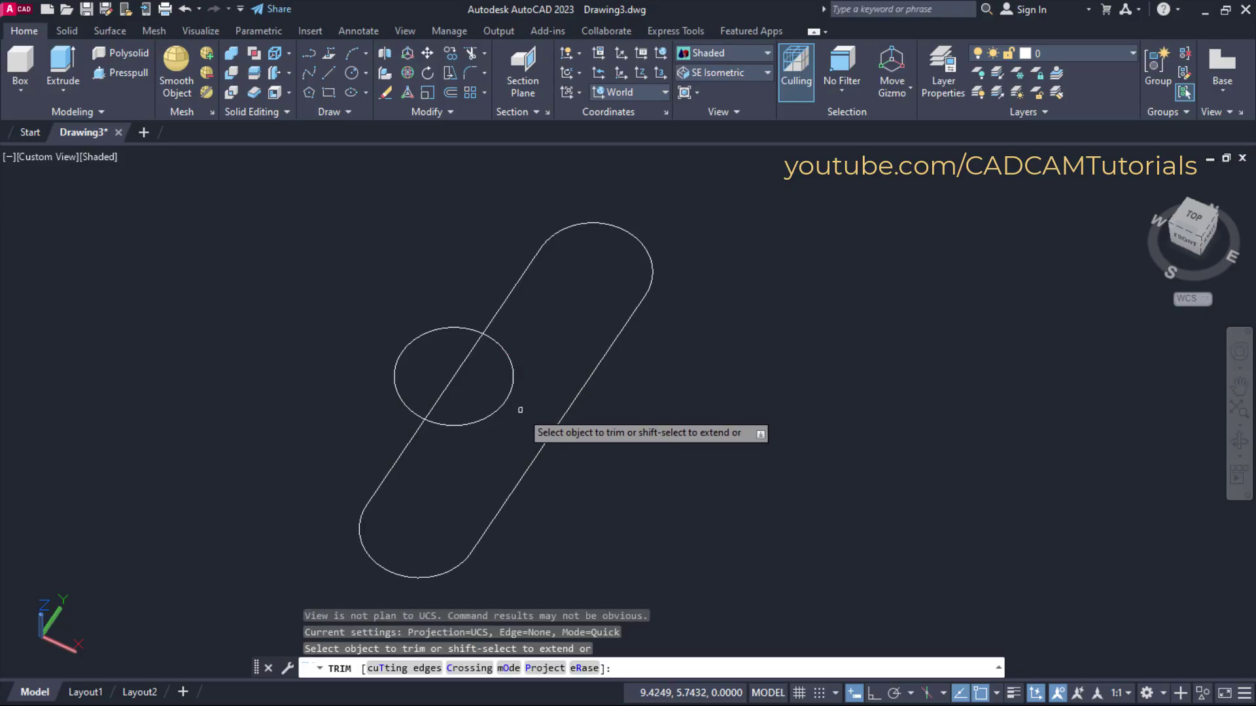
click(520, 410)
click(447, 376)
key(Return)
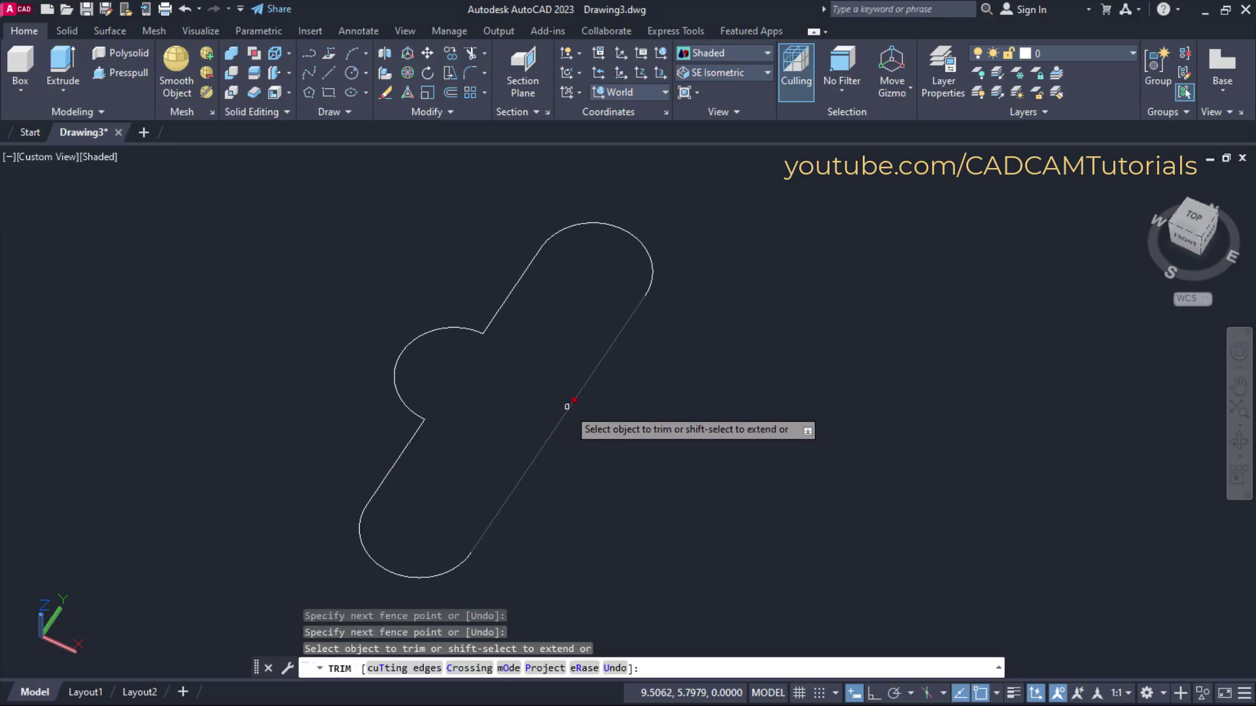
key(Escape)
Move the slot outline by its small arc's midpoint to 0.425 inward from the midpoint of the flange's wide rounded end
scroll(575, 295, down, 5)
middle_drag(680, 352, 687, 356)
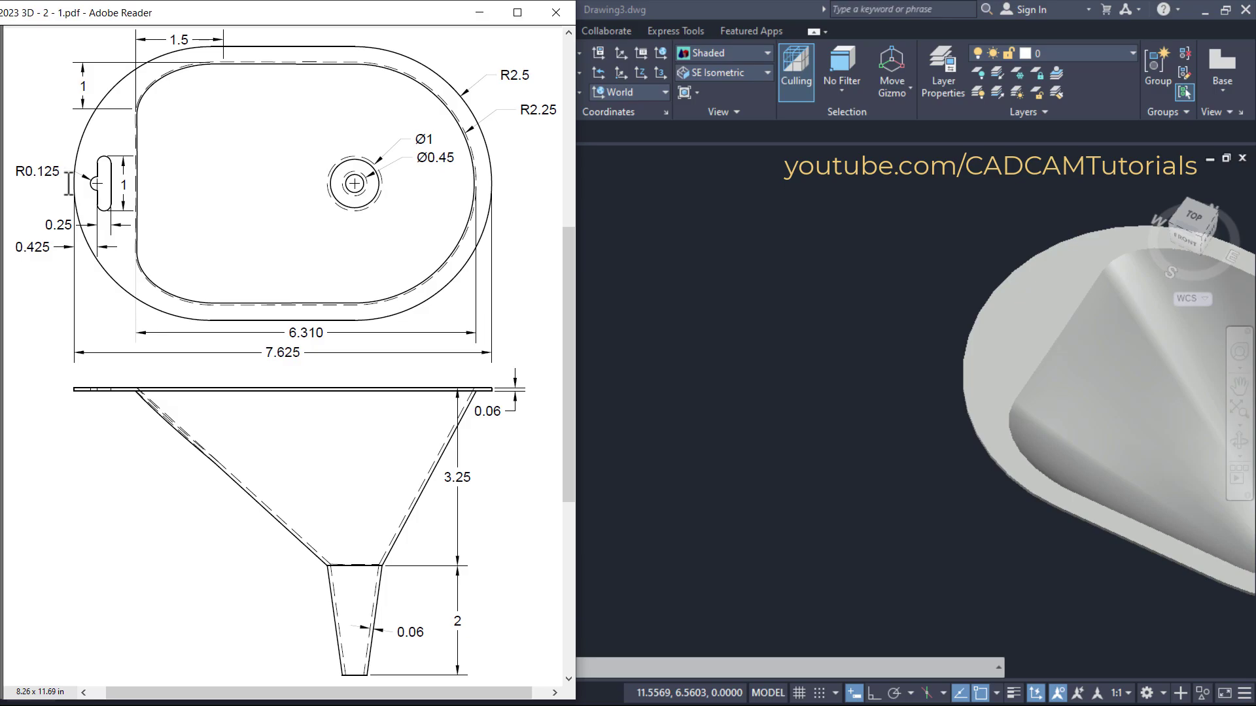
click(663, 405)
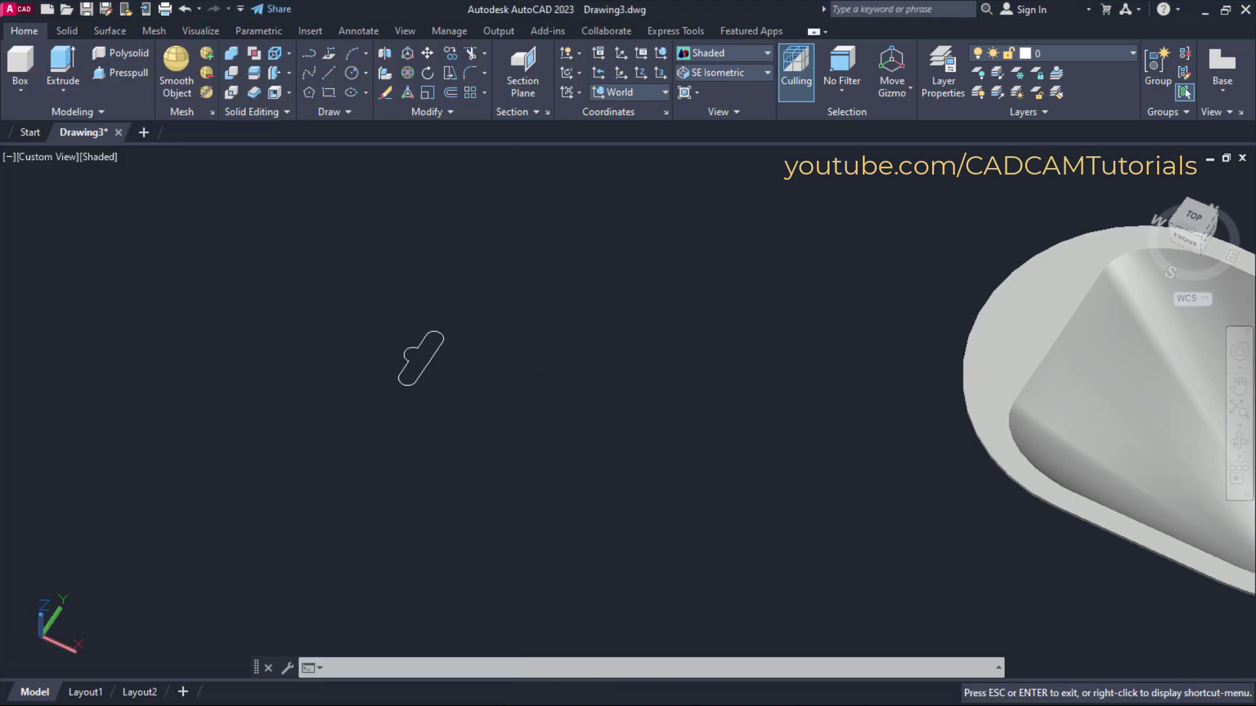
middle_drag(517, 413, 558, 446)
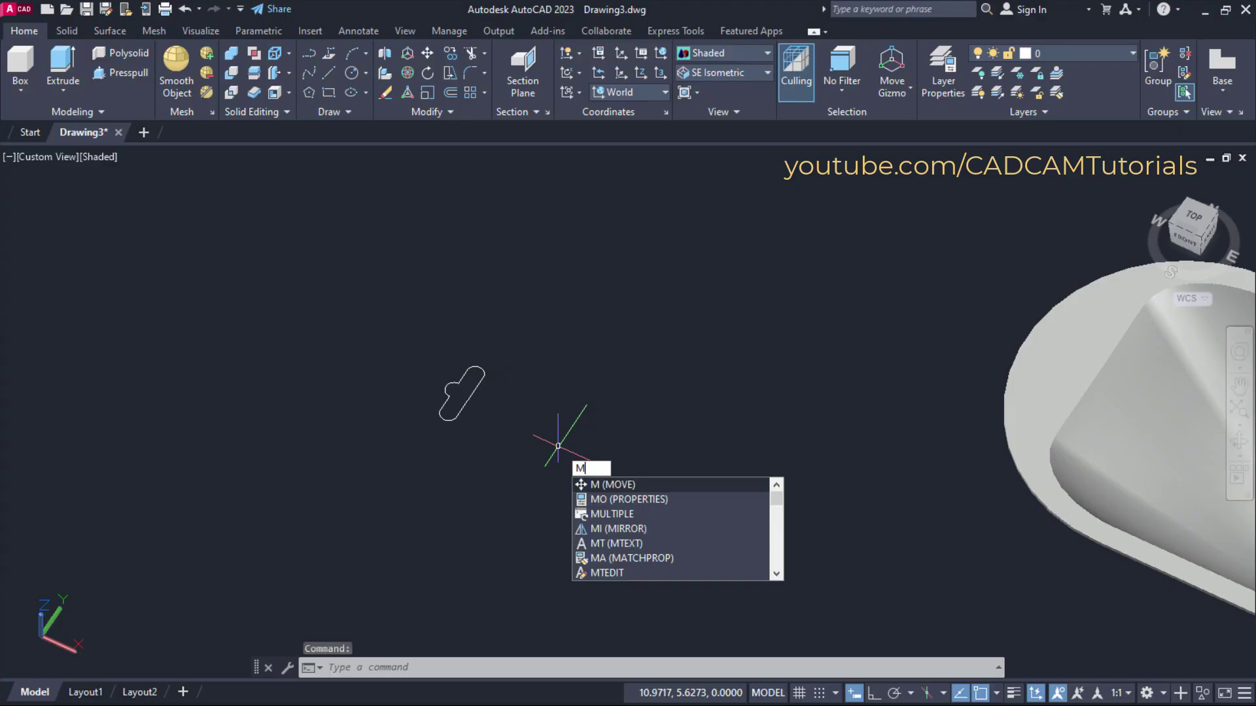
key(Return)
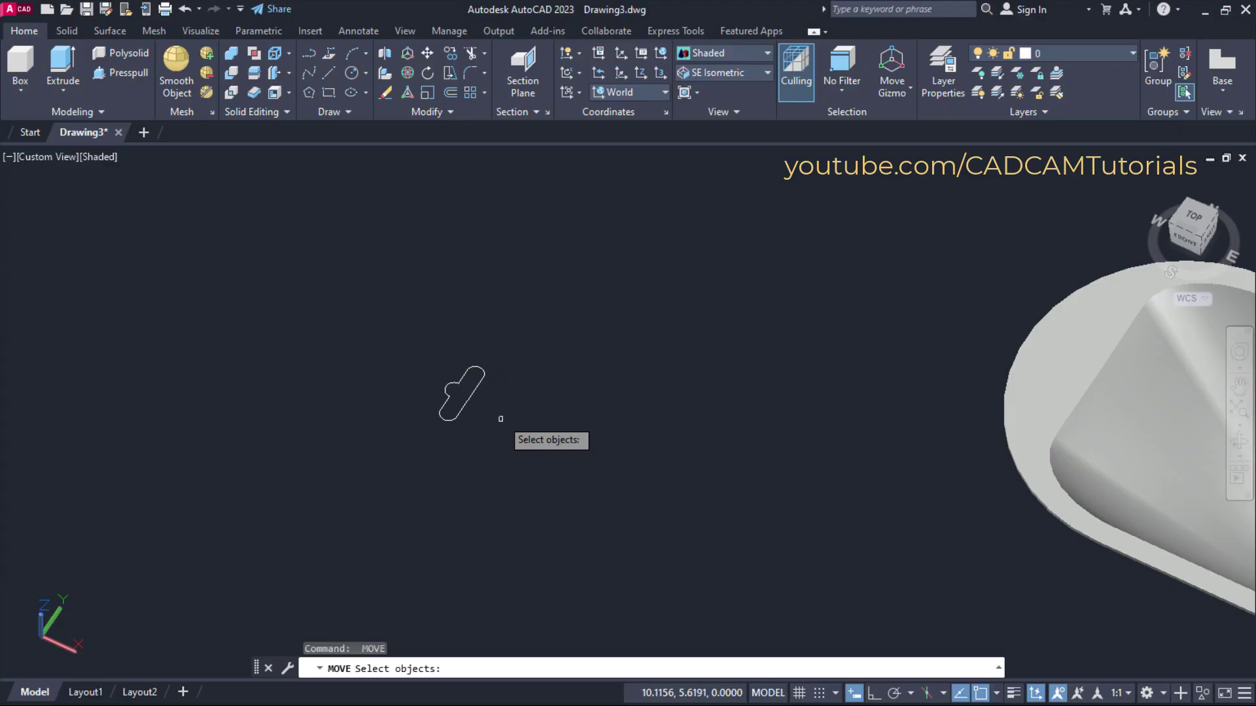
click(515, 340)
click(416, 462)
key(Return)
scroll(421, 372, up, 7)
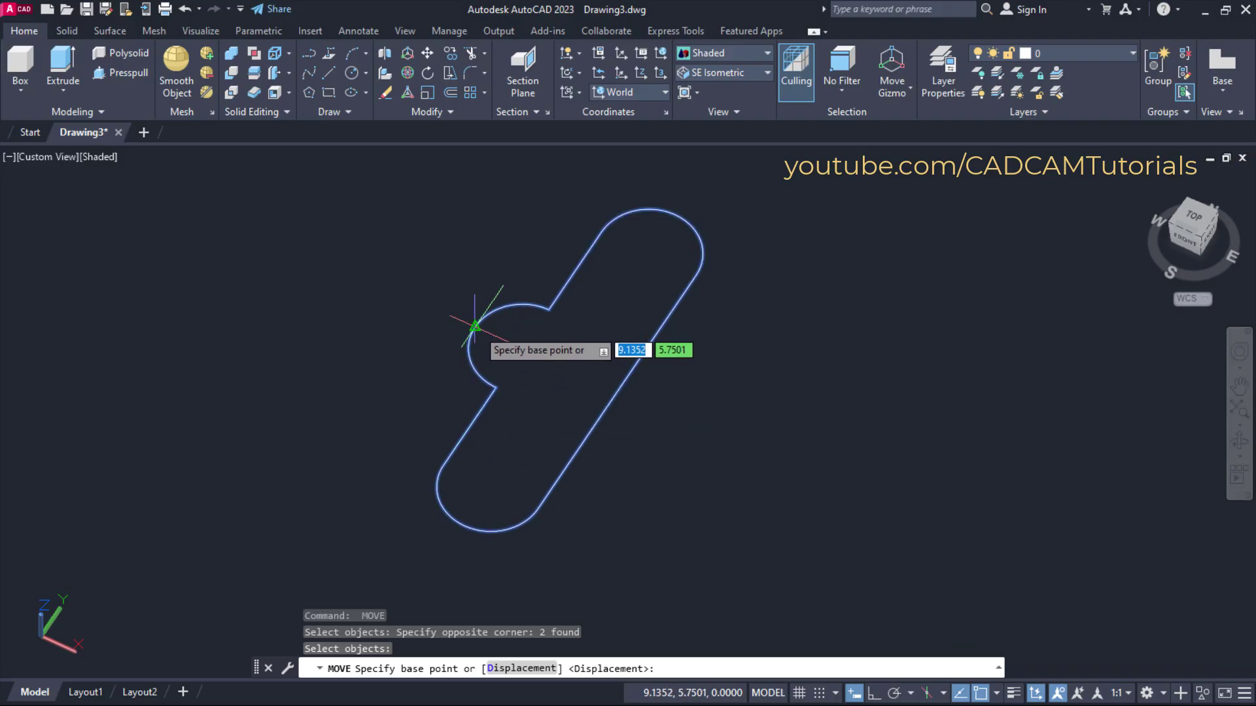
click(475, 325)
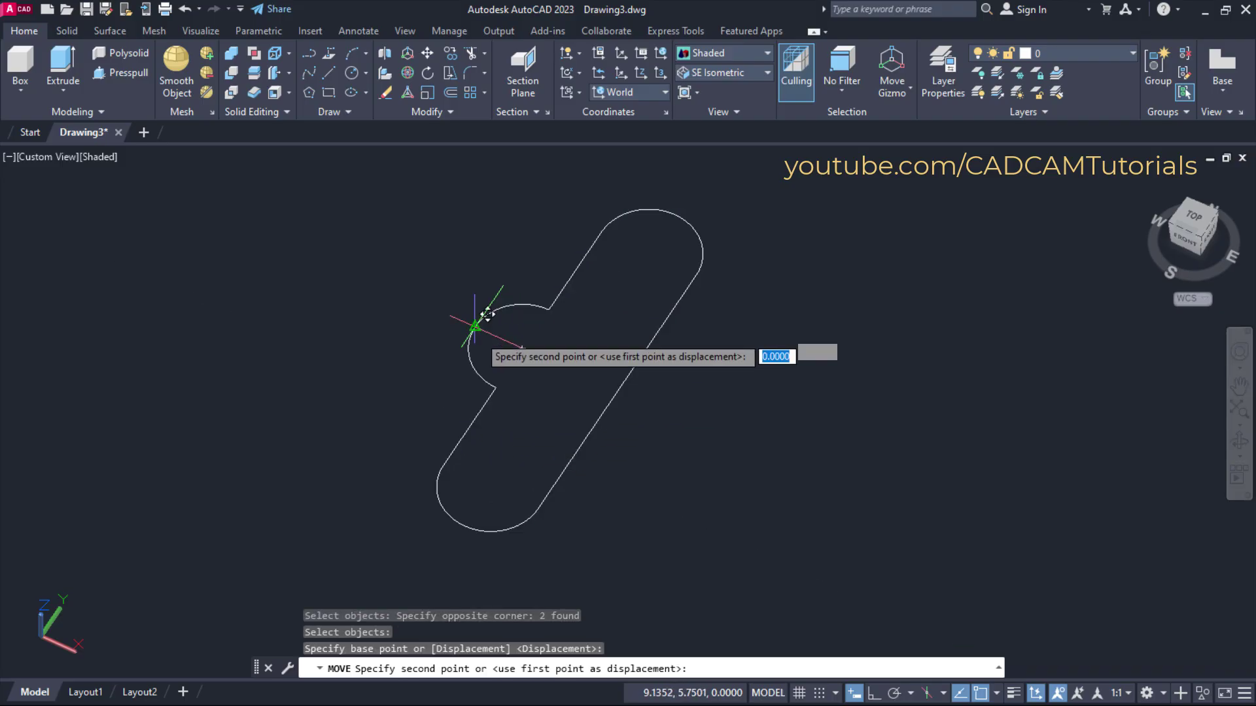
scroll(533, 357, down, 4)
middle_drag(791, 396, 707, 287)
scroll(482, 393, down, 4)
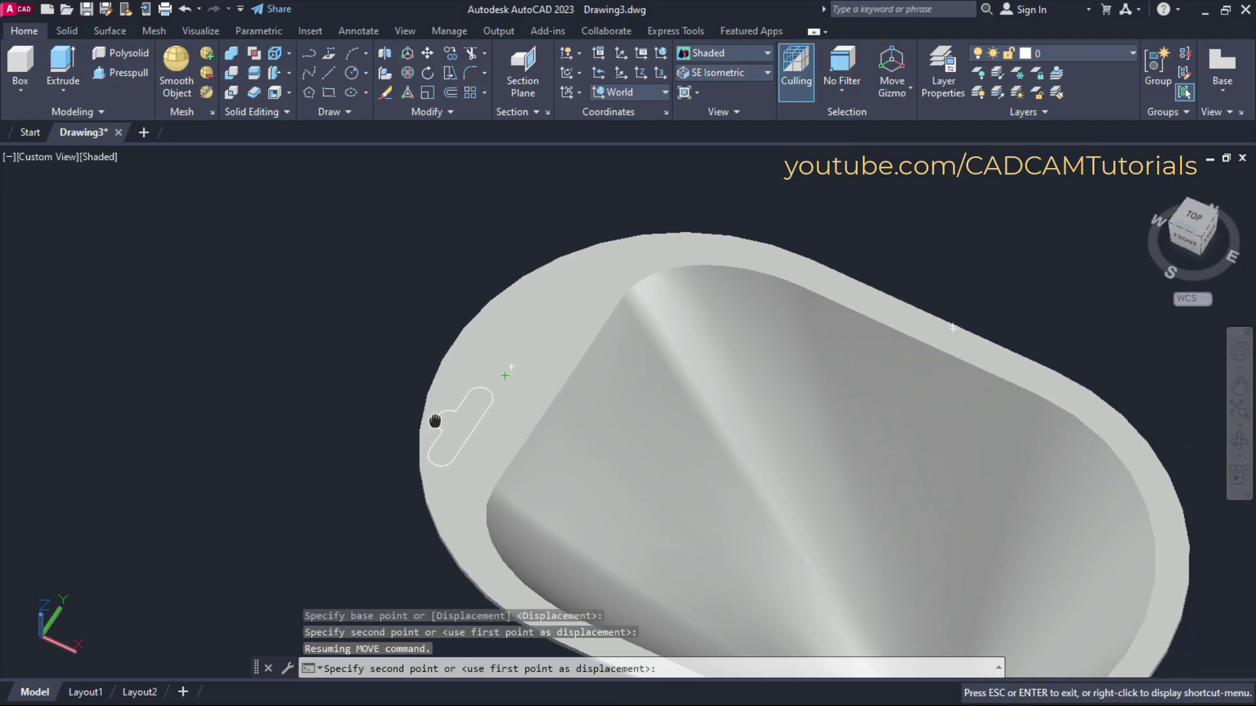
scroll(504, 328, up, 6)
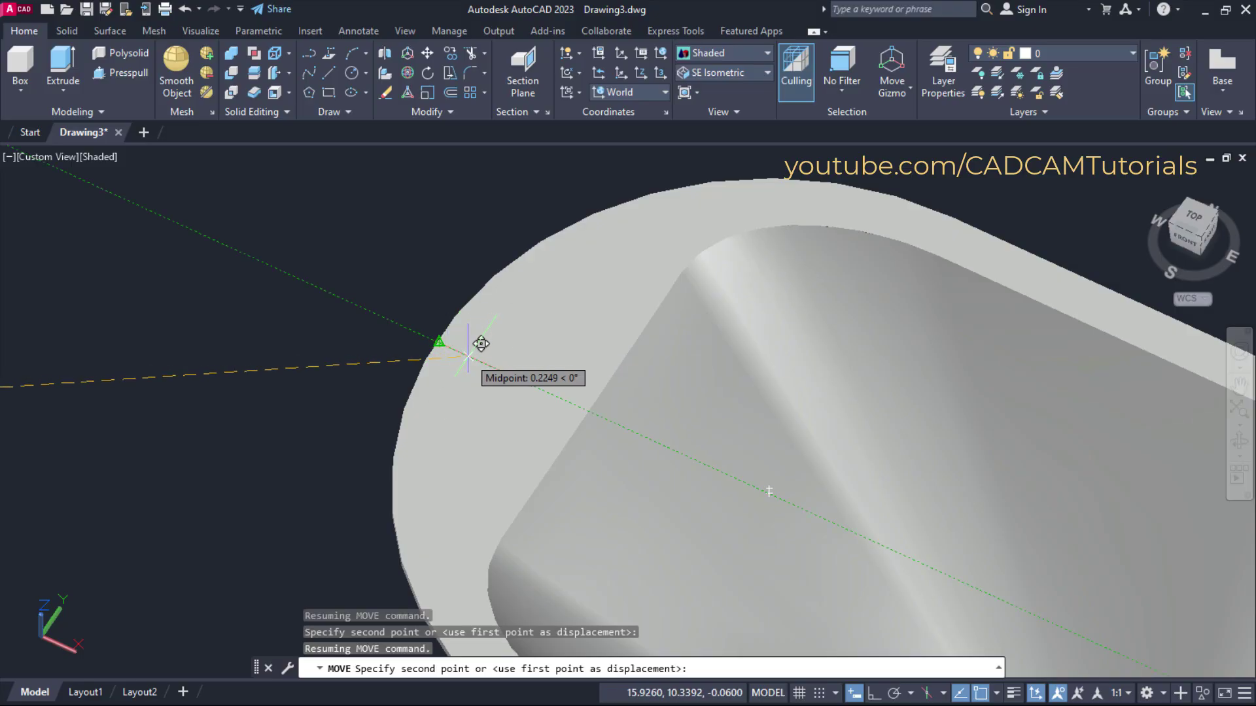
text(0.)
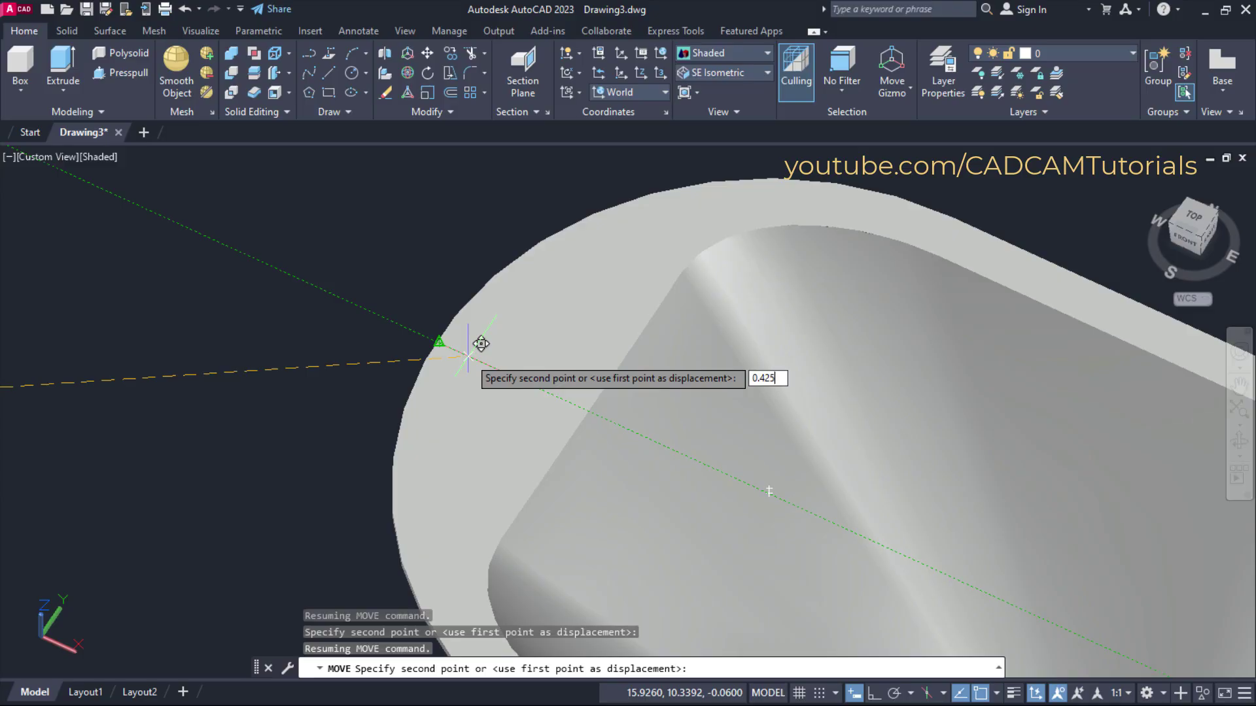
text(425)
key(Return)
Presspull the notched slot outline from the flange's underside up through the full flange thickness to cut the opening
scroll(477, 368, down, 10)
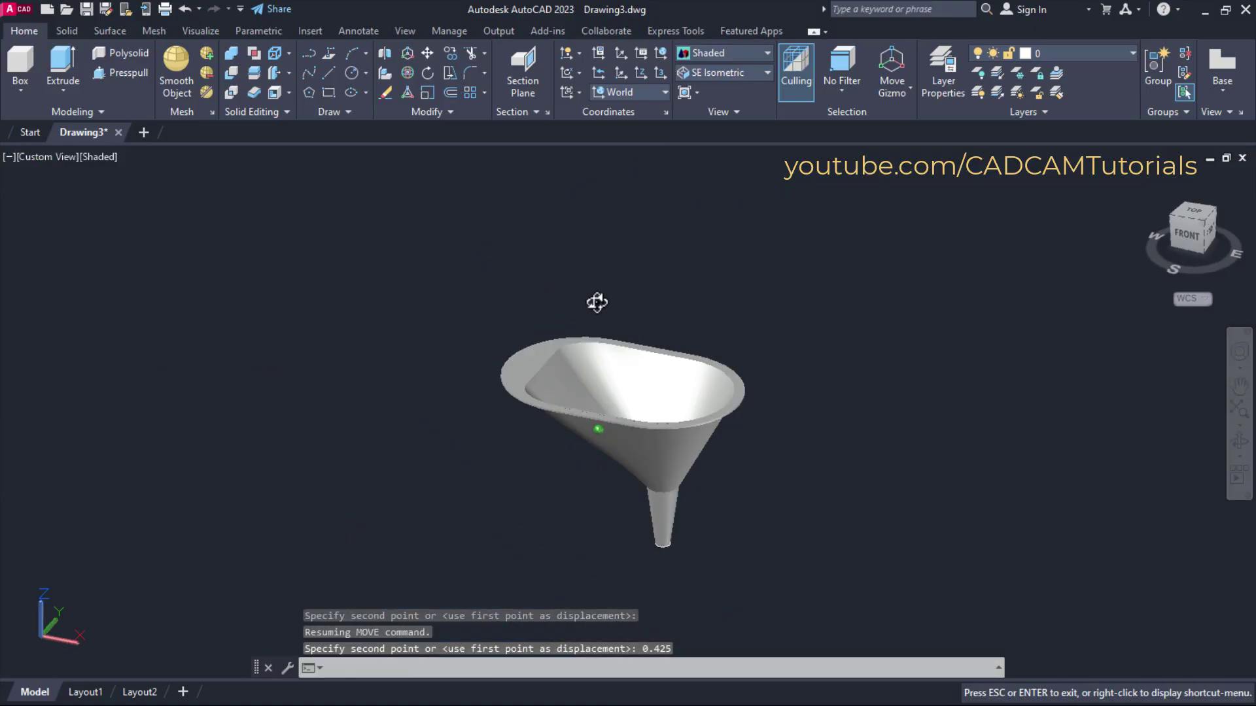
shift+middle_drag(597, 300, 518, 376)
scroll(518, 377, up, 6)
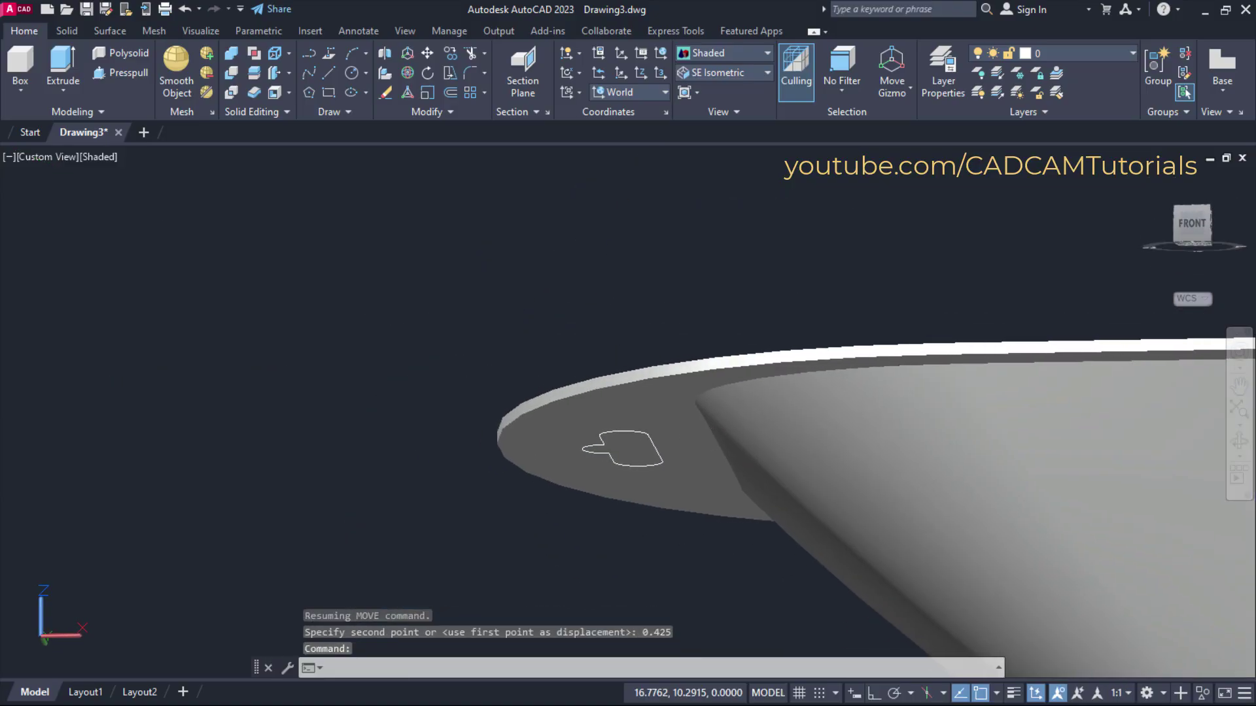
shift+middle_drag(769, 463, 434, 365)
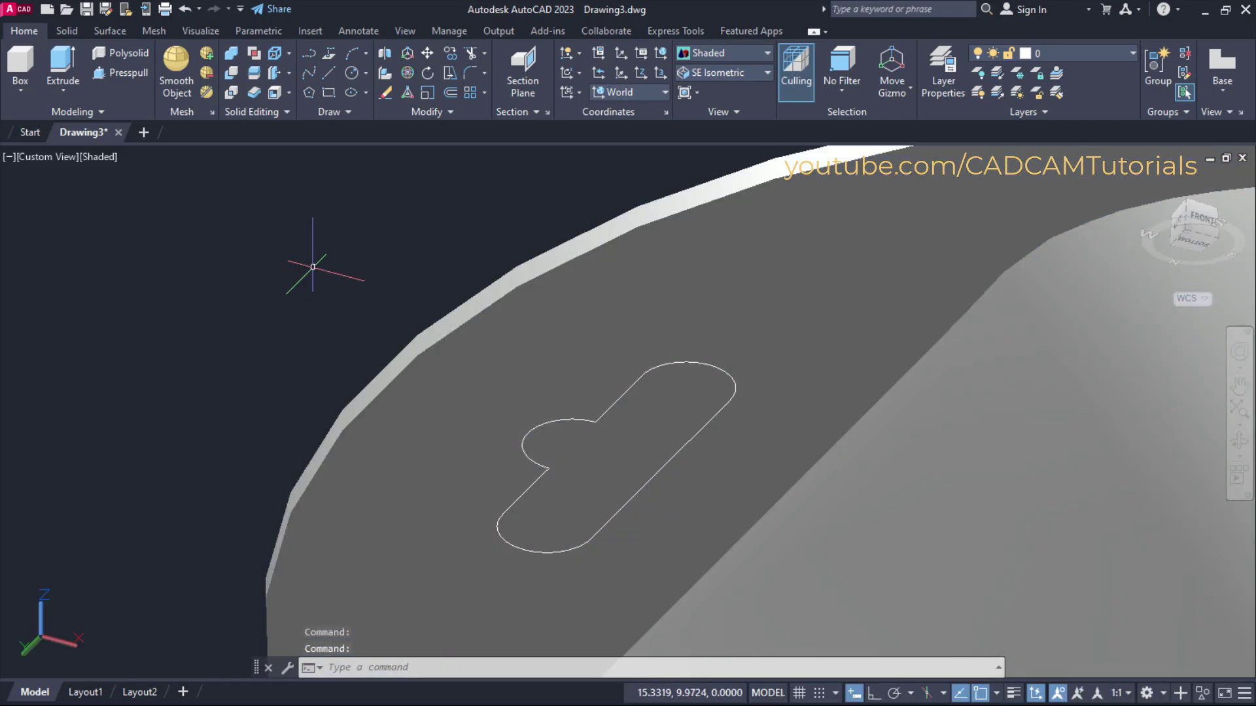
click(136, 76)
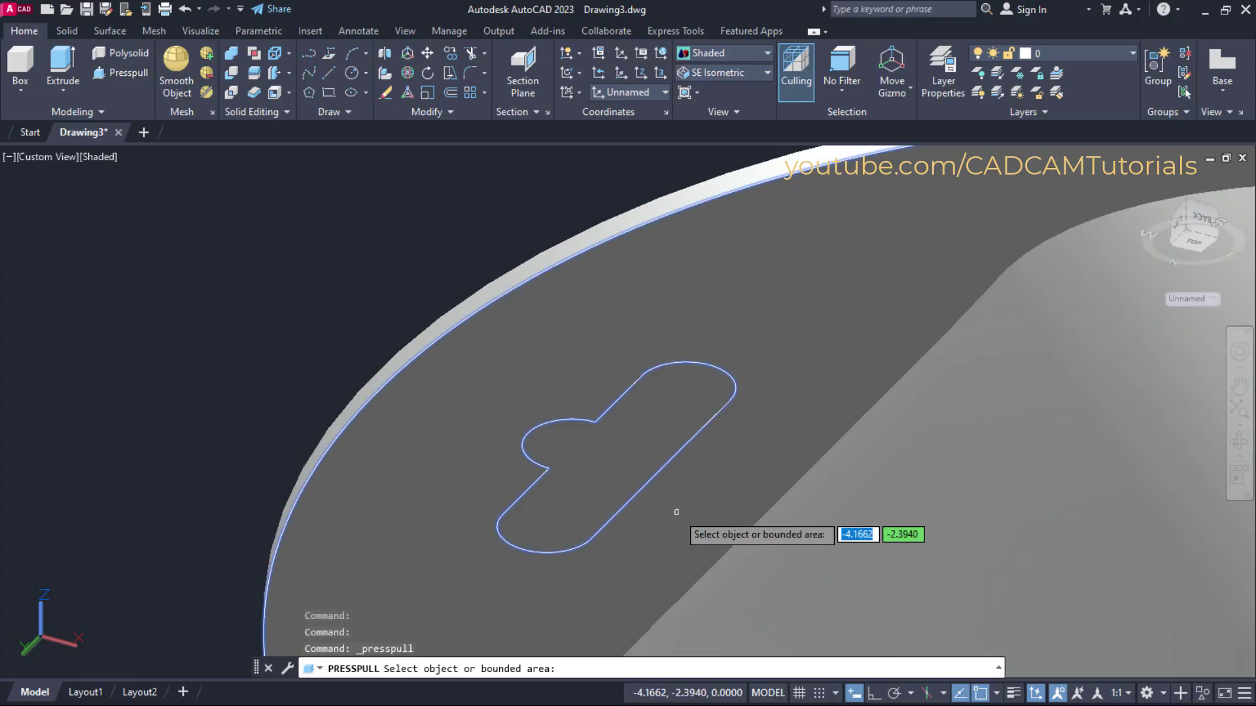
click(594, 456)
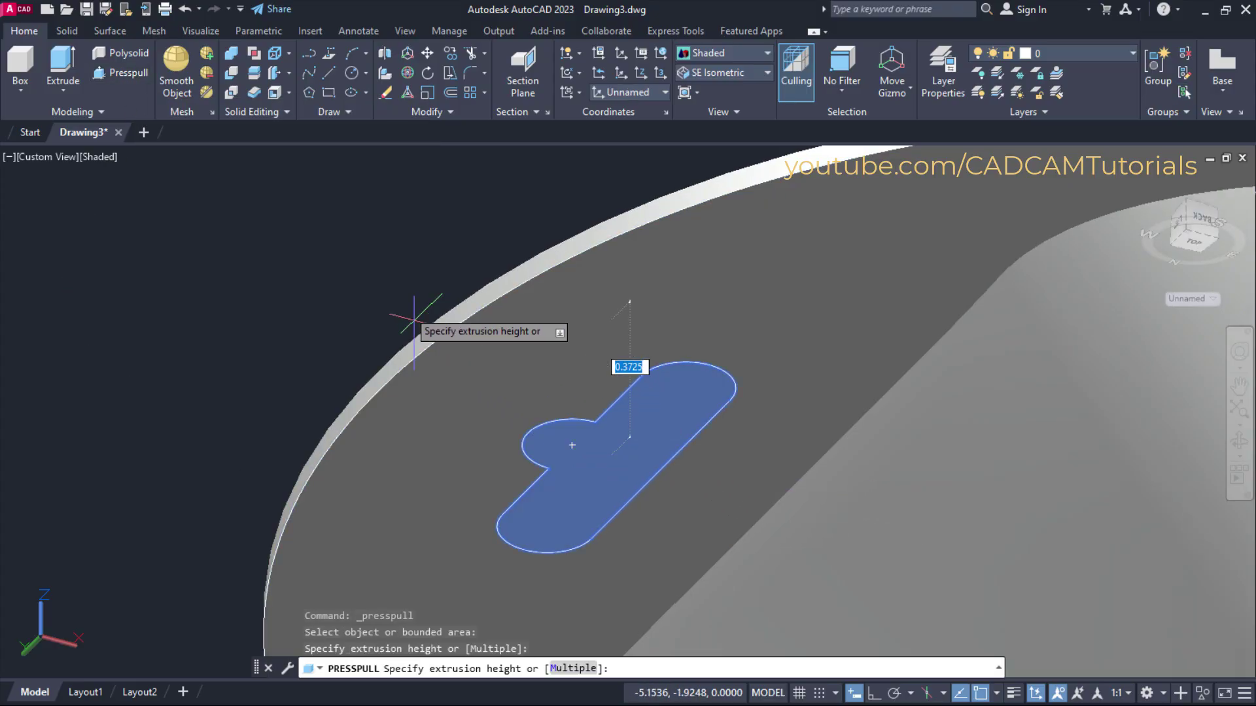
click(407, 239)
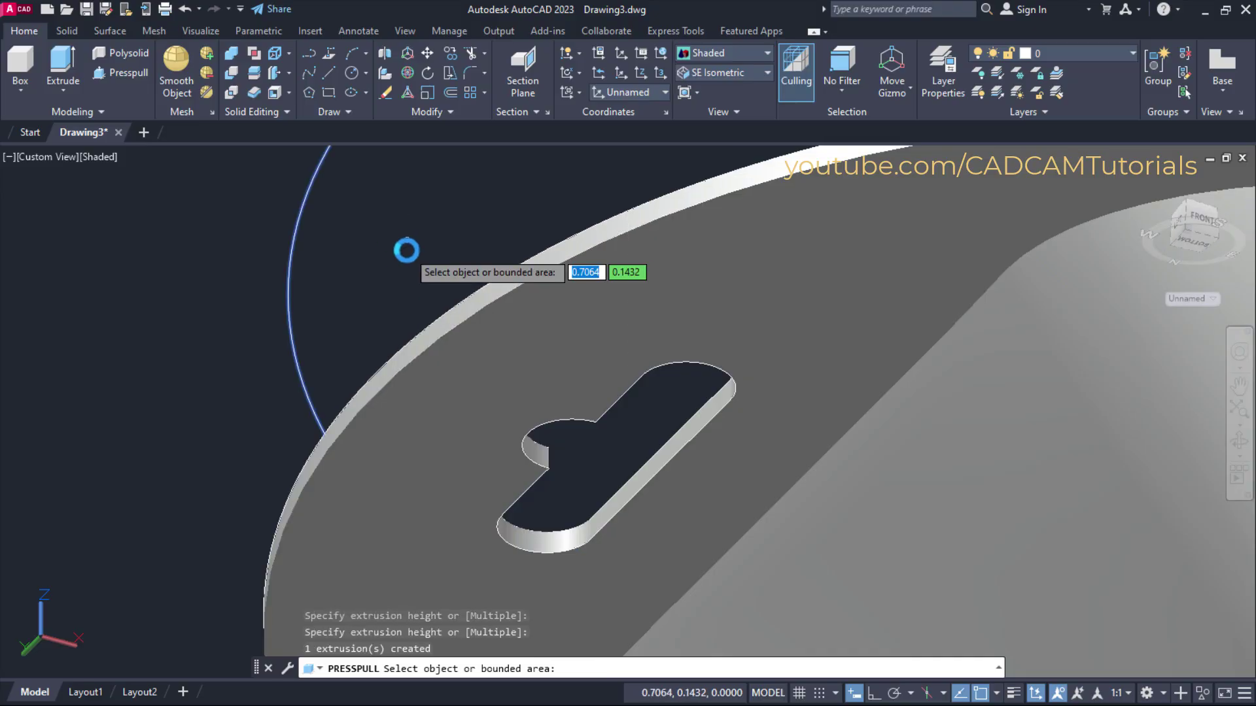
key(Return)
Union the flange, funnel body and spout into one solid
scroll(370, 240, down, 5)
shift+middle_drag(419, 281, 689, 438)
click(689, 439)
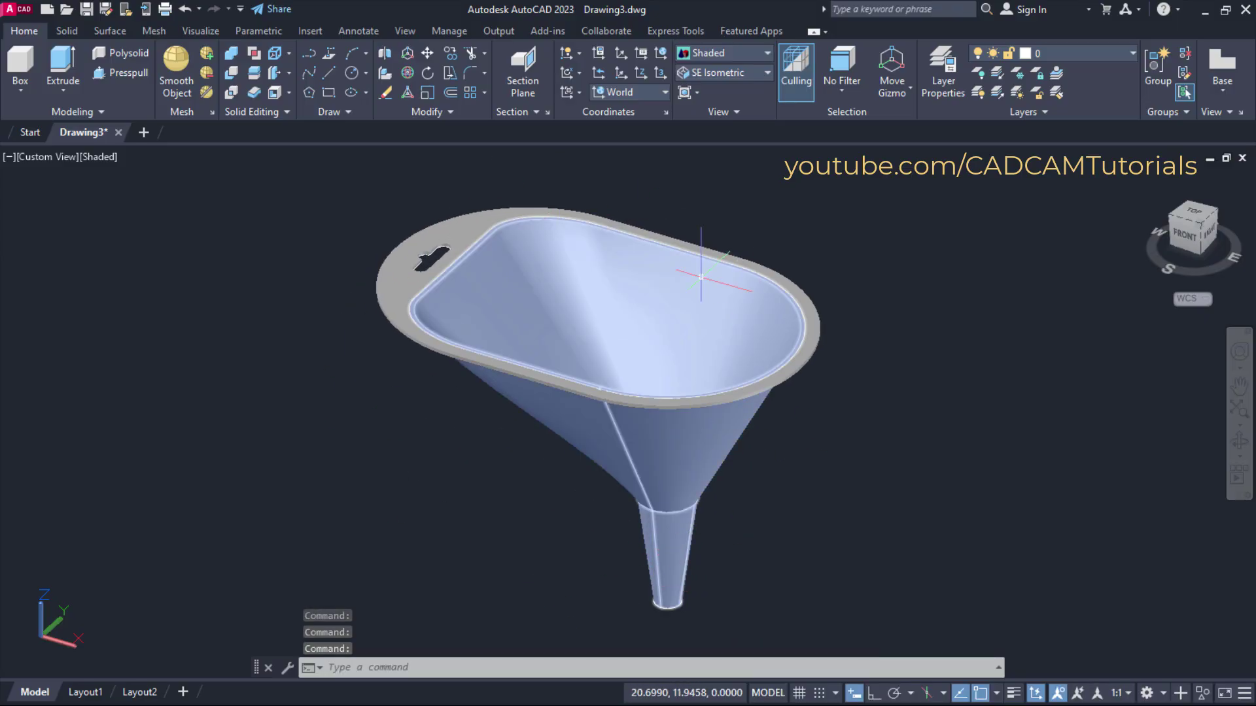
key(Escape)
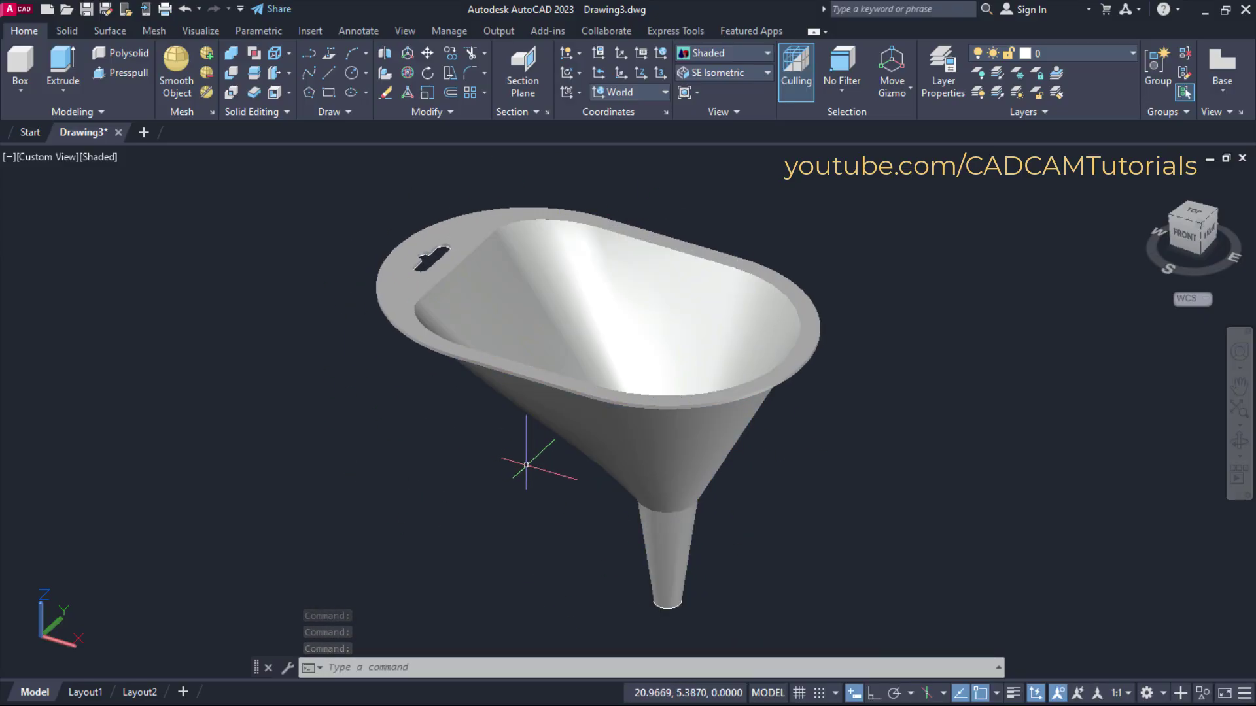
click(234, 55)
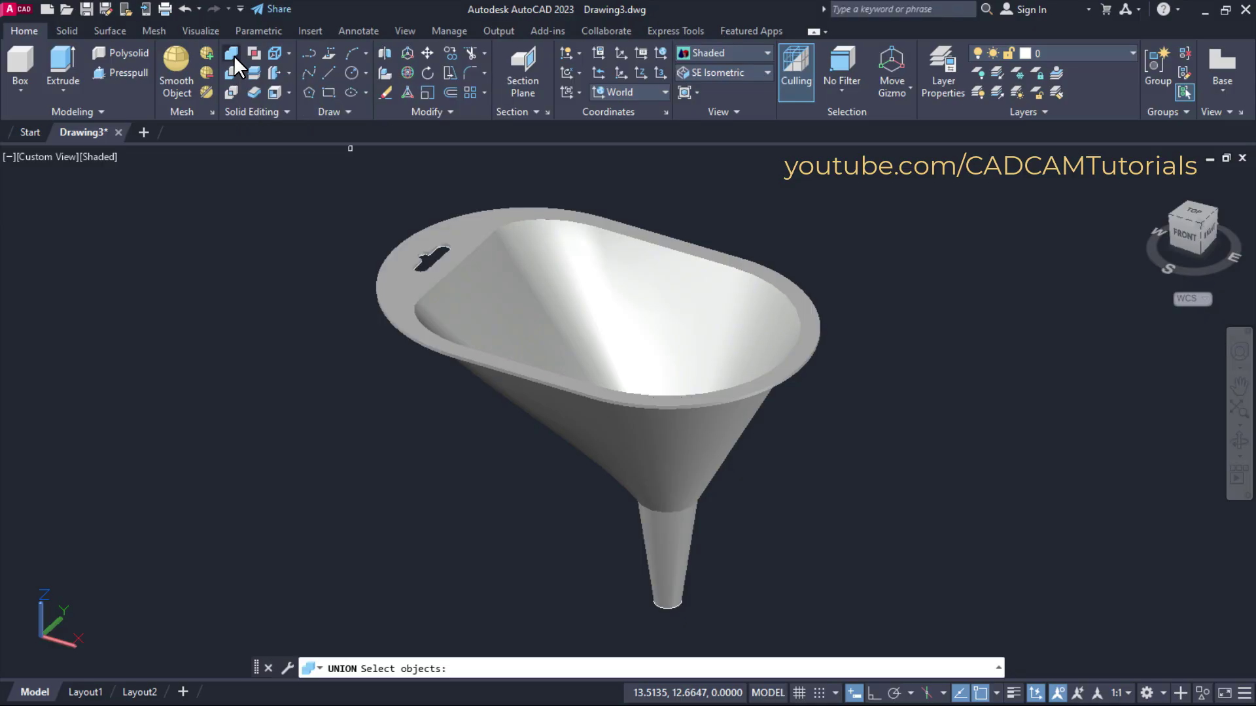
click(821, 205)
click(403, 591)
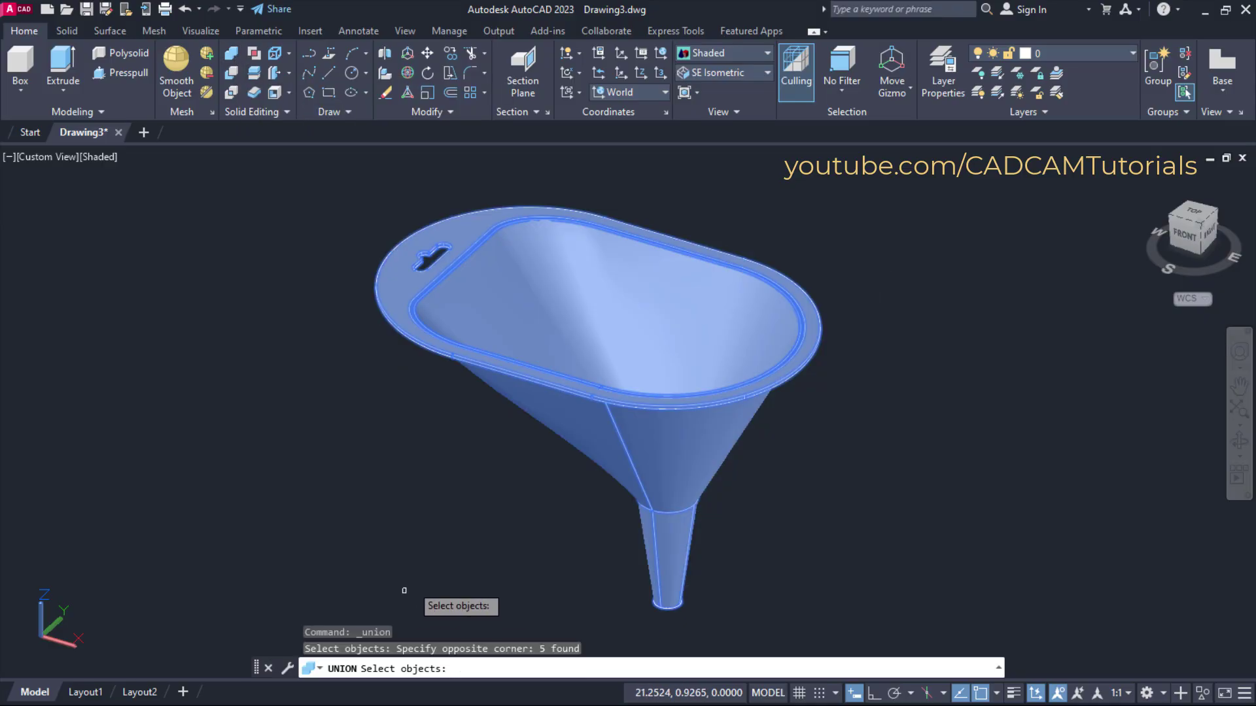
key(Return)
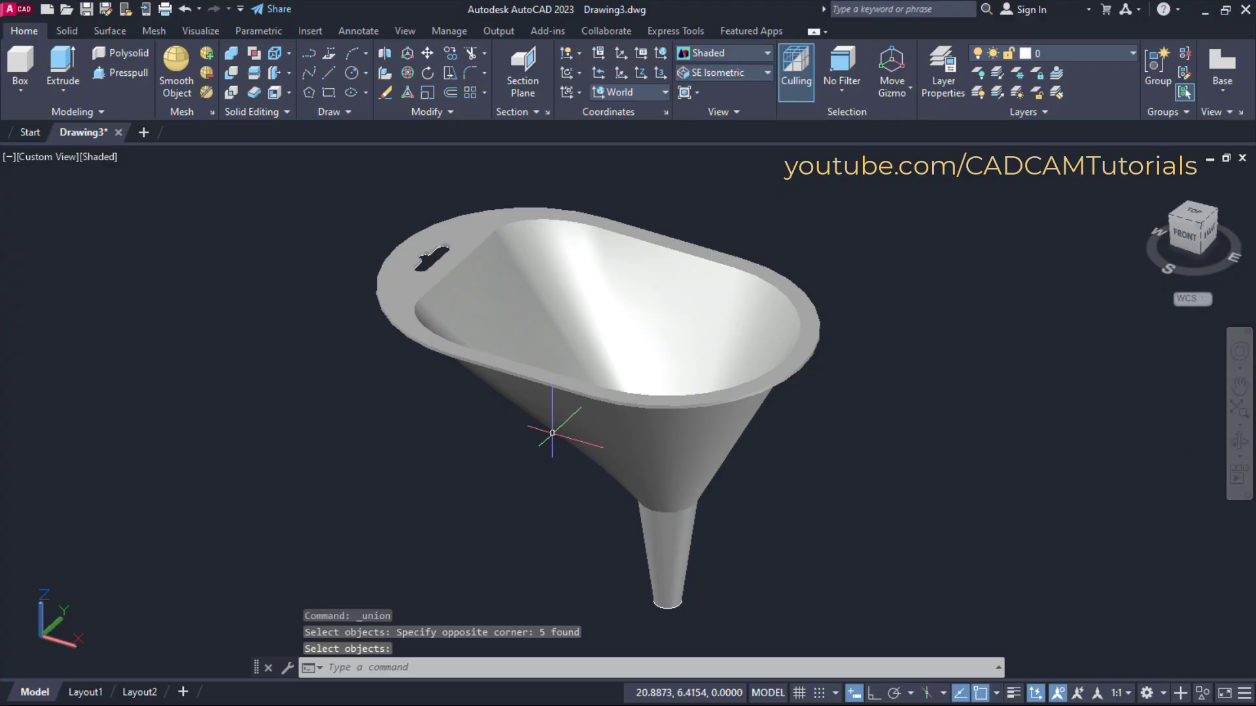
Set the colour of the united funnel solid to Yellow
shift+middle_drag(552, 432, 514, 359)
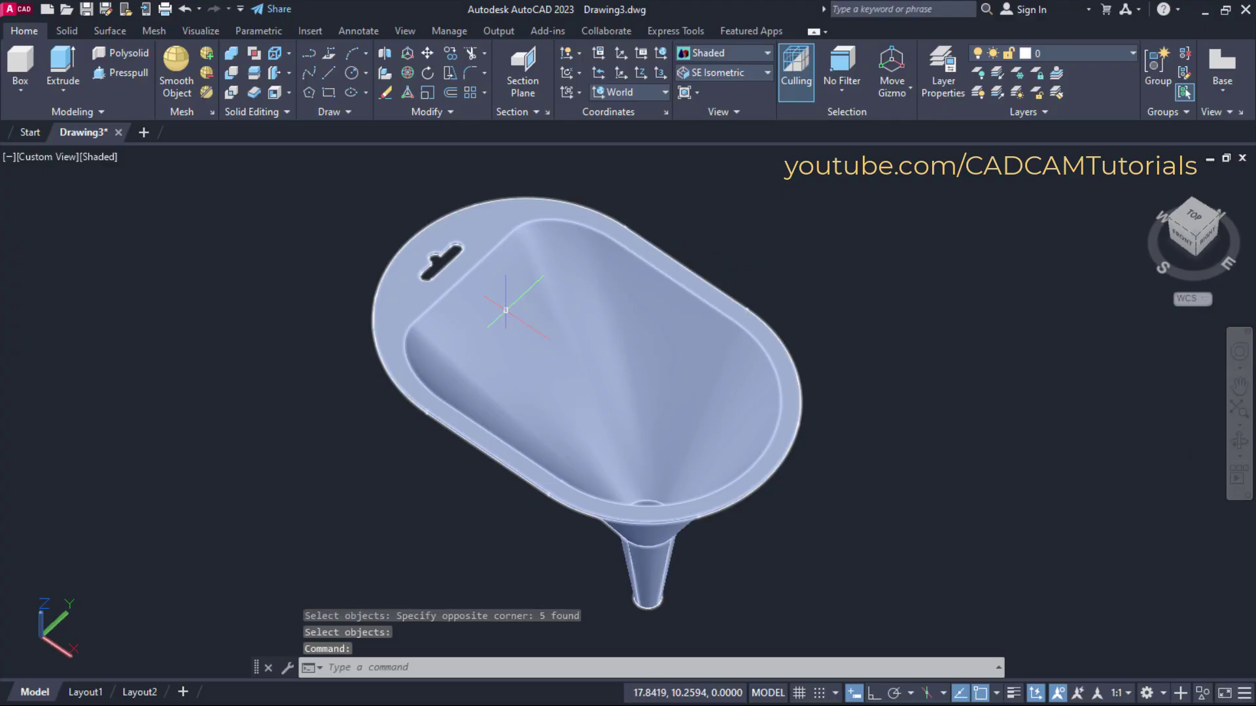
click(506, 310)
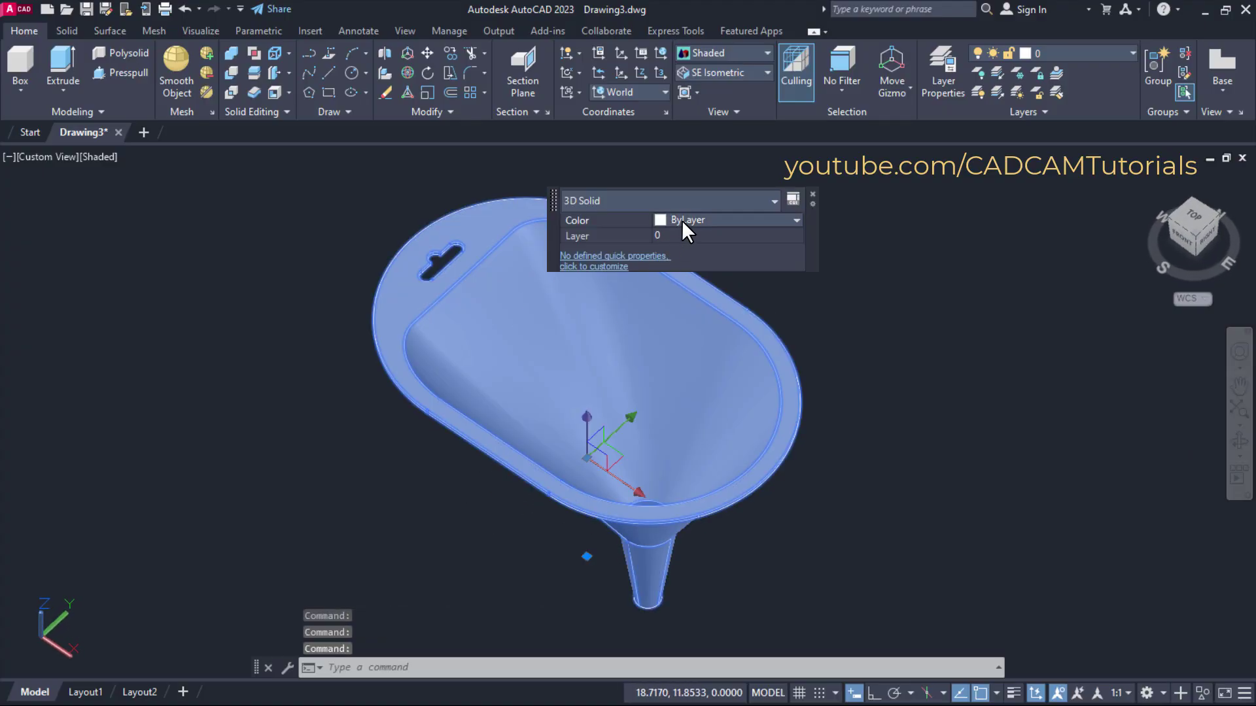
click(682, 220)
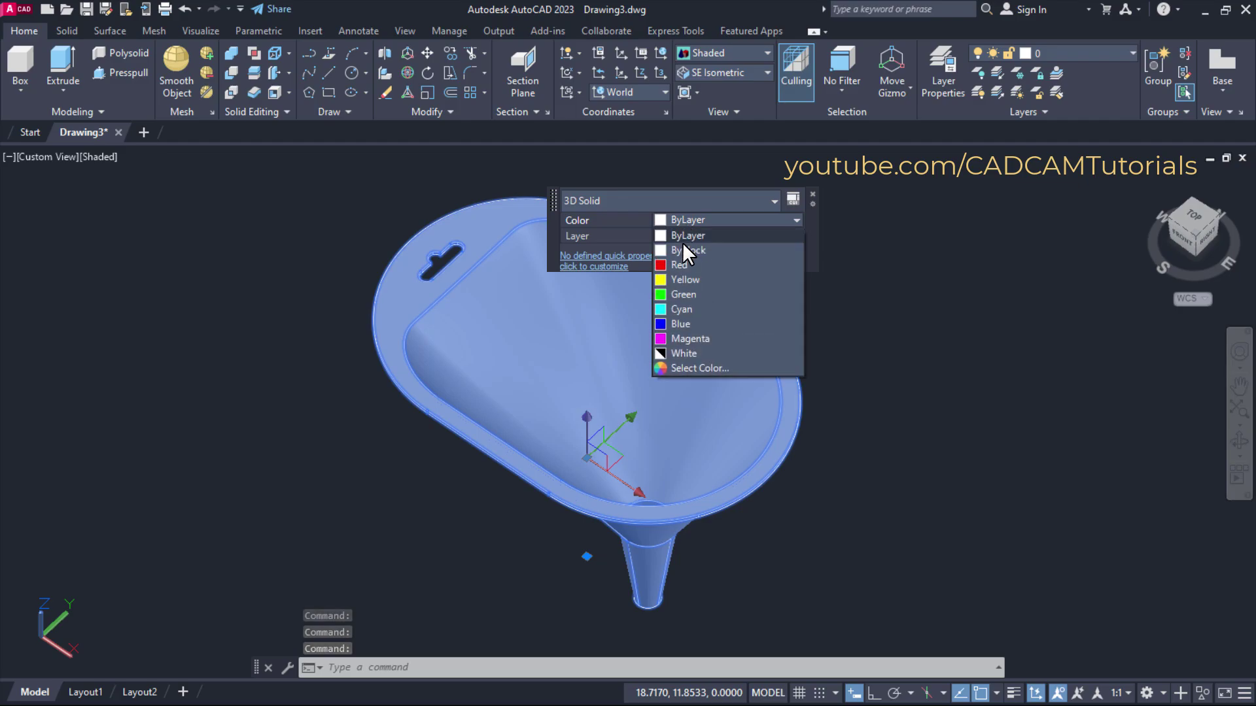
click(682, 280)
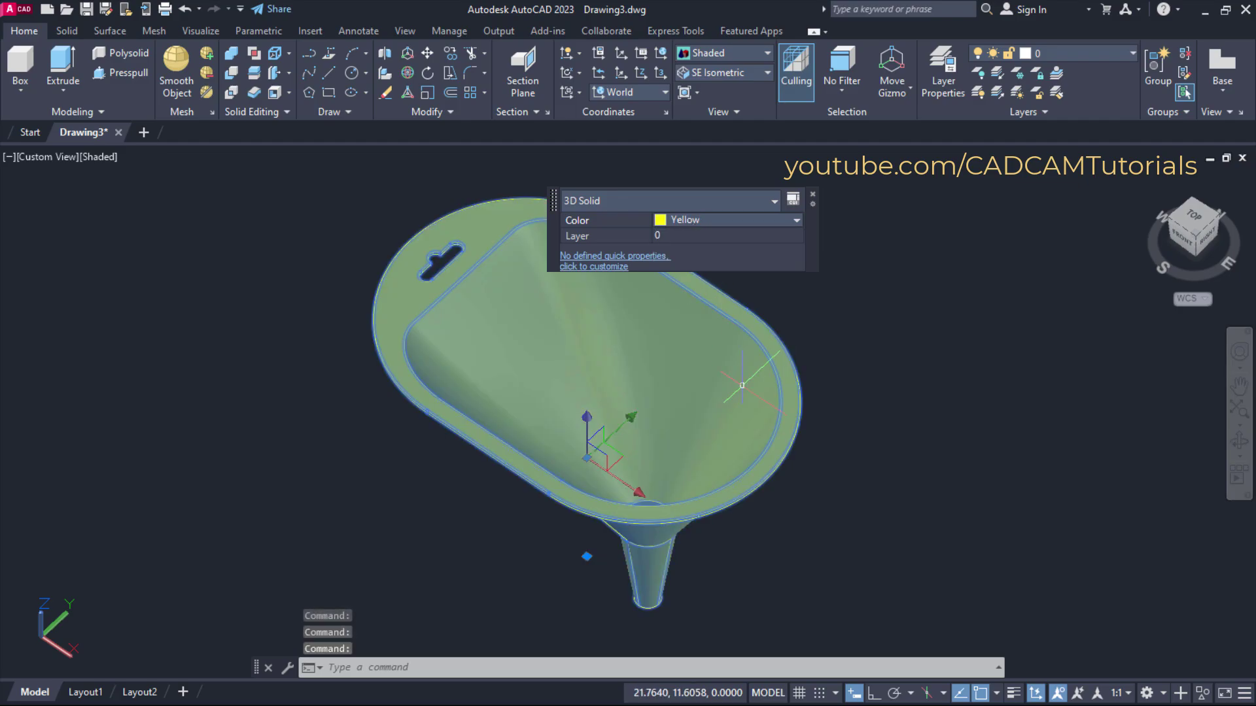
key(Escape)
key(Escape)
Erase the leftover circle at the lower end of the spout
shift+middle_drag(734, 552, 732, 425)
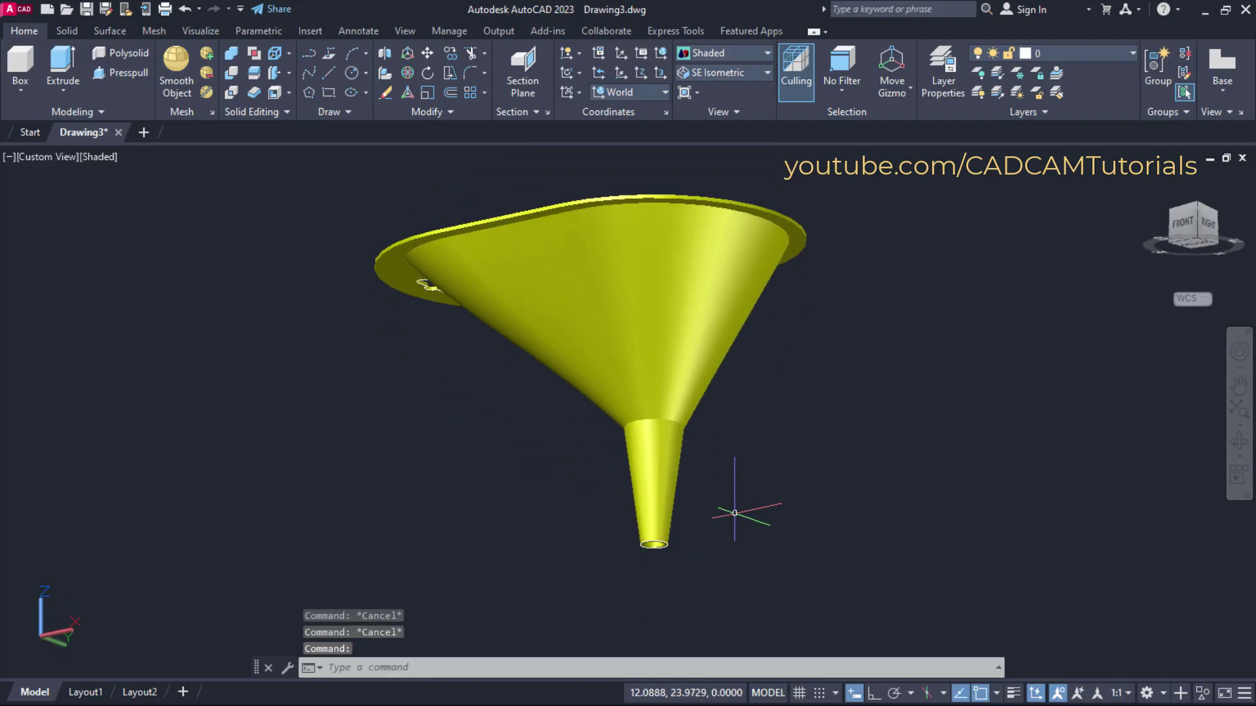
right_click(751, 535)
key(Escape)
text(e)
key(Return)
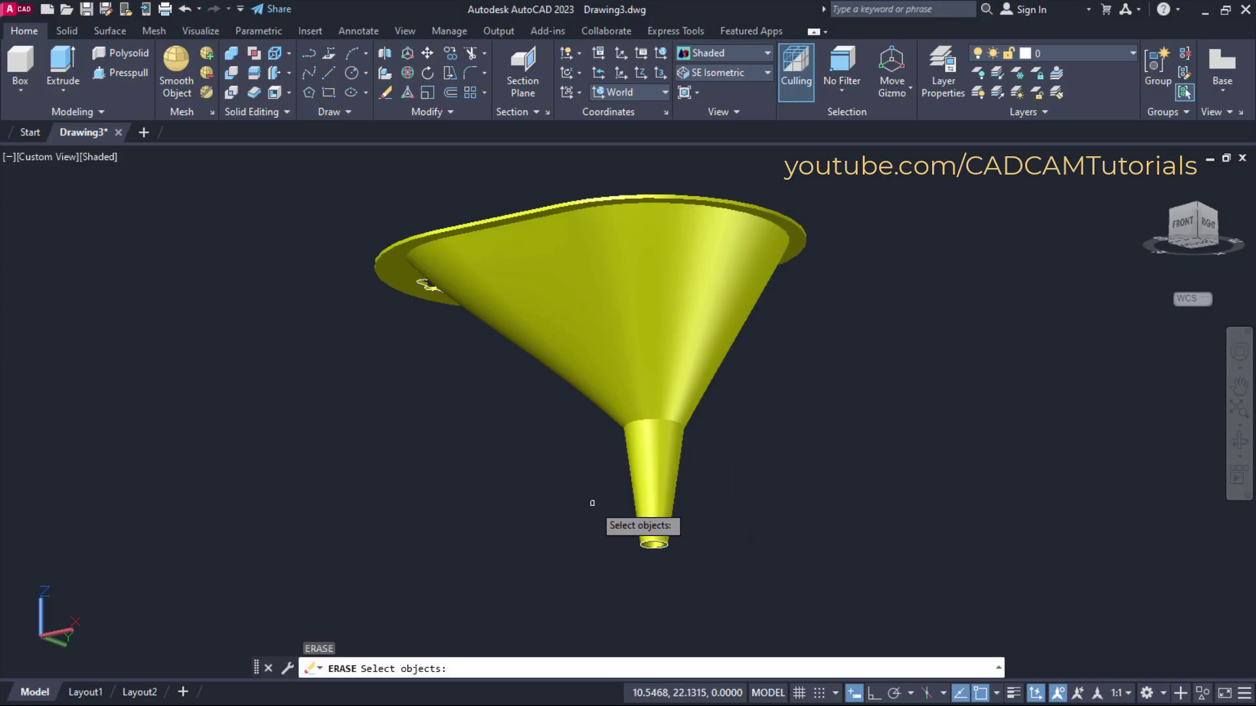
click(703, 591)
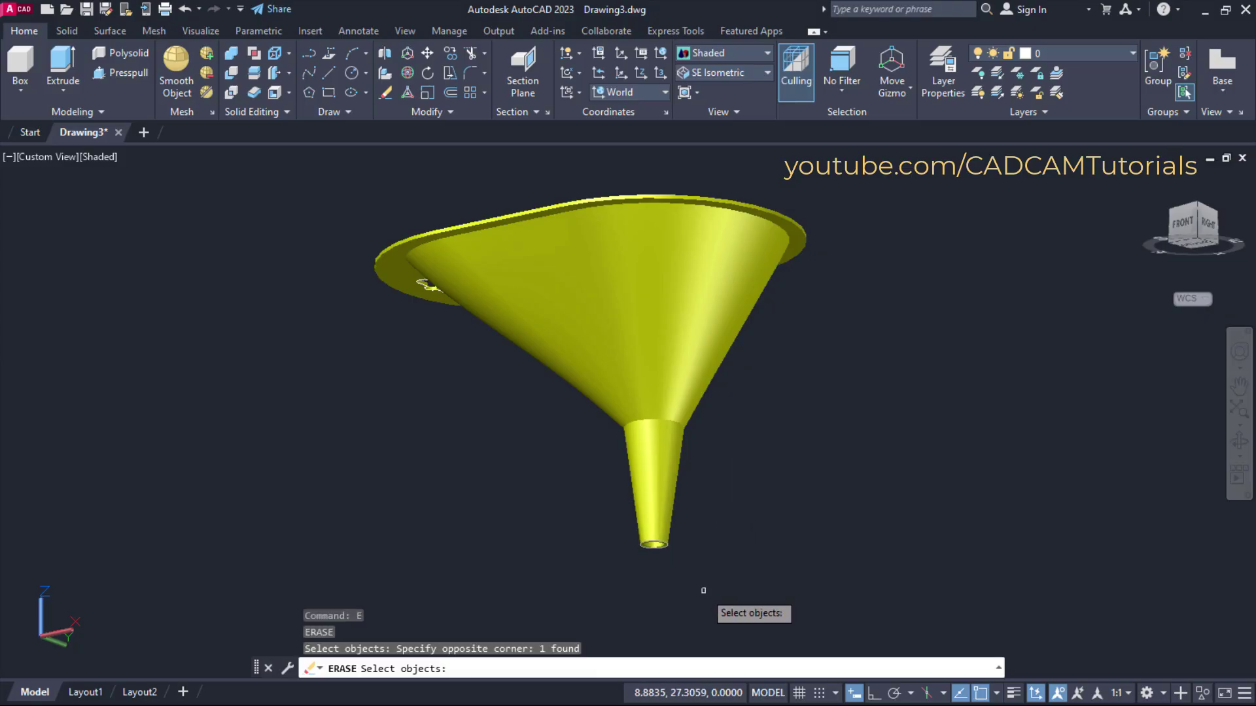
shift+middle_drag(641, 392, 935, 477)
key(Escape)
Switch to the PDF drawing in Adobe Reader and compare it with the funnel model
scroll(928, 499, up, 3)
key(alt+Tab)
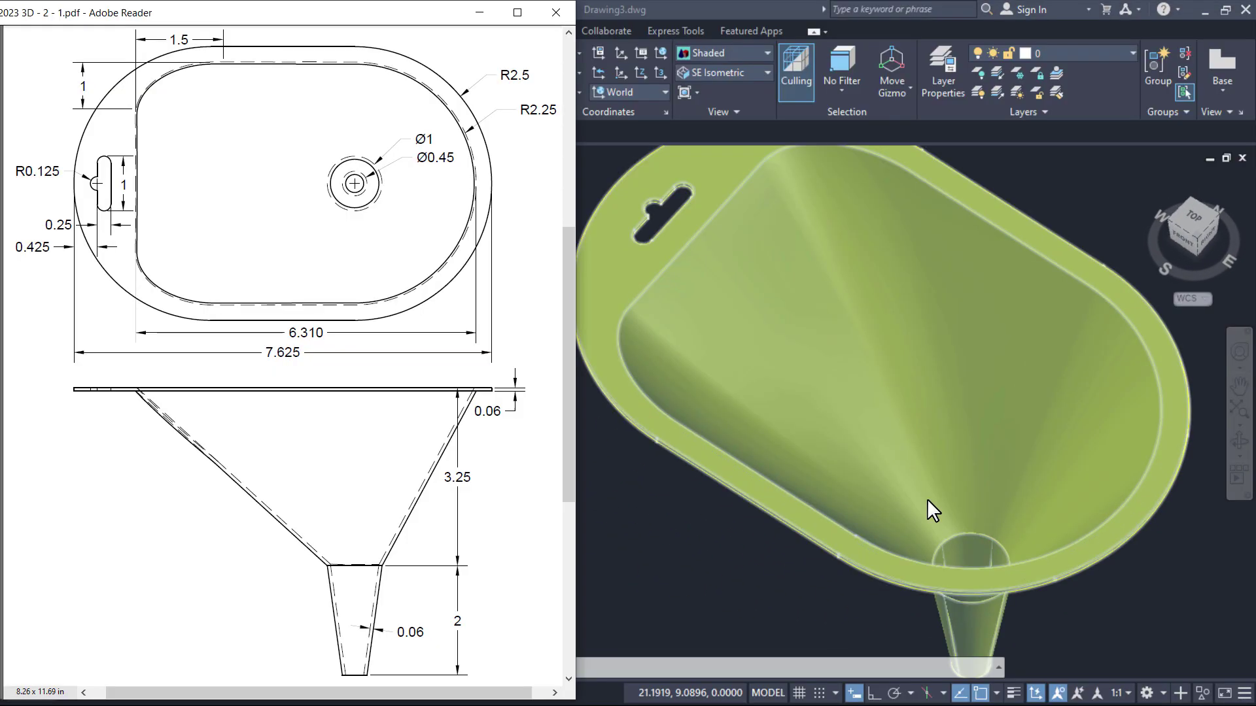